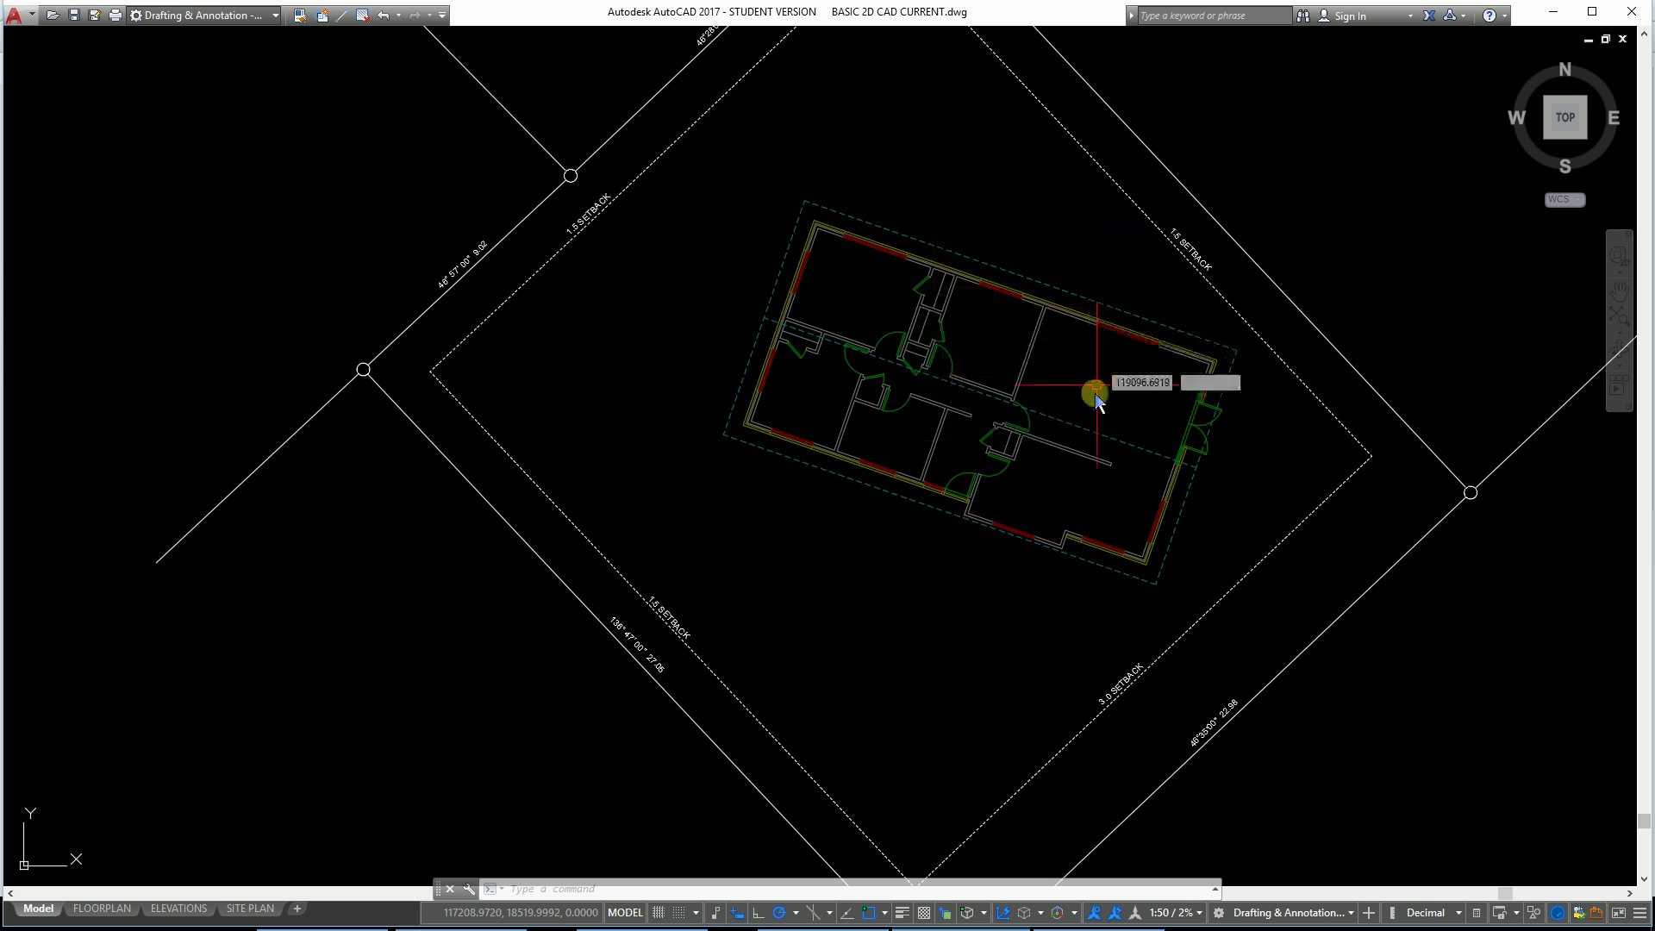
Step: Switch to the SITE PLAN layout and bring the whole sheet into view
scroll(1086, 400, "up", 5)
scroll(1089, 400, "down", 4)
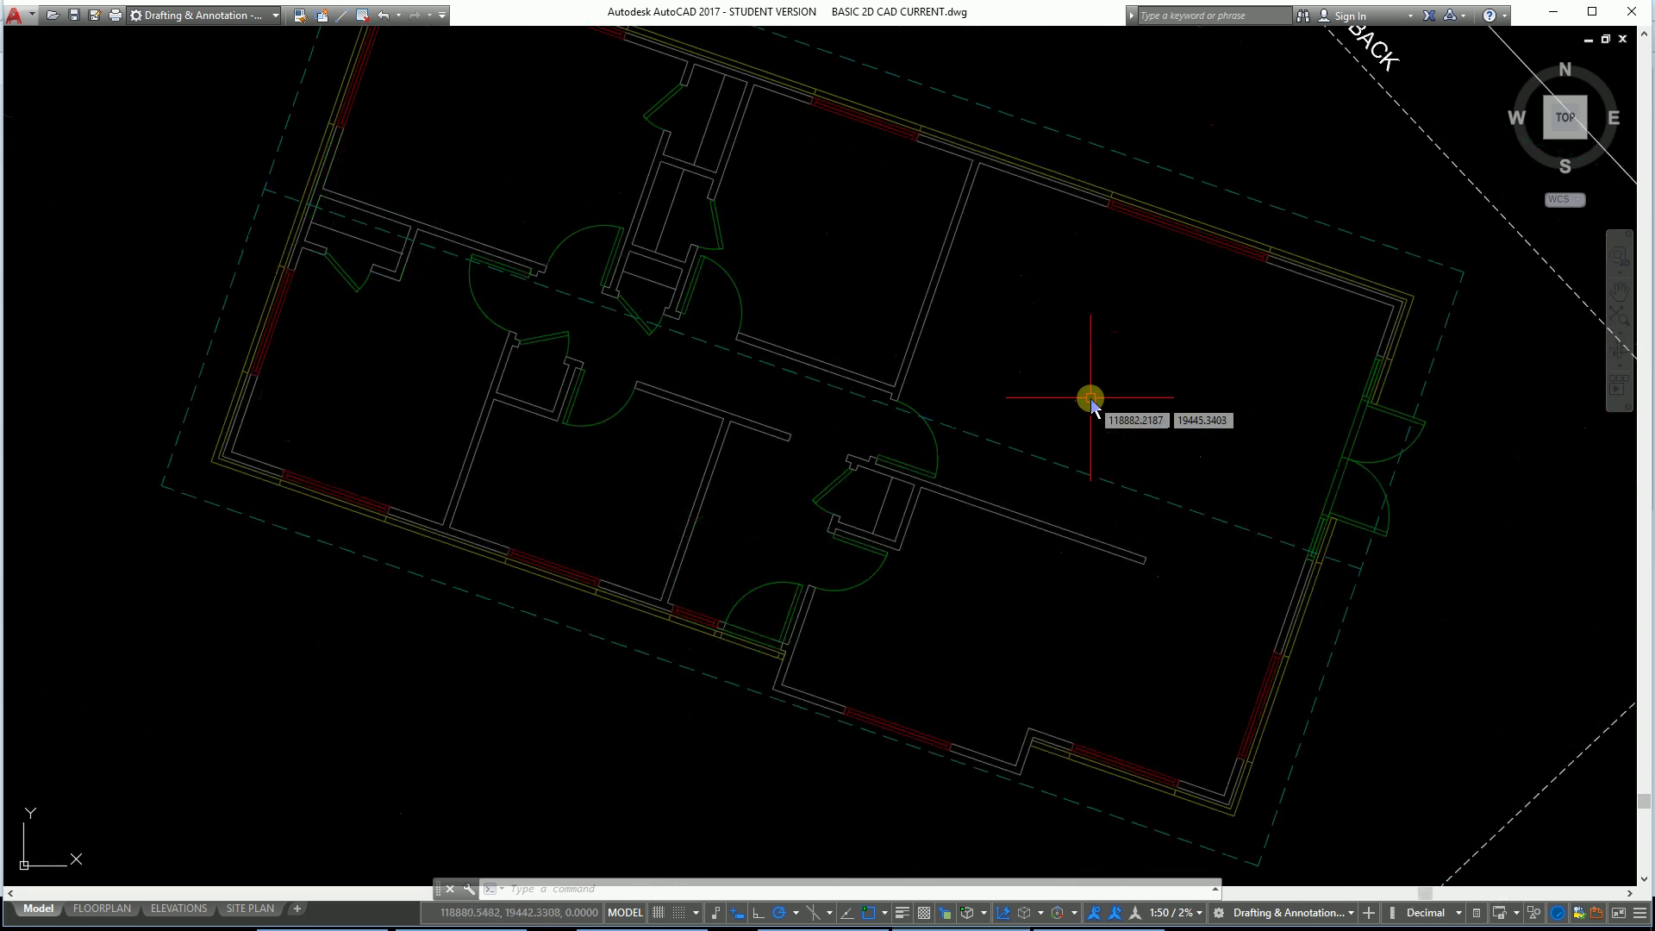
middle_click_drag(1089, 400, 1073, 405)
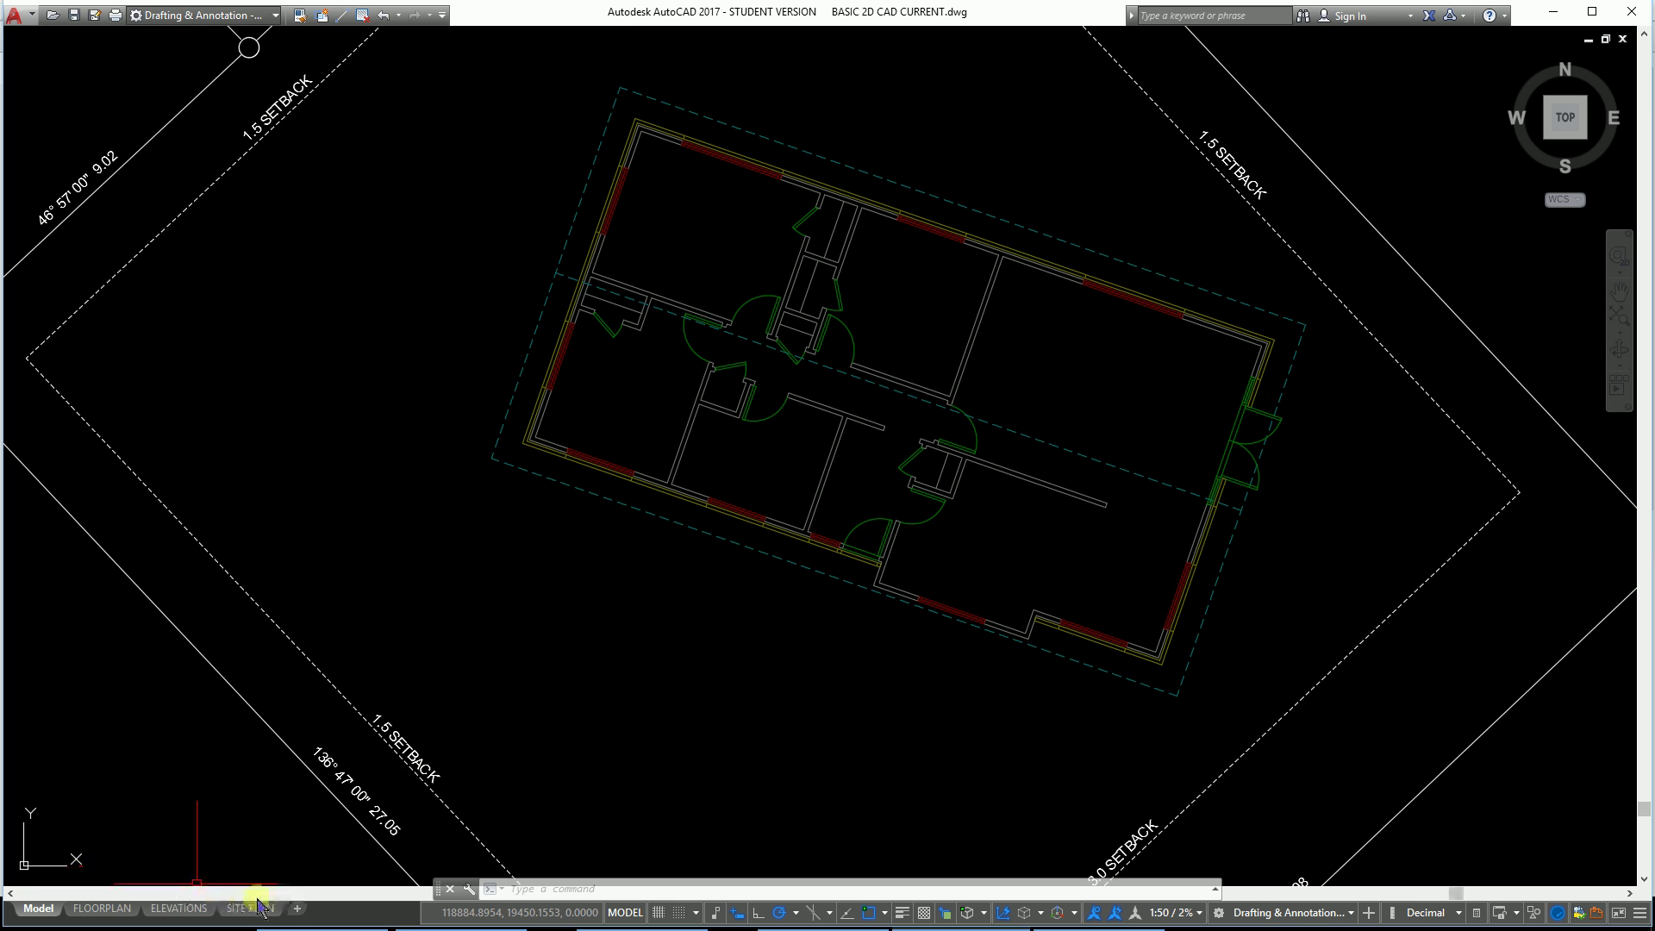
mouse_move(259, 910)
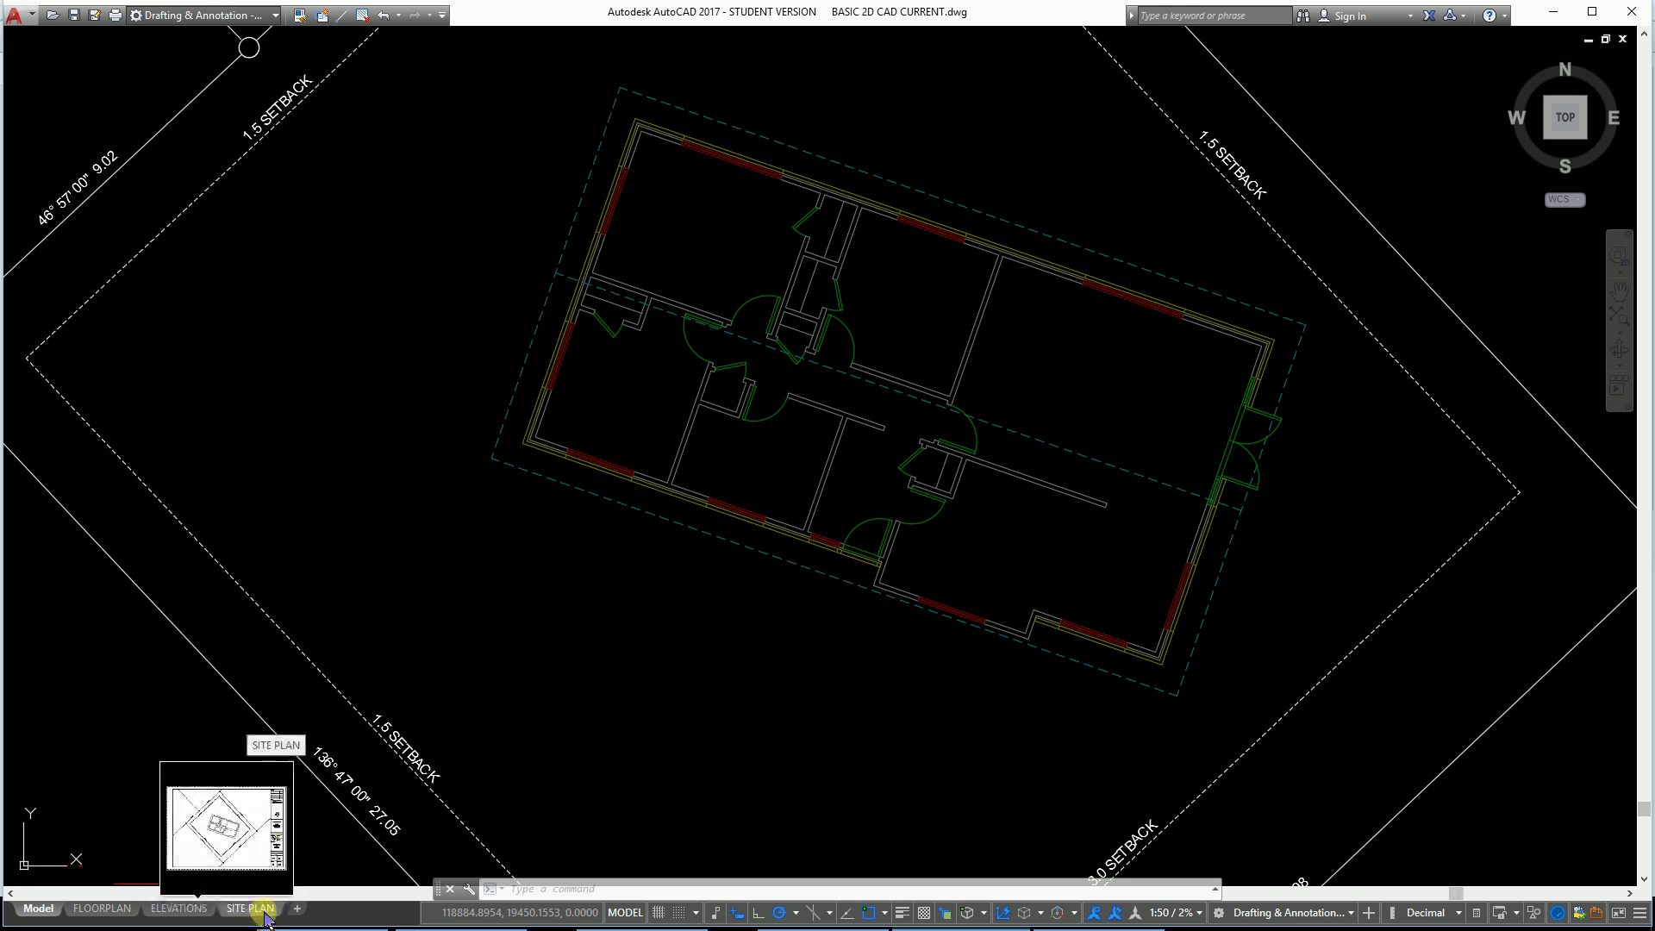
left_click(258, 910)
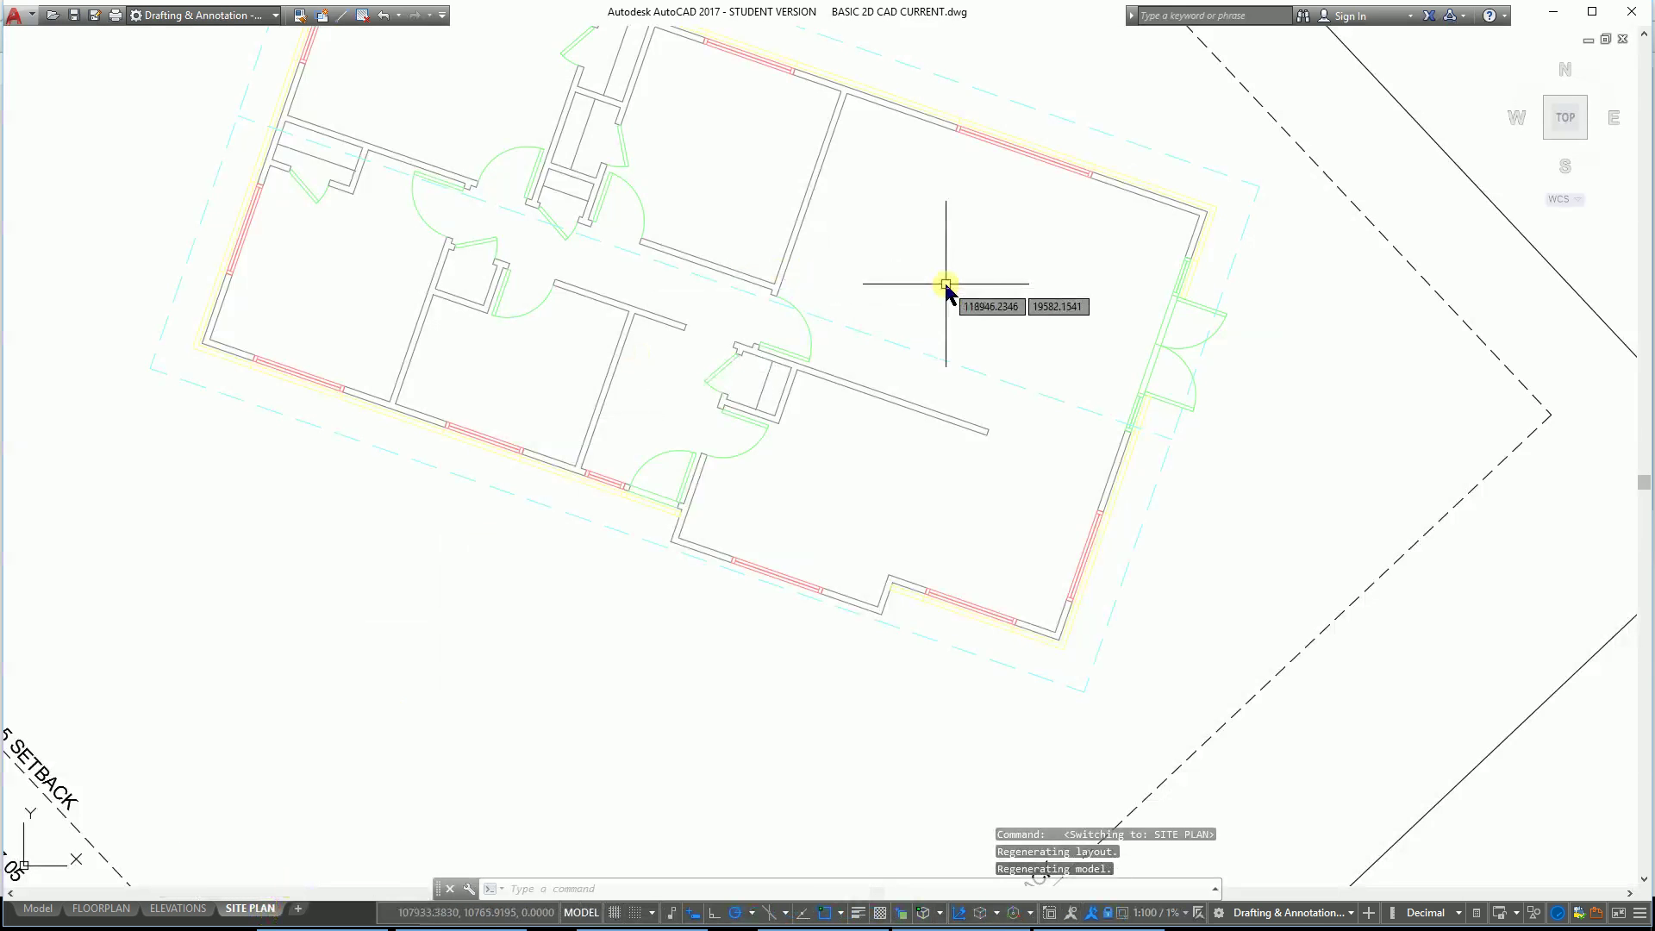
scroll(949, 295, "down", 3)
scroll(1058, 469, "up", 2)
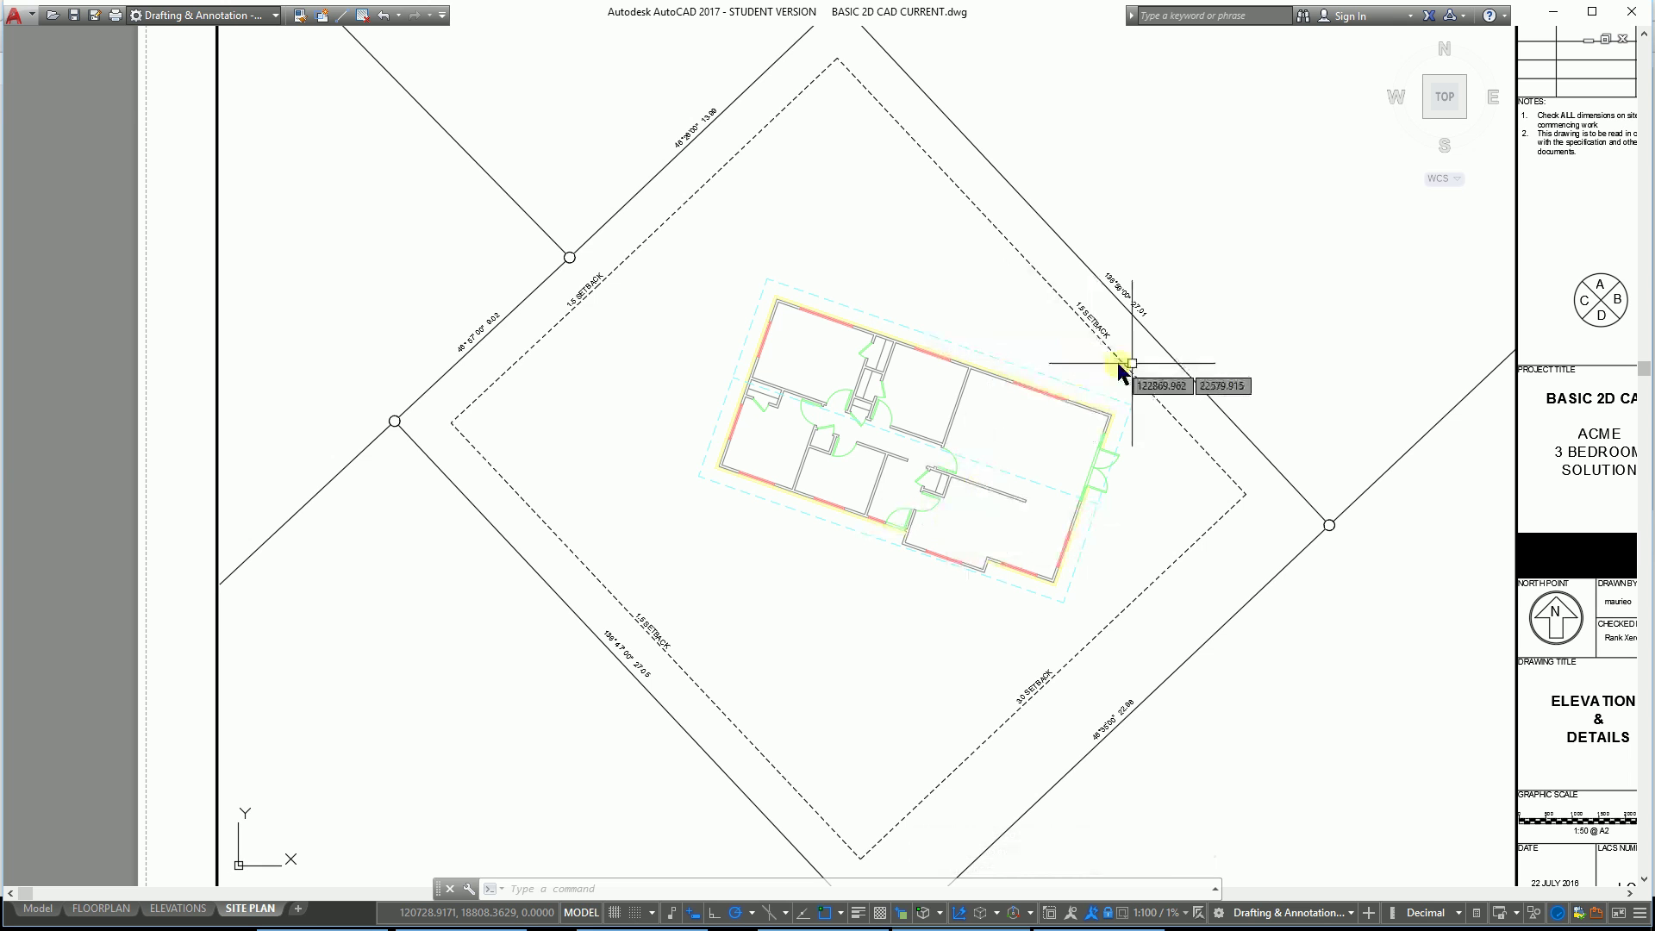
scroll(1175, 379, "down", 5)
middle_click_drag(1175, 379, 1126, 480)
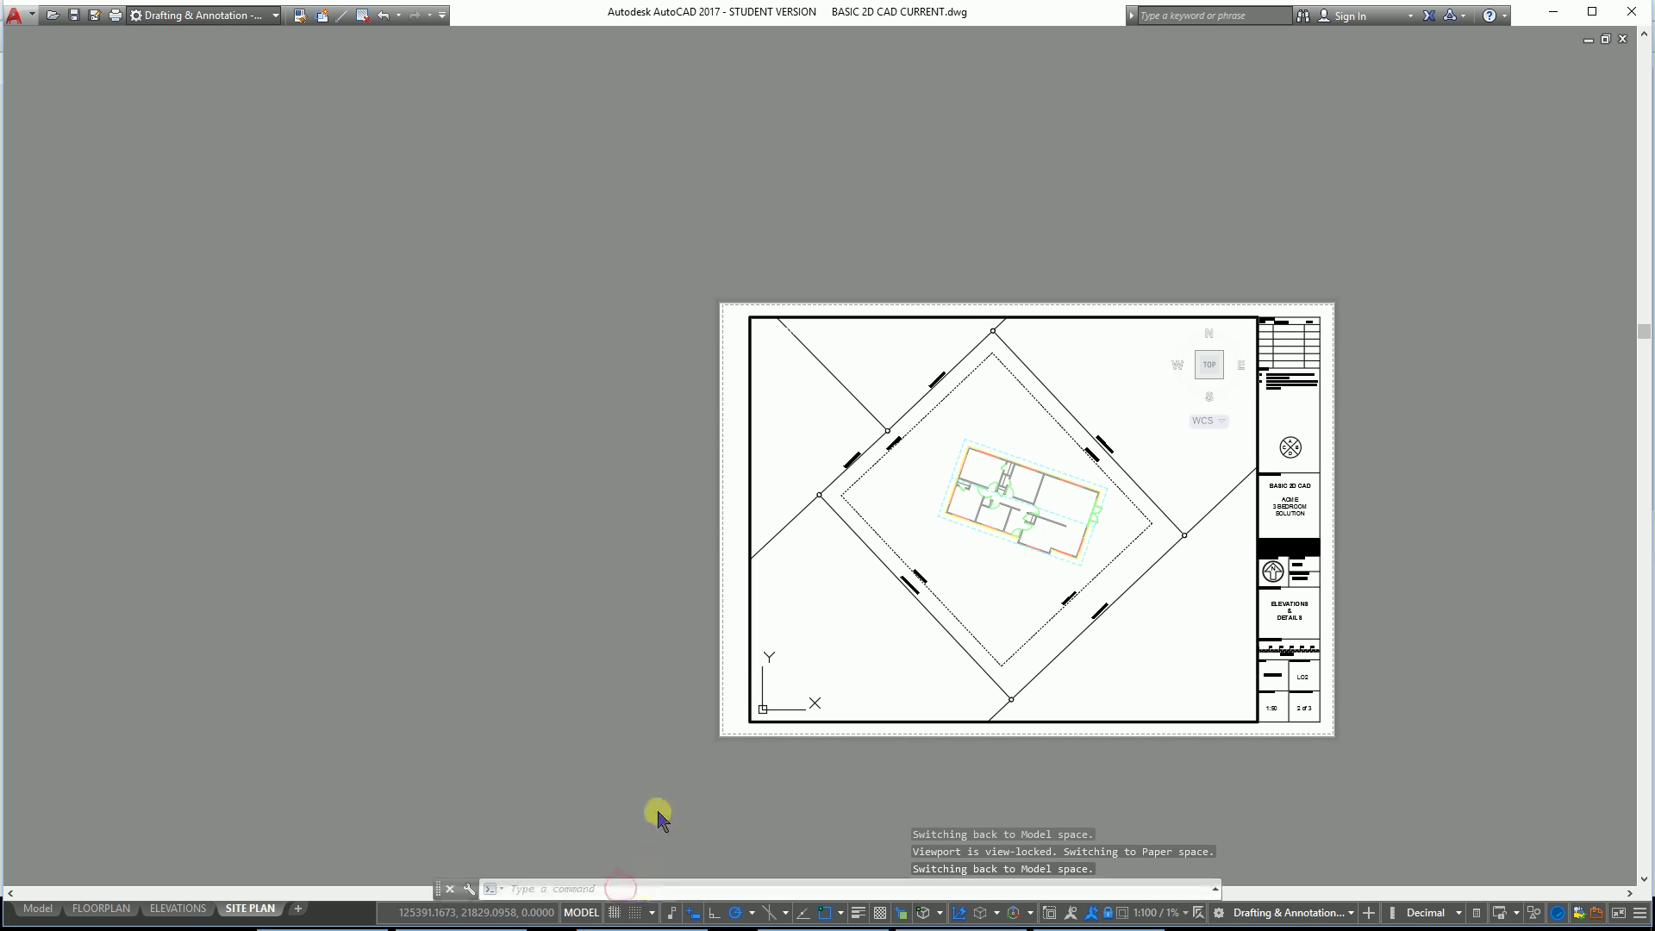
Step: Restore the ribbon with the RIBBON command and display its Home tools
type("RIBBON")
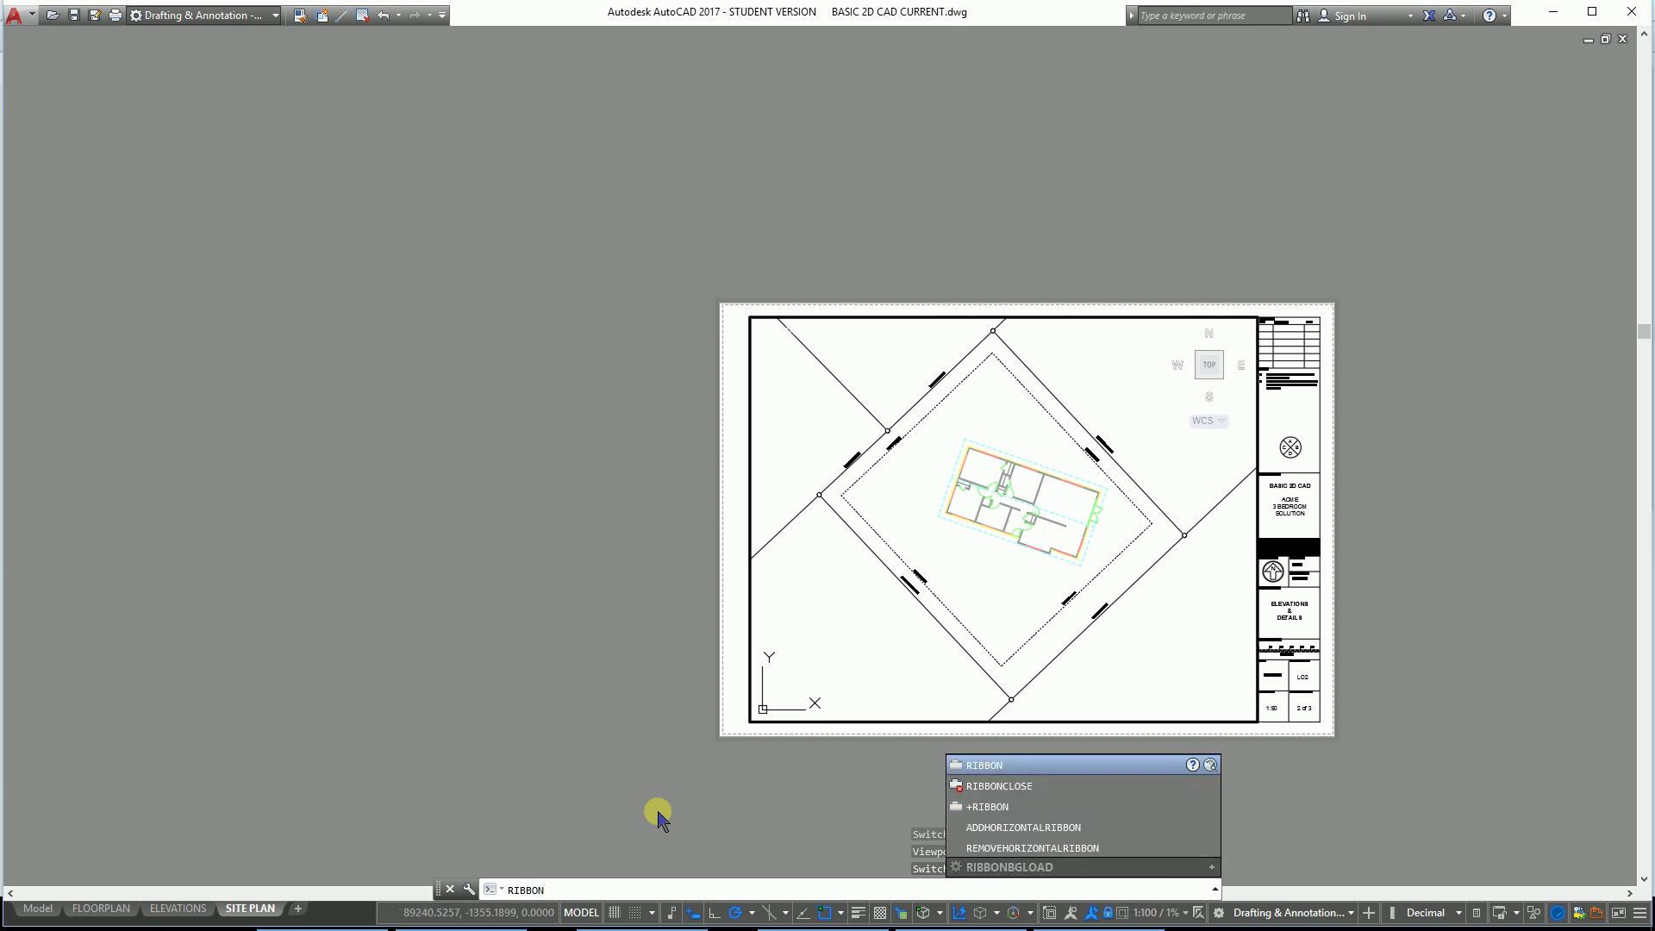
key("Return")
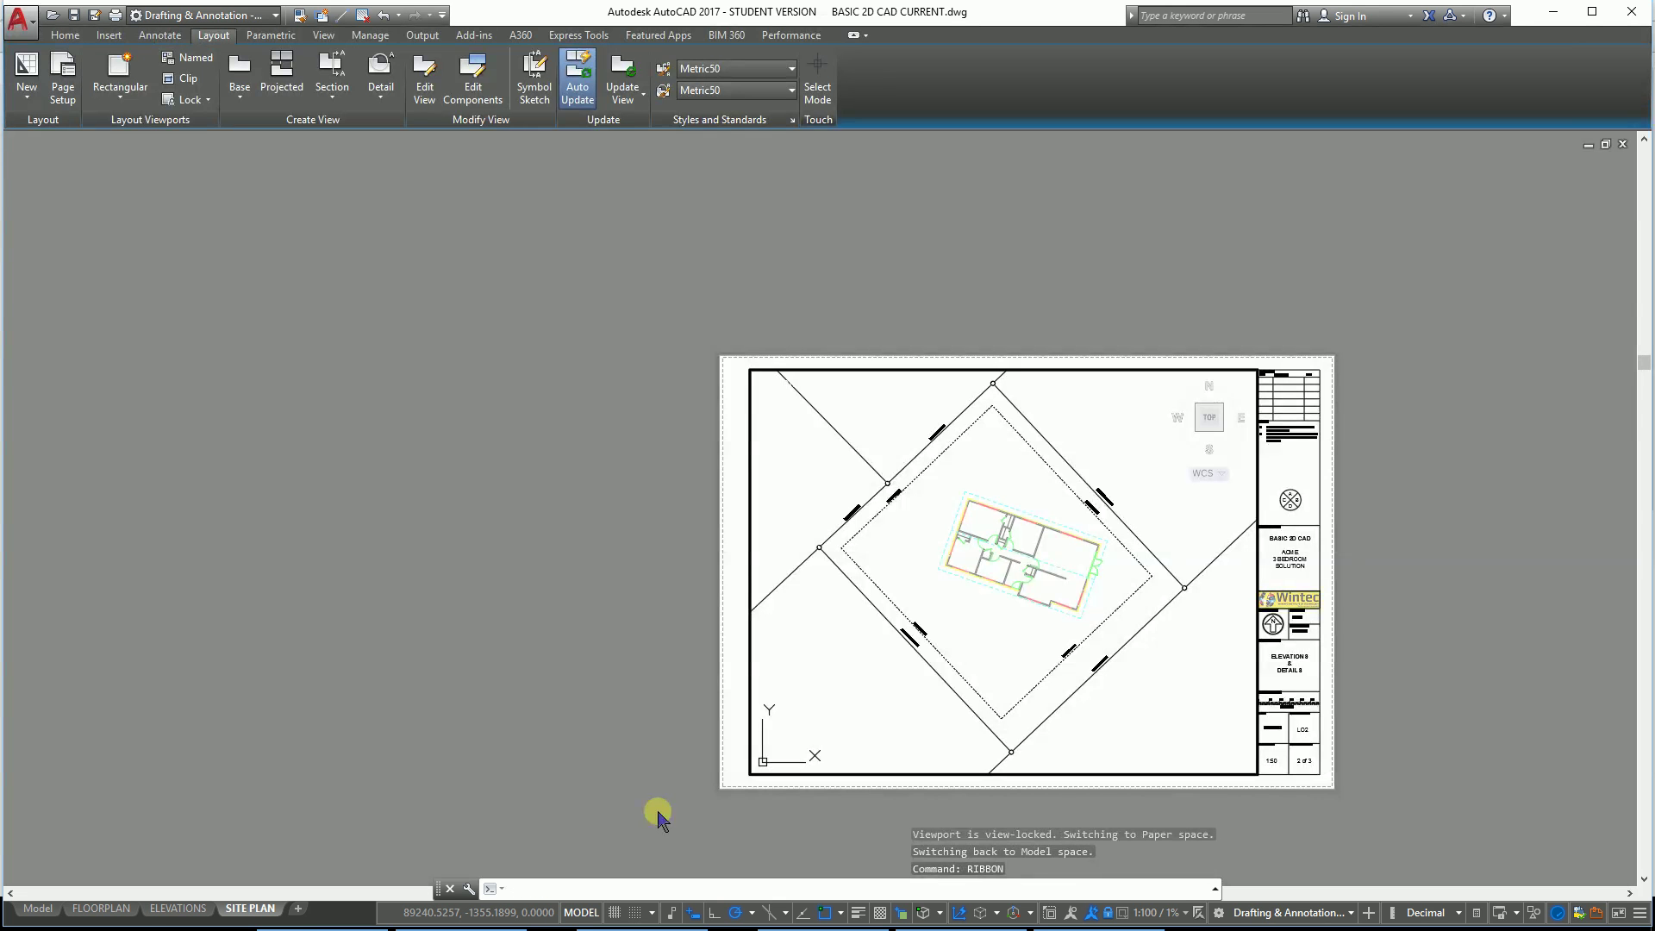
left_click(66, 35)
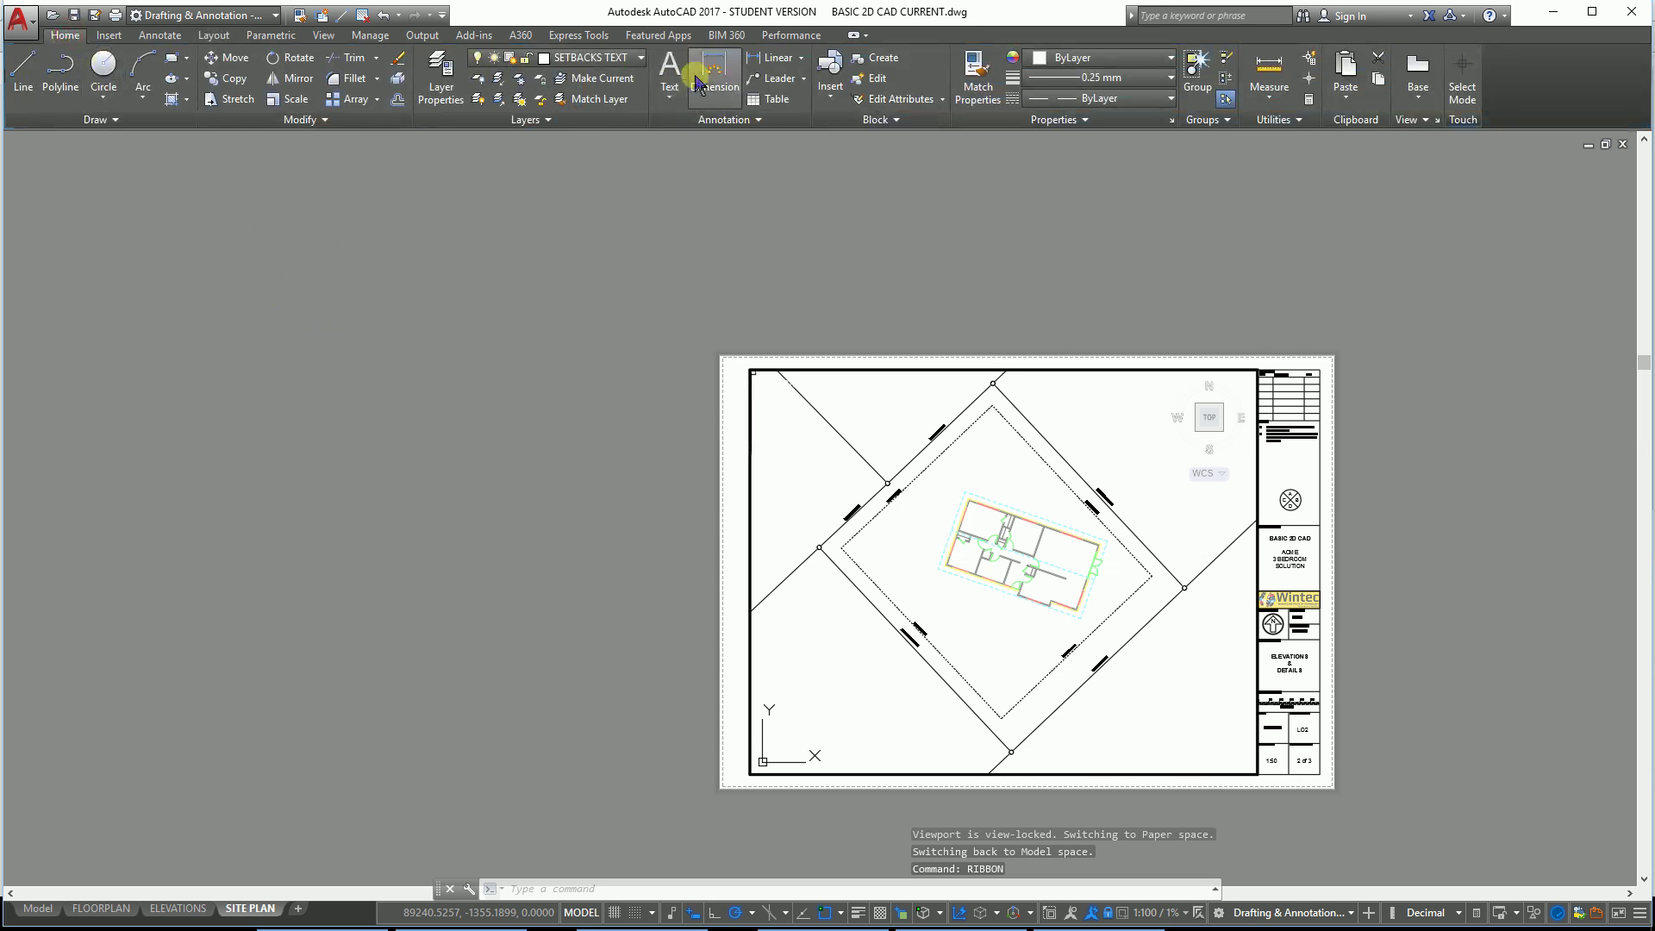
Step: In the Layer Properties Manager, turn on the BRICK HATCH and WALL HATCH layers of the BASIC 2D CAD FLOOR PLAN xref
left_click(442, 86)
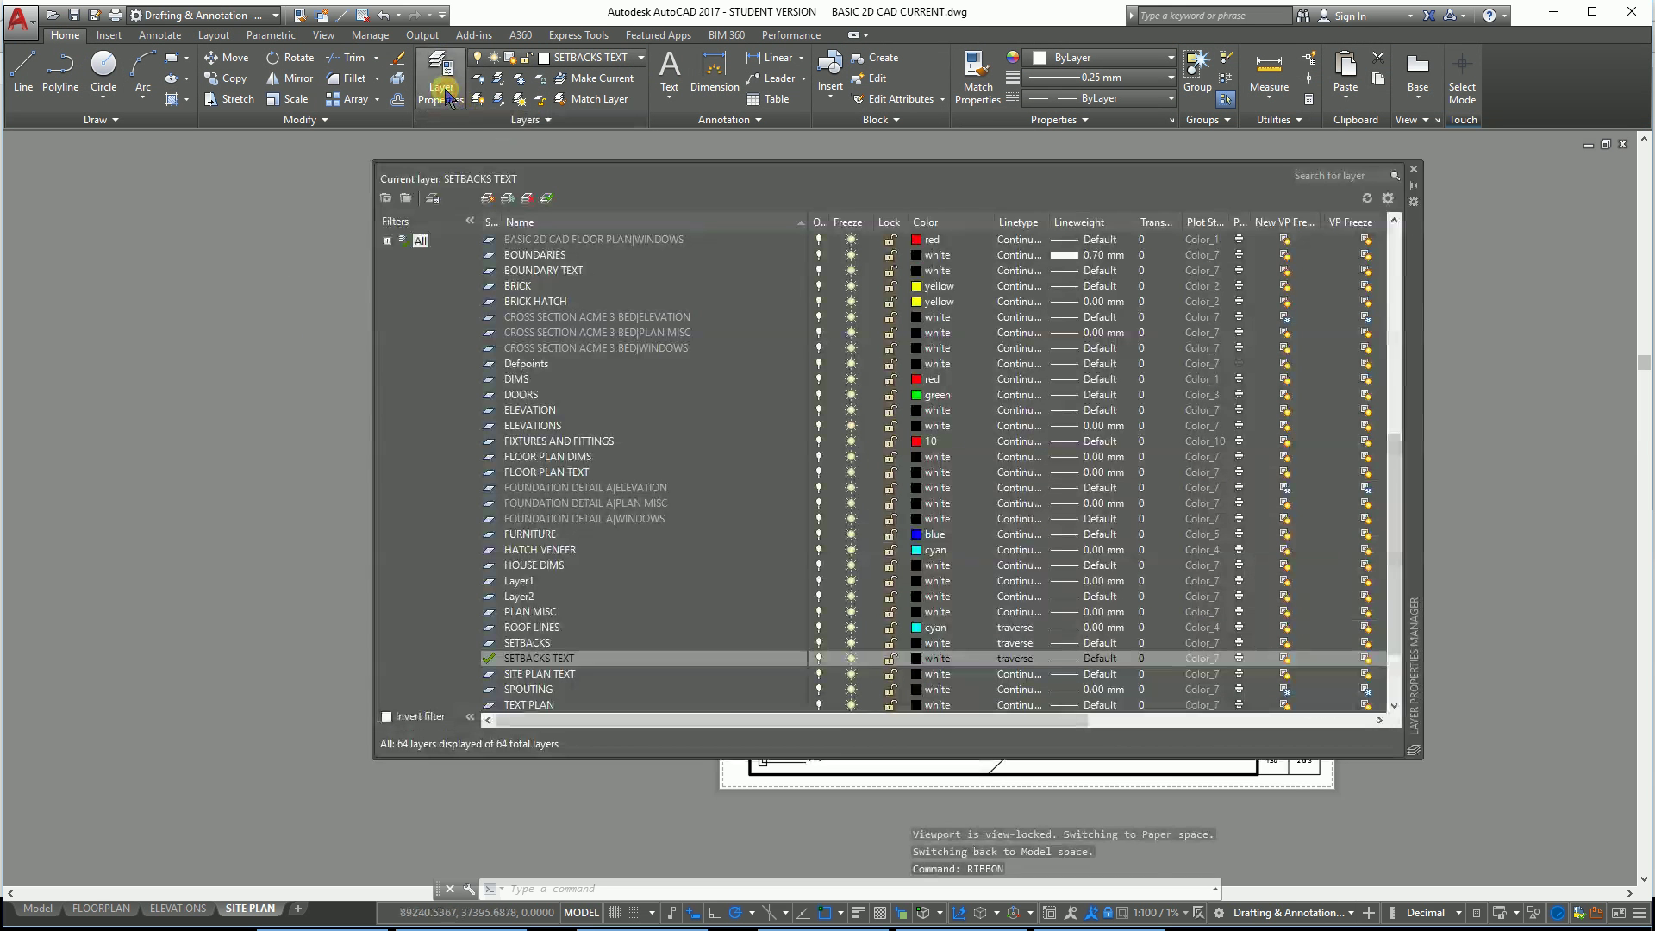
scroll(1394, 478, "up", 10)
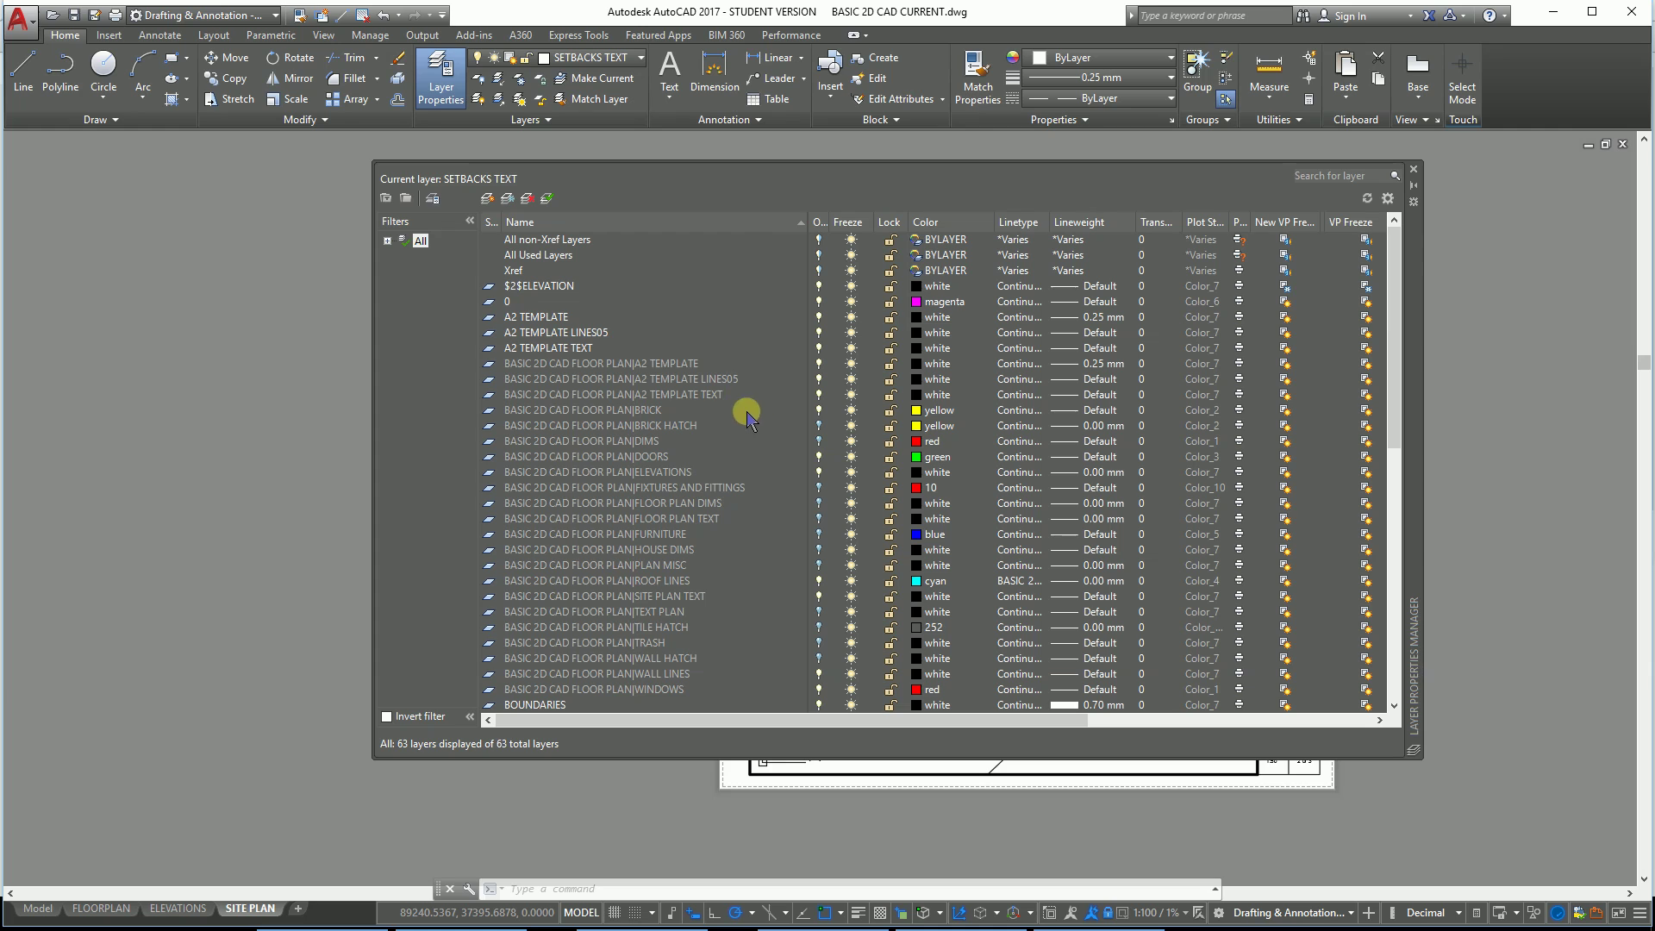
left_click(819, 426)
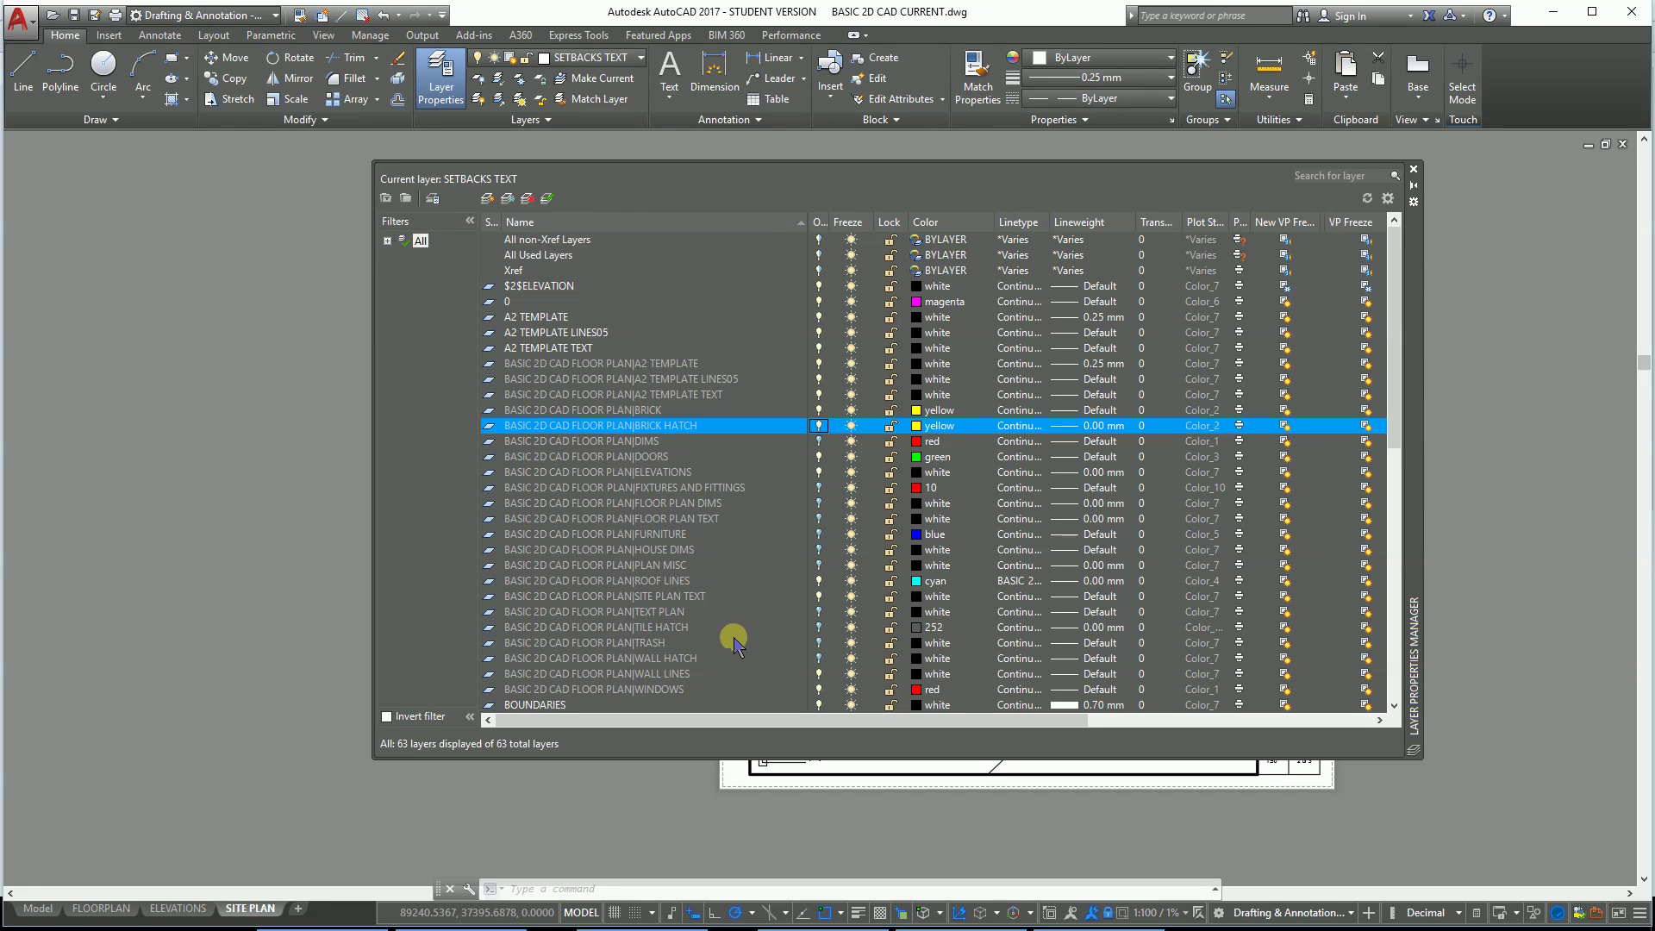
left_click(820, 660)
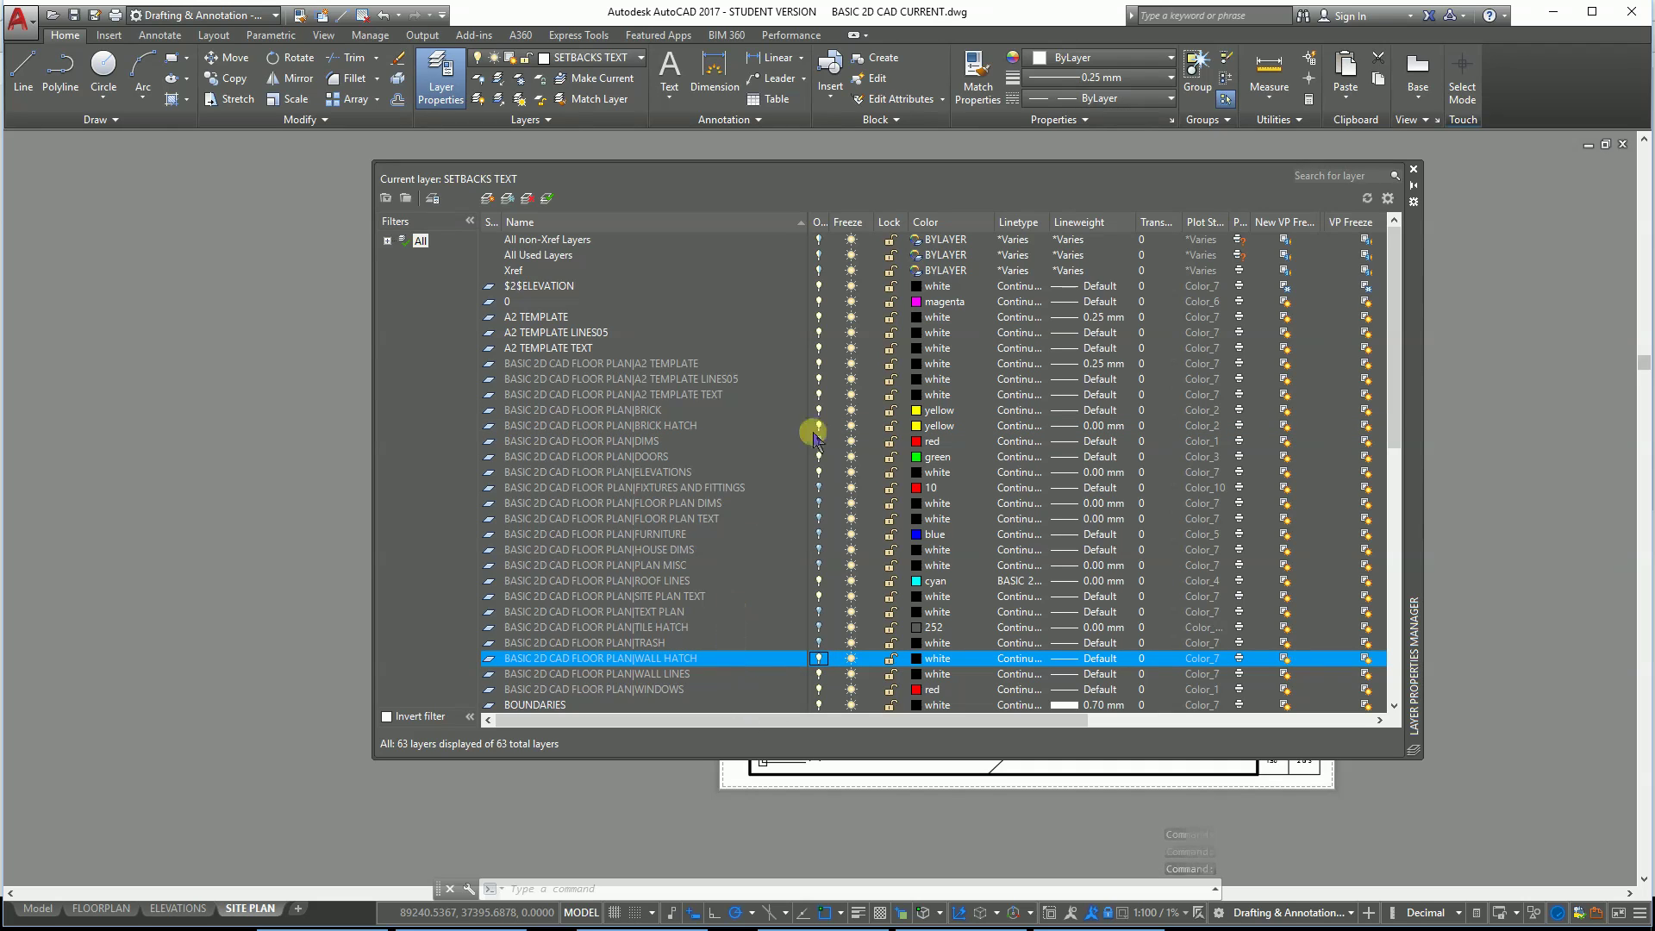
Step: Override the viewport color of all BASIC 2D CAD FLOOR PLAN xref layers to white and close the layer manager
left_click(819, 363)
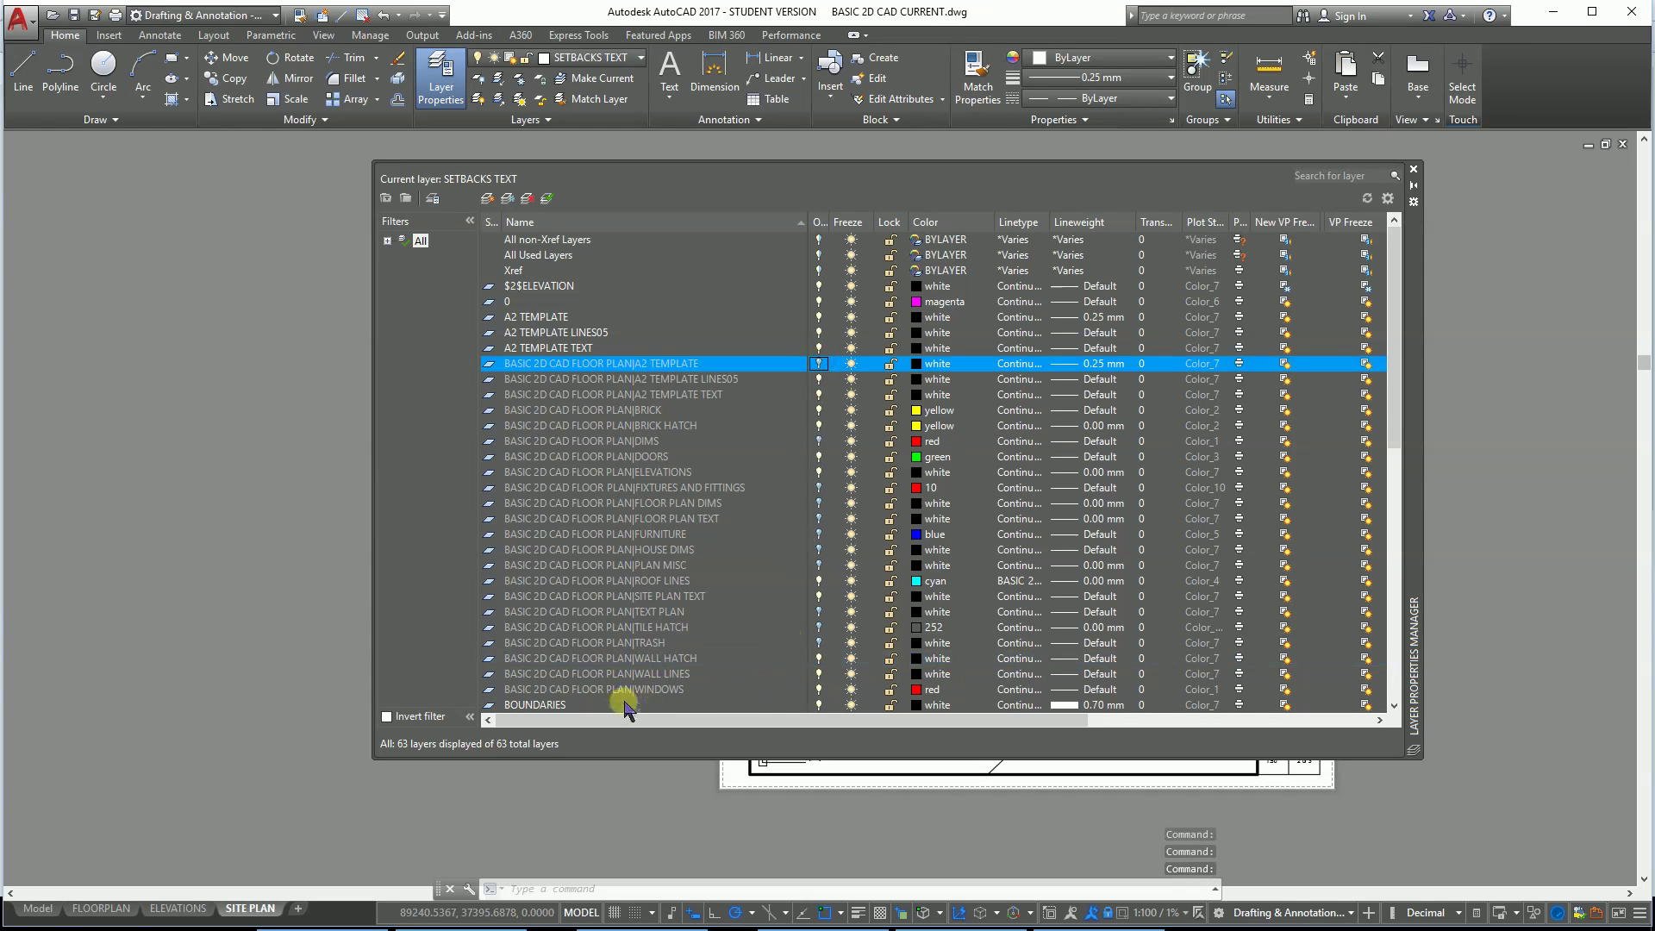
left_click(571, 690, "shift")
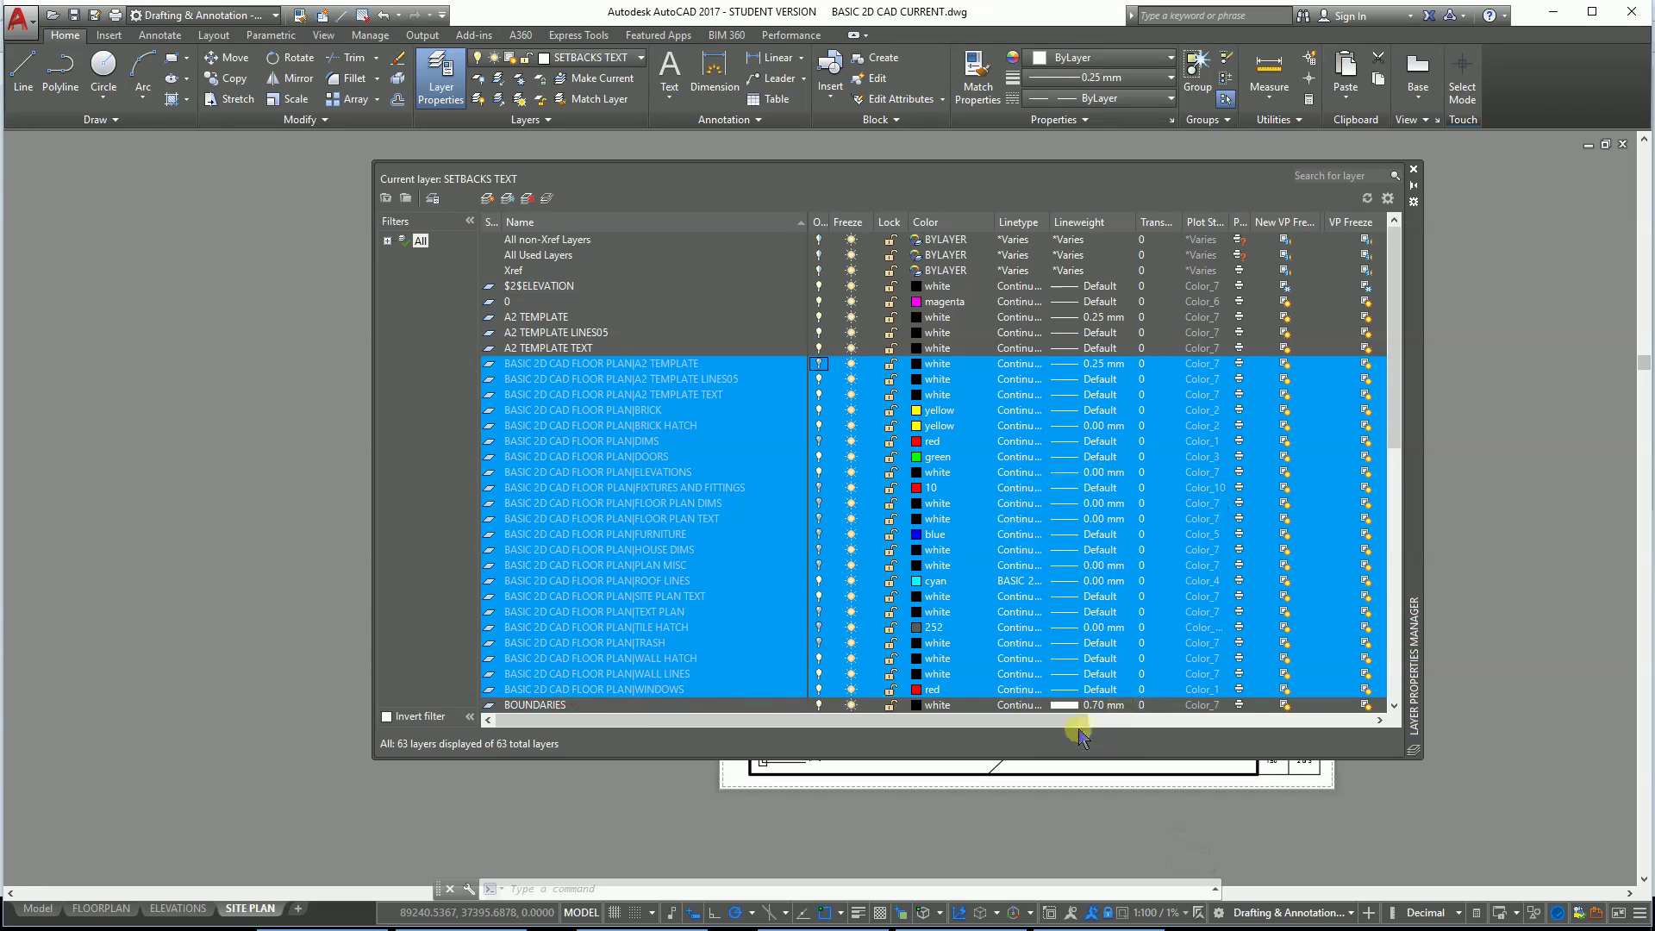
left_click_drag(1062, 720, 1322, 721)
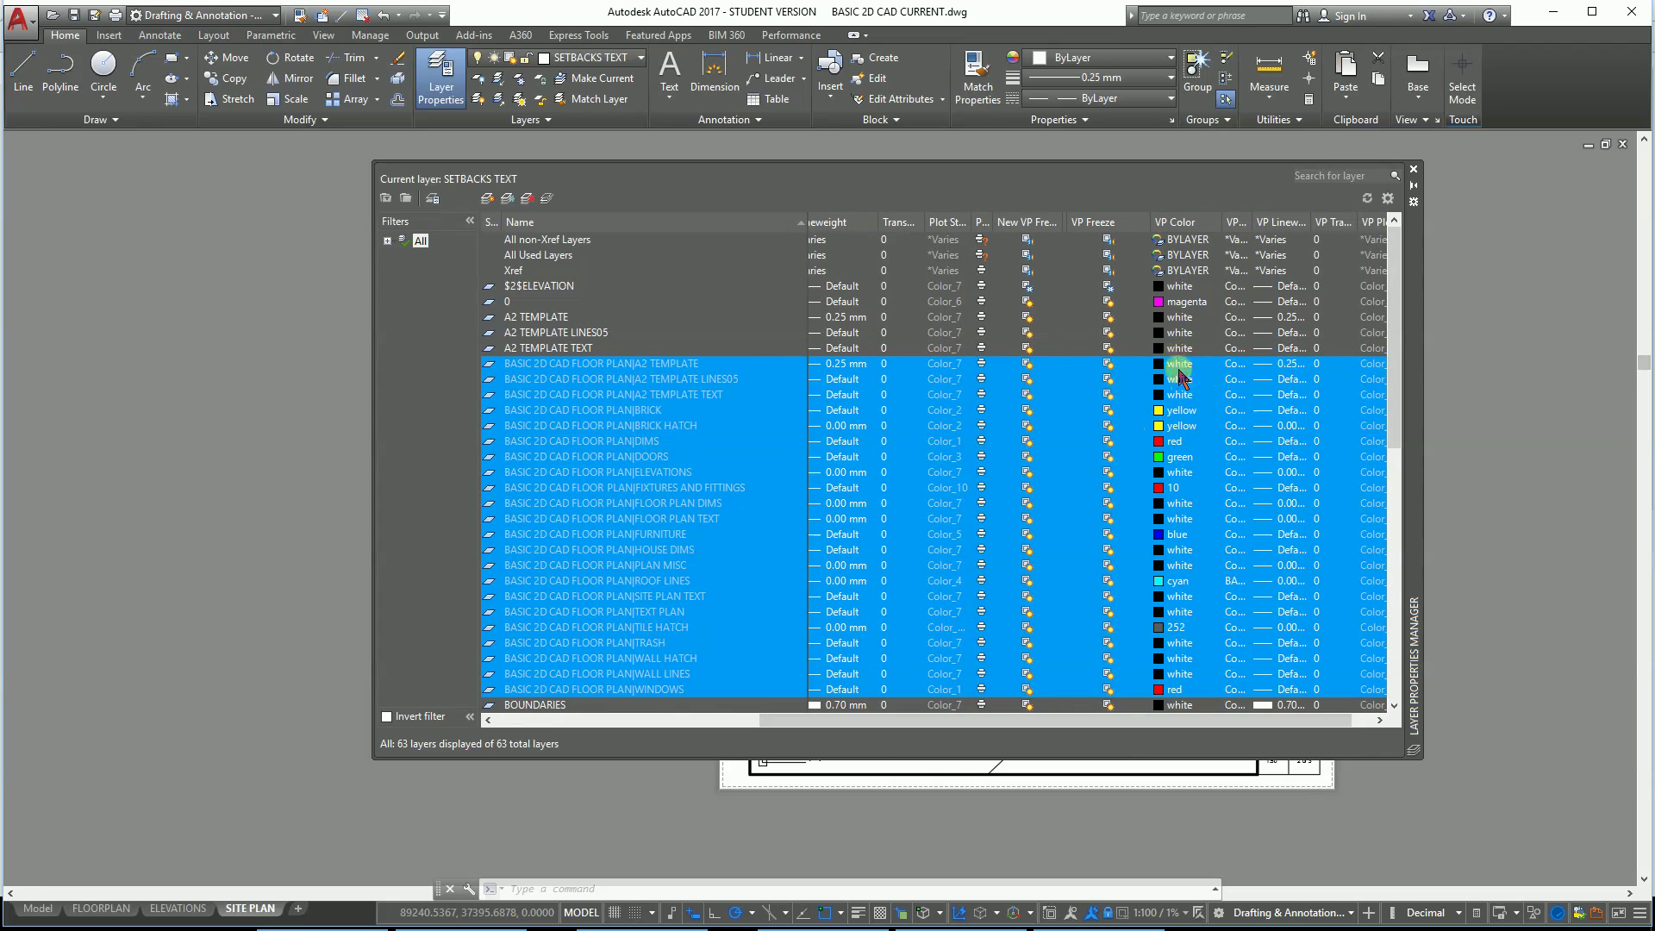
right_click(1180, 376)
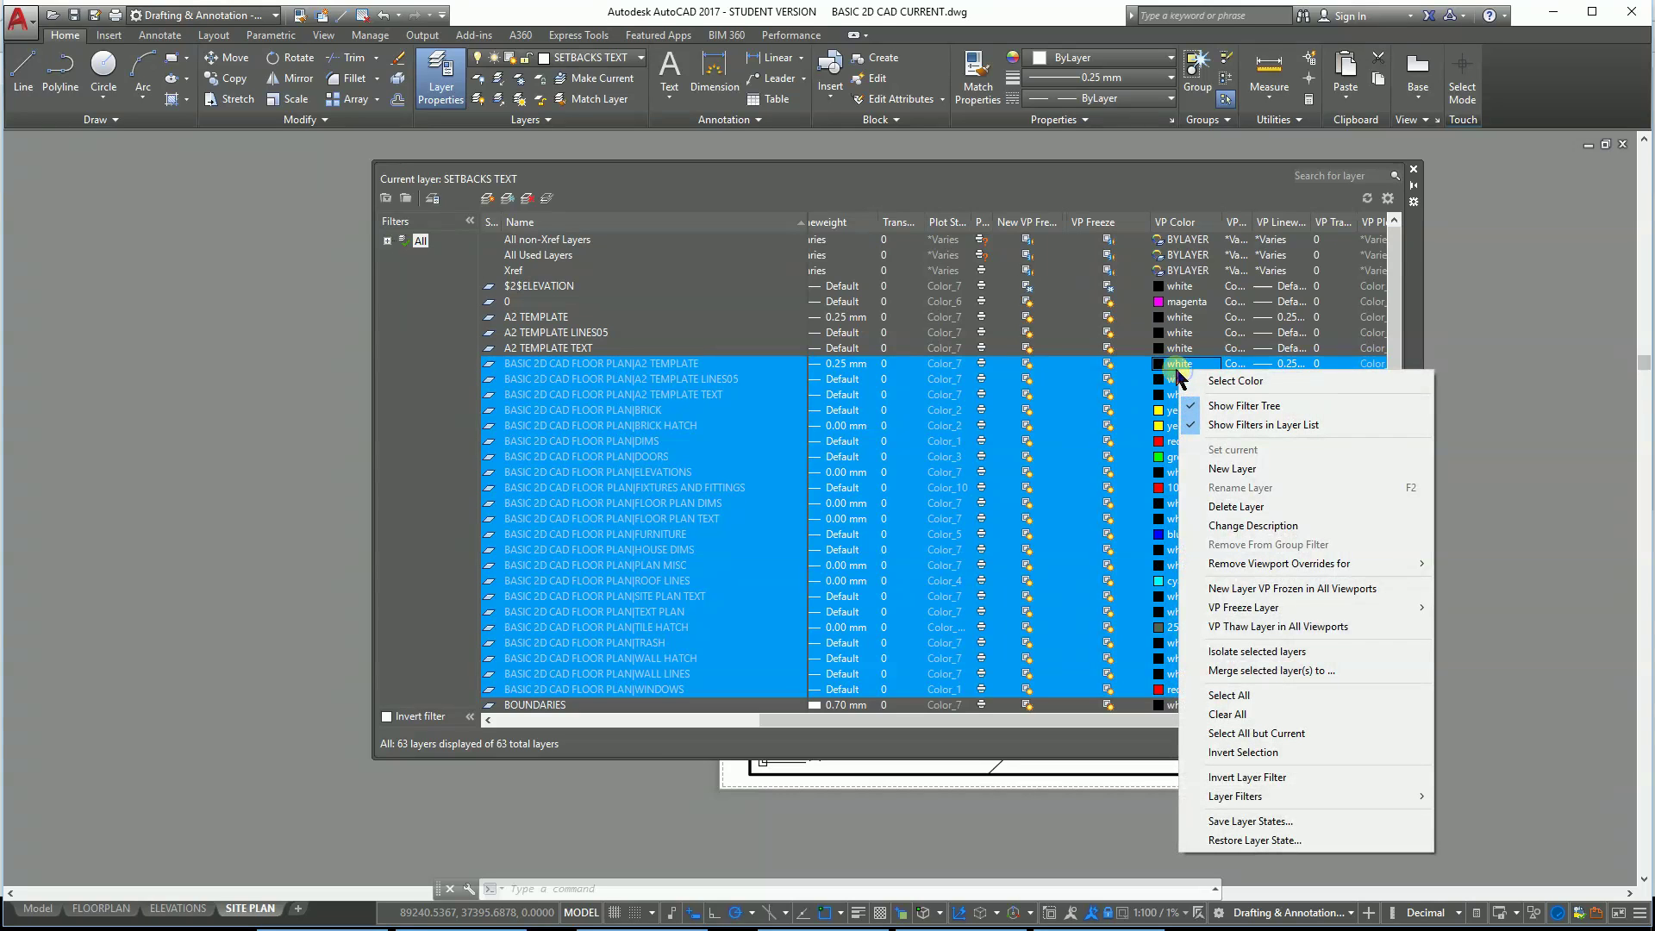
left_click(1236, 382)
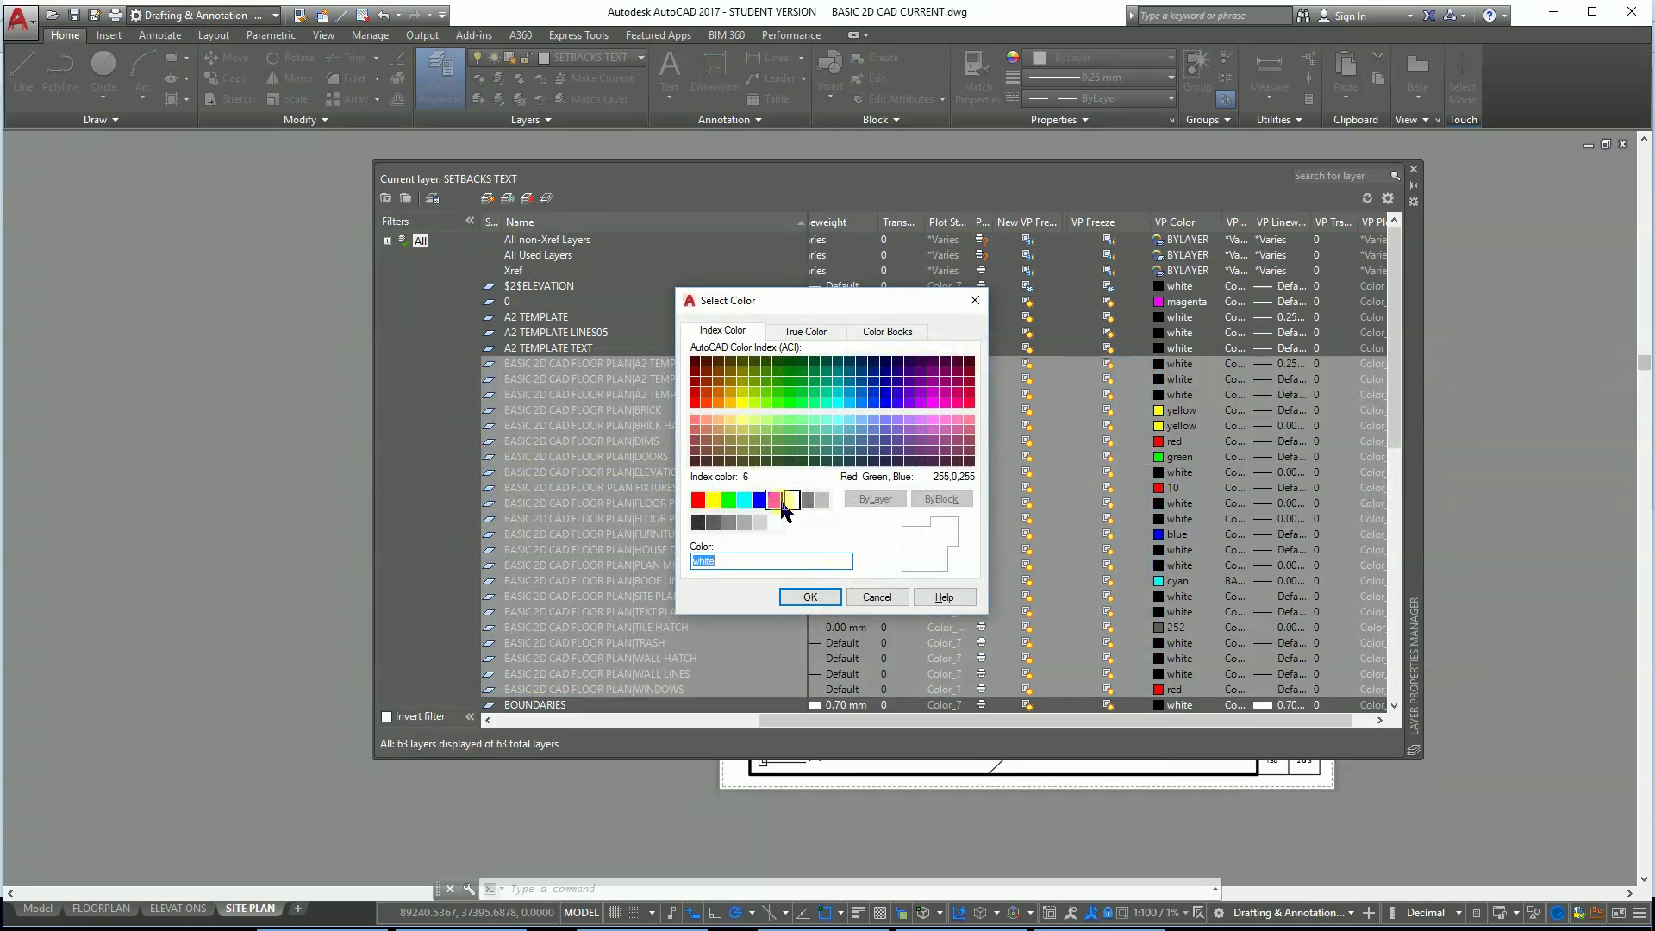
left_click(813, 600)
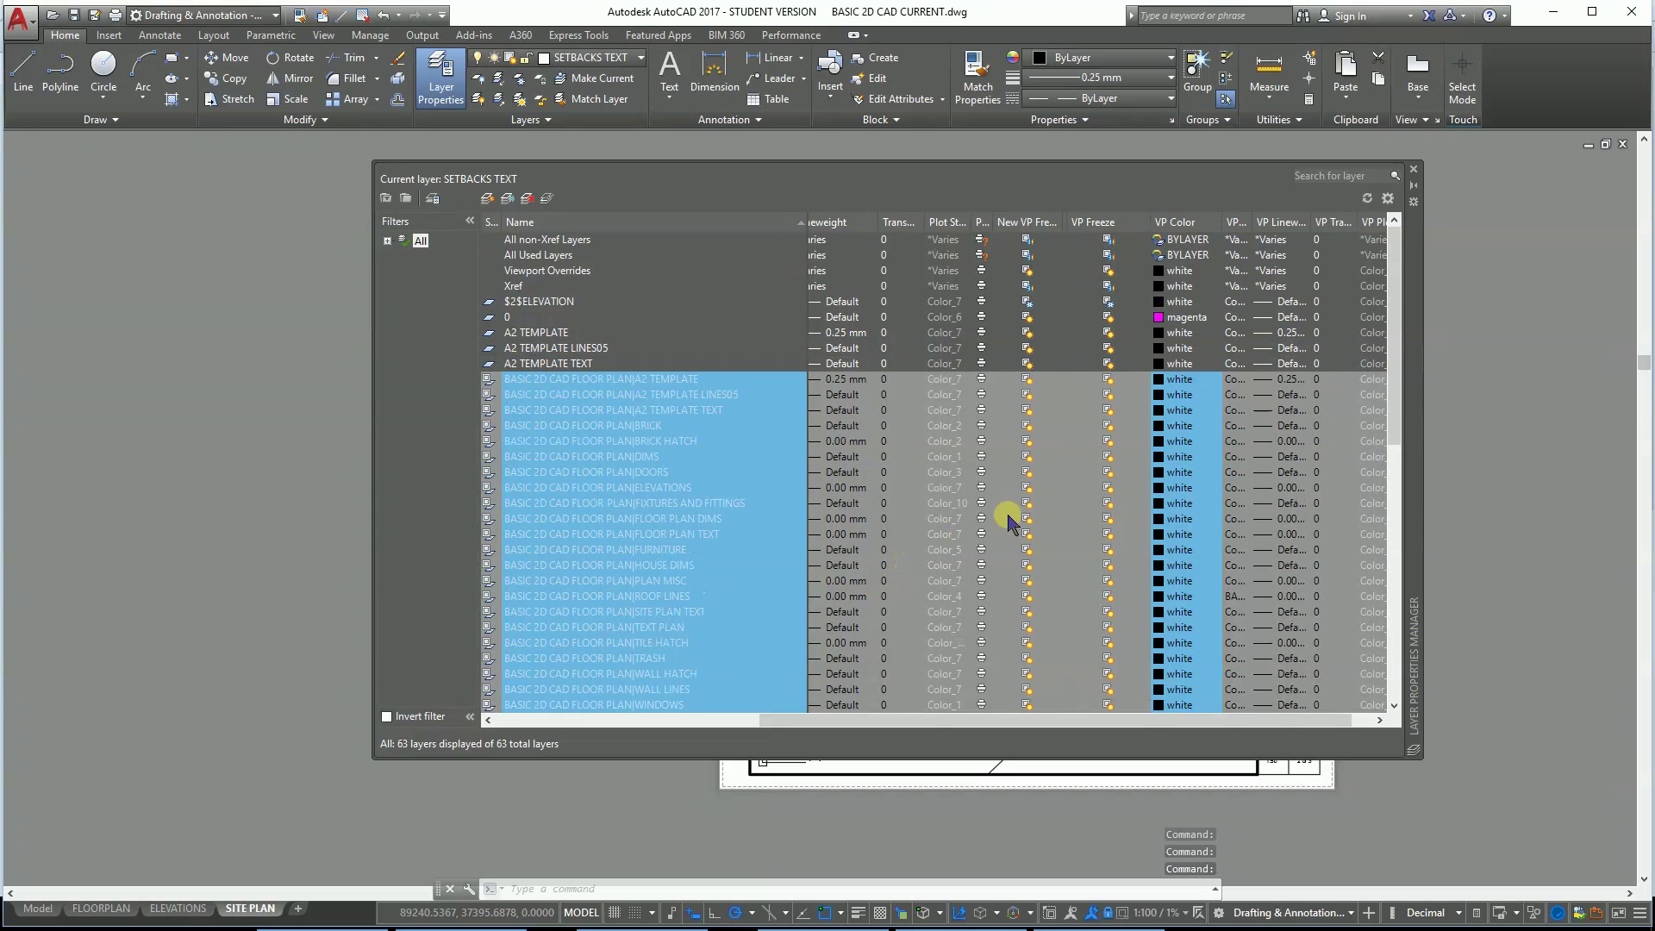
left_click(1415, 170)
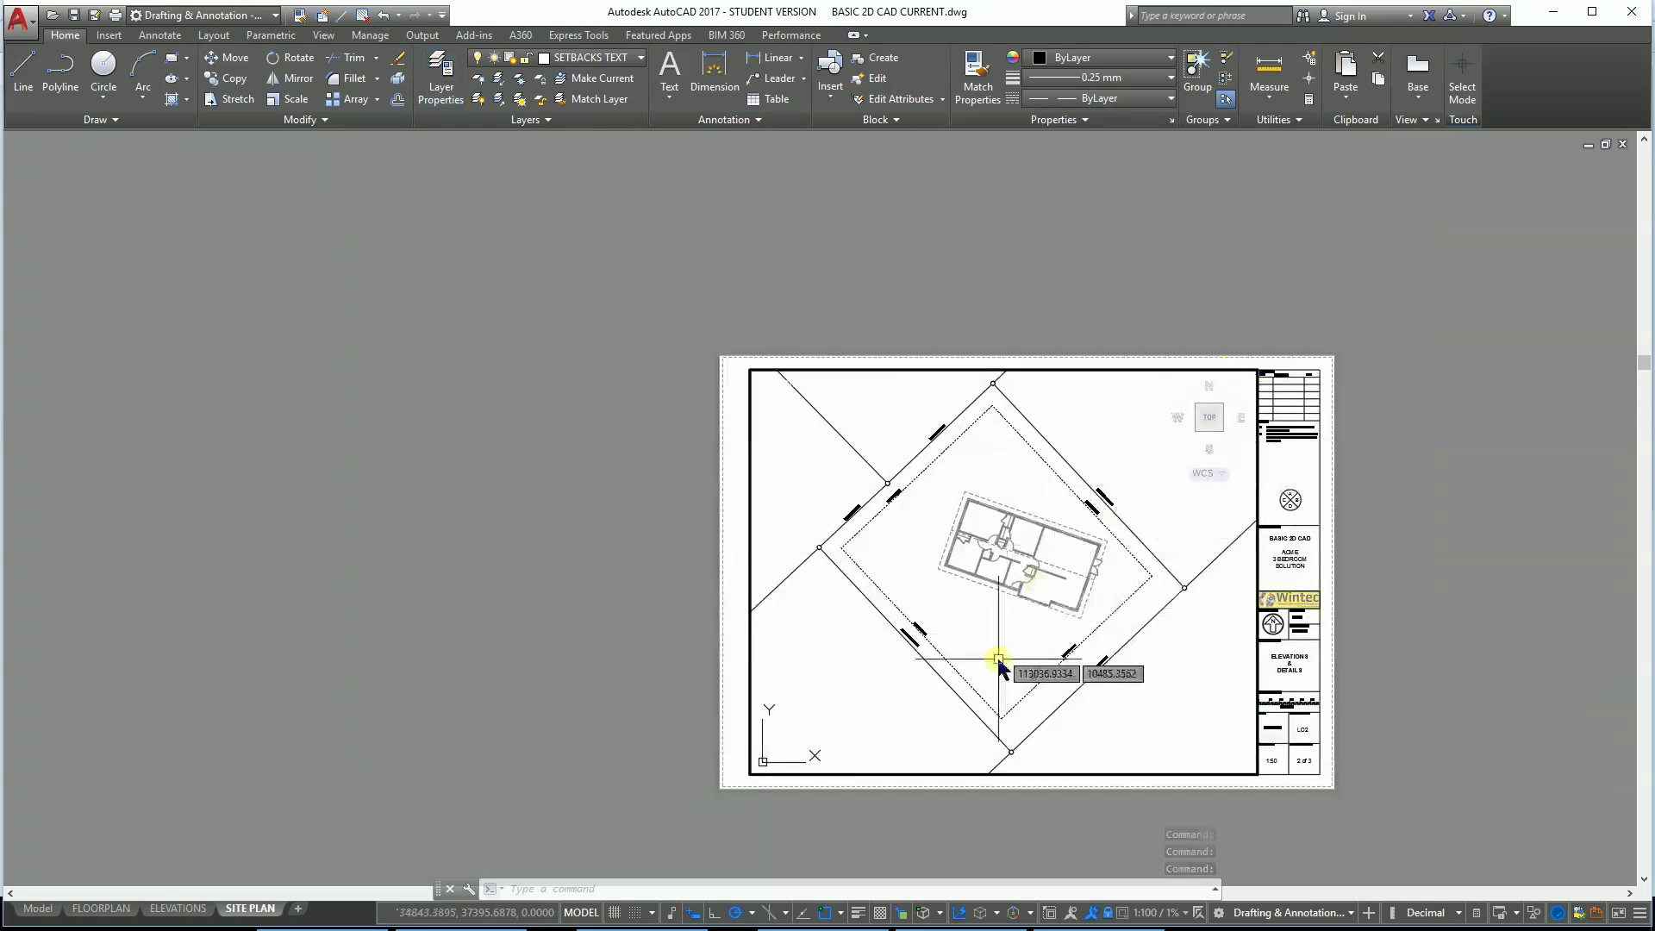
Step: Examine the floor plan's colors, wall hatch and brick hatch within the site plan sheet
scroll(1024, 539, "up", 8)
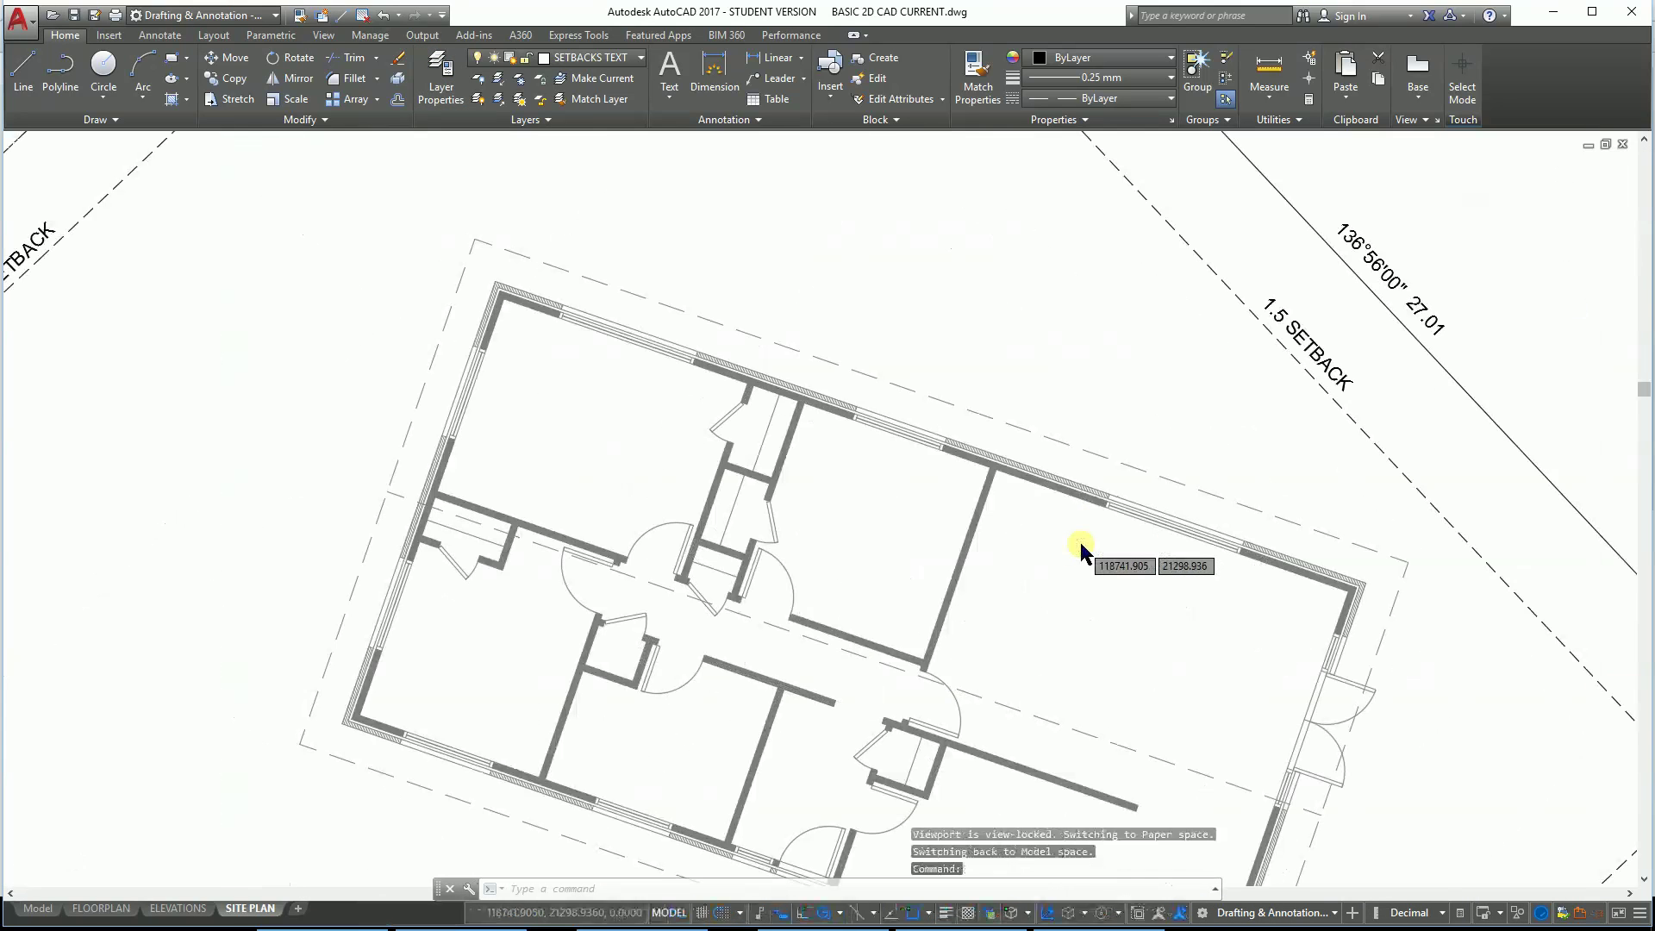
scroll(1082, 545, "down", 6)
scroll(1071, 370, "down", 2)
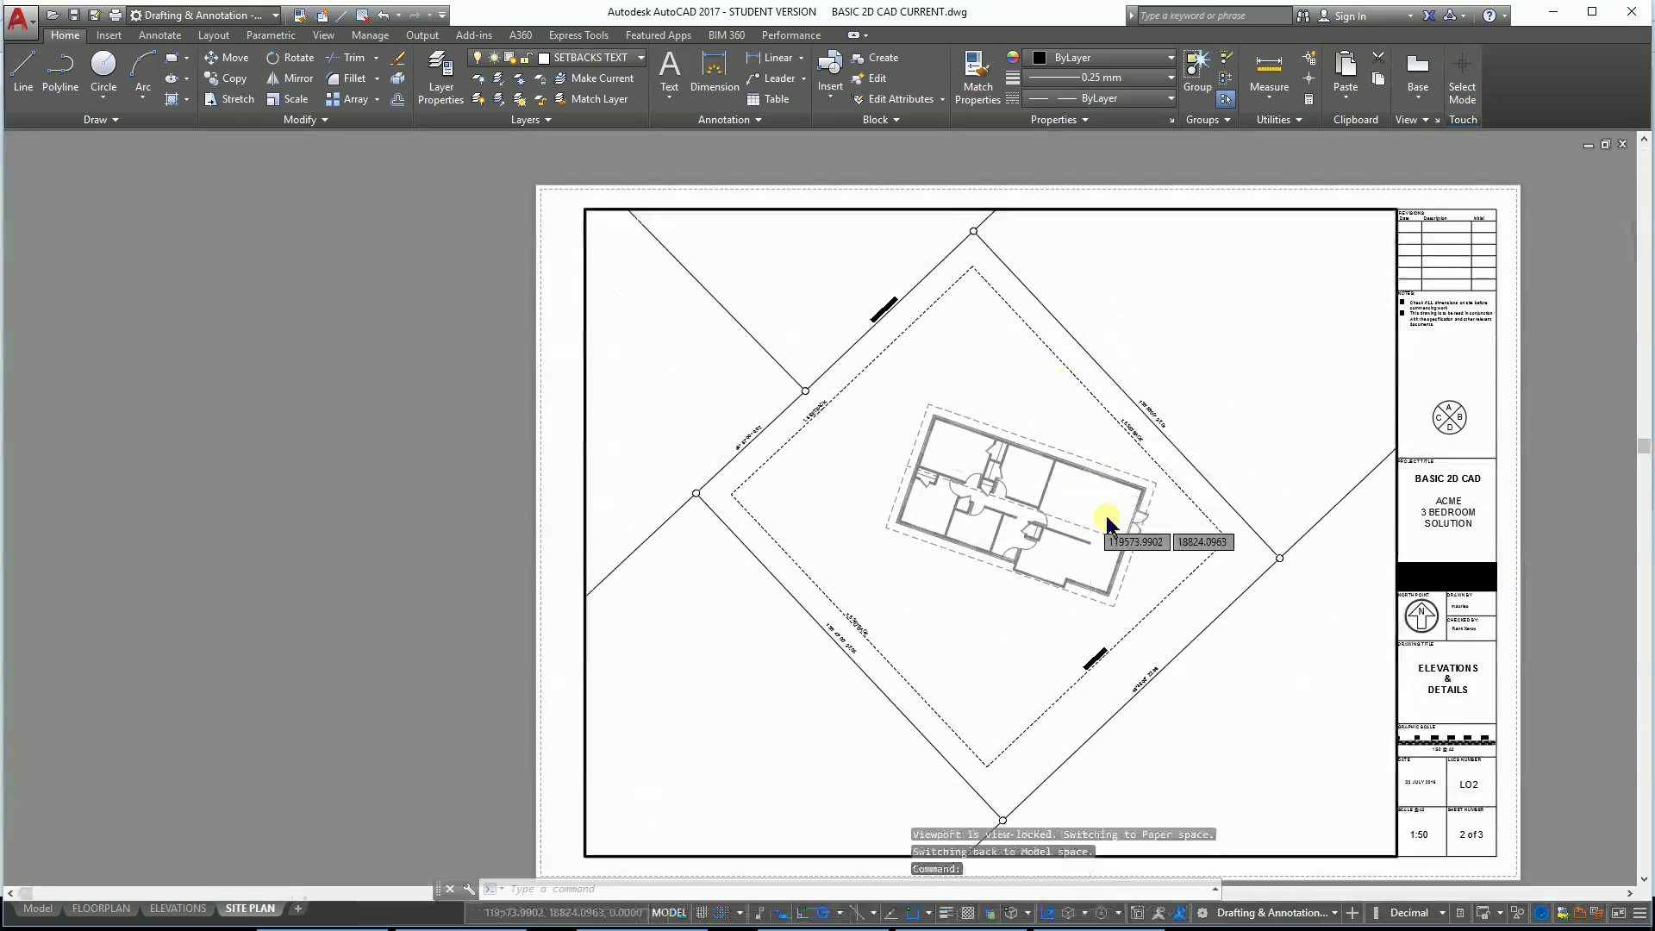
scroll(1109, 517, "up", 4)
scroll(1108, 515, "up", 5)
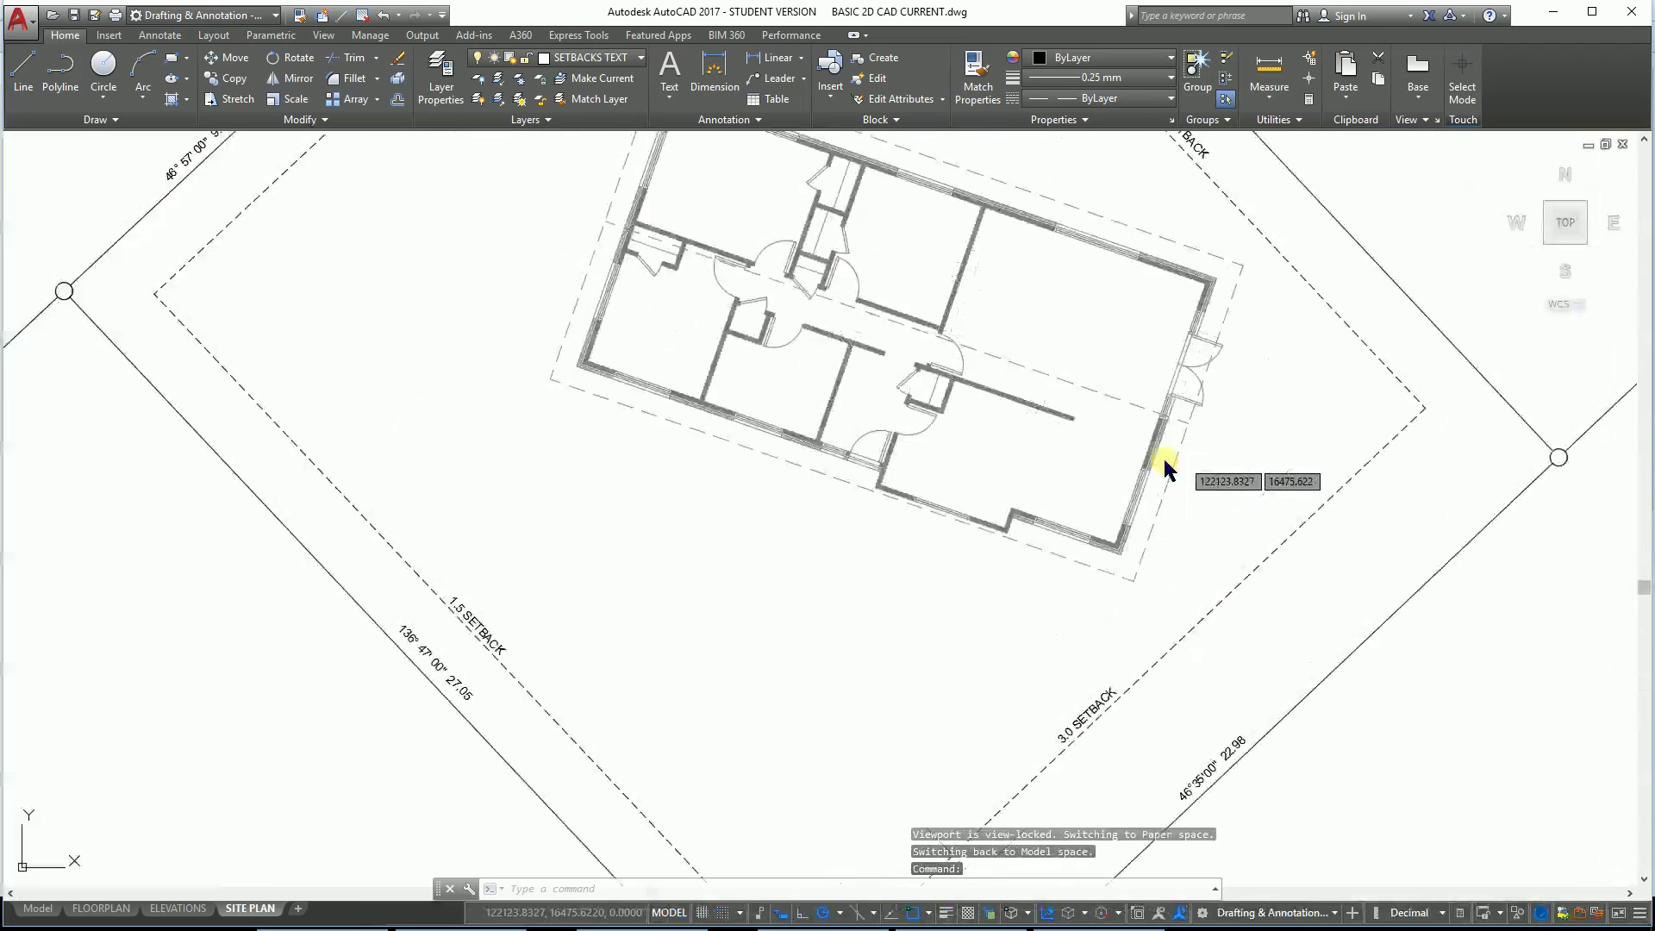
scroll(1155, 459, "up", 4)
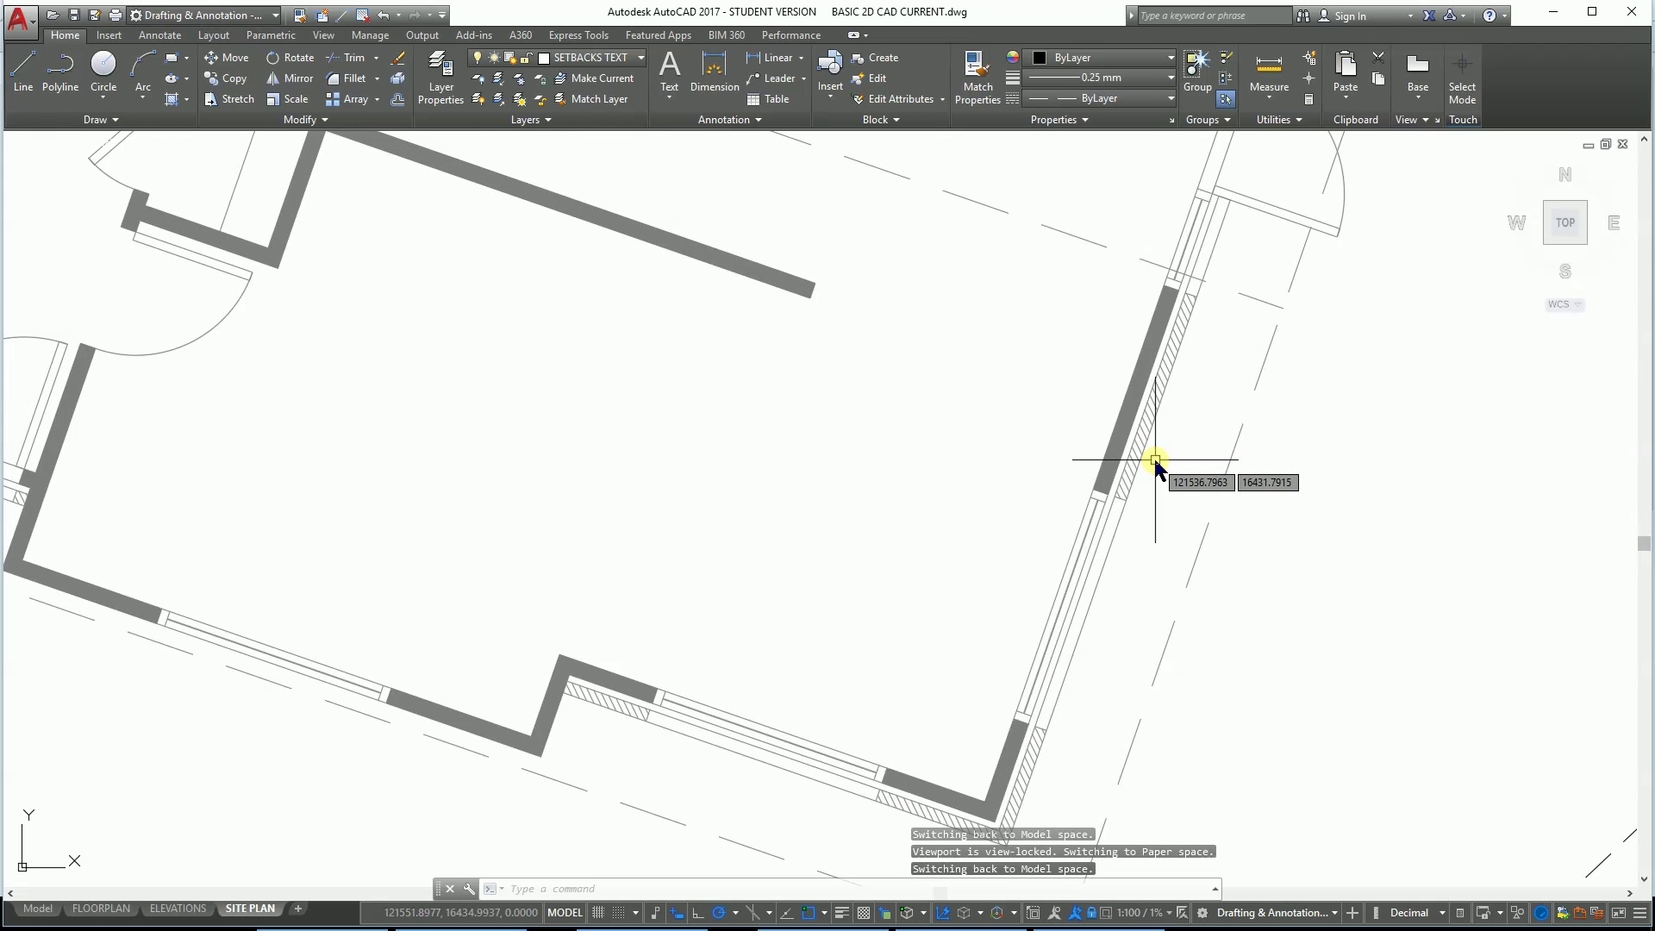
scroll(1156, 459, "down", 4)
scroll(1094, 441, "down", 2)
middle_click_drag(1094, 439, 1172, 476)
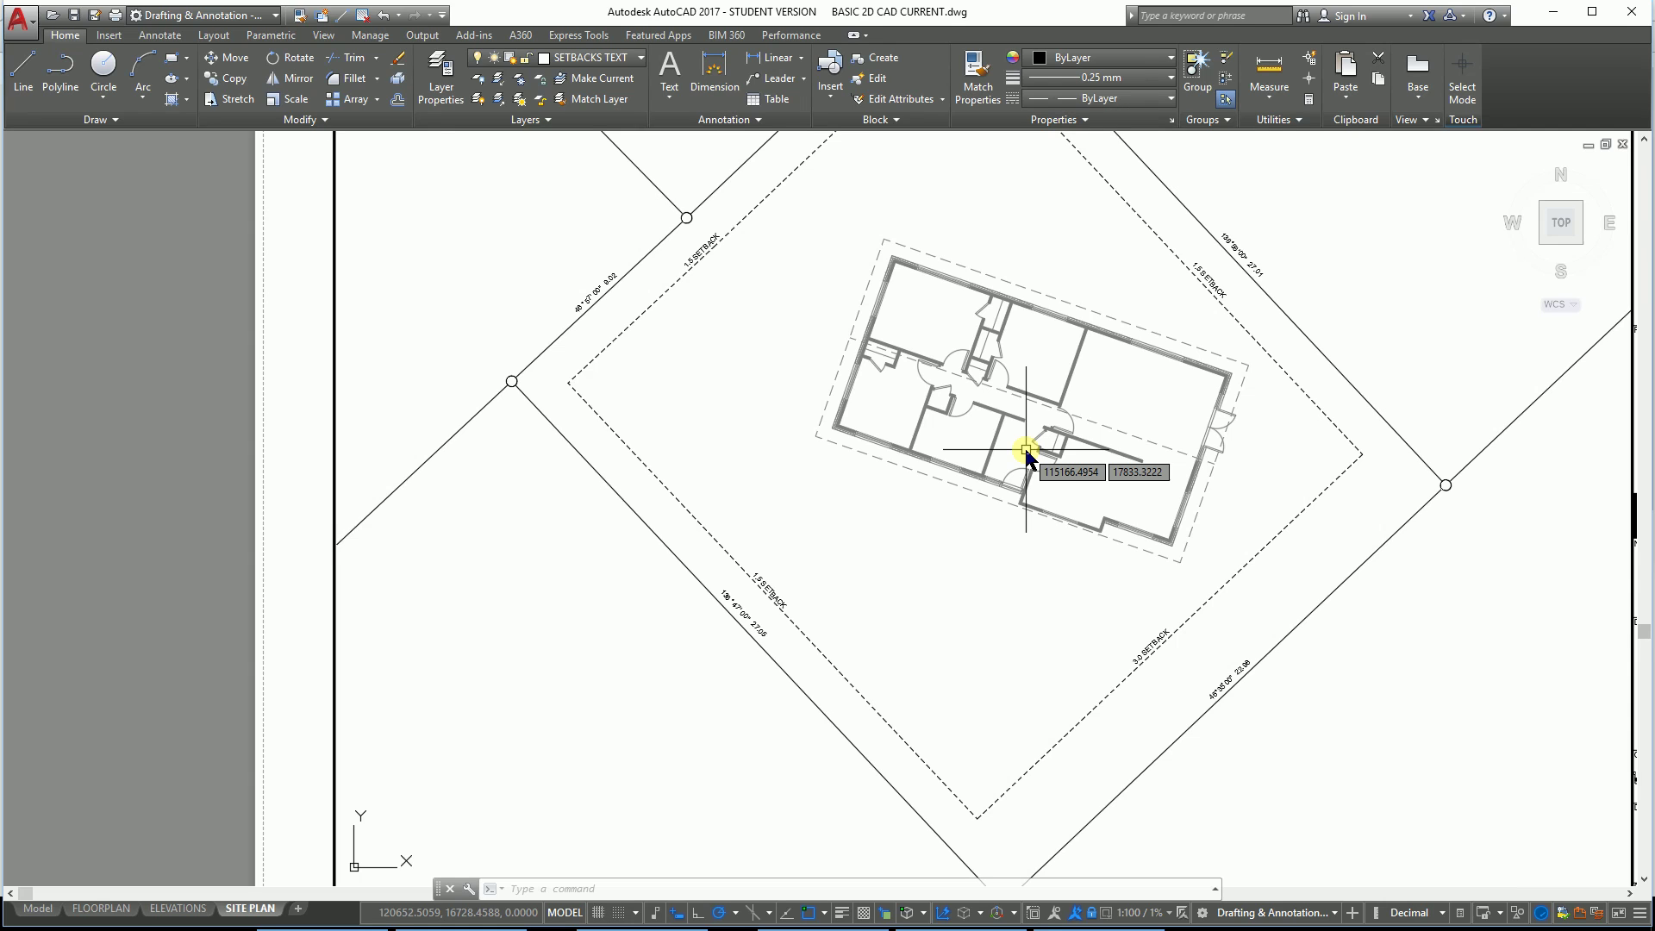
Step: Toggle the floor plan xref's TEXT PLAN and SITE PLAN TEXT layers to compare their text, leaving both turned off
left_click(642, 58)
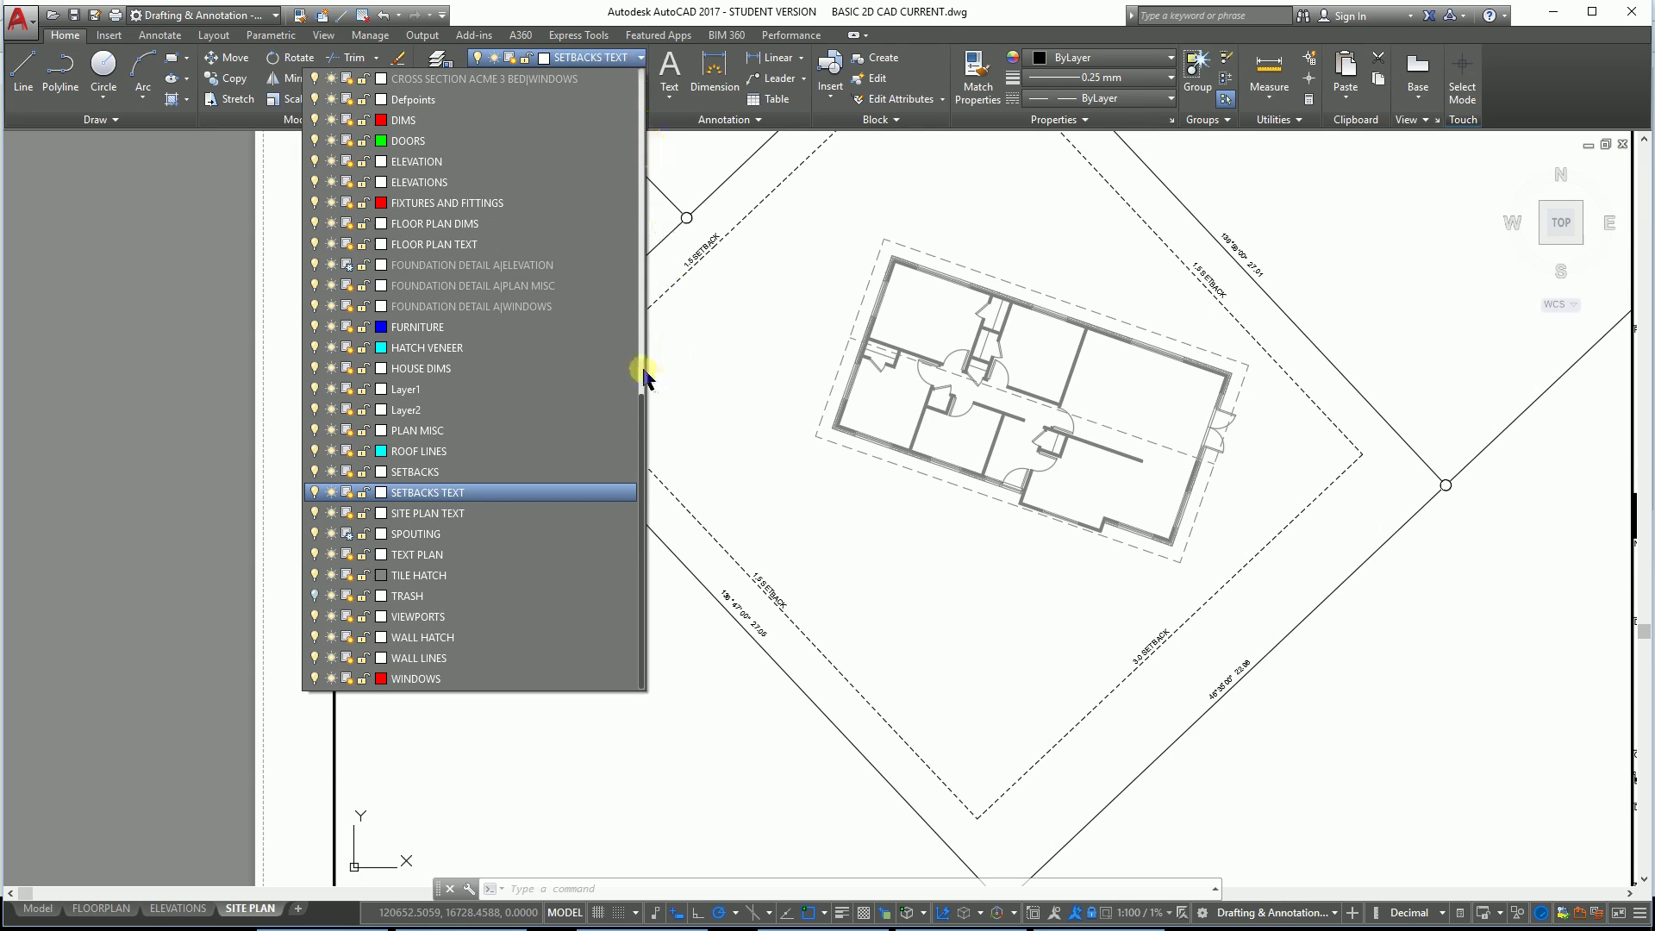
left_click_drag(642, 419, 670, 86)
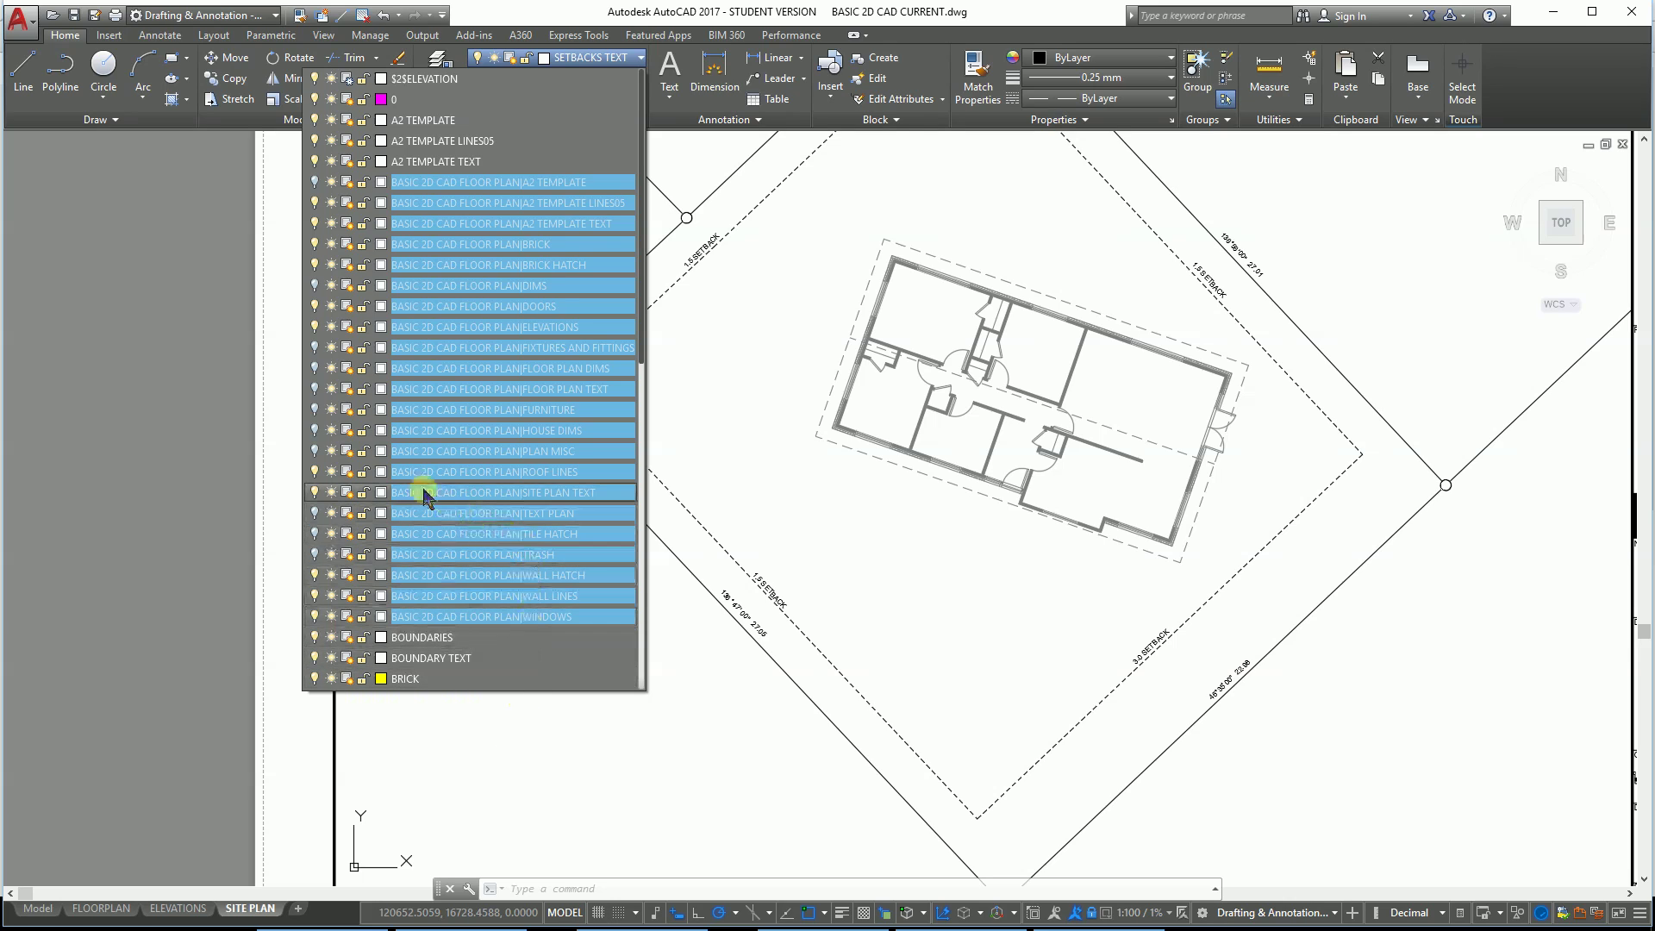
left_click(316, 514)
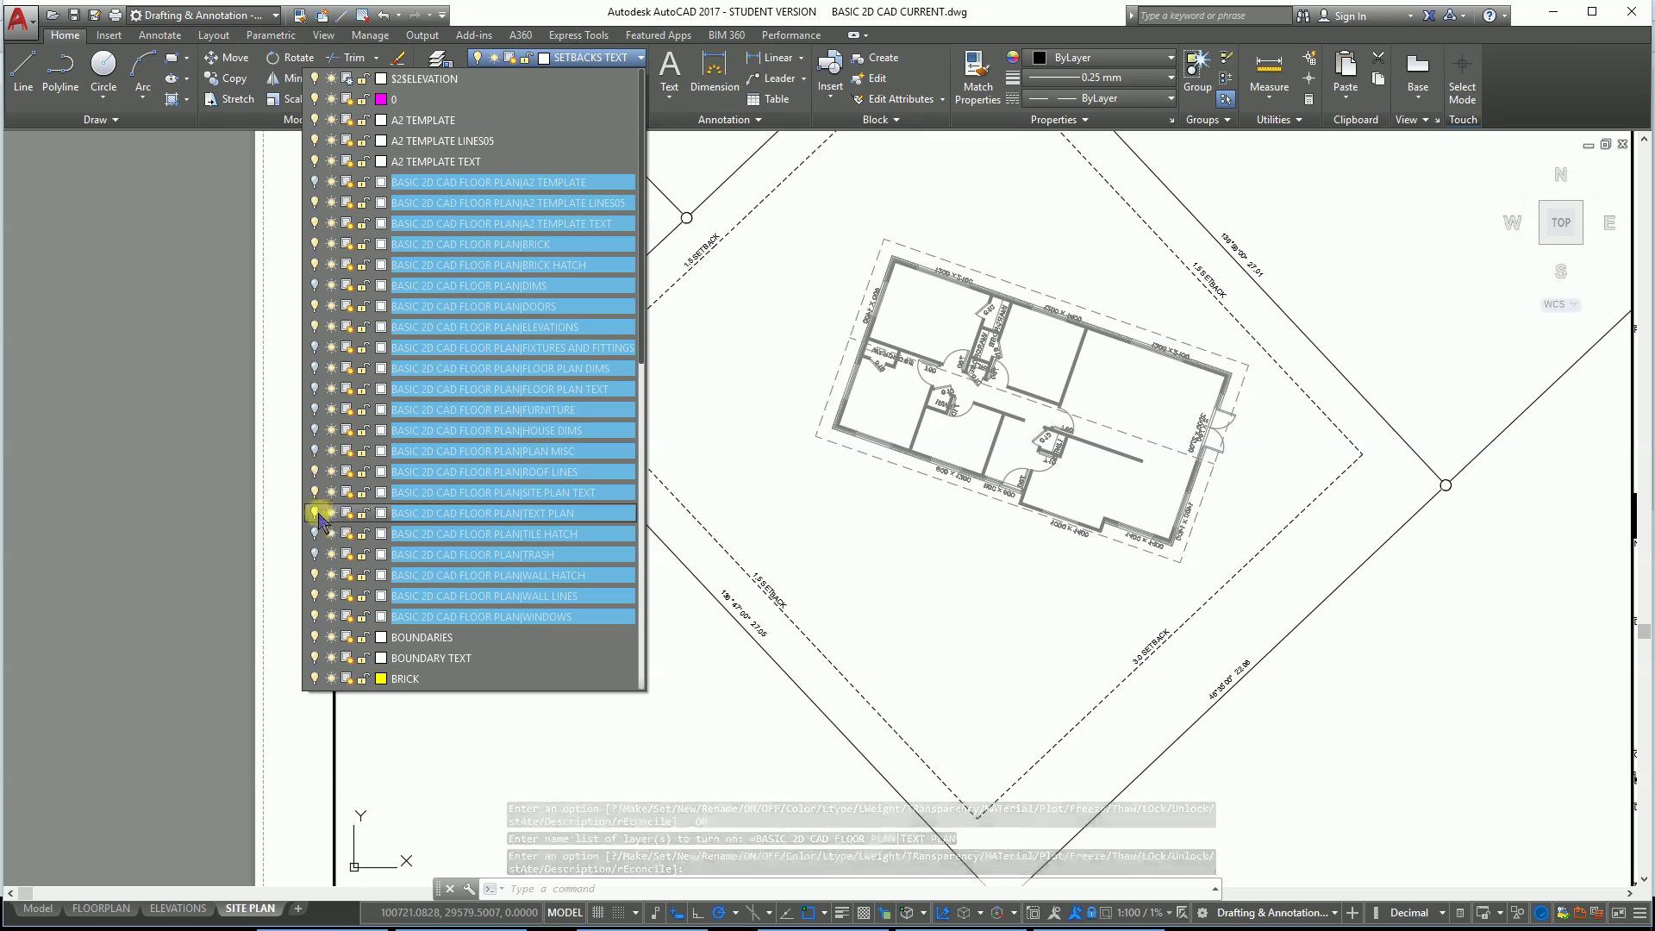
left_click(315, 514)
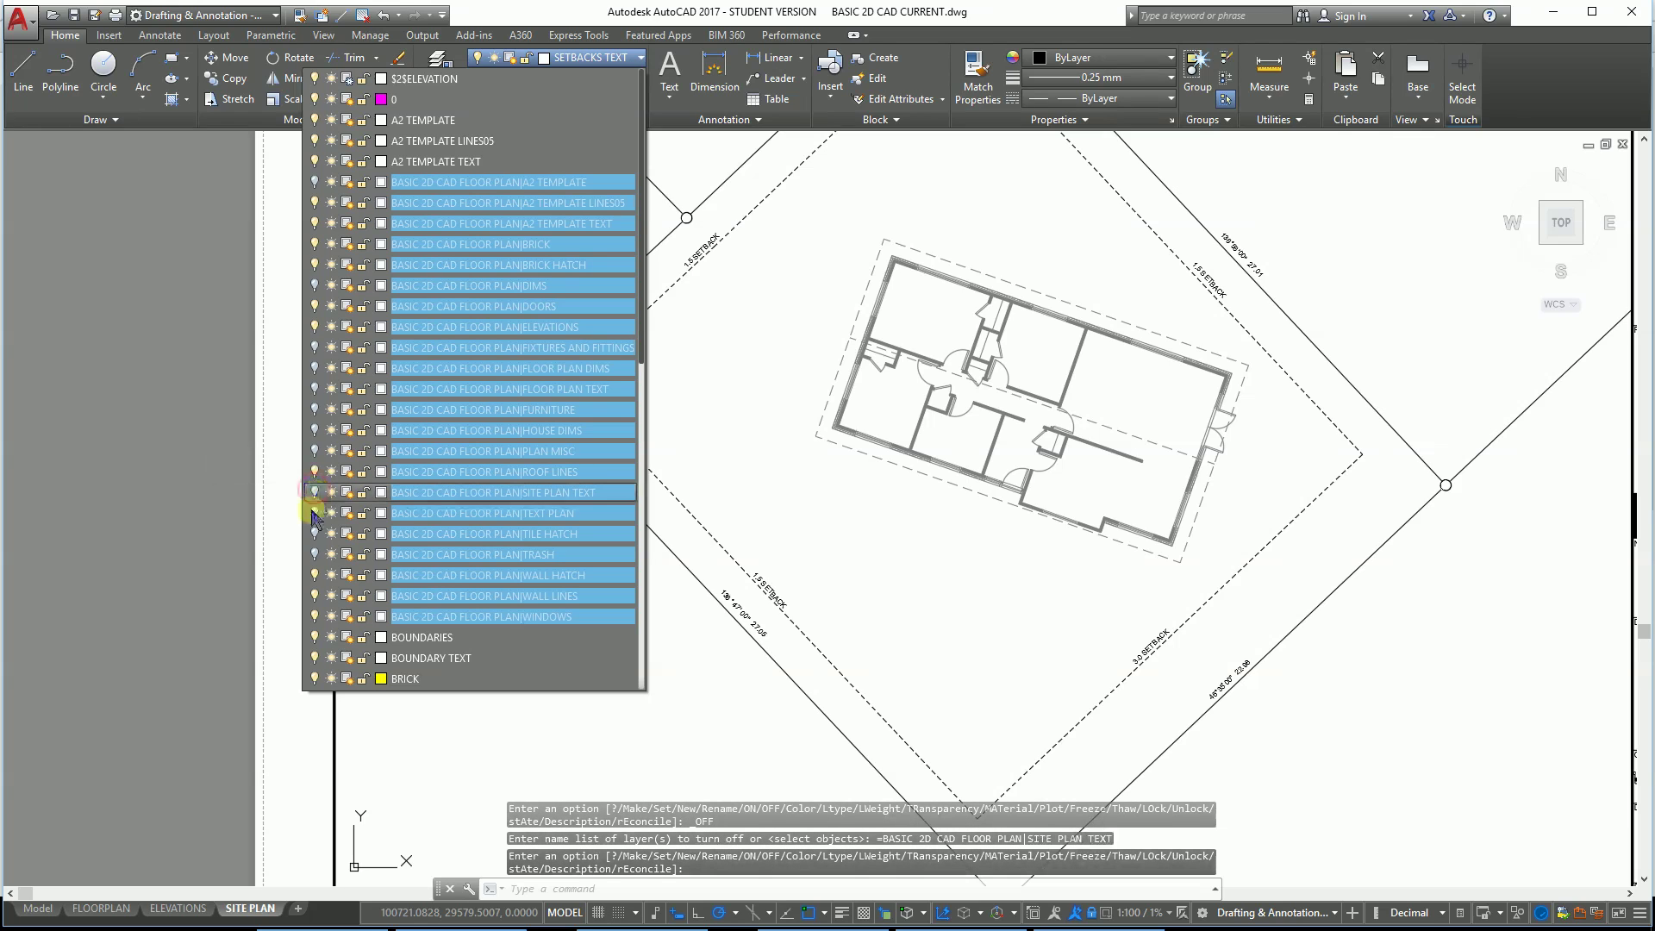
left_click(315, 514)
left_click(314, 492)
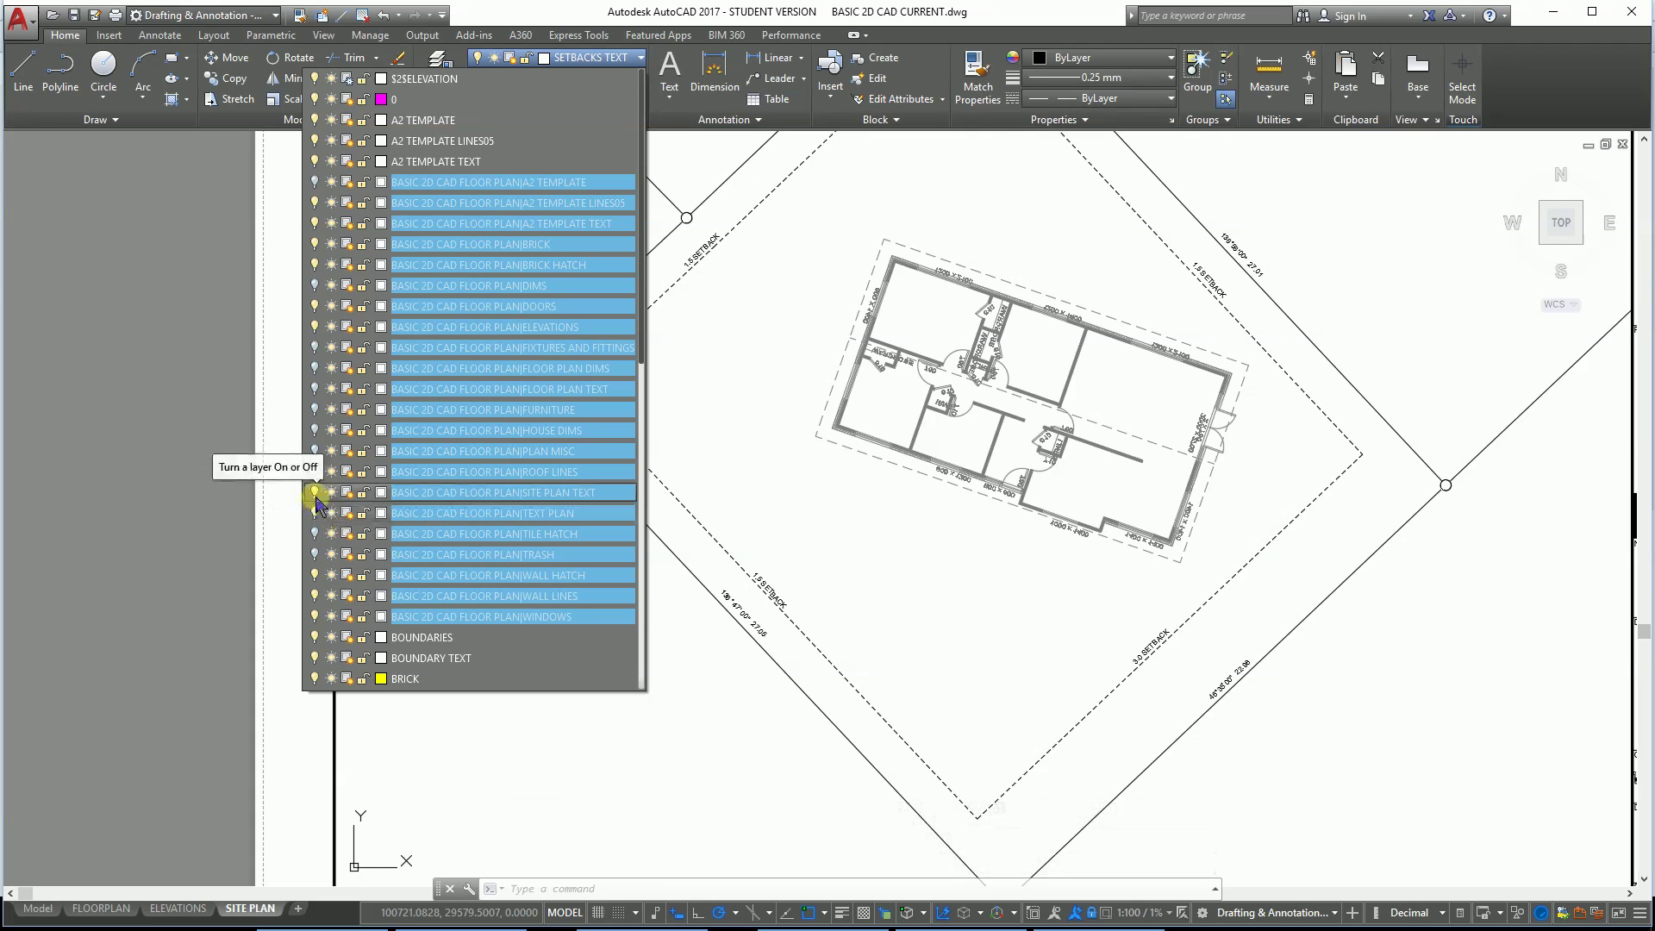
left_click(316, 495)
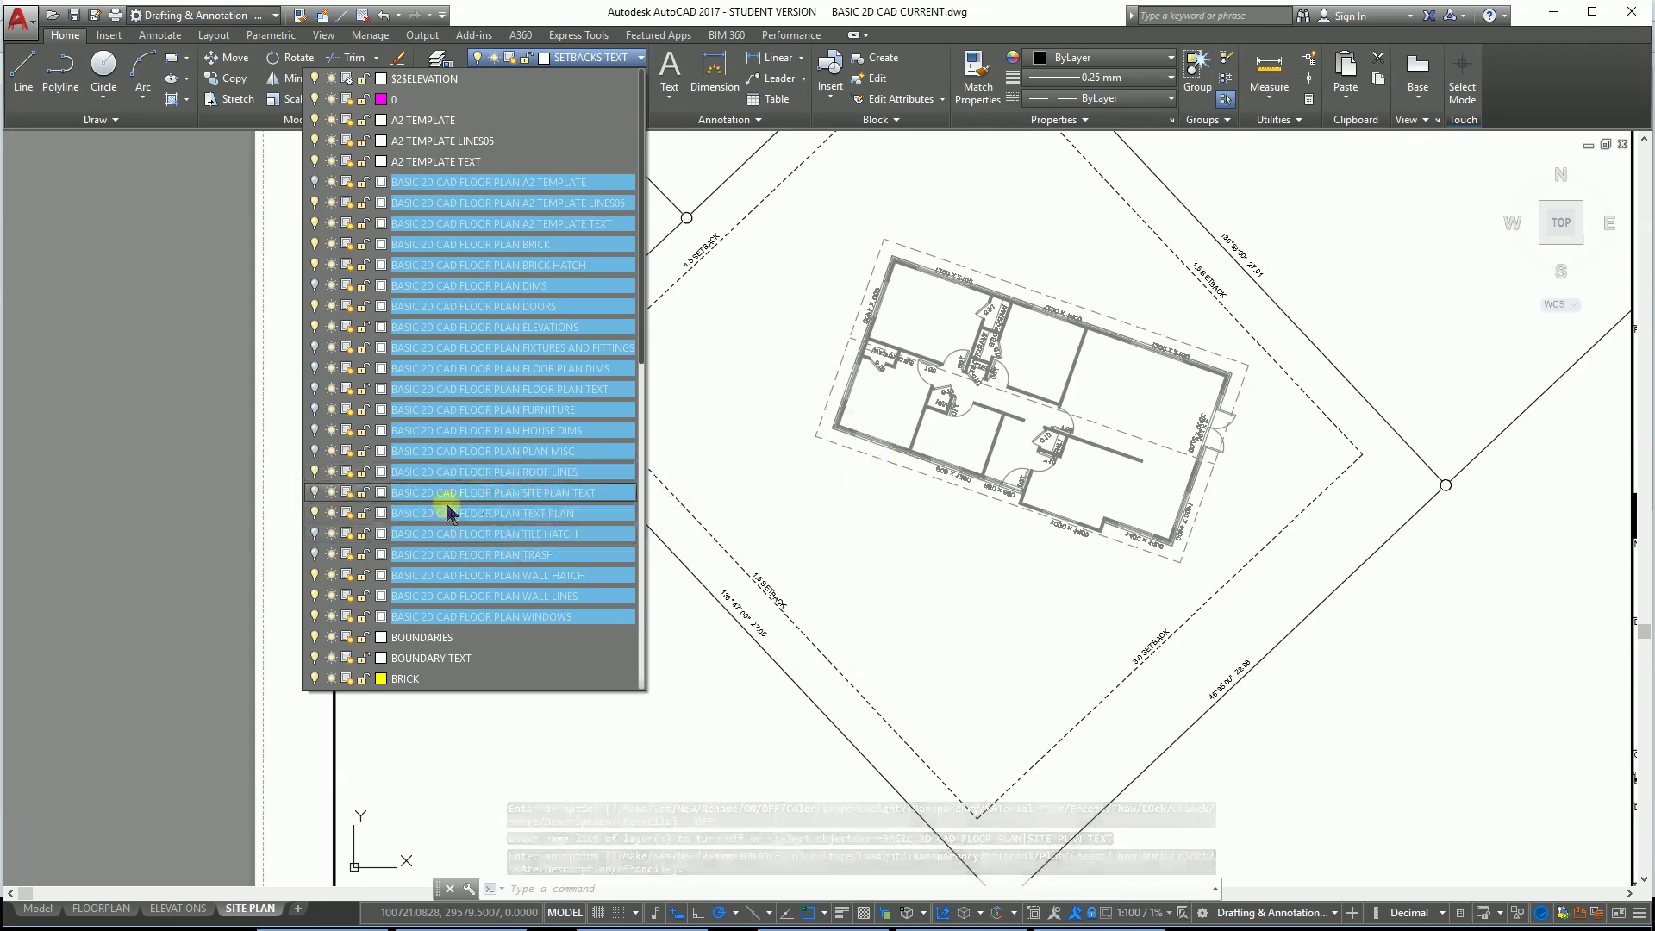
left_click(315, 513)
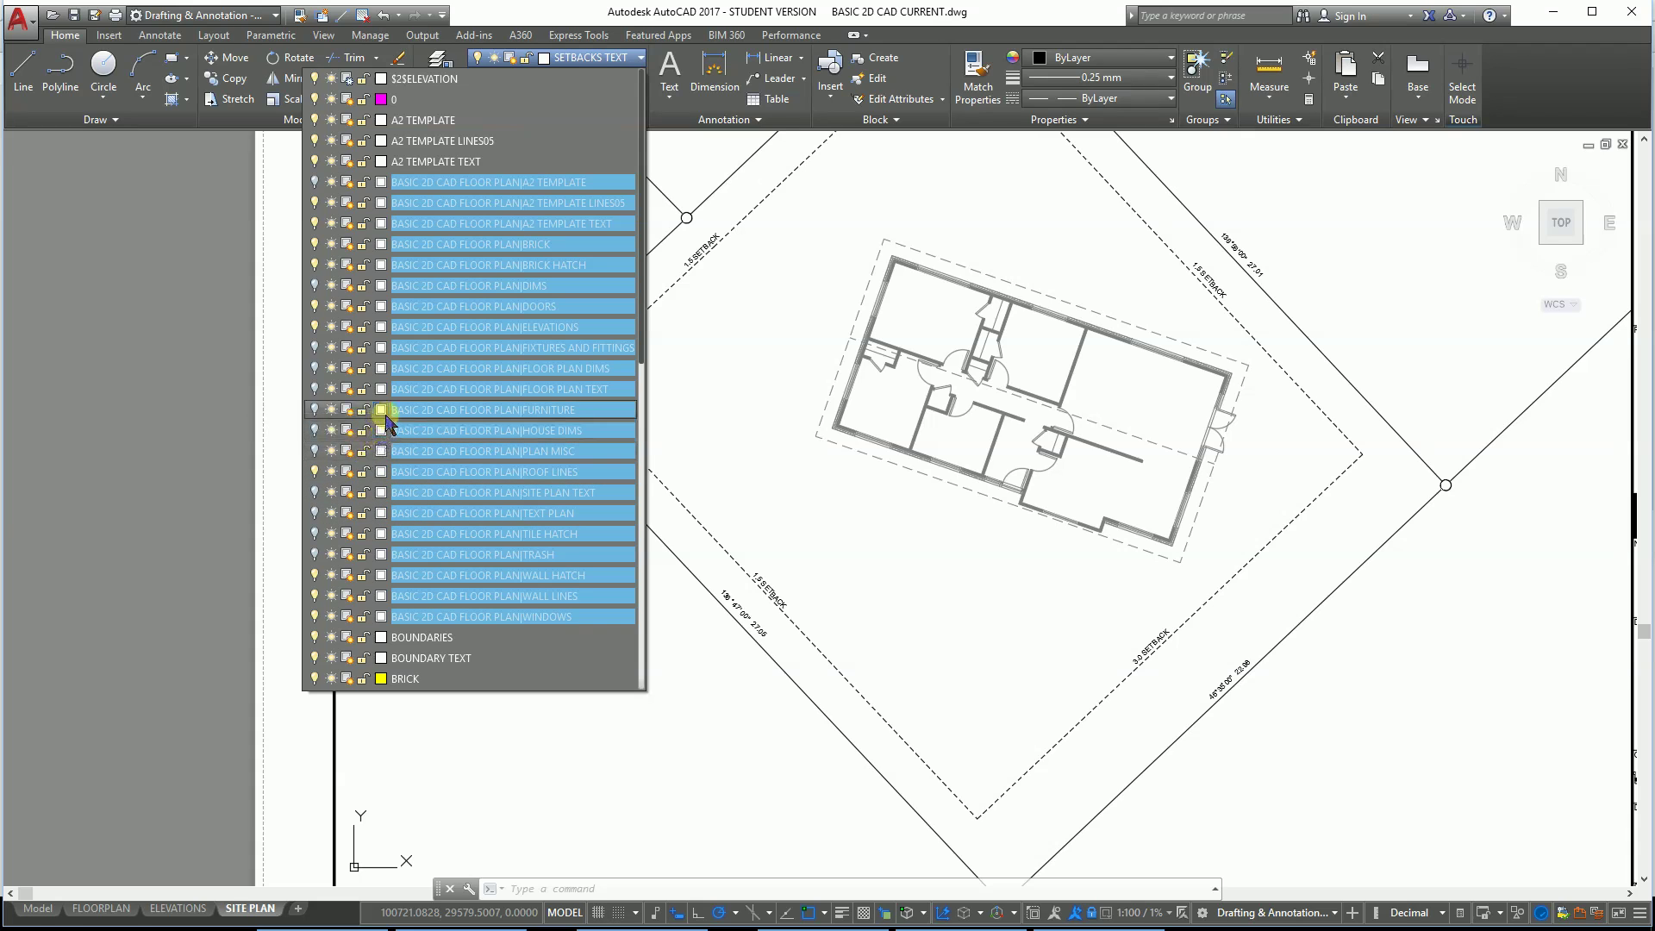
Step: Turn on the floor plan xref's FLOOR PLAN TEXT layer and inspect the house plan for its text
left_click(315, 392)
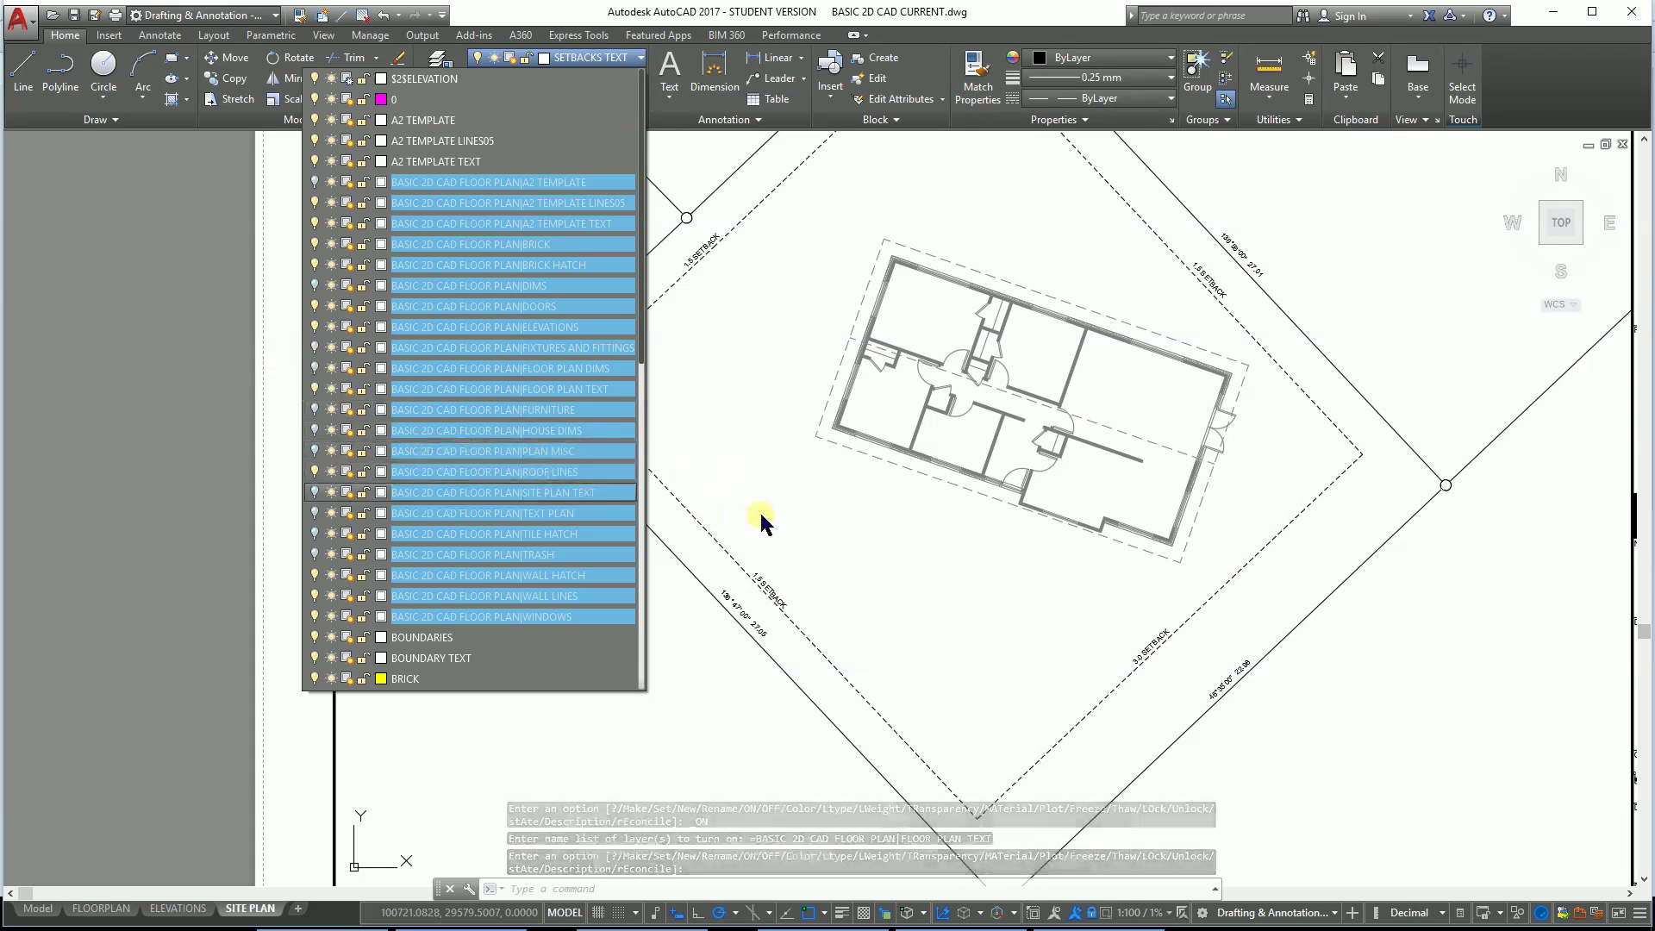
left_click(754, 488)
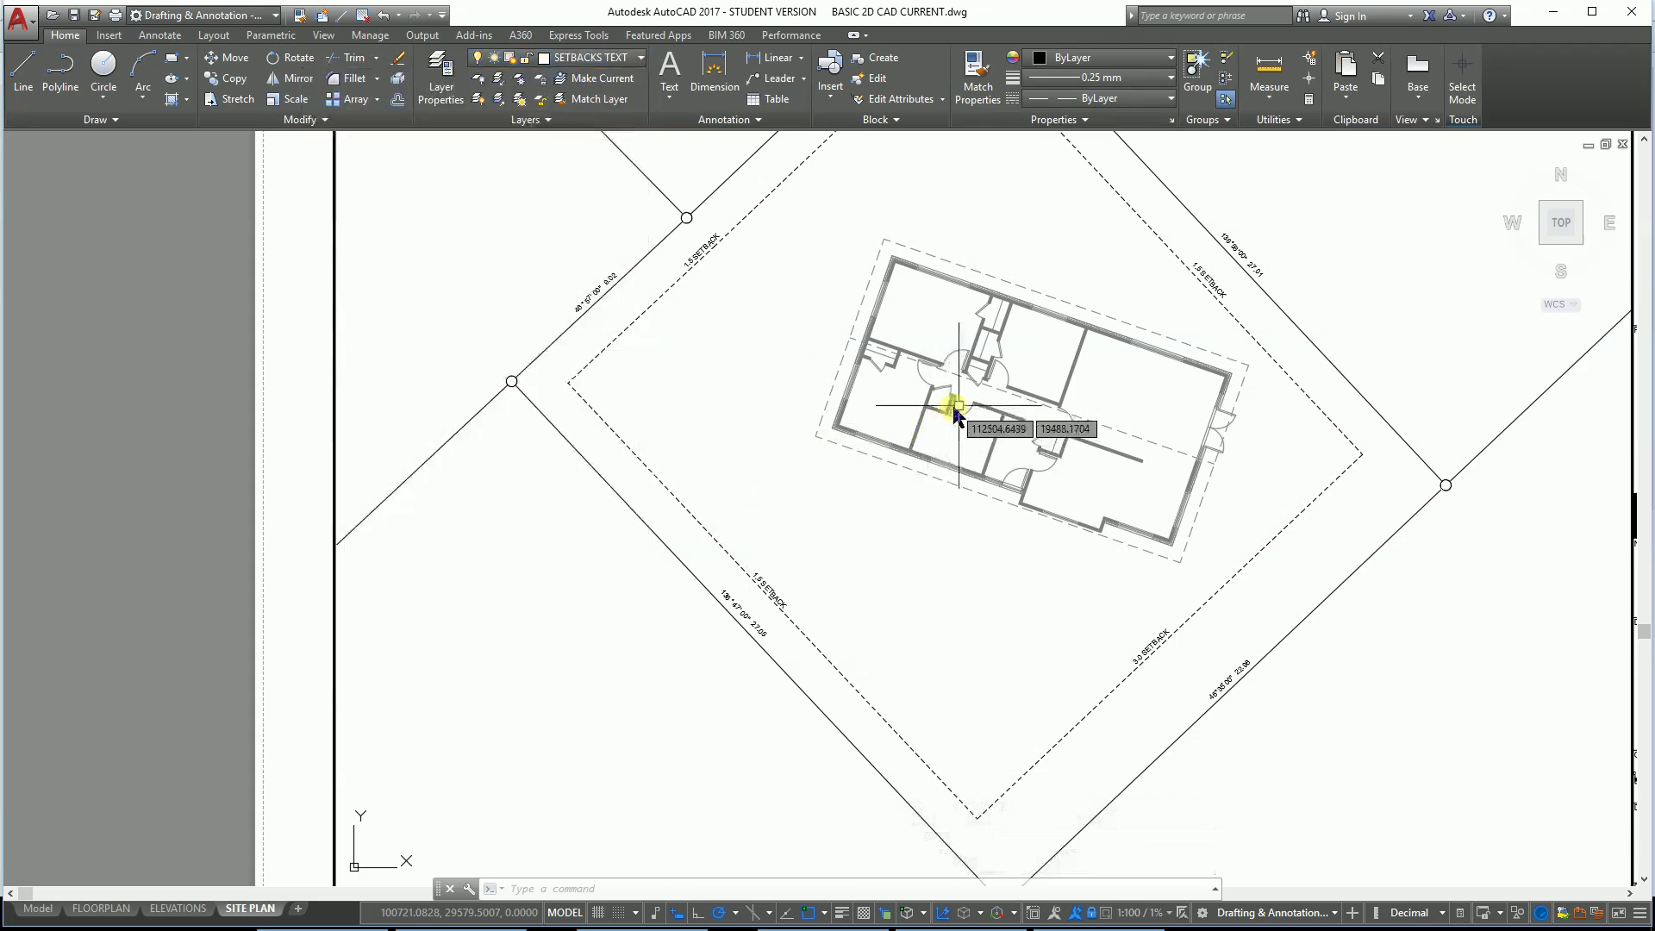
scroll(972, 366, "up", 4)
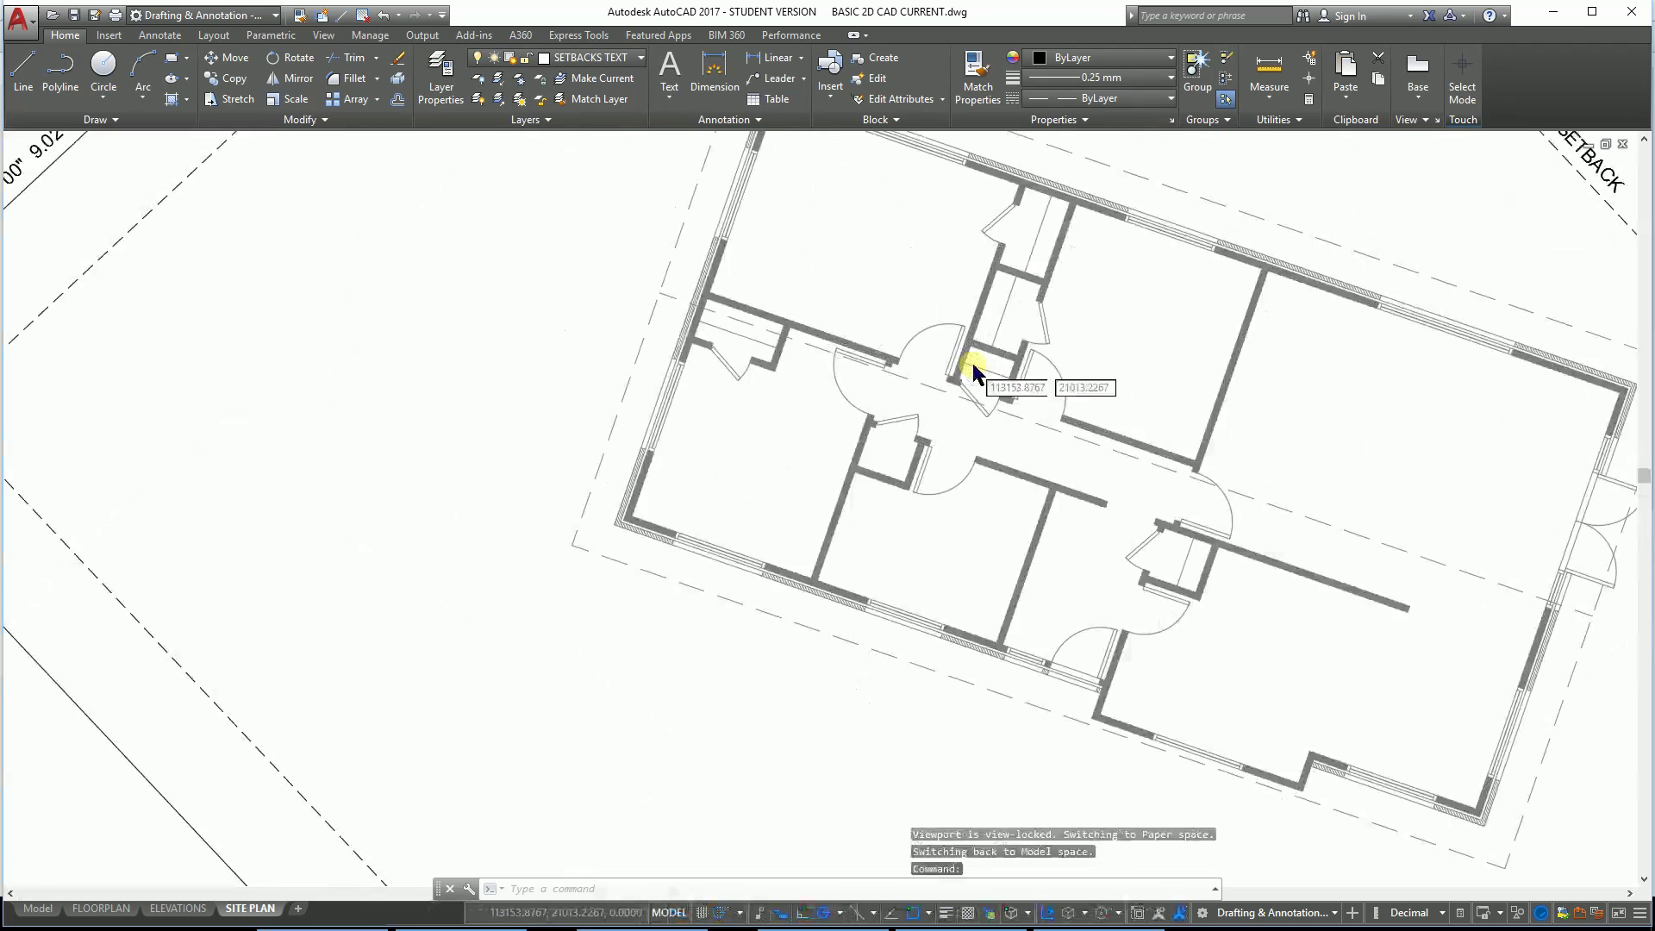
Step: Examine the house plan close up and against the surrounding setbacks and boundaries on the site plan sheet
scroll(975, 367, "down", 2)
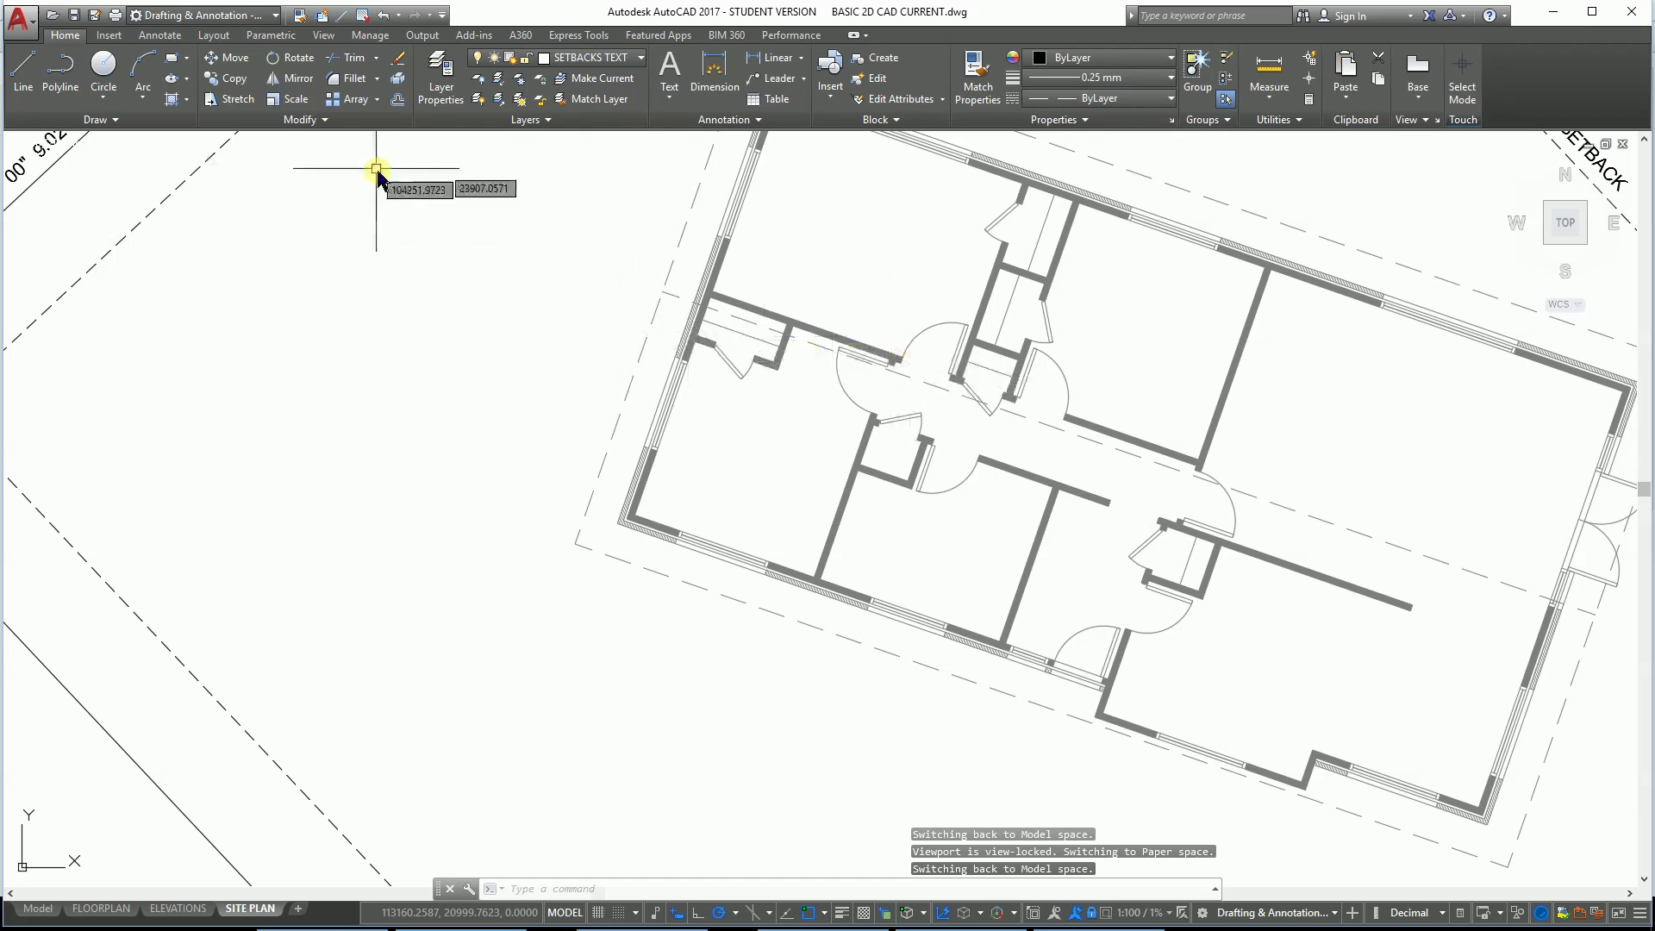
scroll(938, 472, "down", 5)
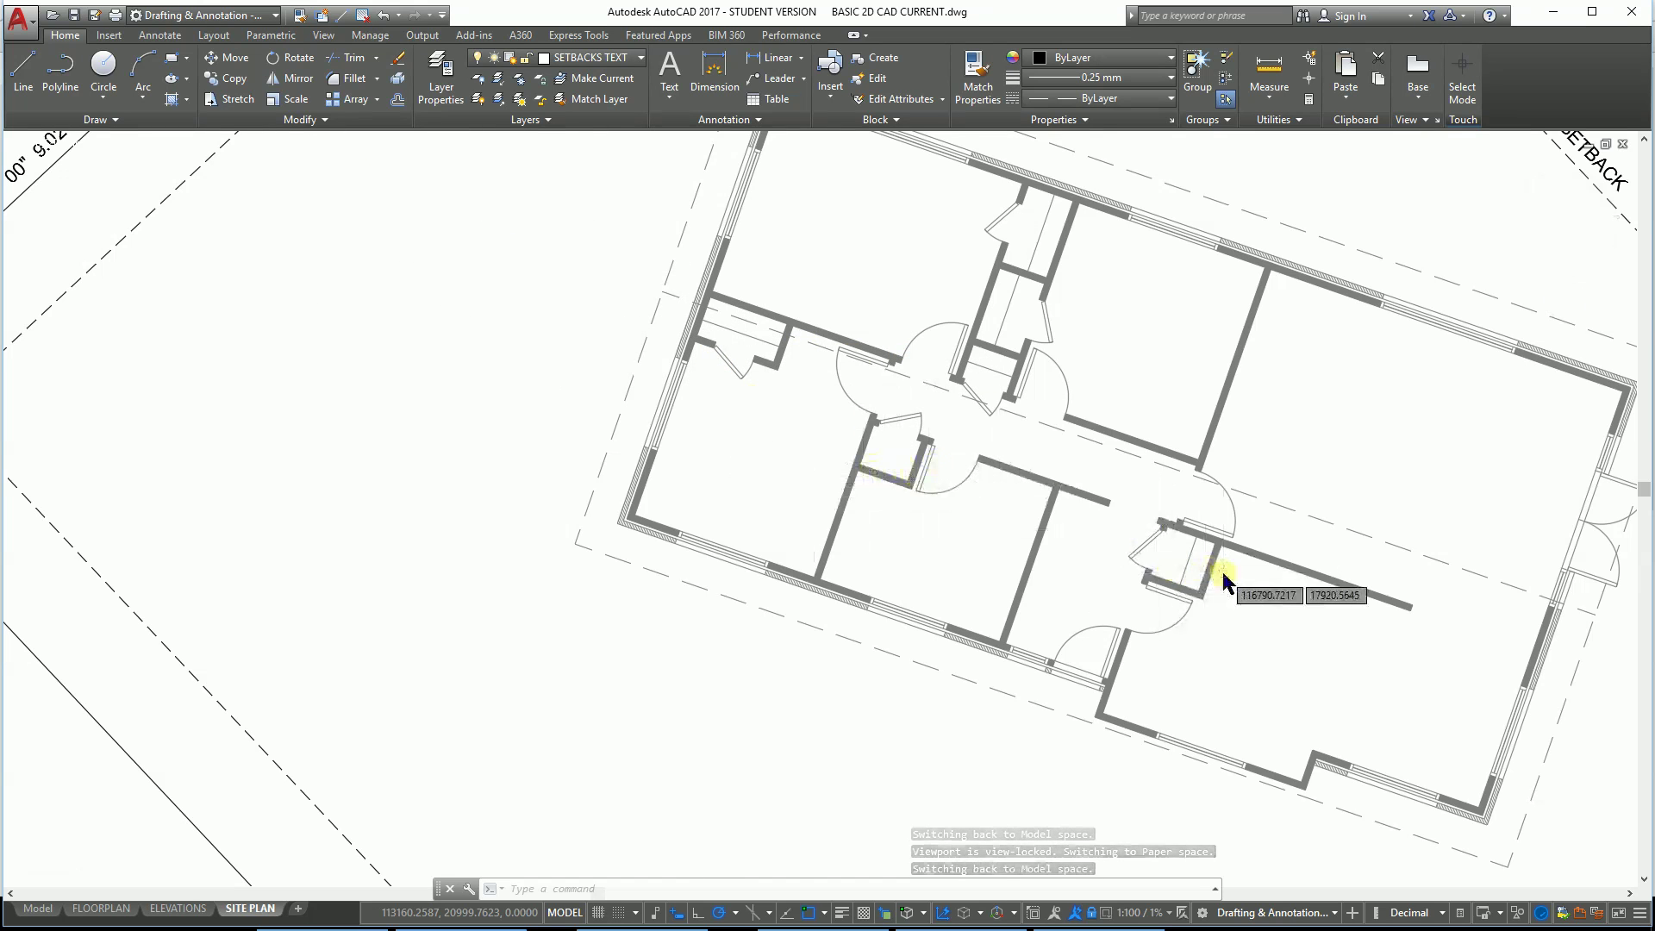
scroll(1069, 550, "up", 1)
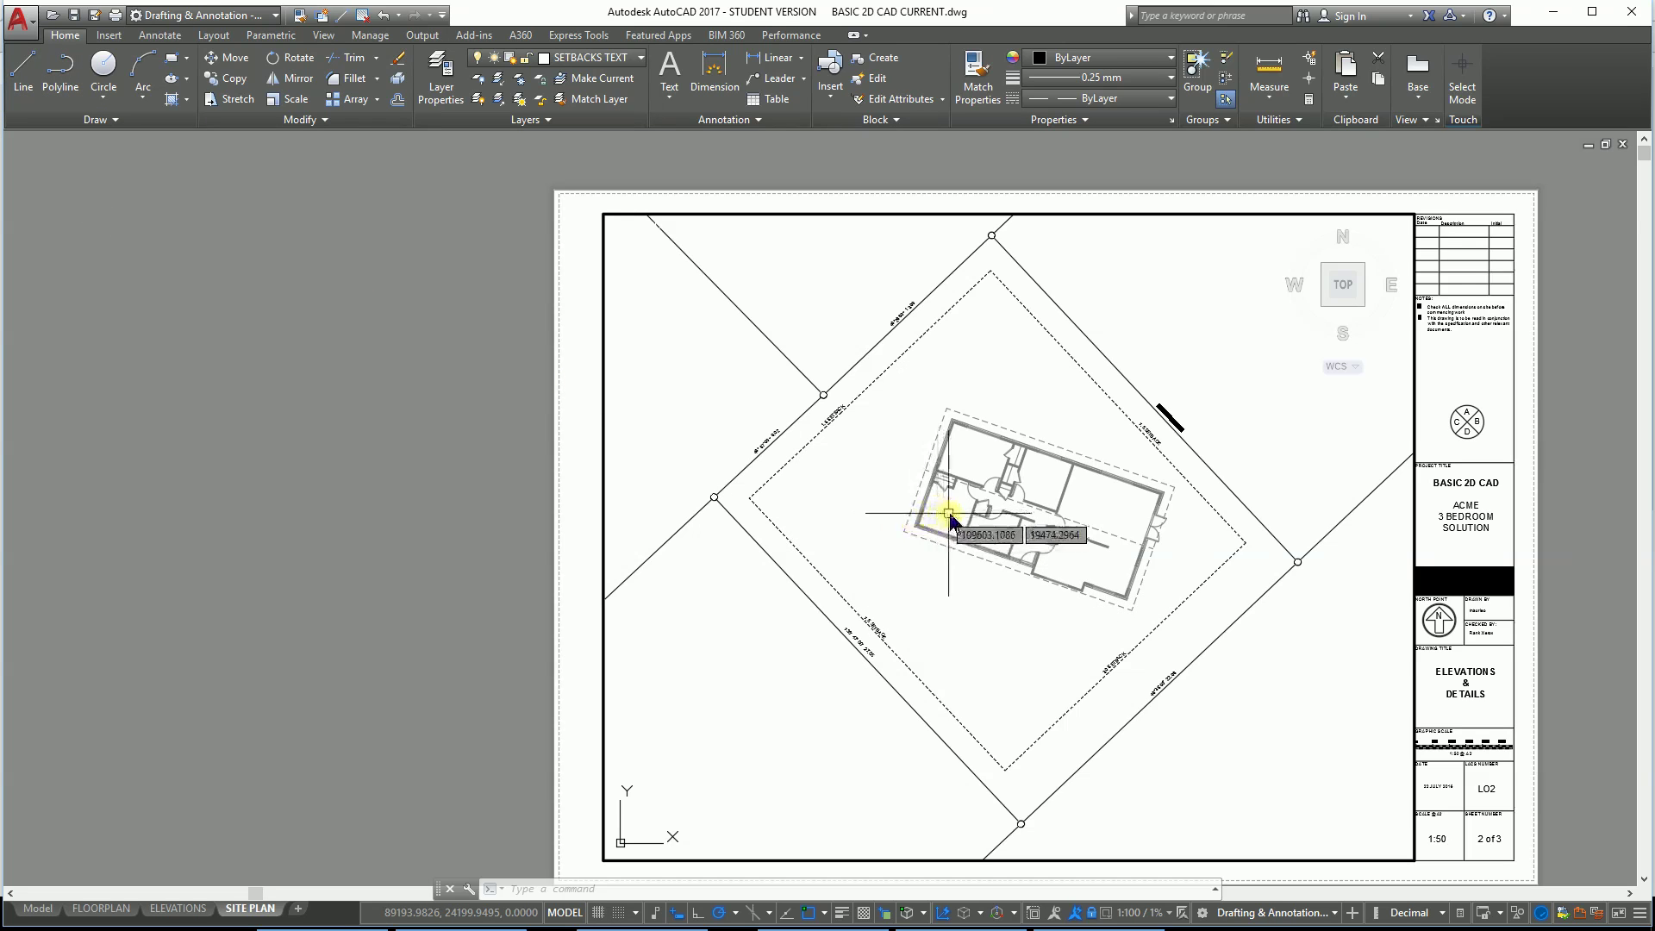
scroll(1069, 439, "up", 5)
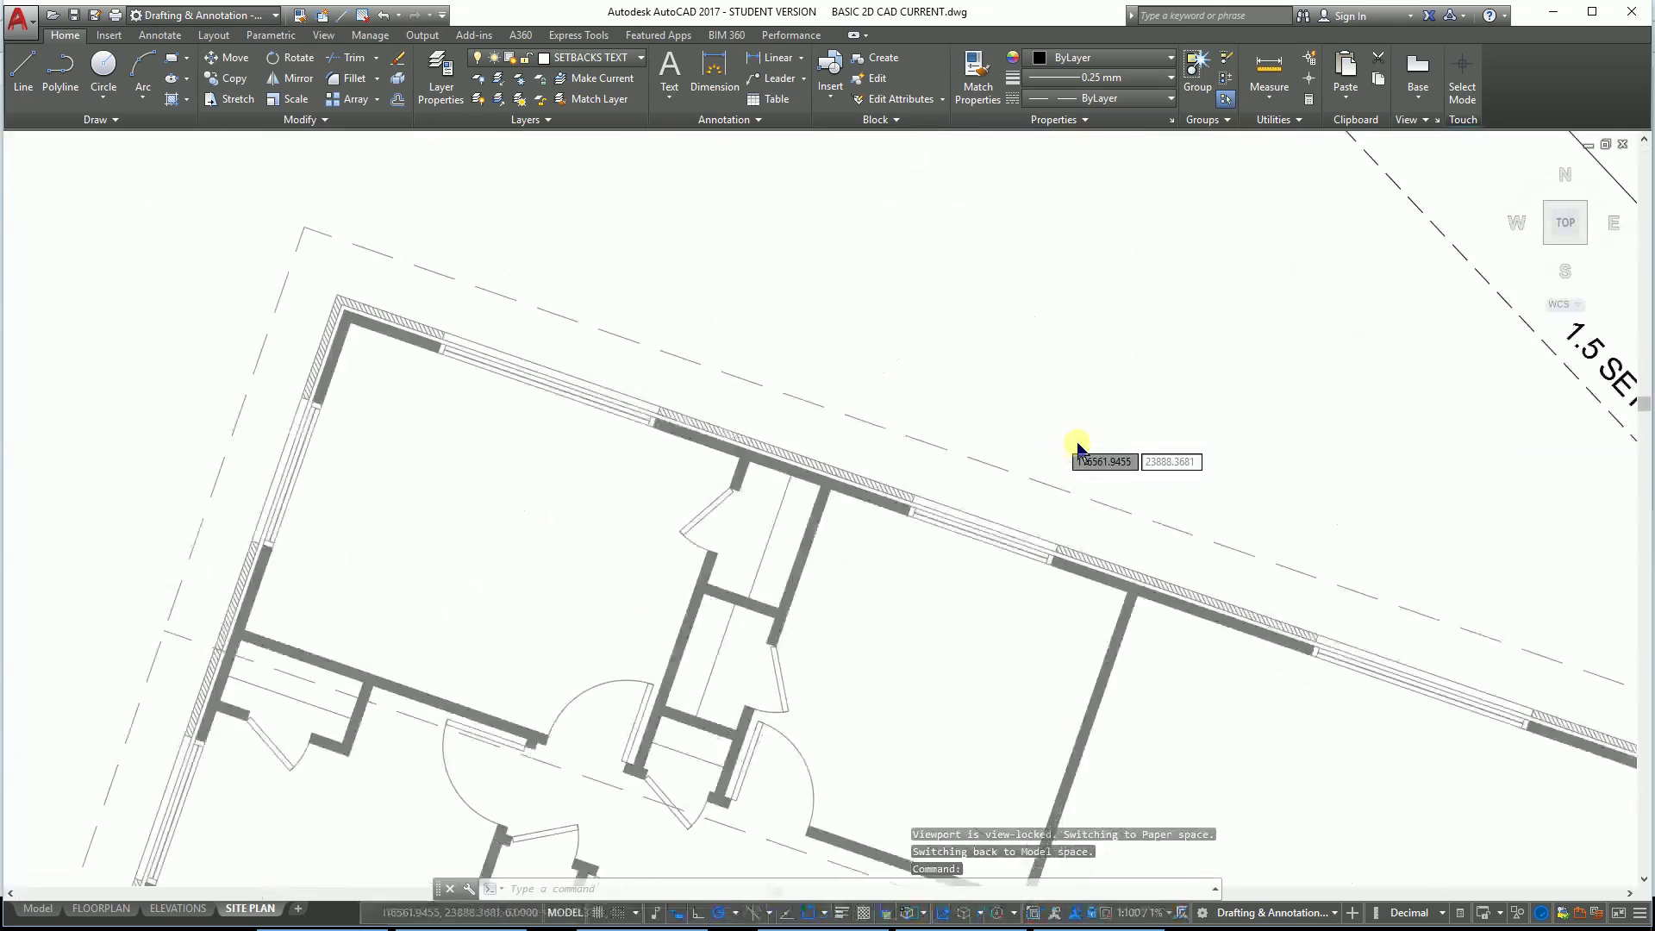
scroll(1077, 441, "down", 8)
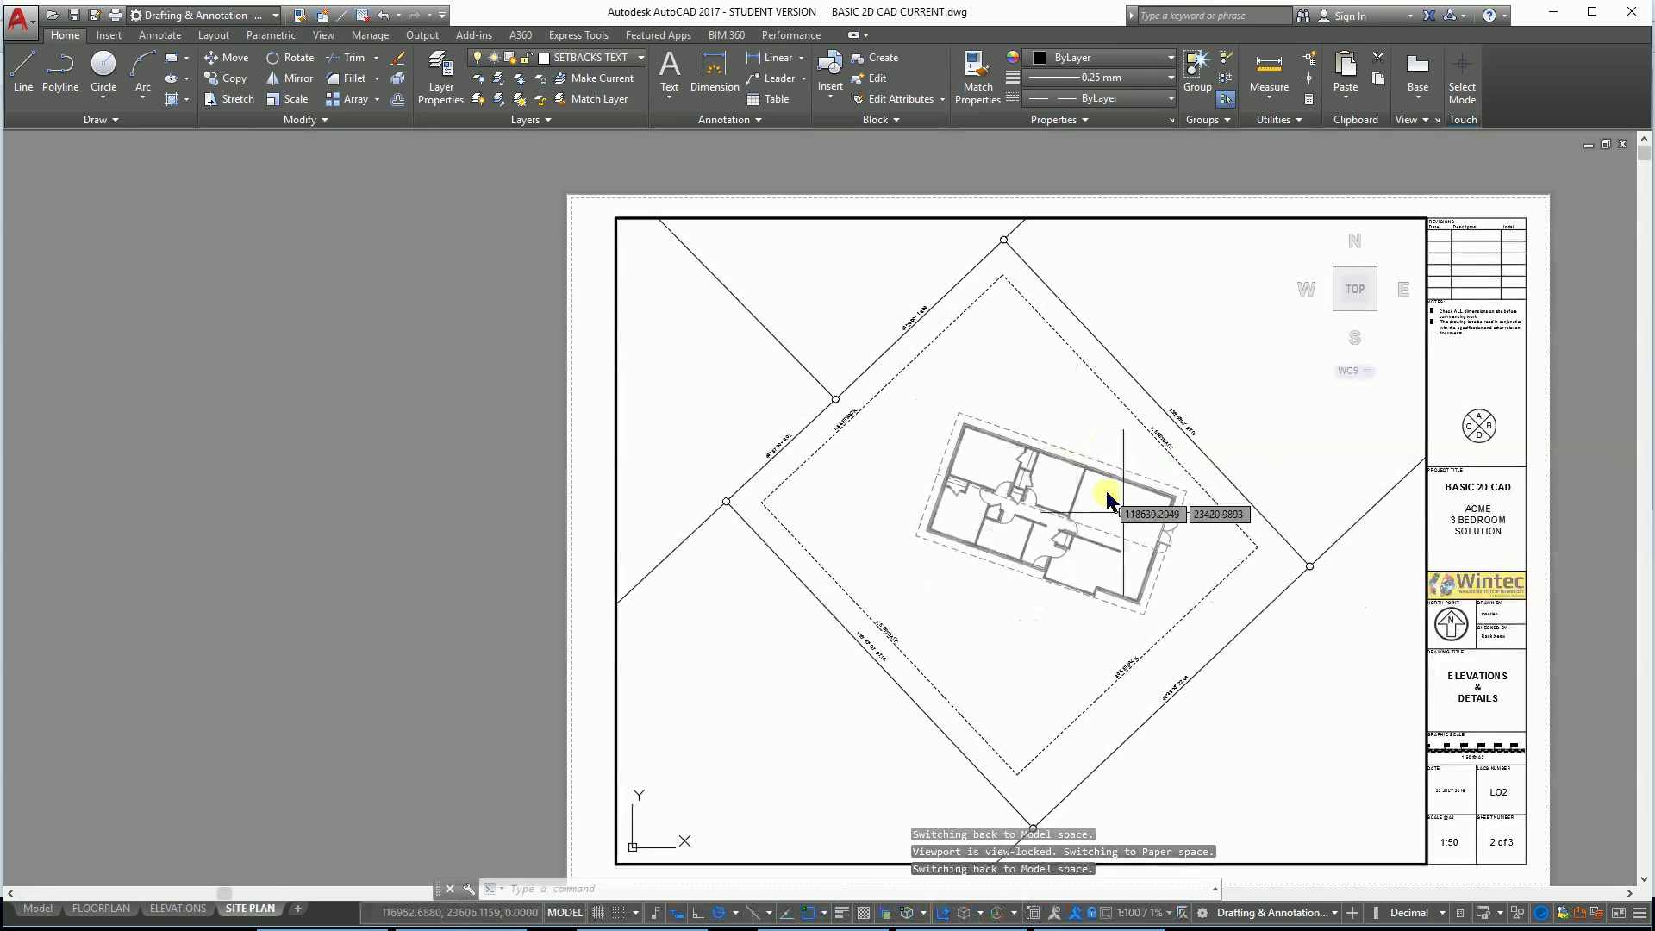
scroll(1219, 559, "up", 6)
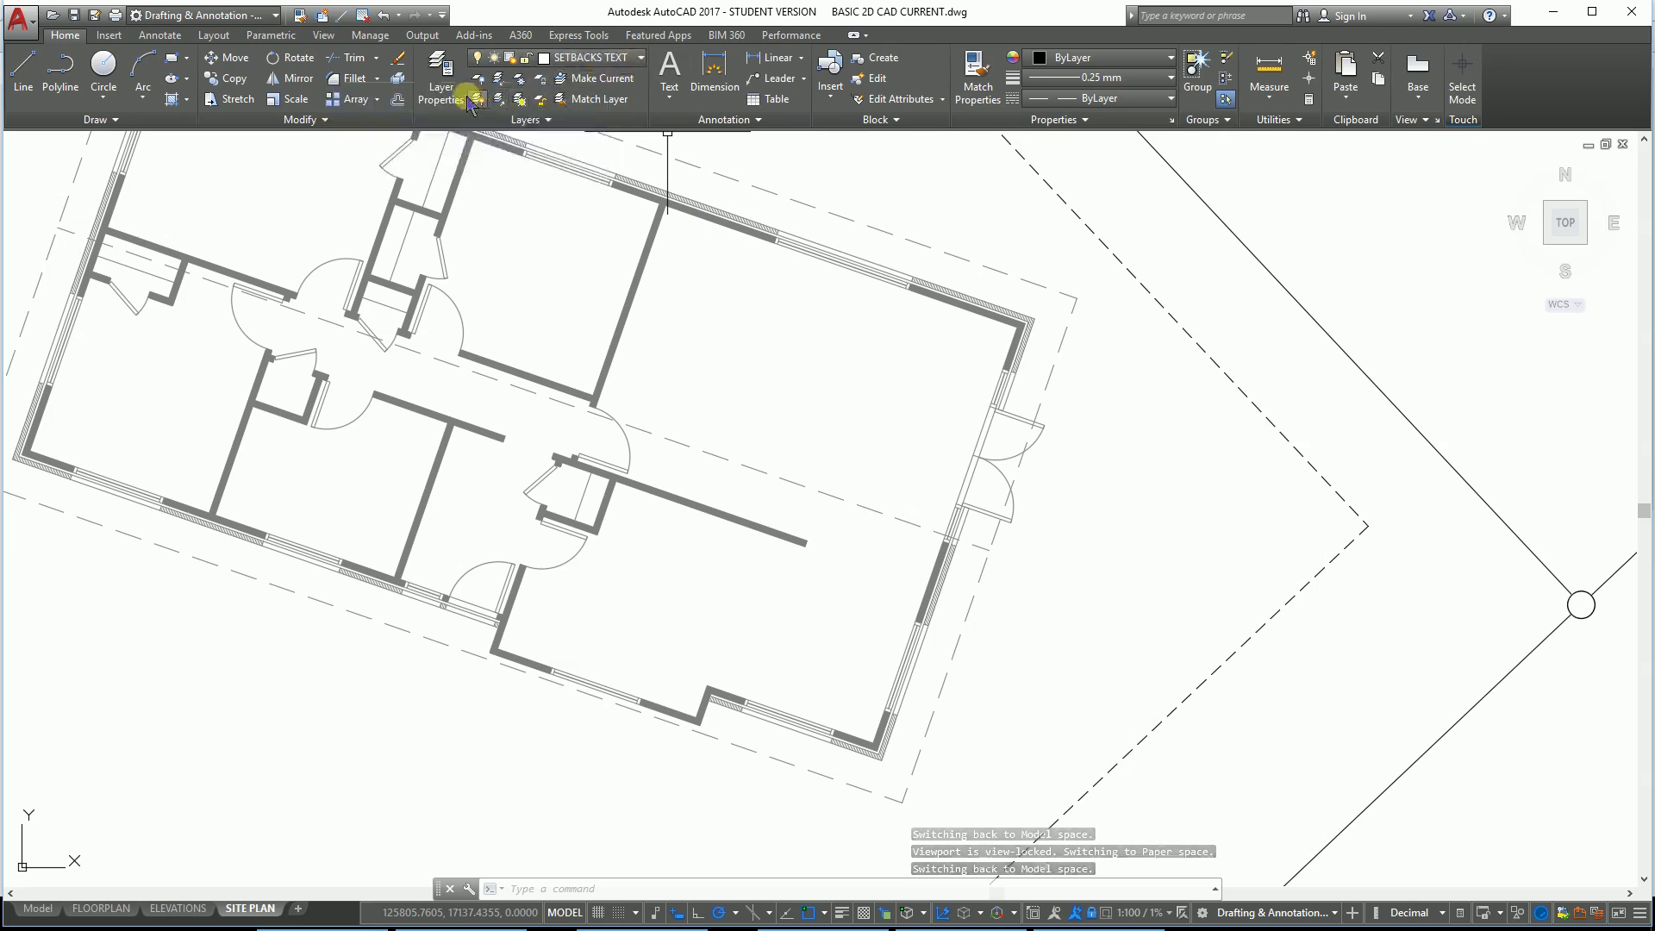
Step: Create a new layer named HOUSE SETOUT DIMS
left_click(441, 77)
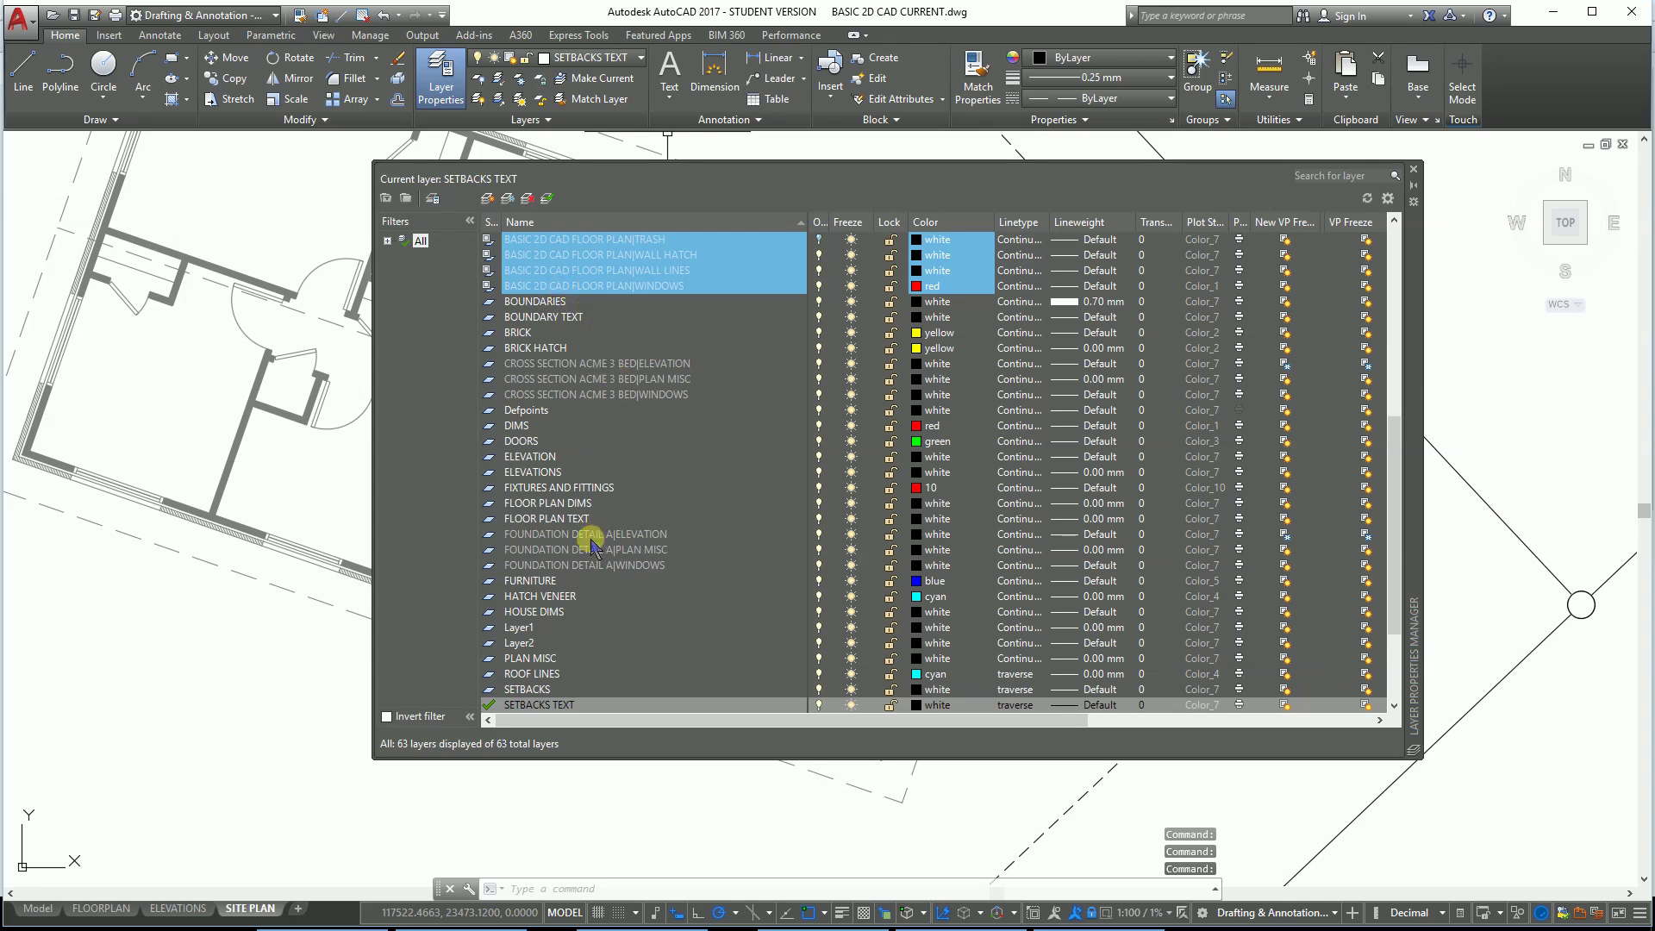
left_click(487, 200)
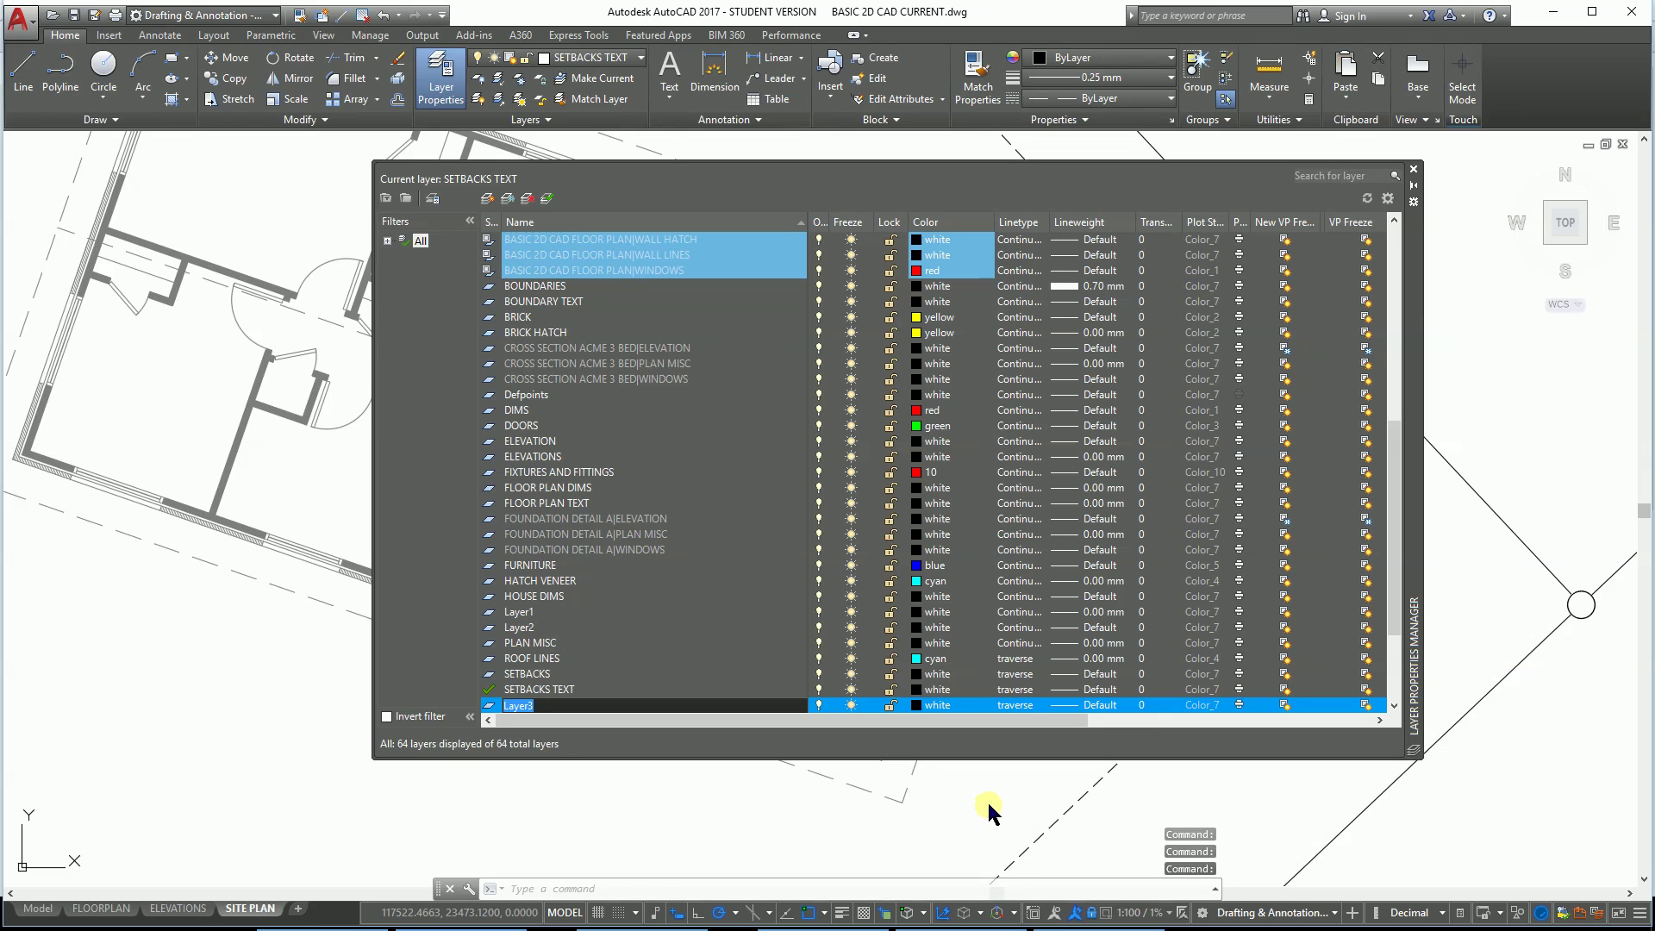
type("HOUSE SETOUT DIMS")
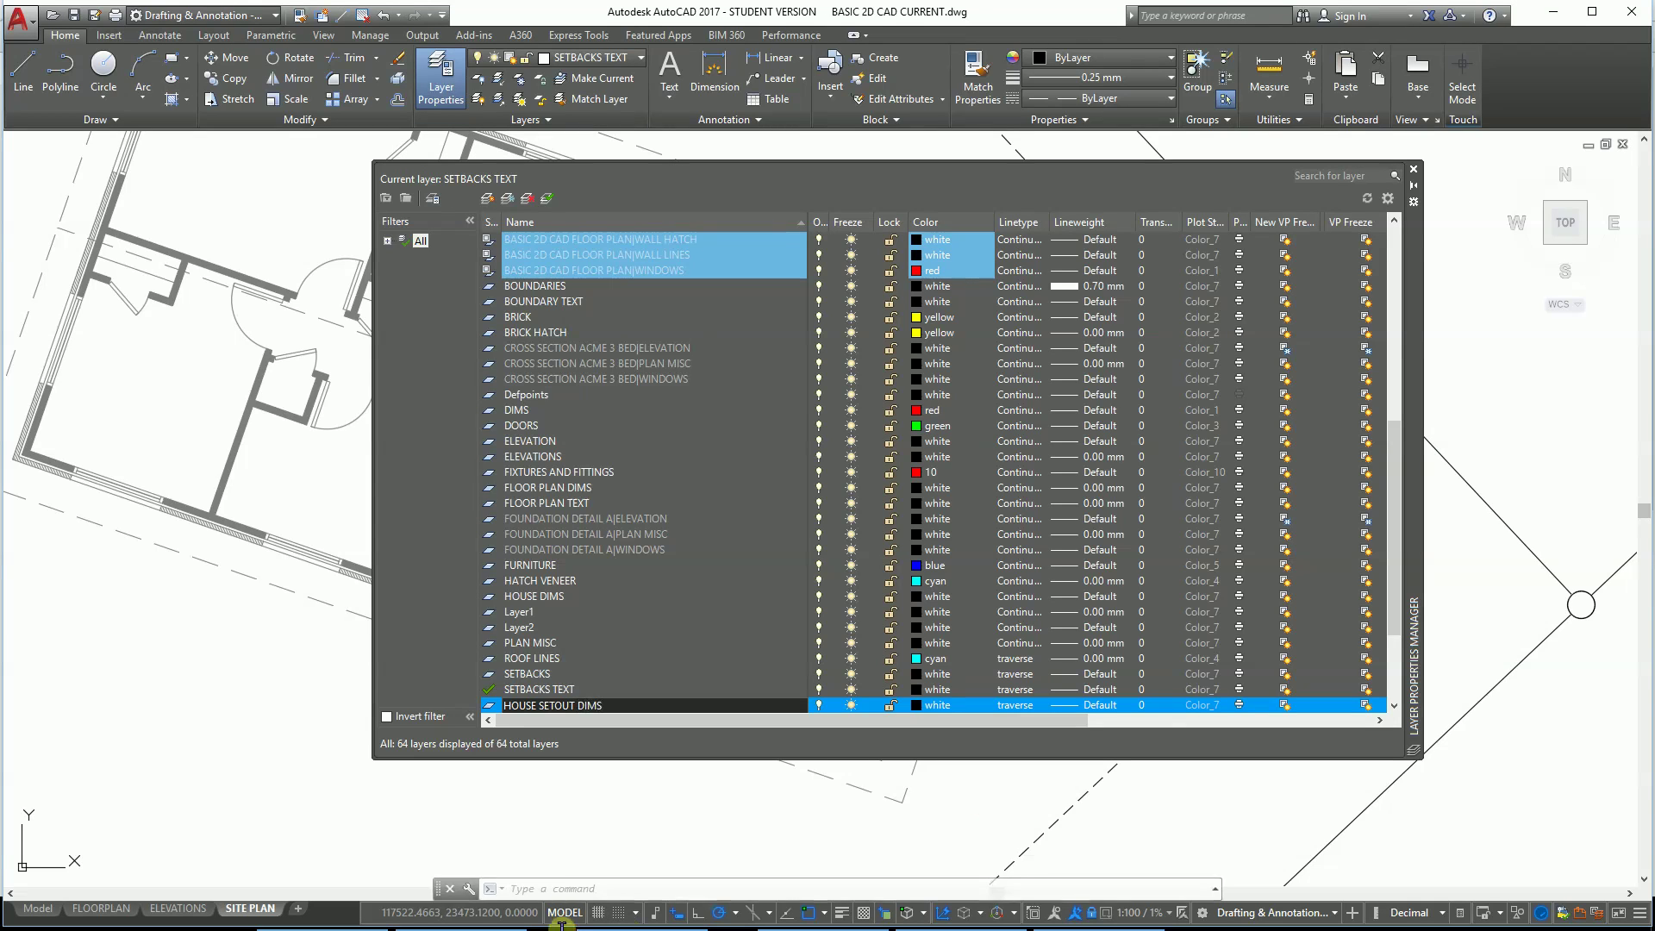
left_click(729, 566)
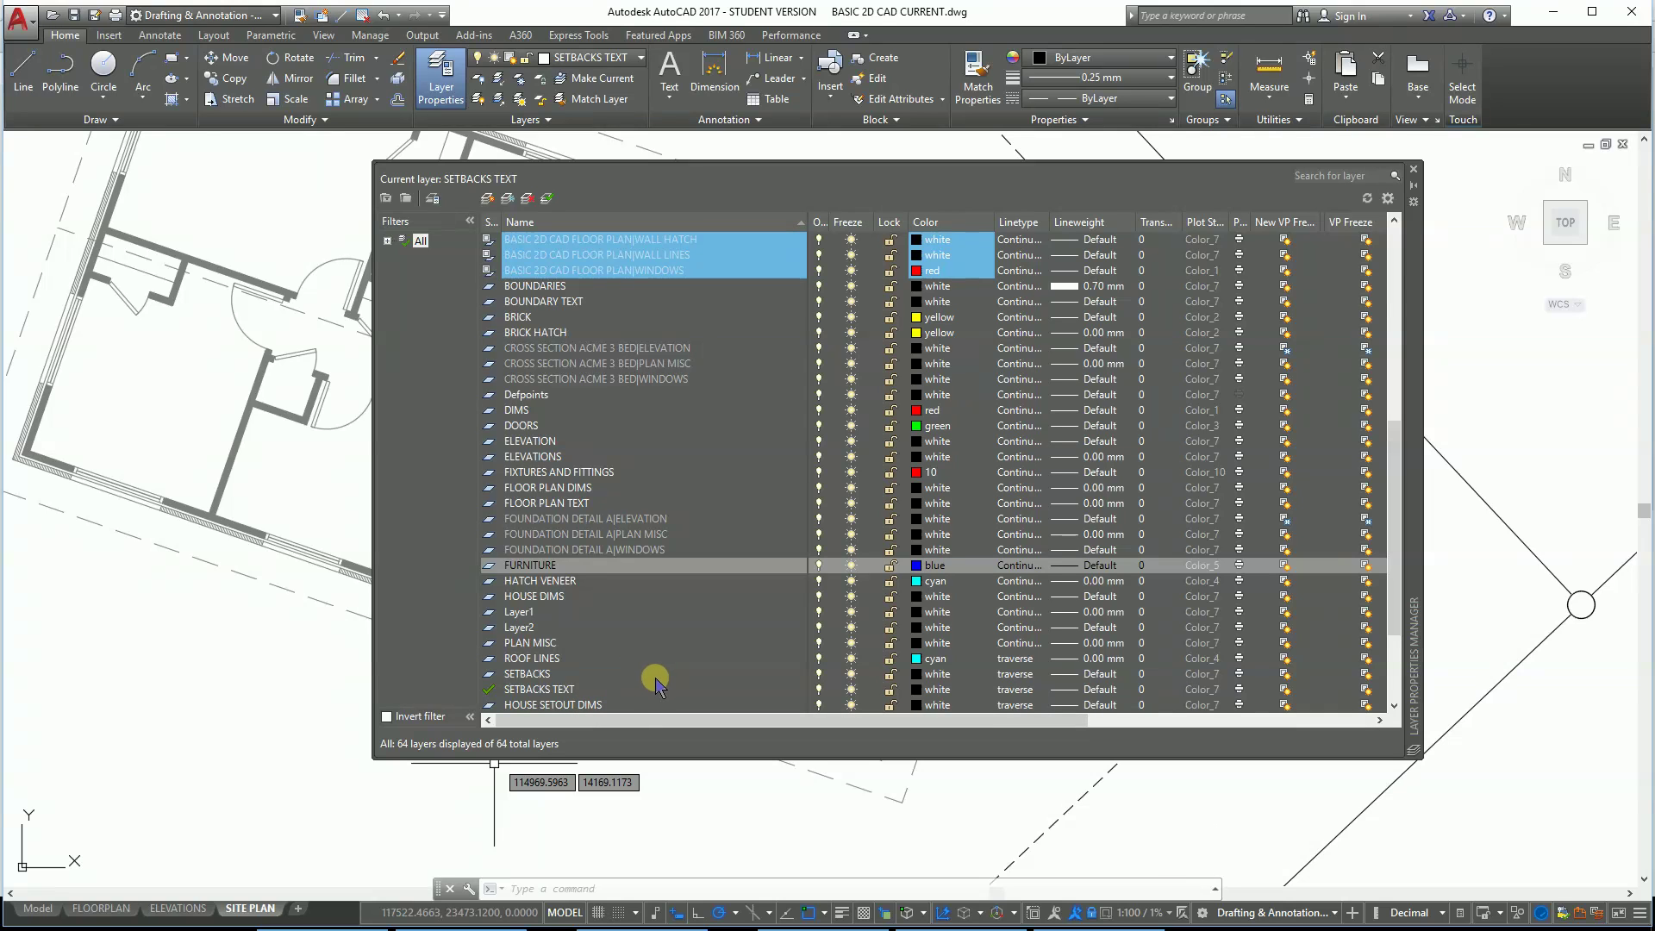
Step: Create a blue layer named SITED BUILDINGS based on the FURNITURE layer and close the layer manager
left_click(487, 200)
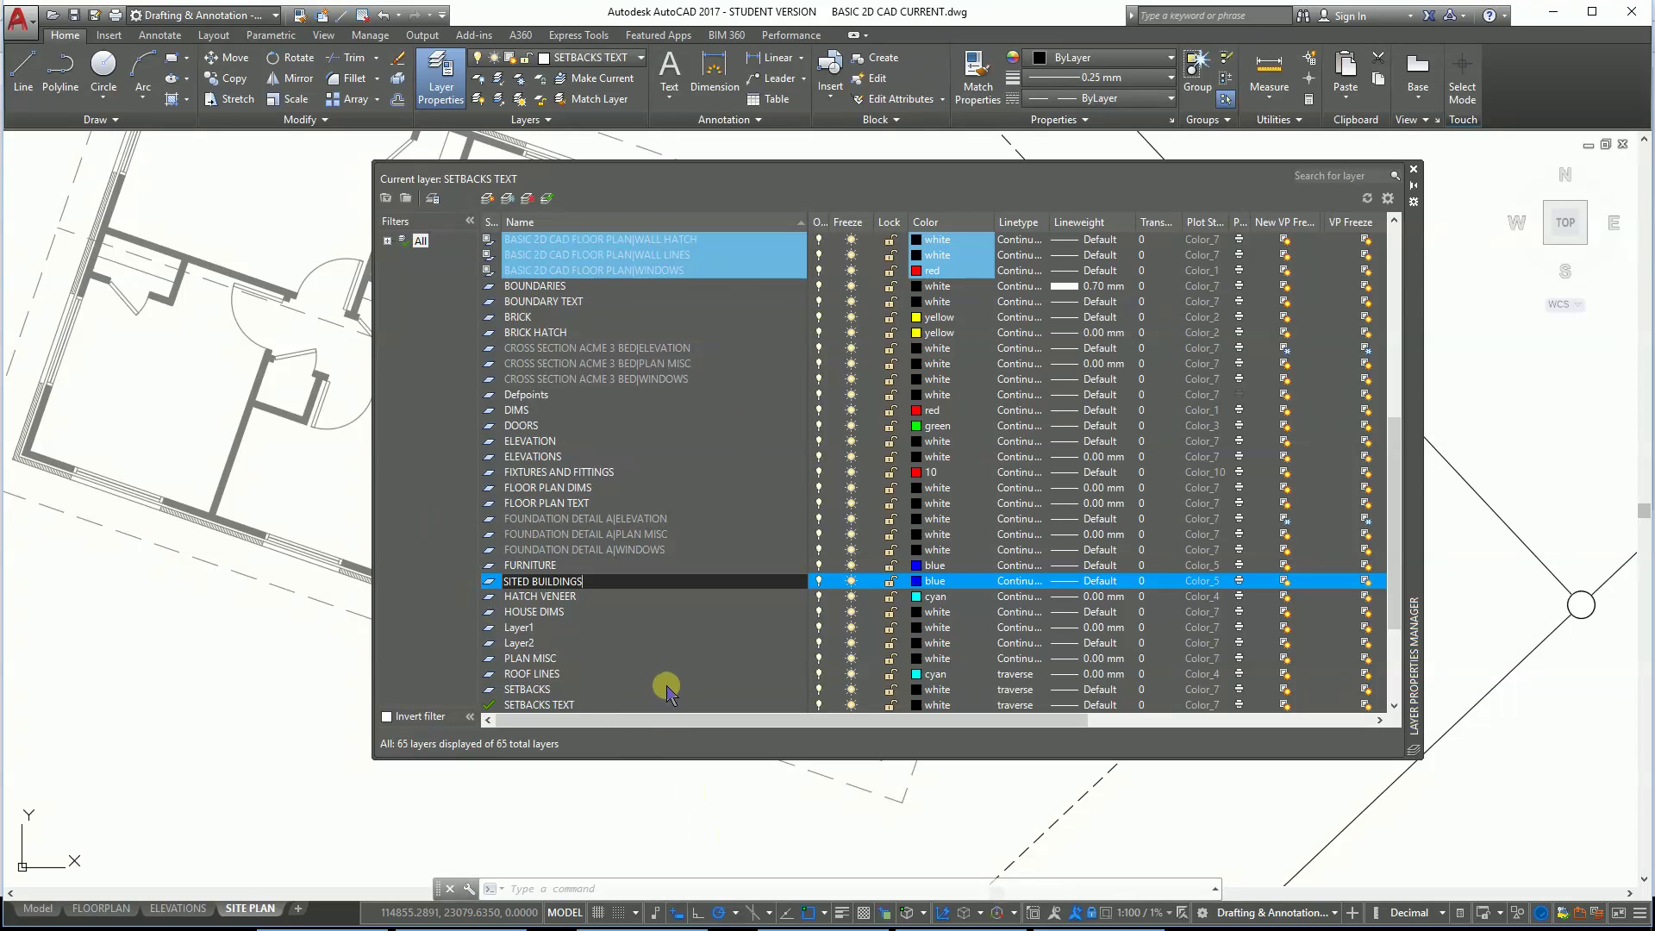
left_click(670, 674)
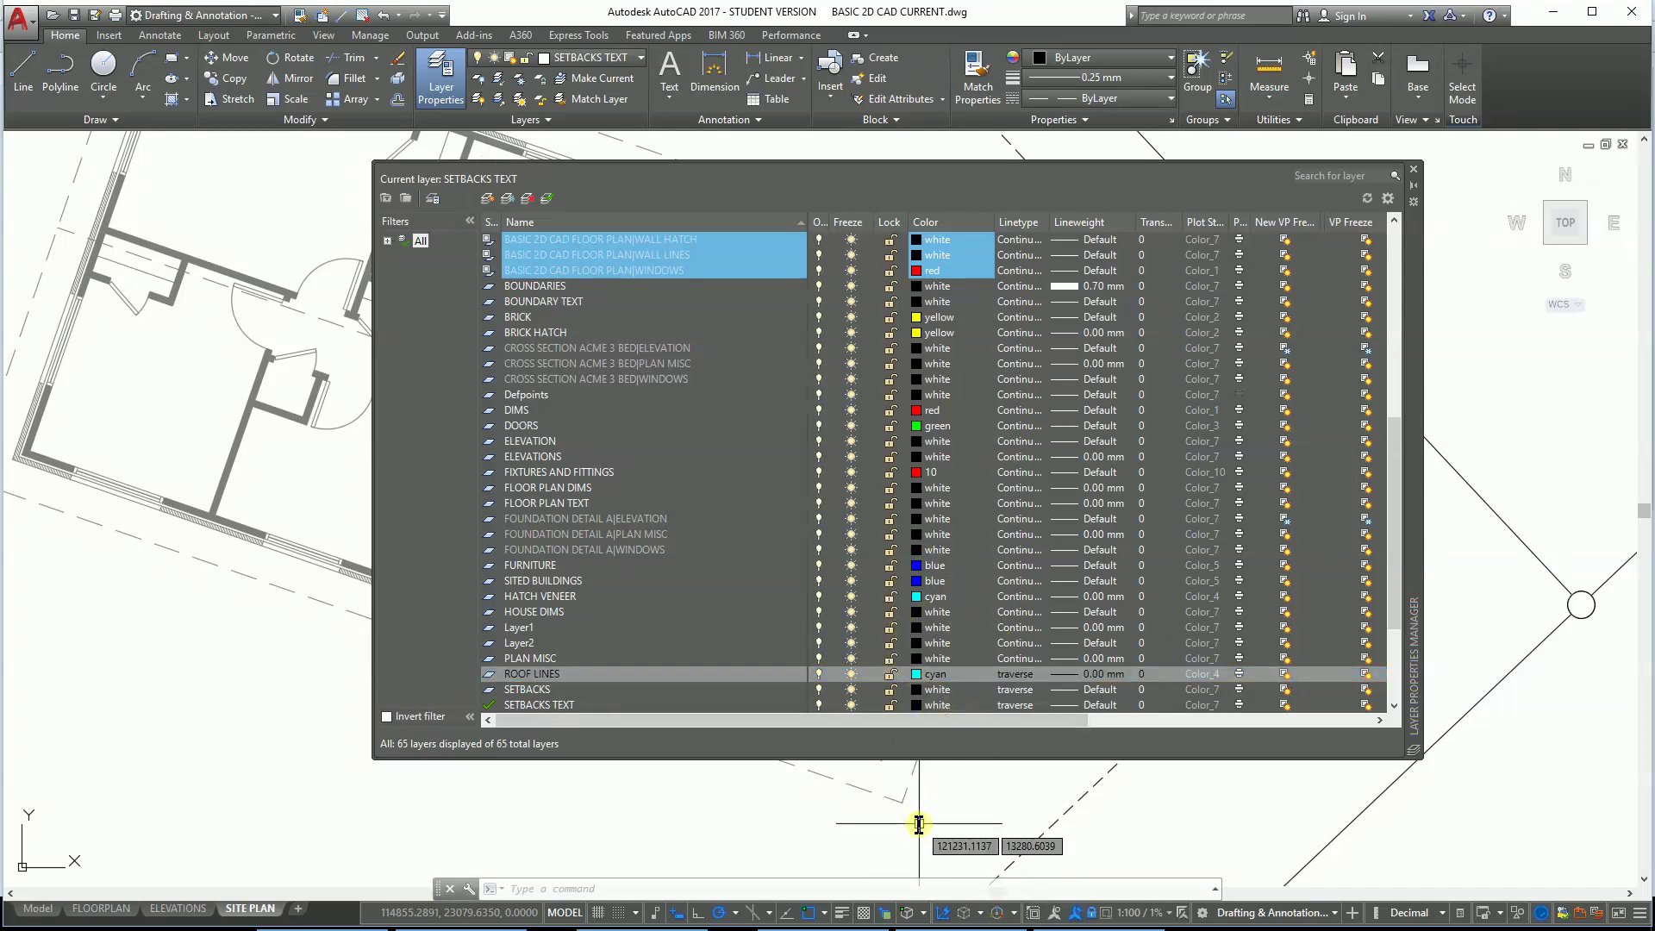
left_click(1414, 171)
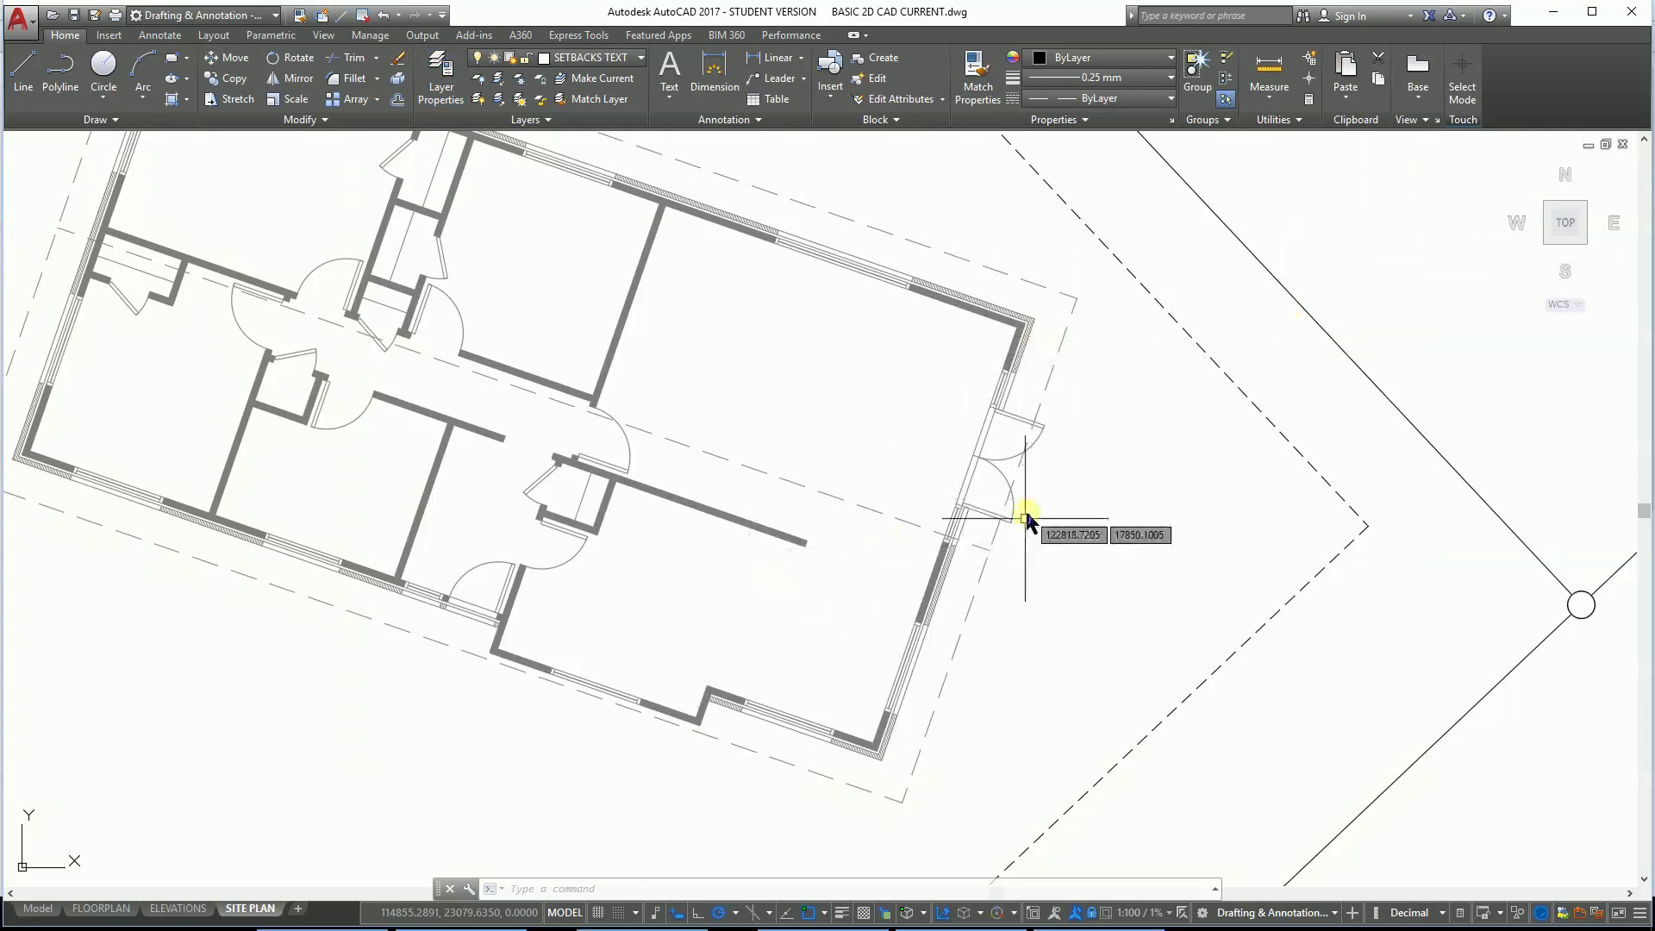
left_click(996, 532)
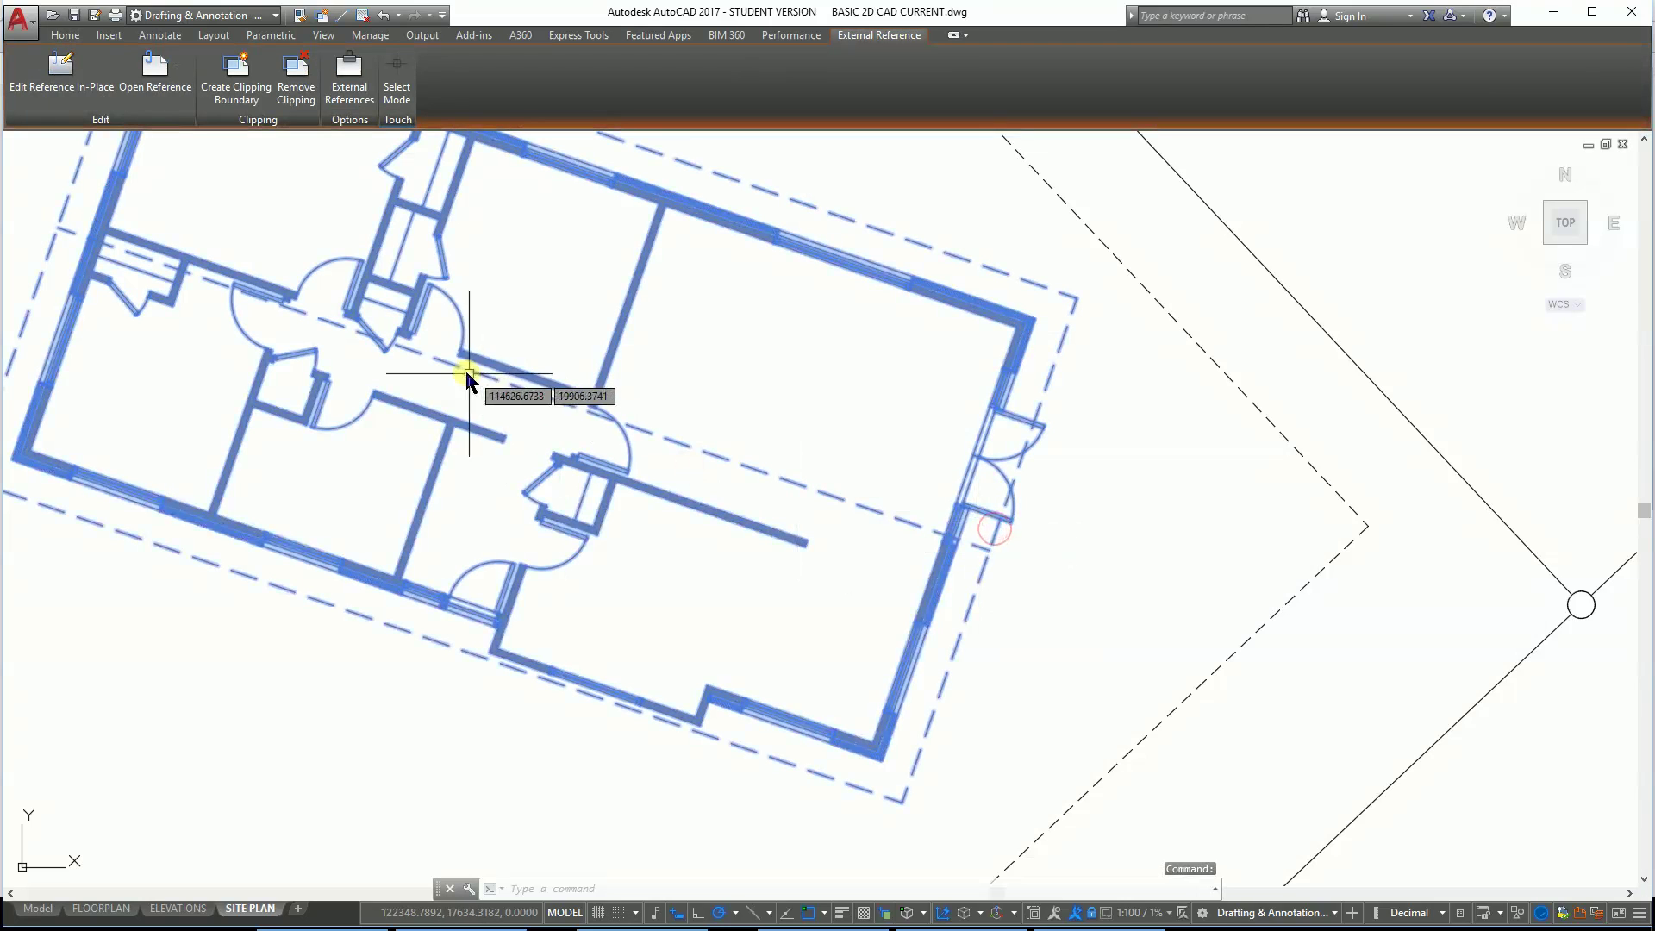
left_click(65, 36)
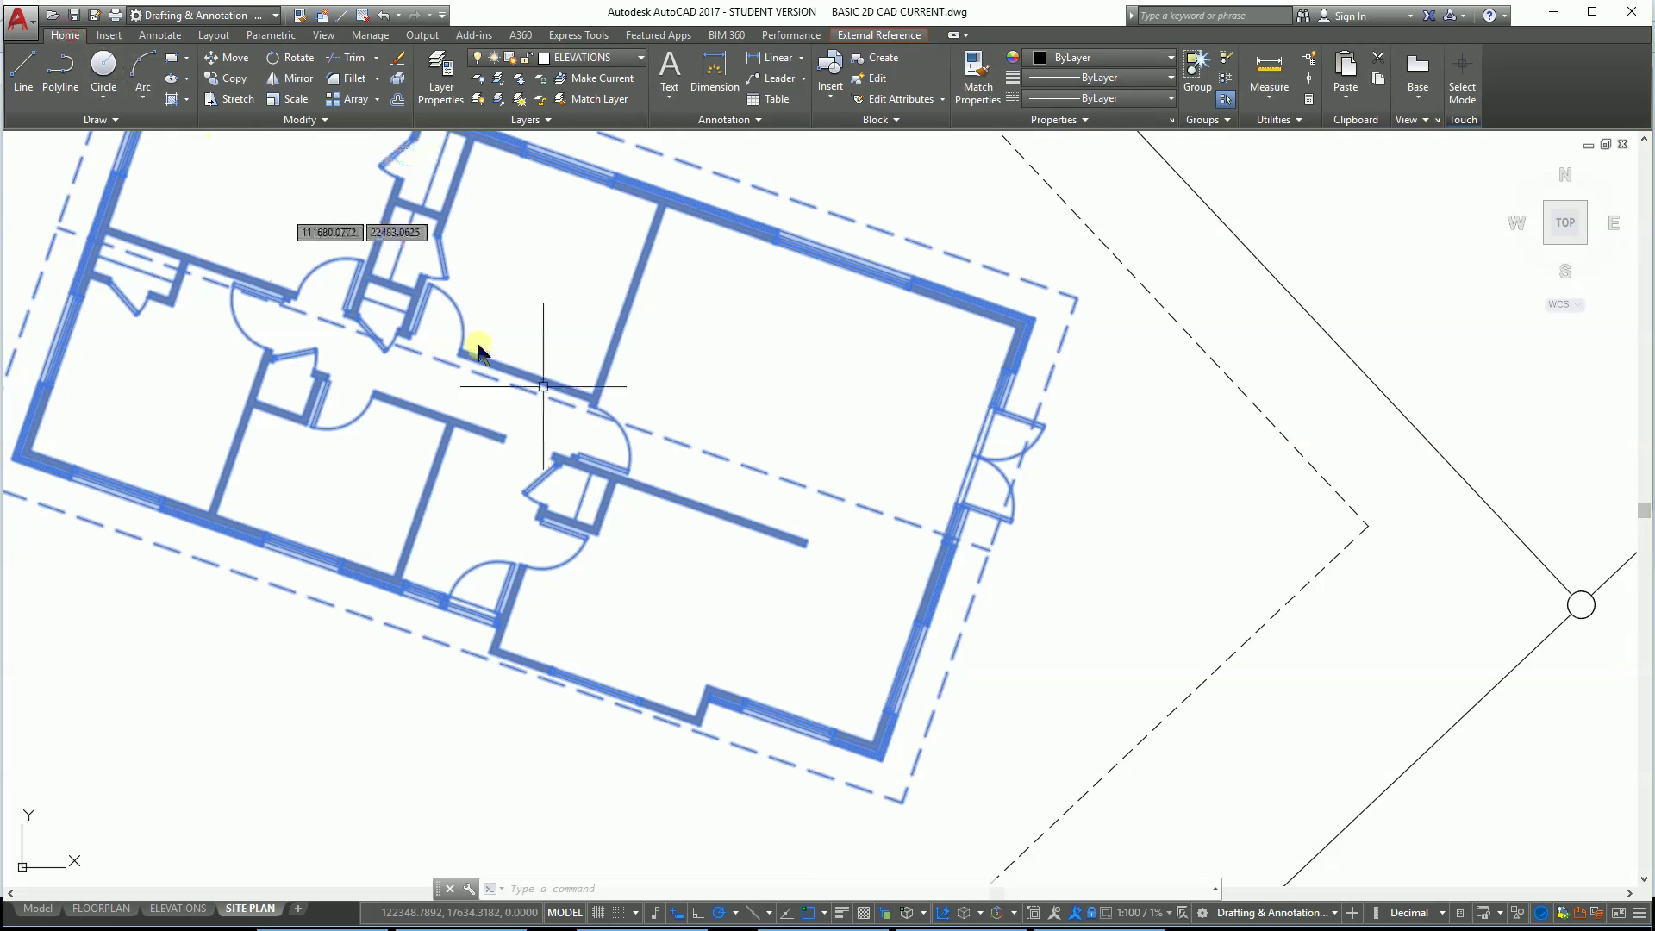
right_click(765, 420)
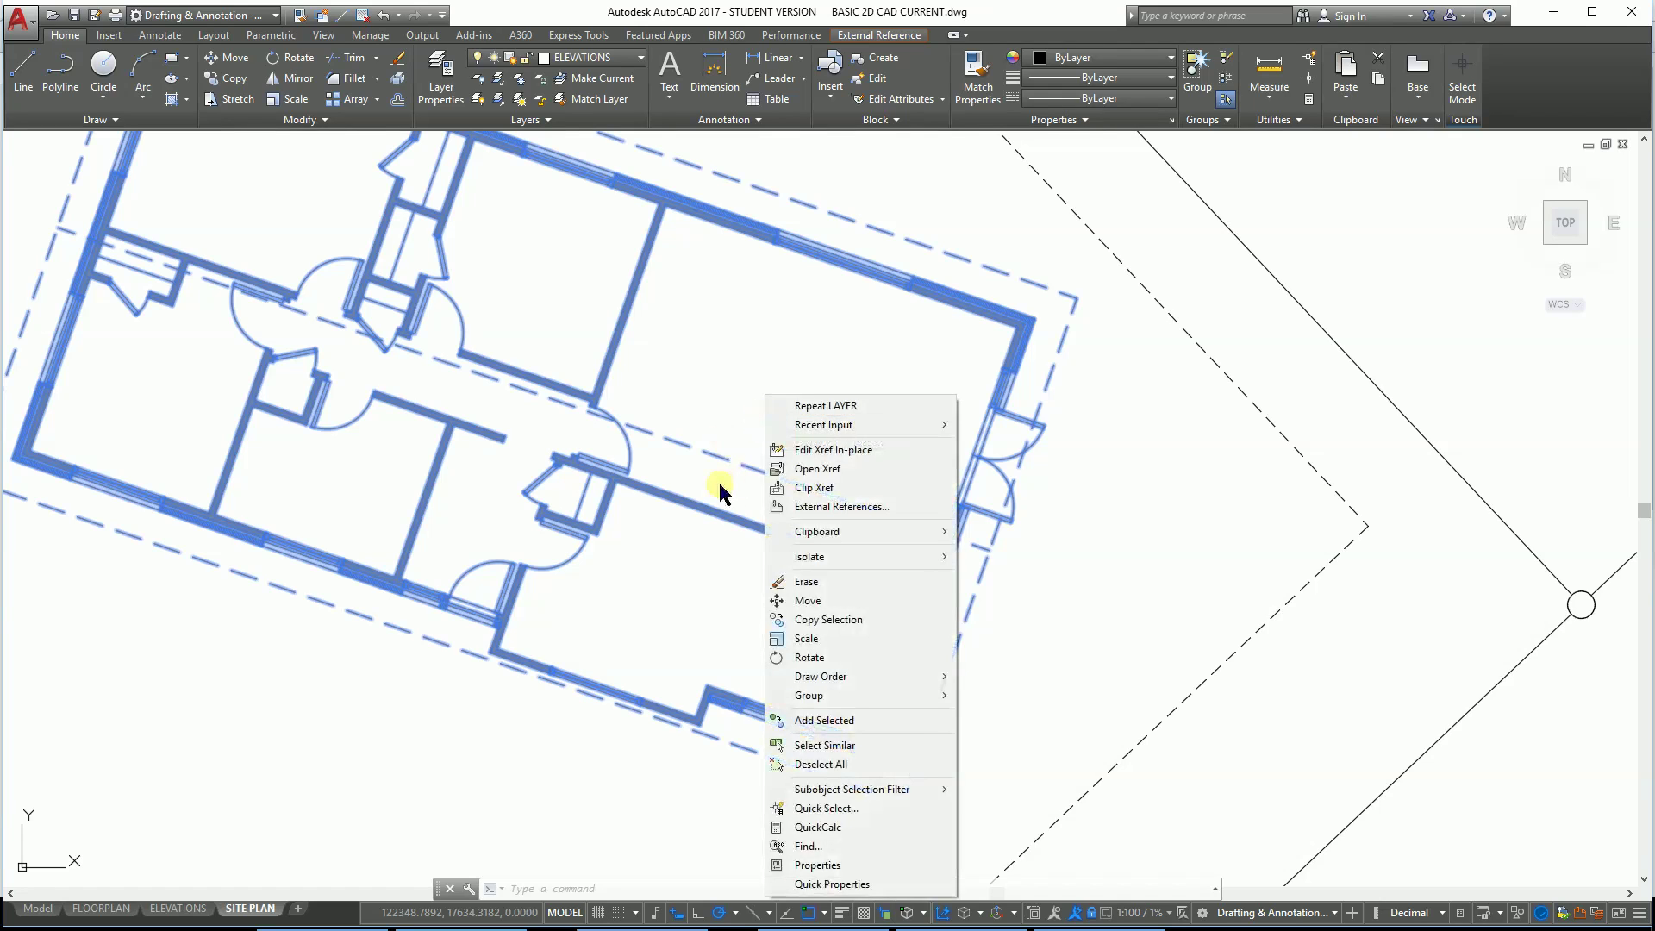
key("Escape")
key("Escape")
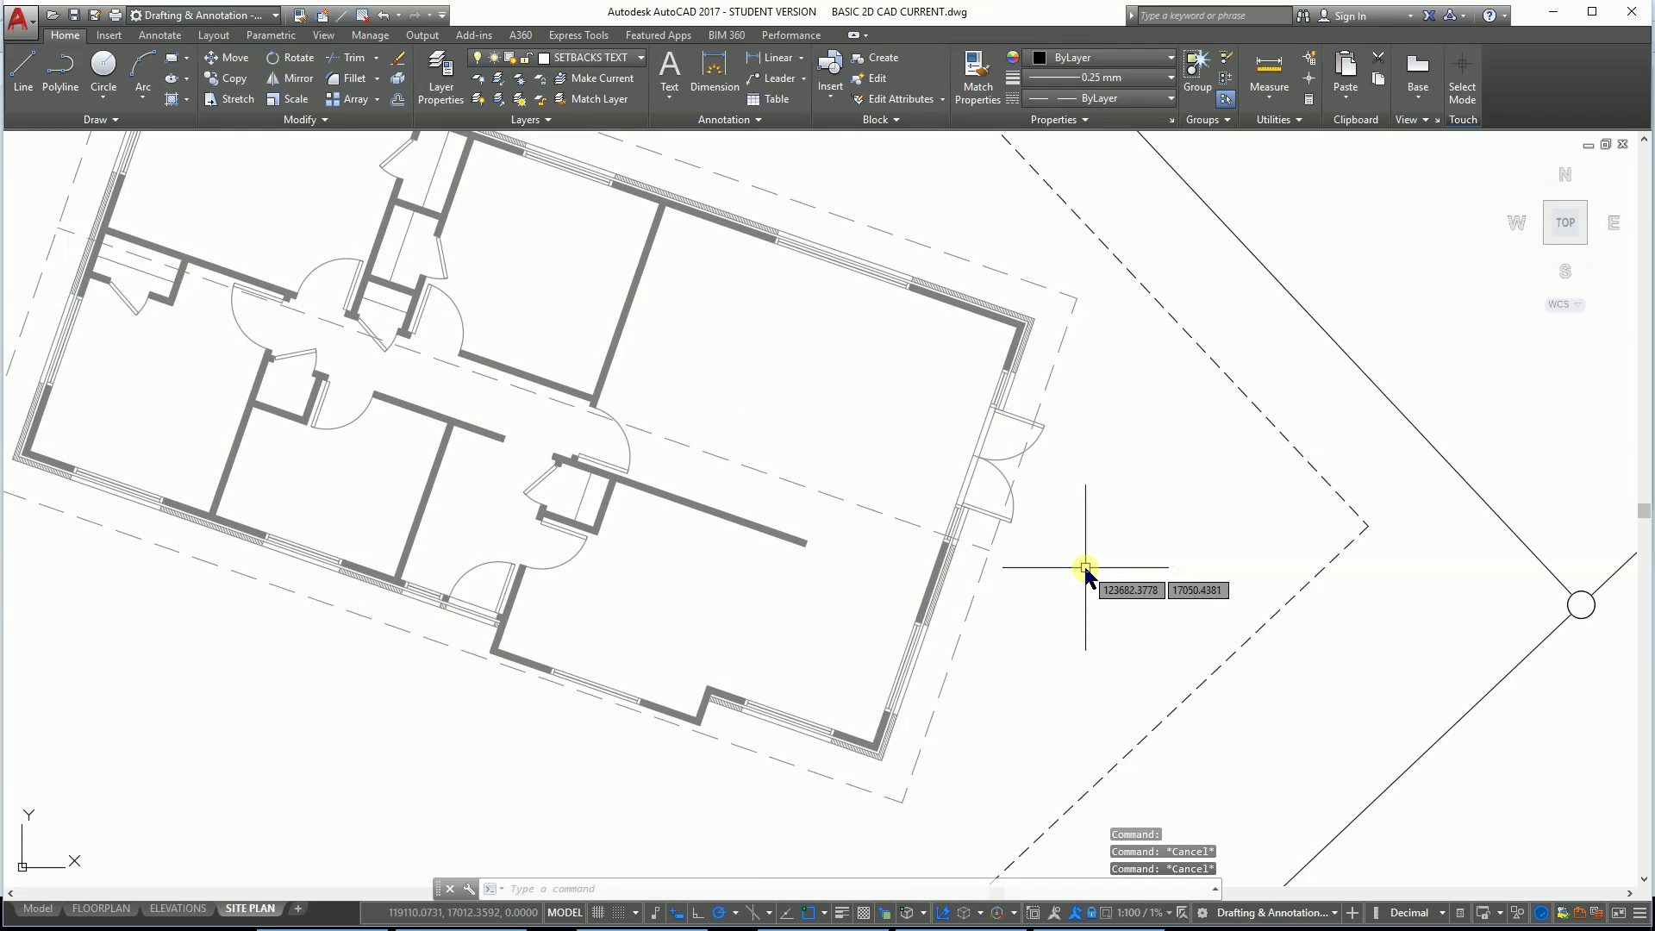
Step: Assign the floor plan external reference to the SITED BUILDINGS layer through its properties and clear the selection
right_click(1084, 566)
left_click(1039, 608)
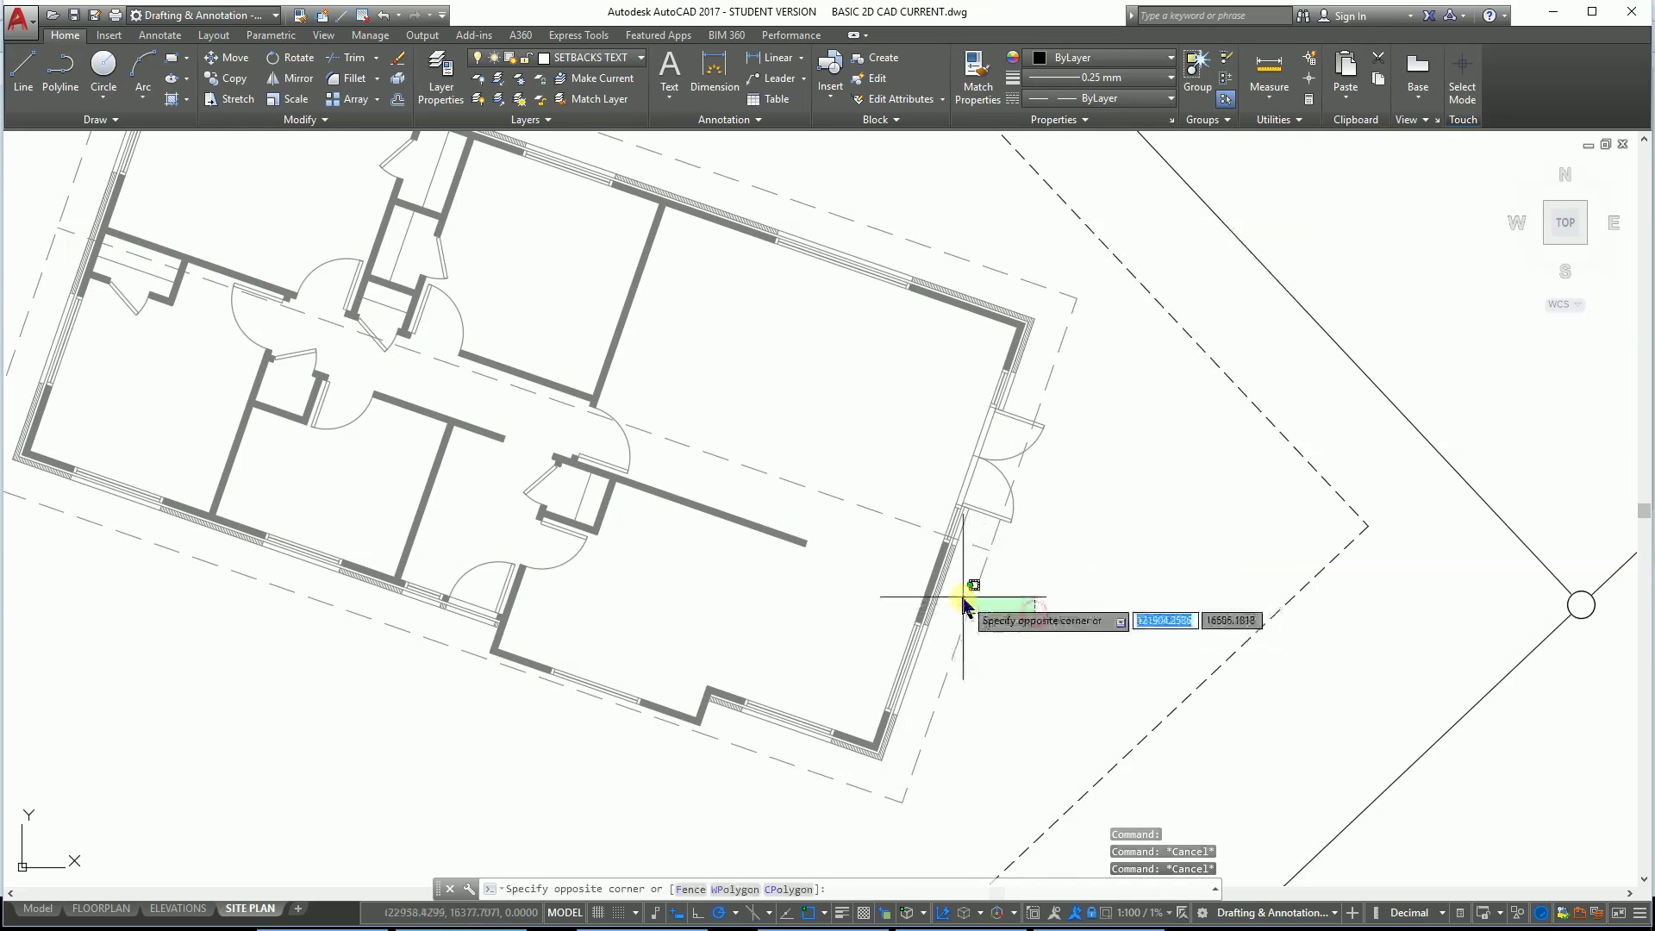
left_click(962, 603)
right_click(1047, 606)
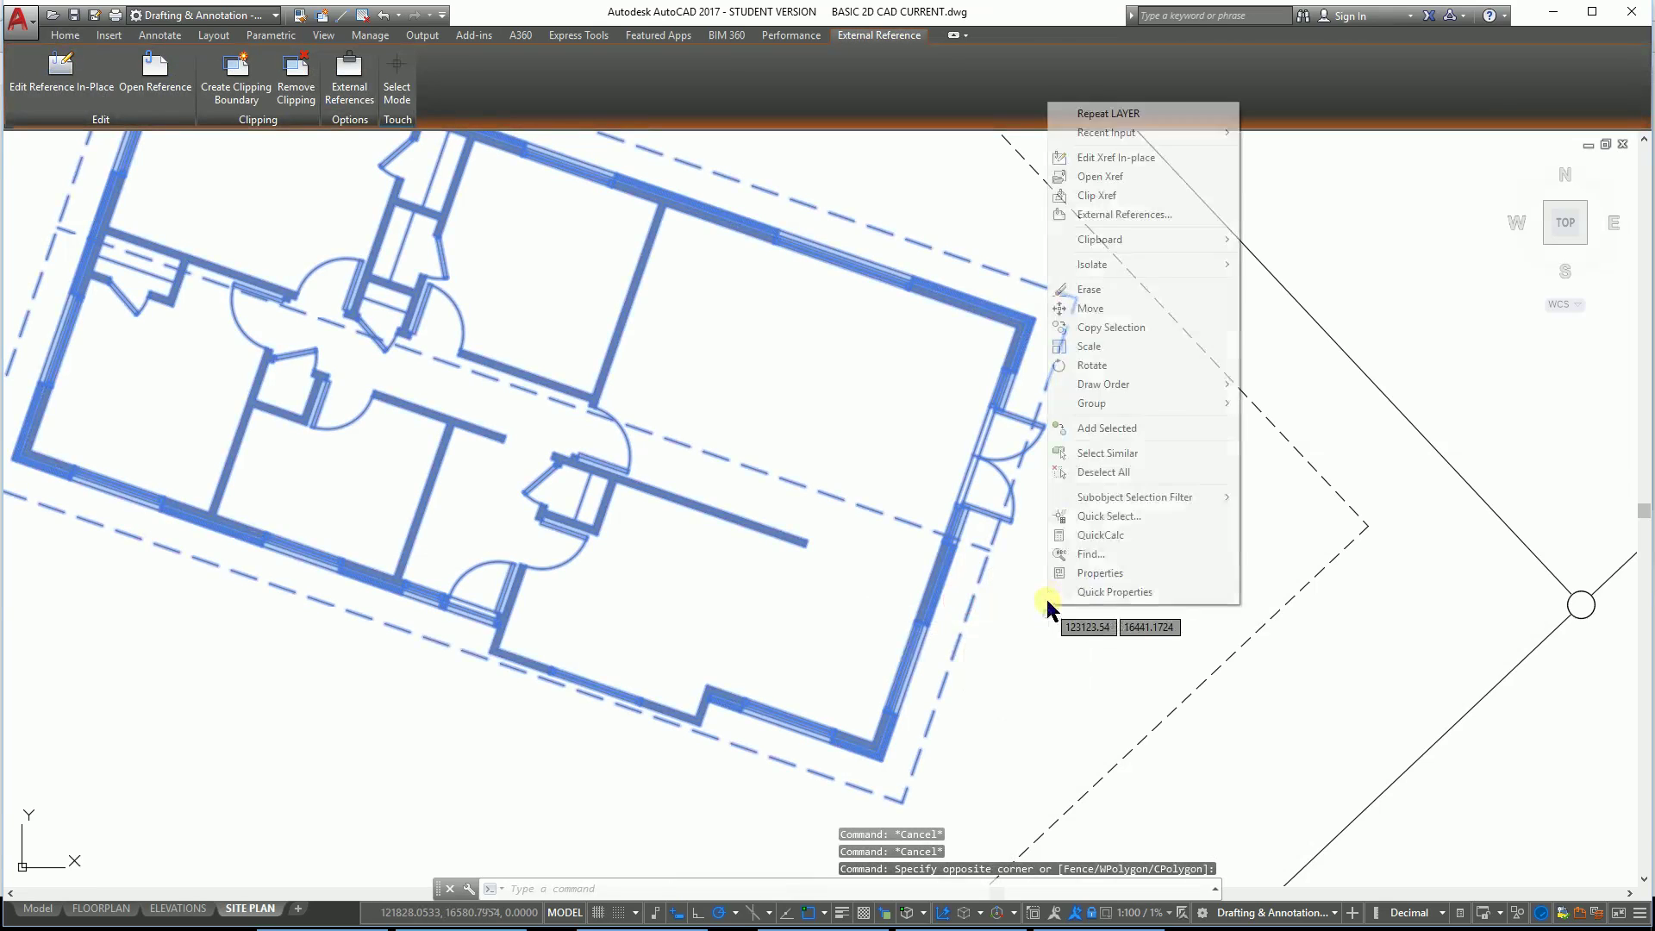
left_click(1108, 574)
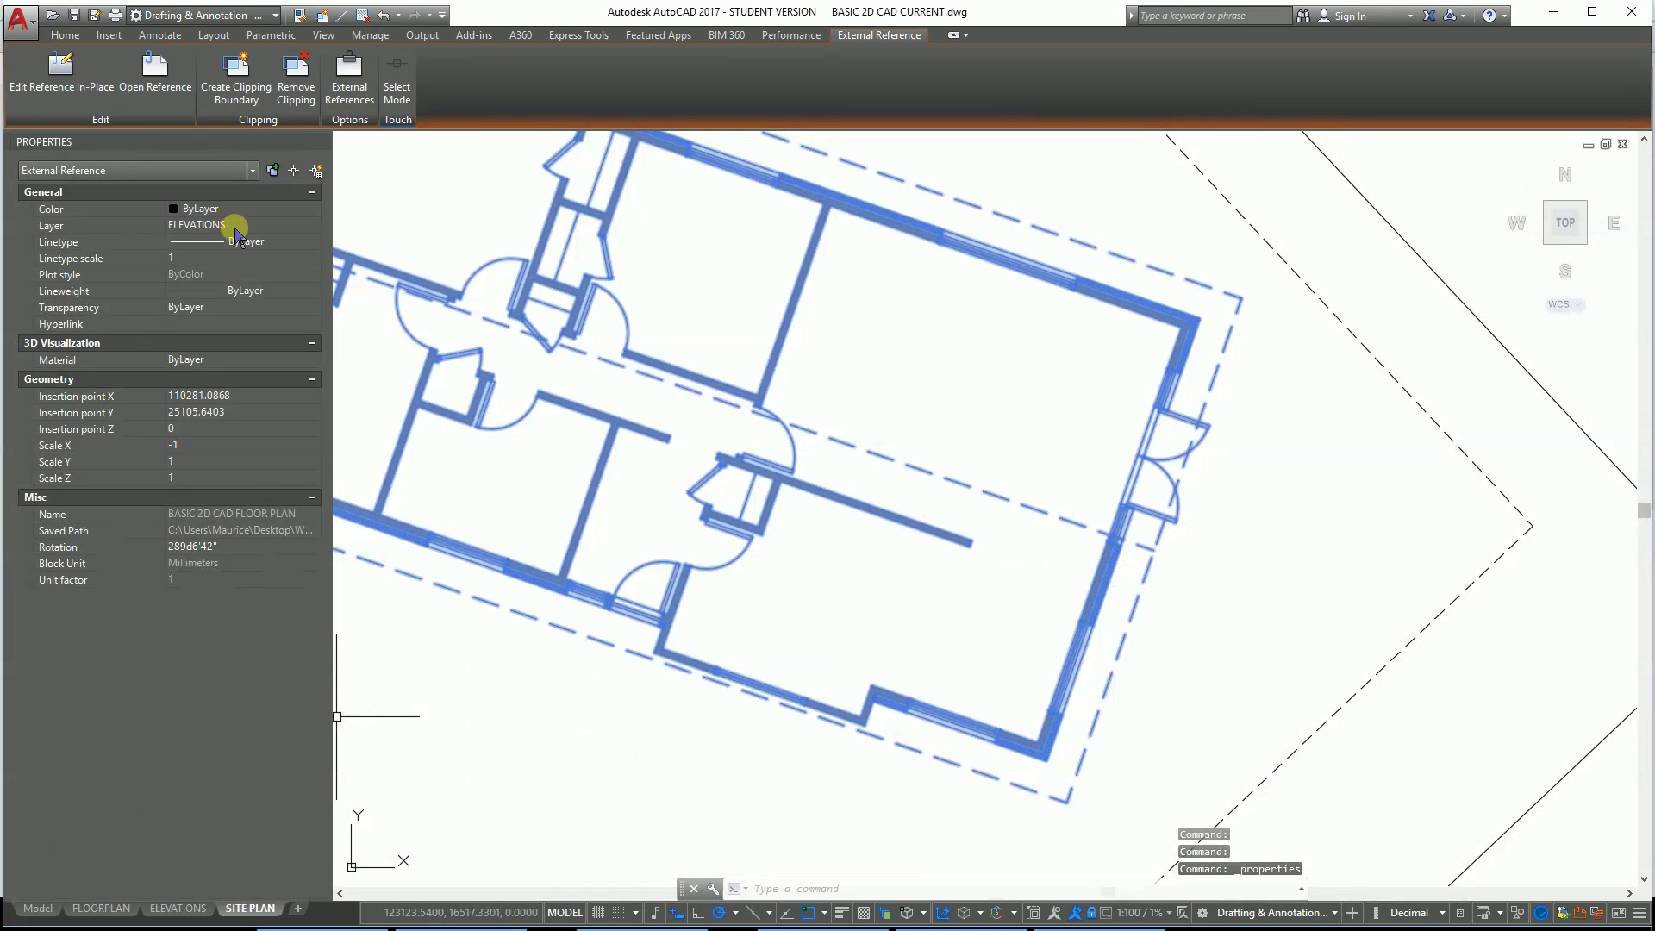
left_click(250, 226)
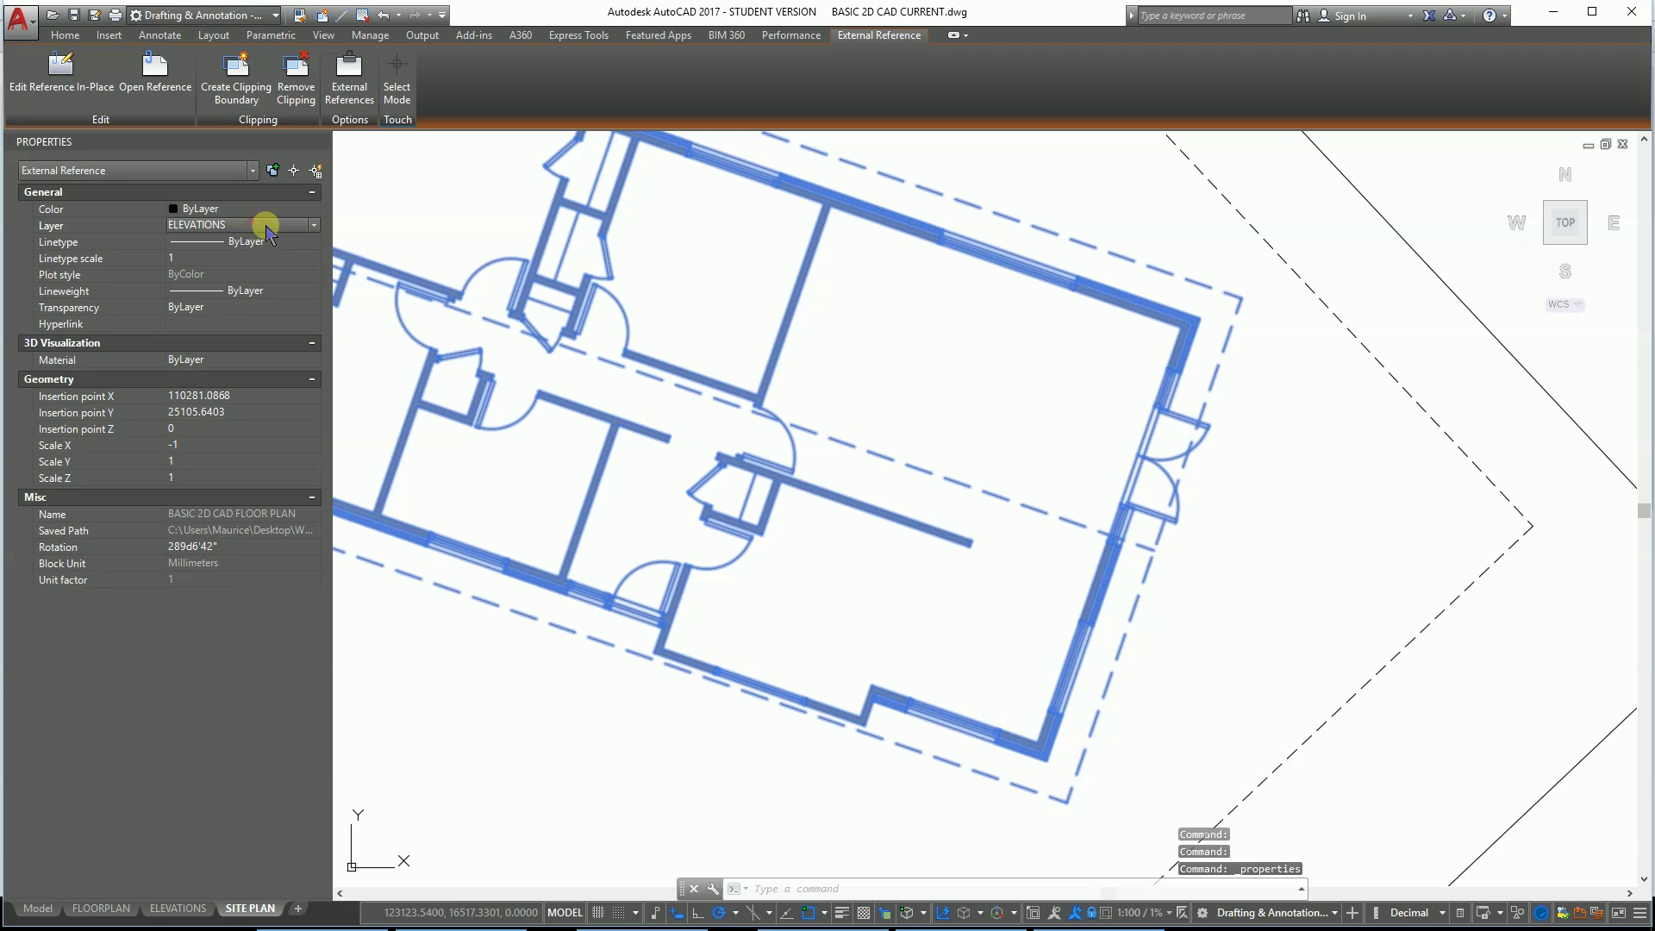
left_click(313, 226)
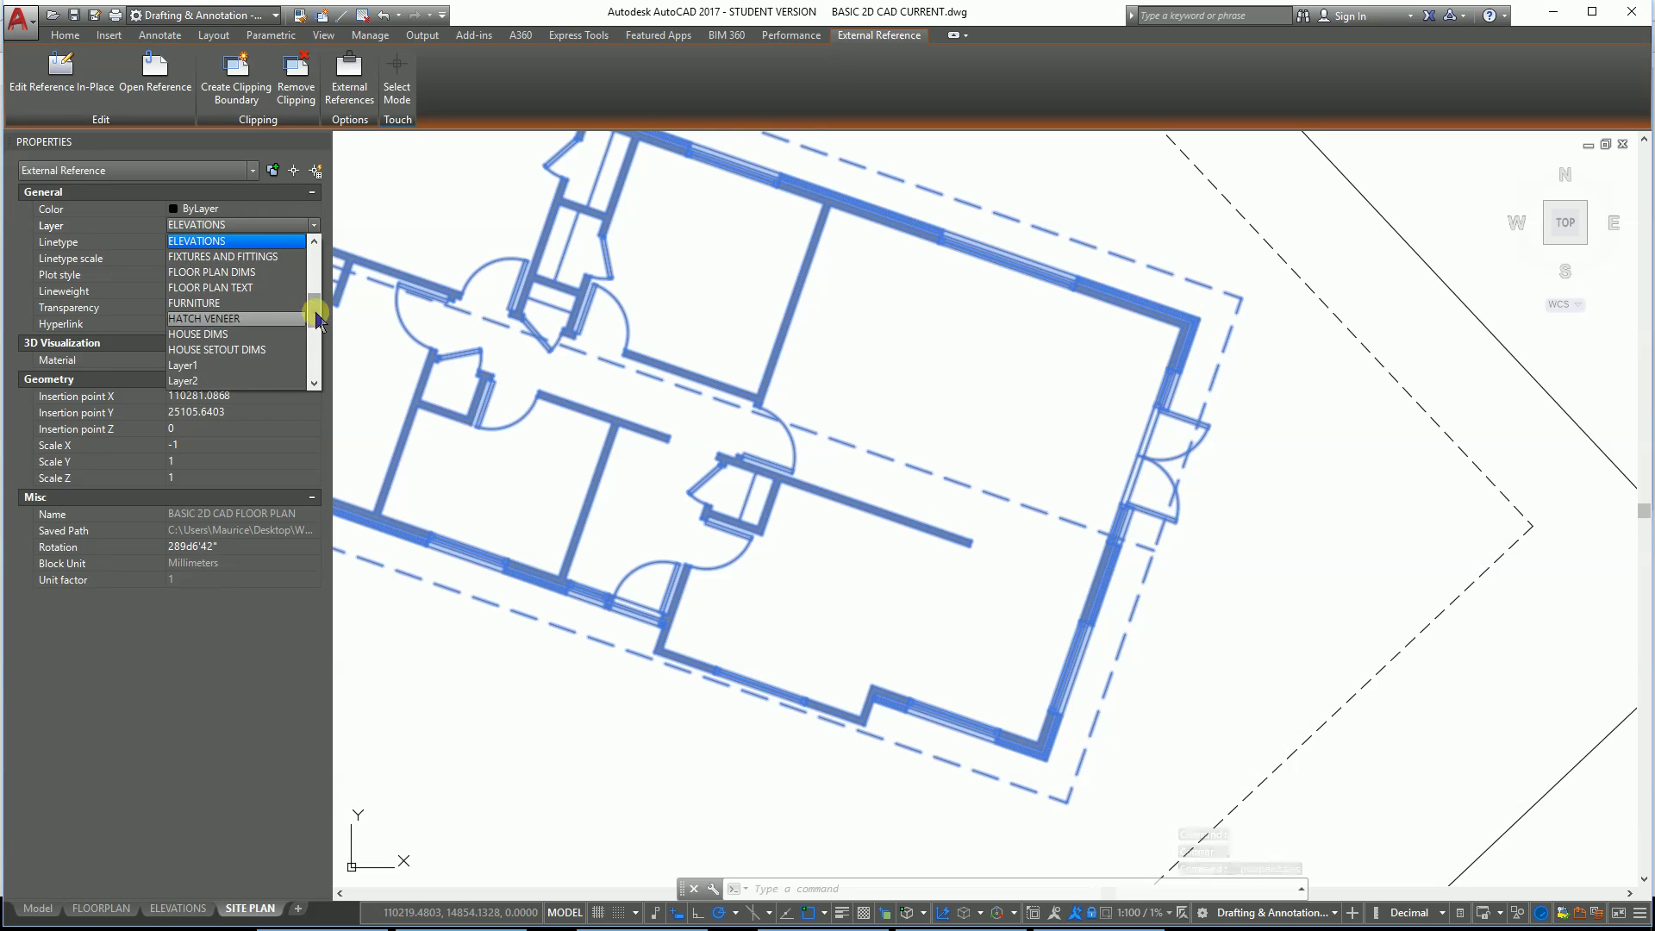
left_click_drag(315, 321, 328, 355)
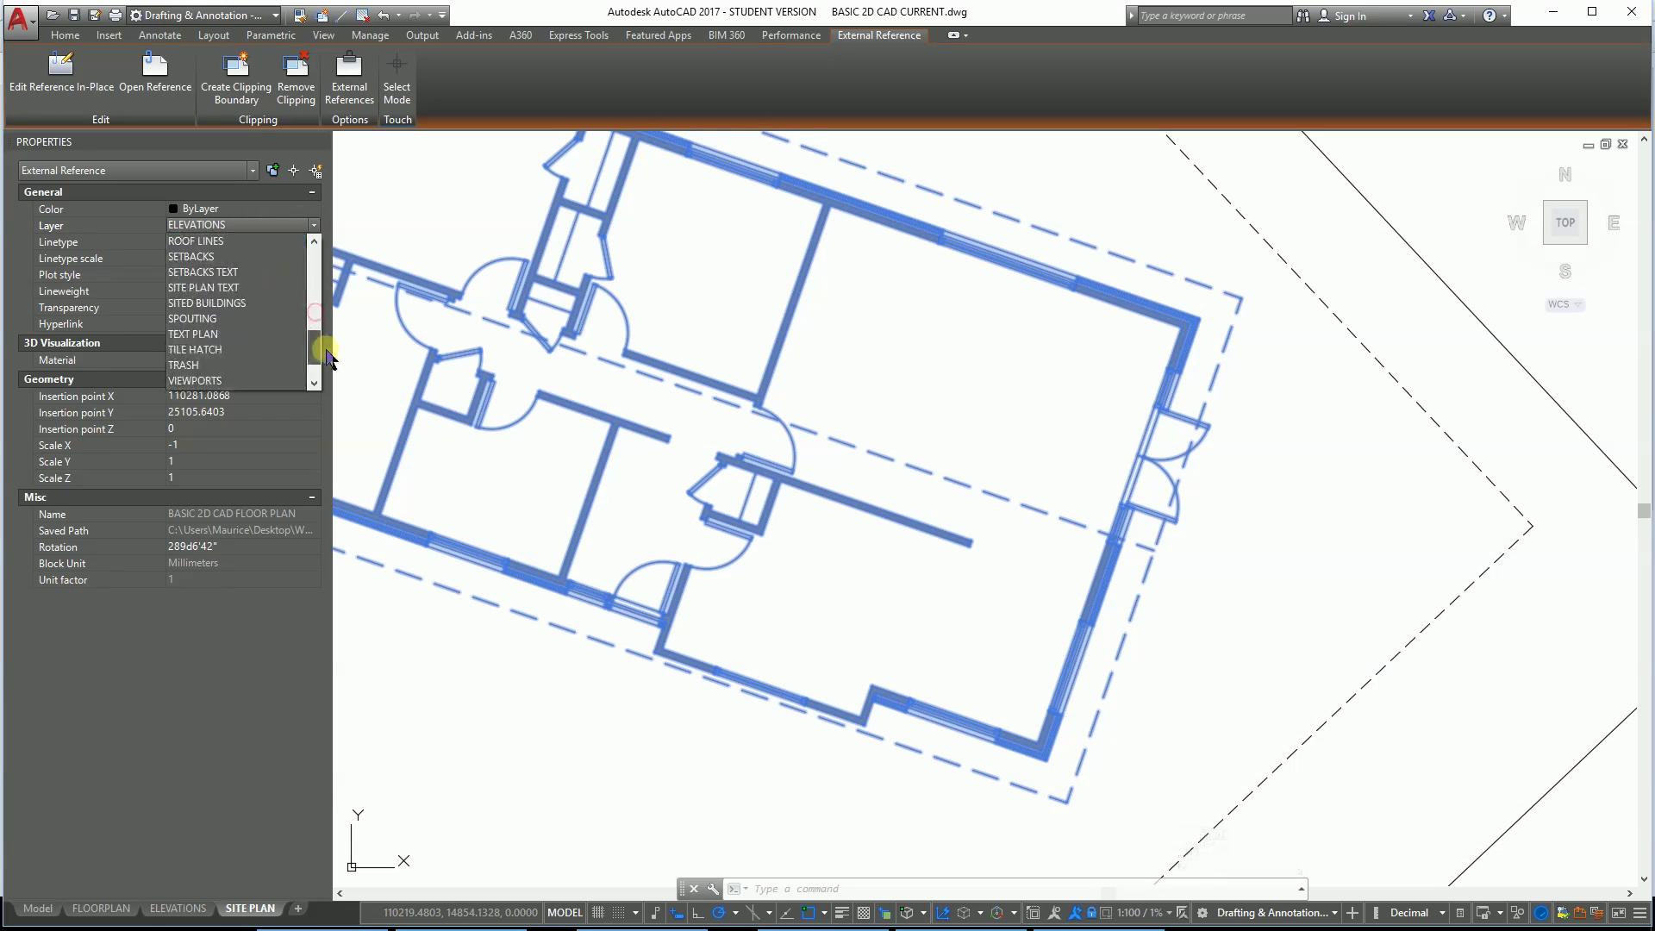
left_click(222, 303)
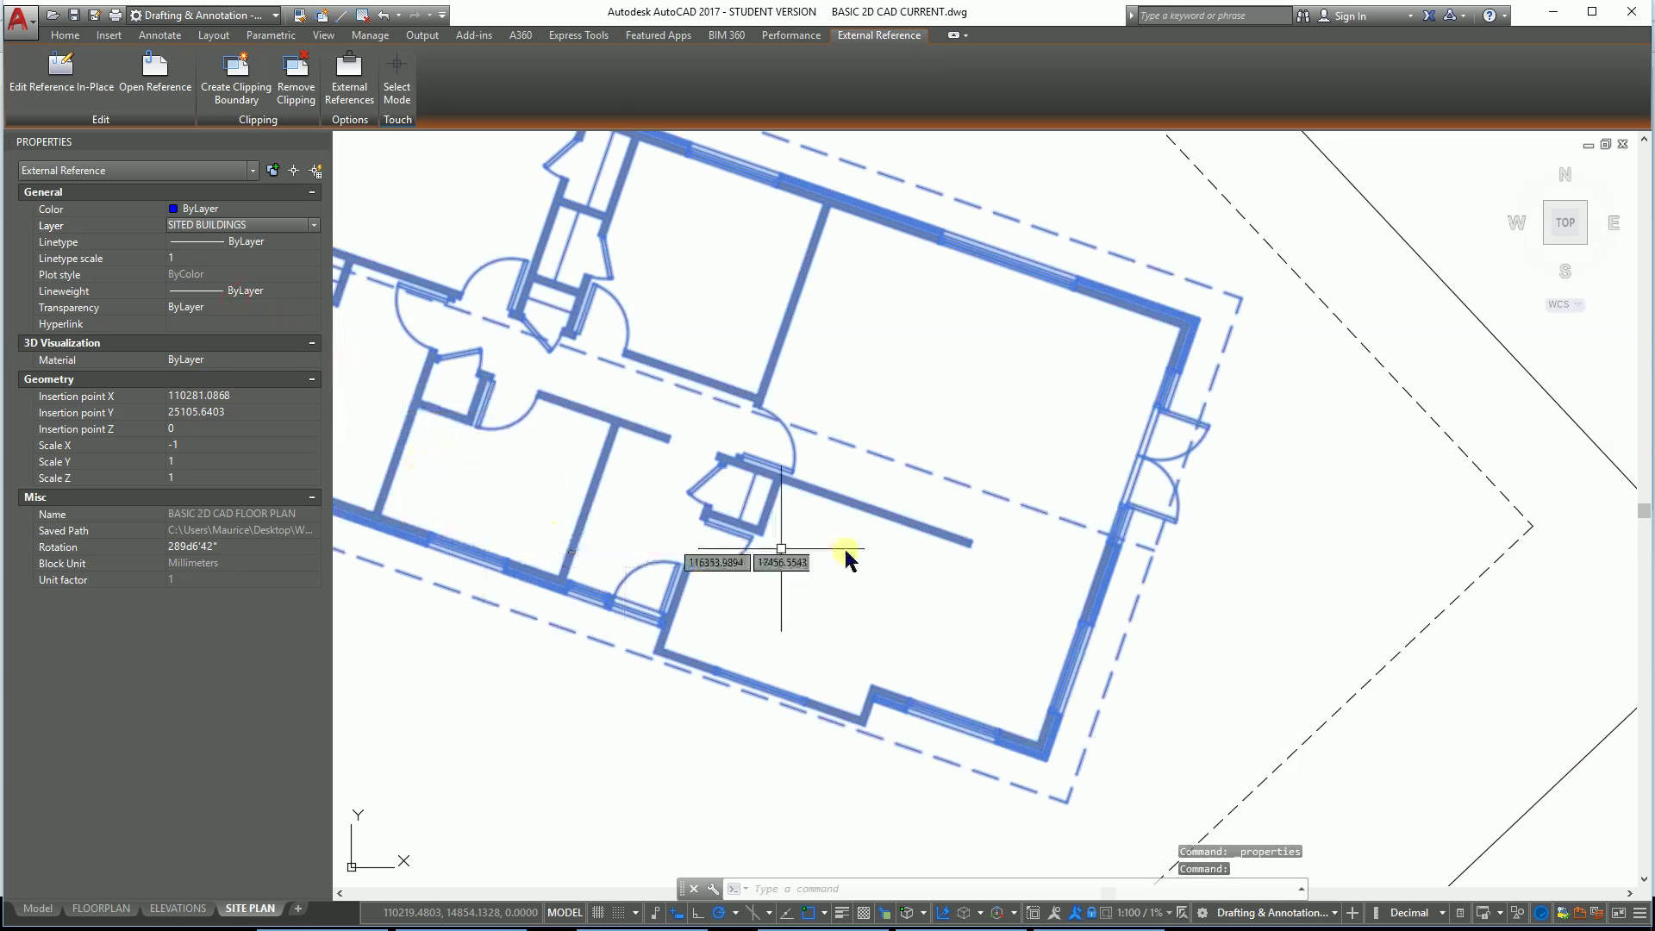
key("Escape")
key("Escape")
key("Escape")
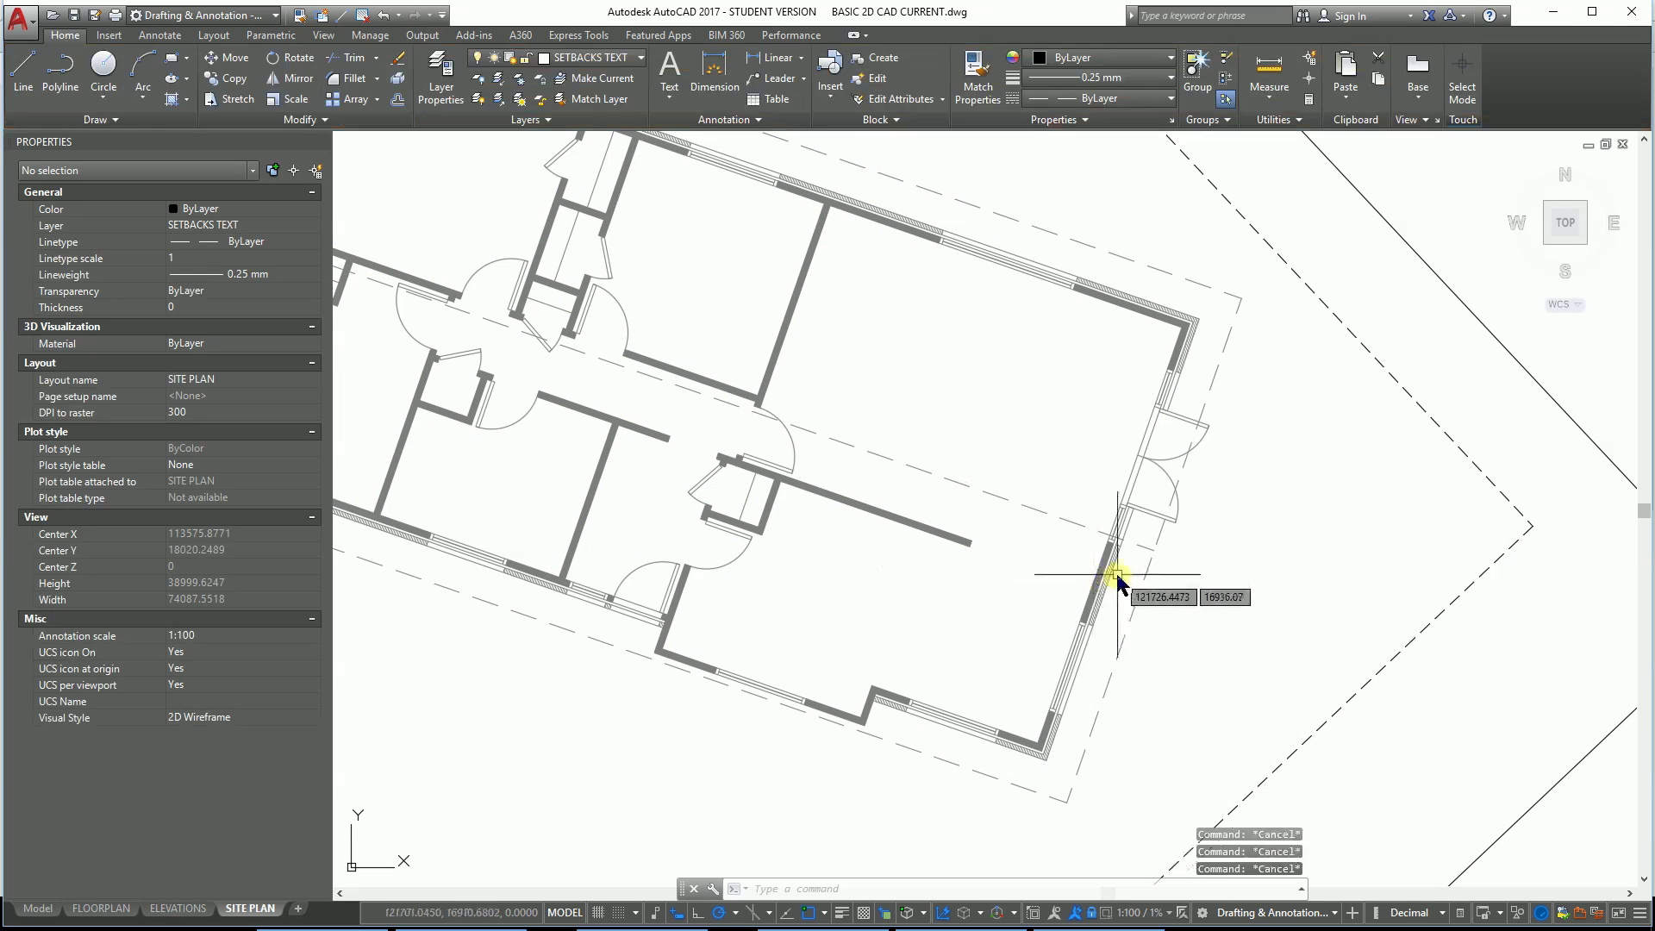
Step: Check the layer assigned to the floor plan external reference and clear the selection
scroll(1048, 569, "down", 5)
scroll(1072, 572, "up", 2)
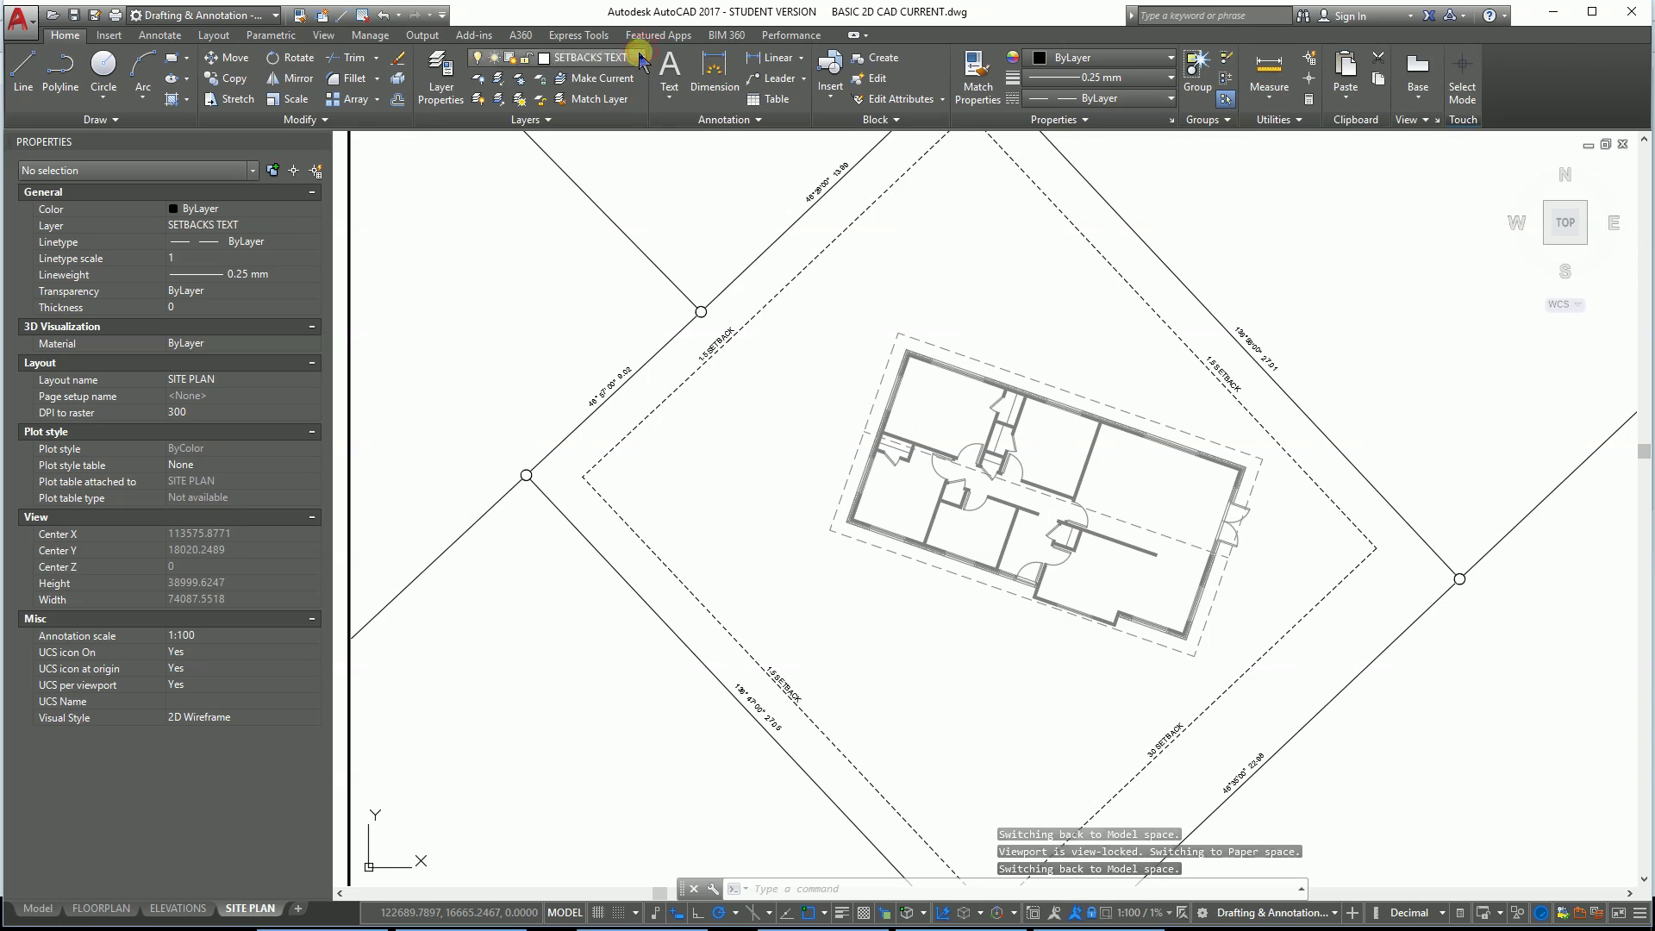
left_click(1014, 373)
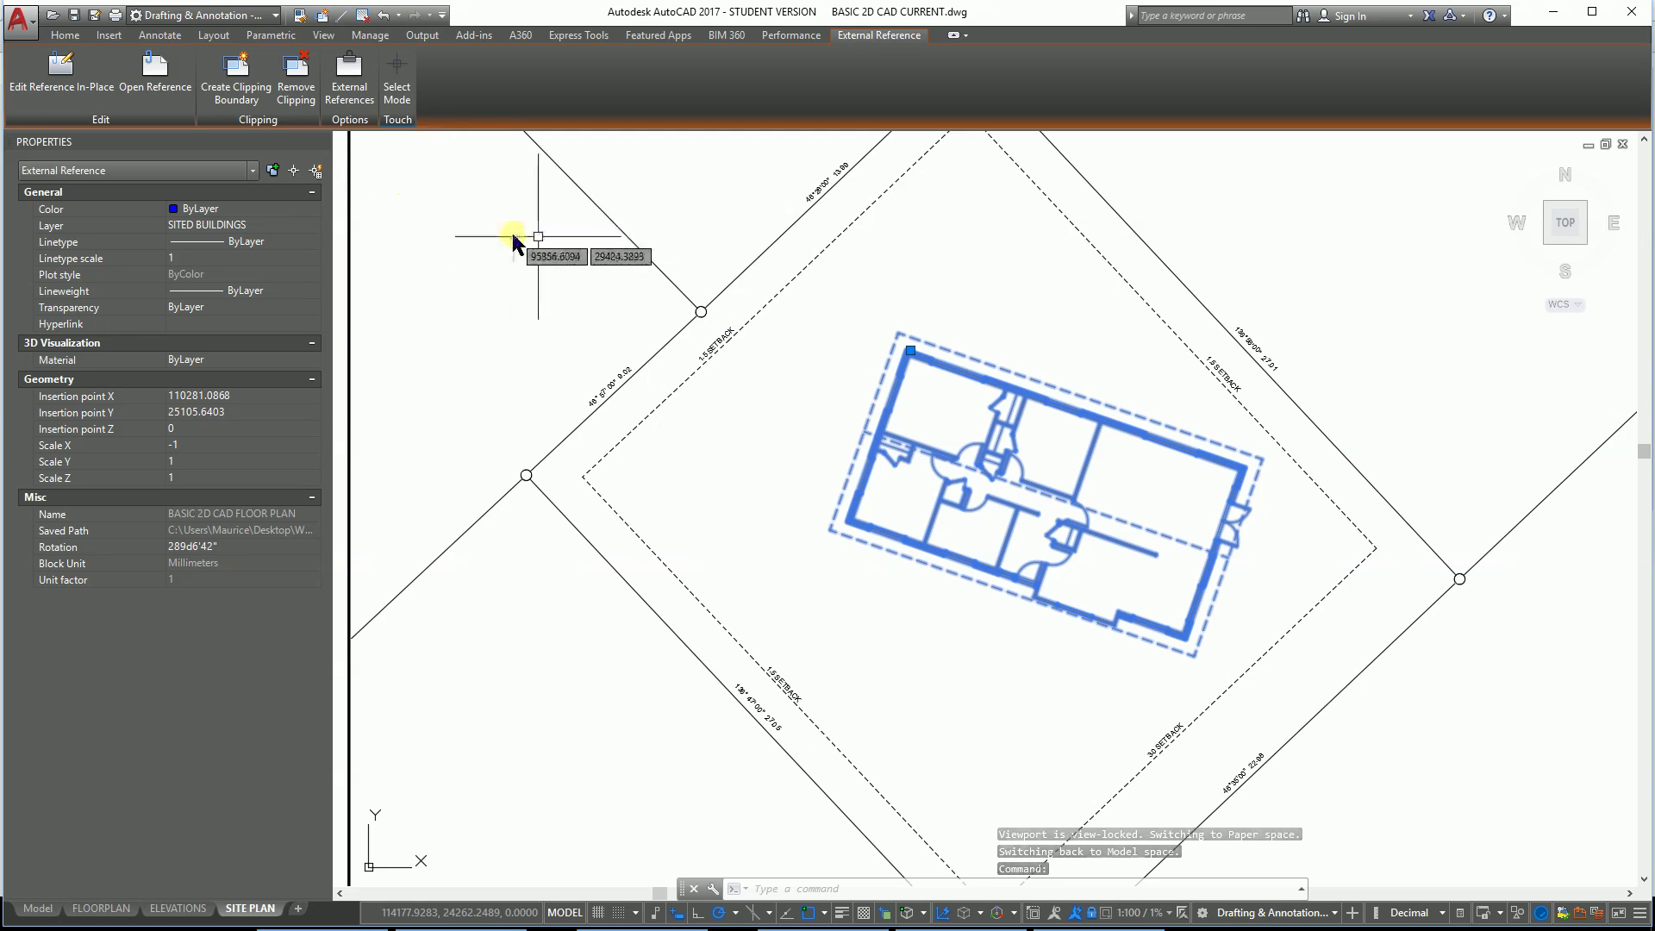
key("Escape")
key("Escape")
key("Escape")
Step: Make HOUSE SETOUT DIMS the current layer
left_click(601, 99)
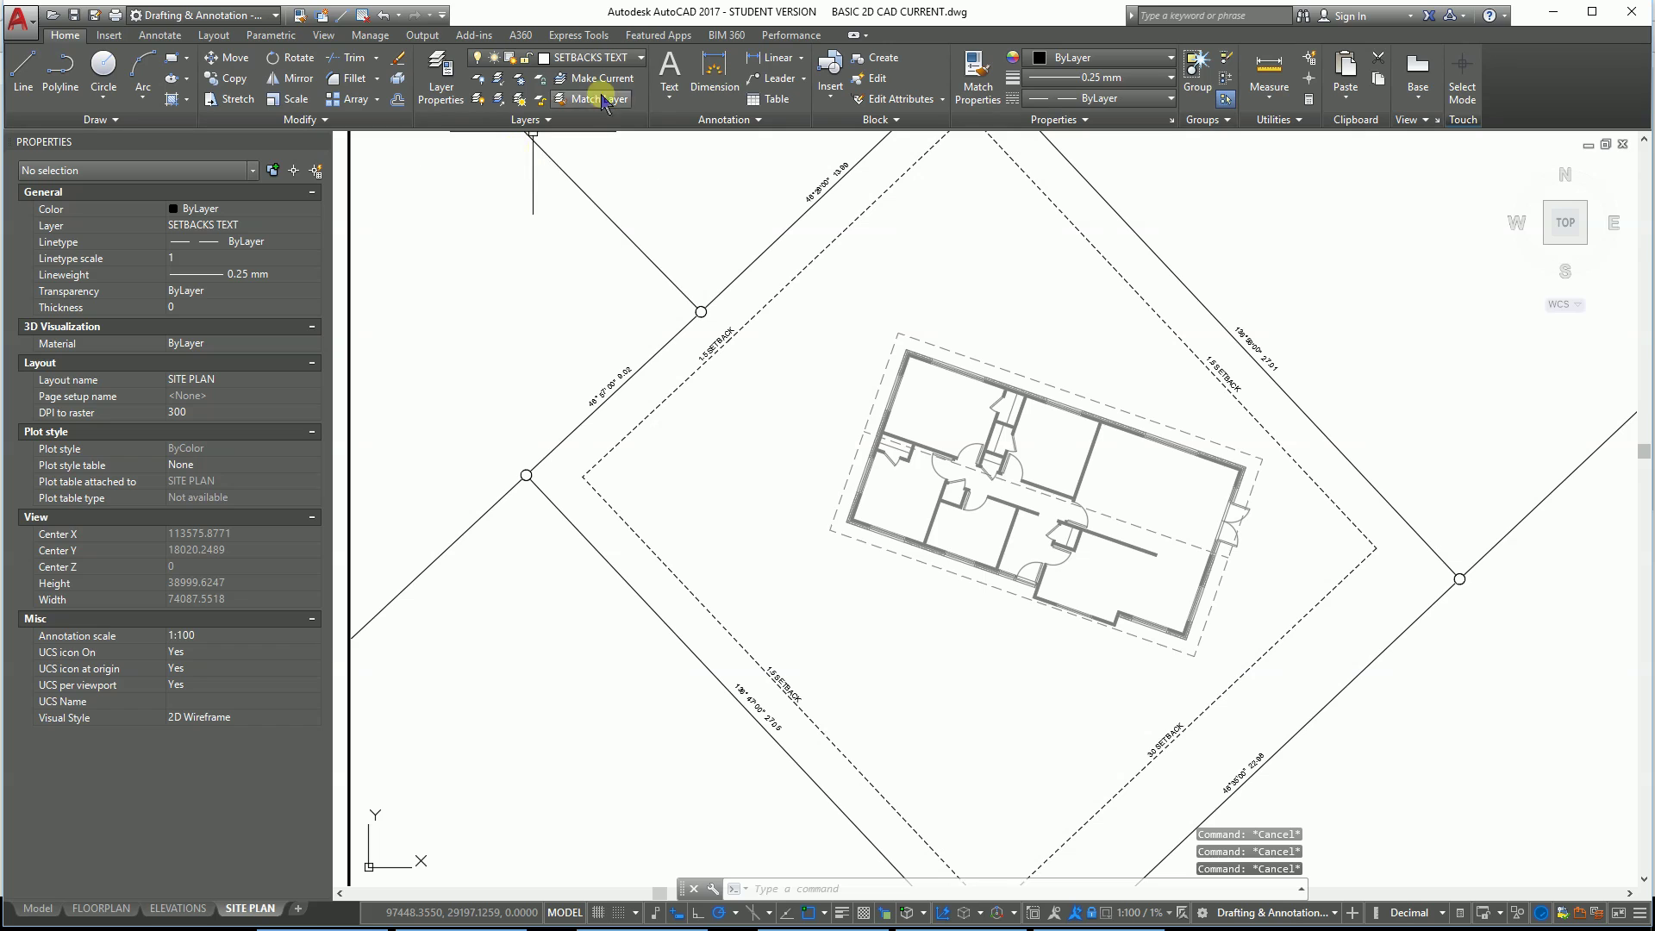
left_click(643, 58)
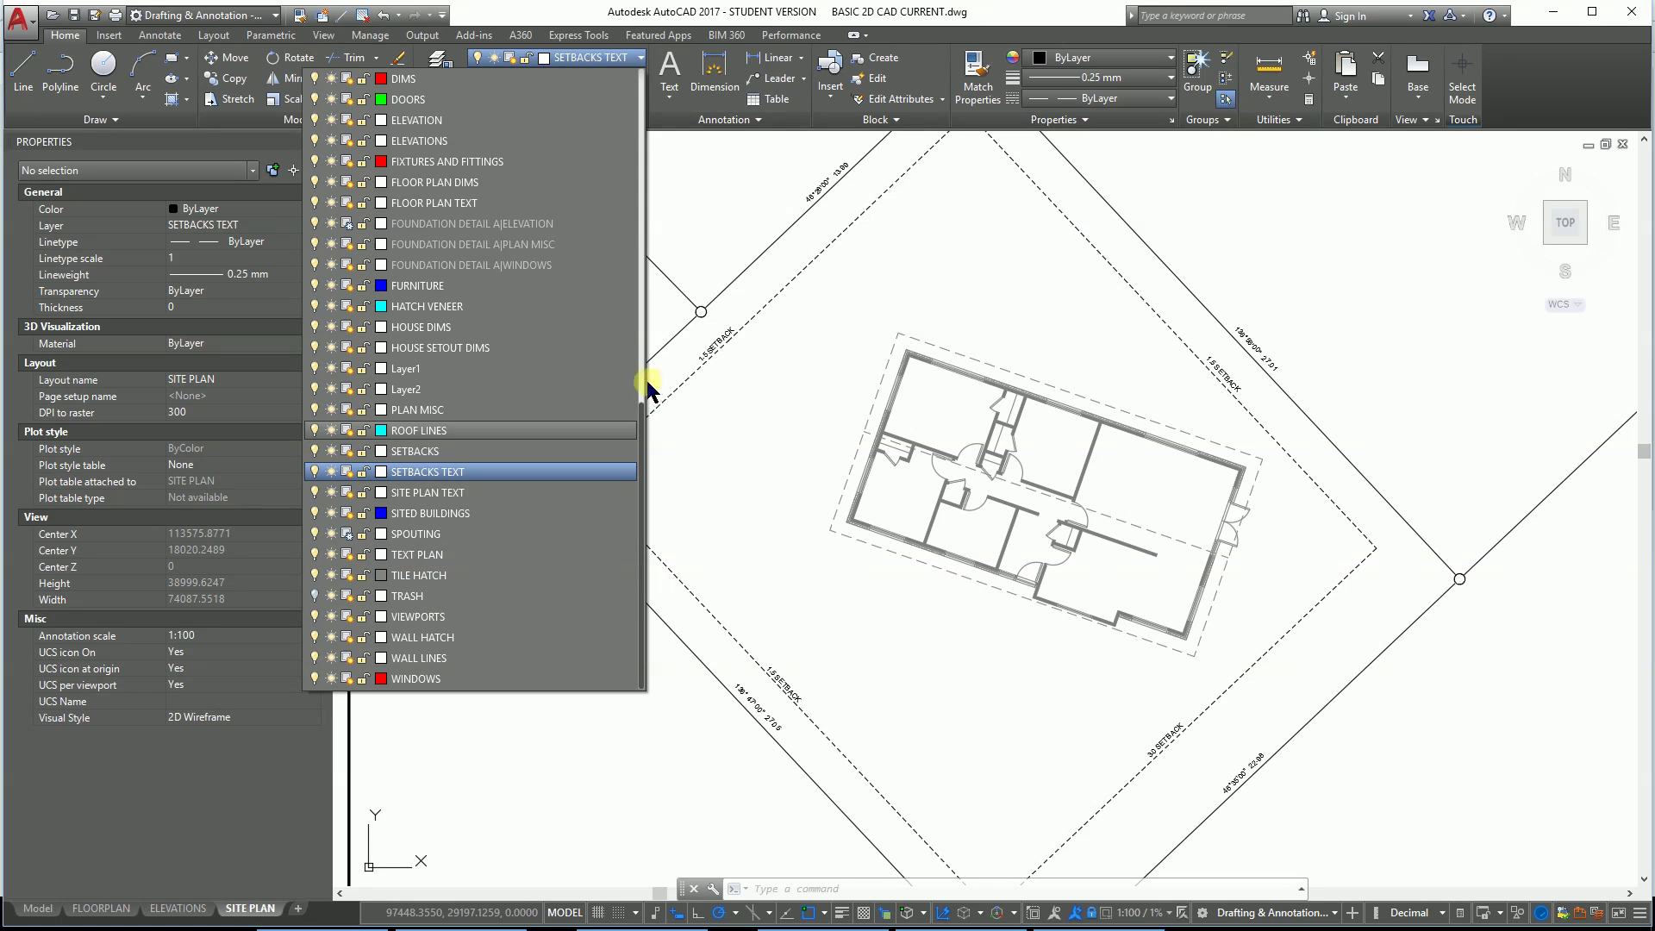
scroll(642, 403, "up", 10)
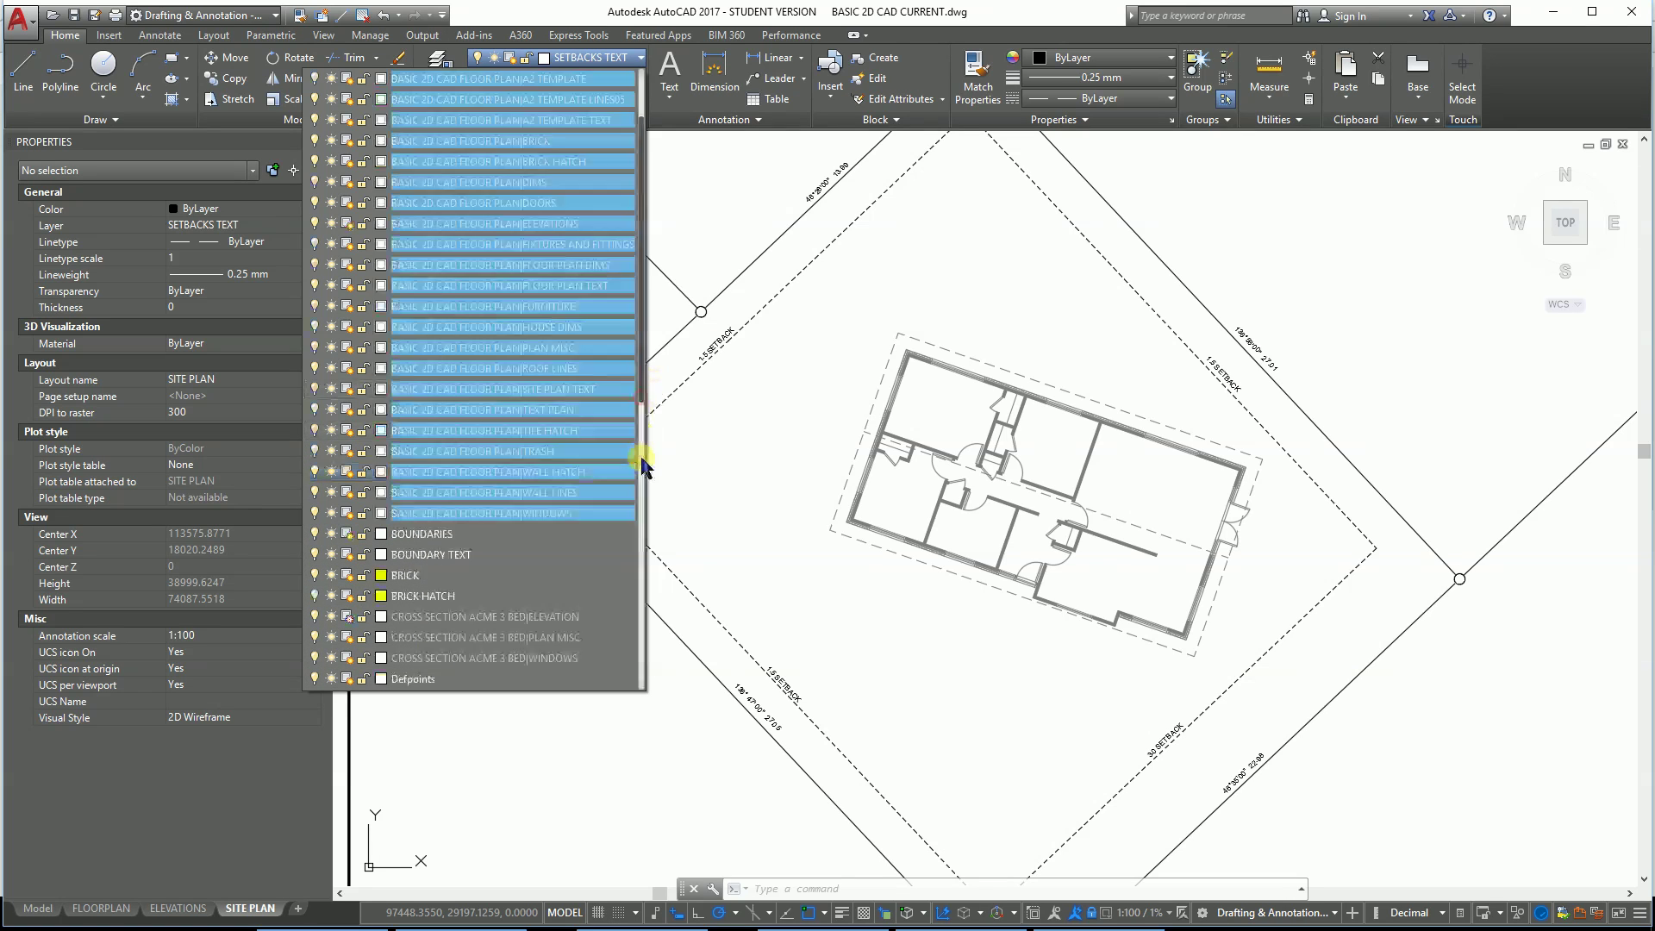
scroll(641, 466, "down", 10)
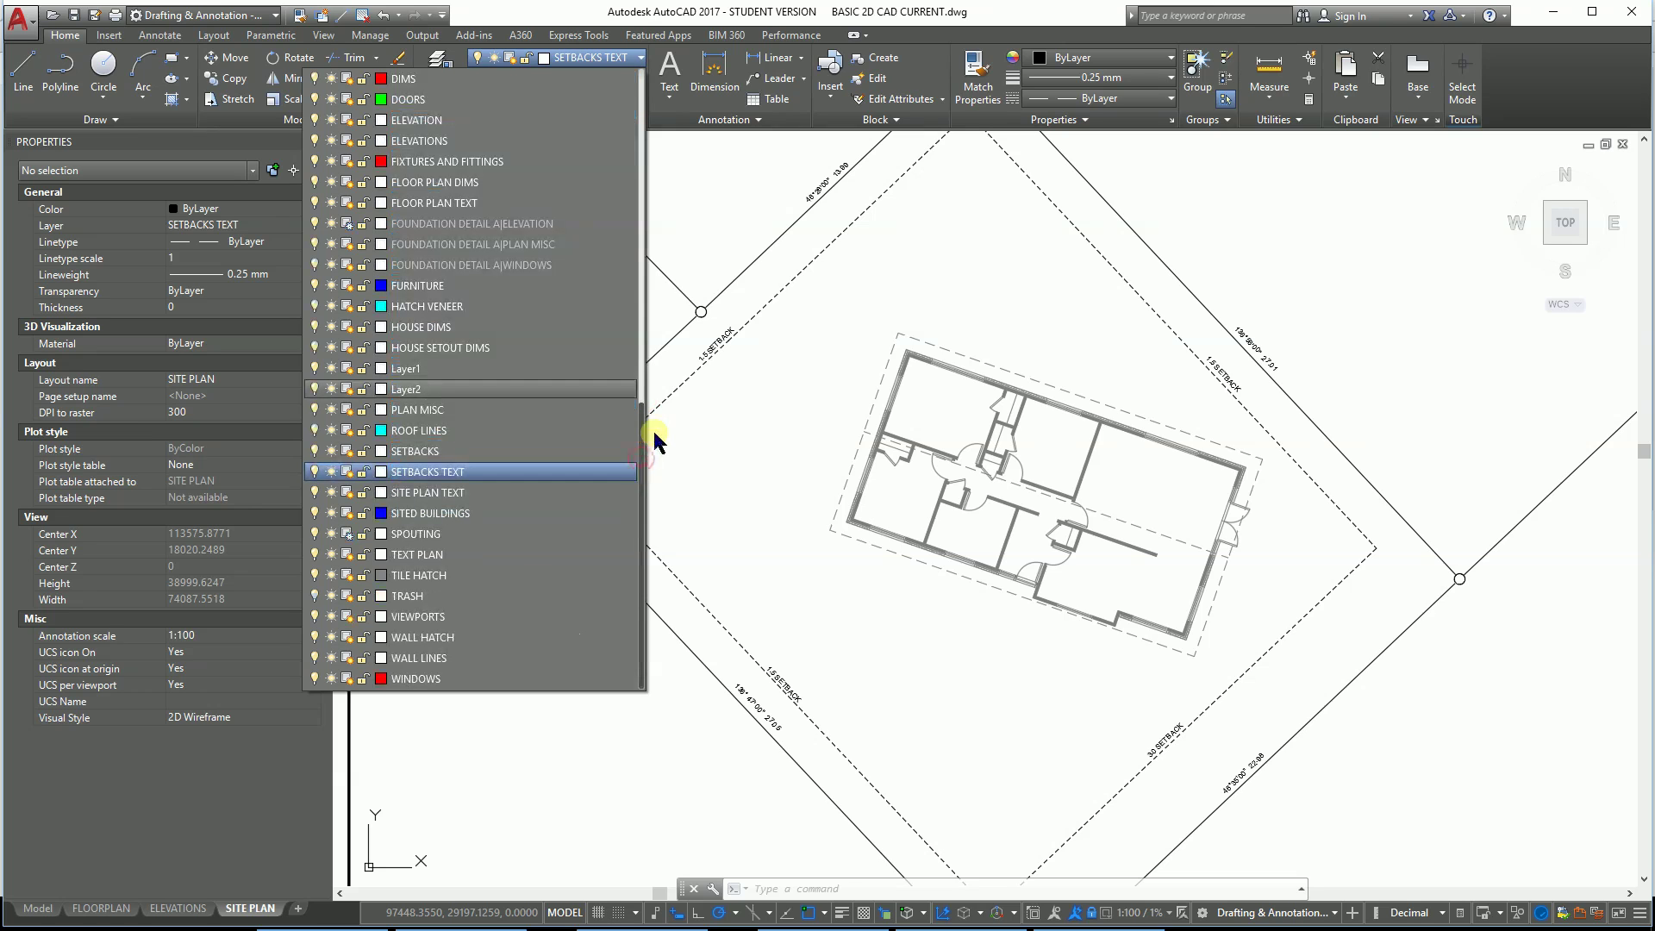
scroll(518, 538, "up", 10)
scroll(520, 543, "down", 5)
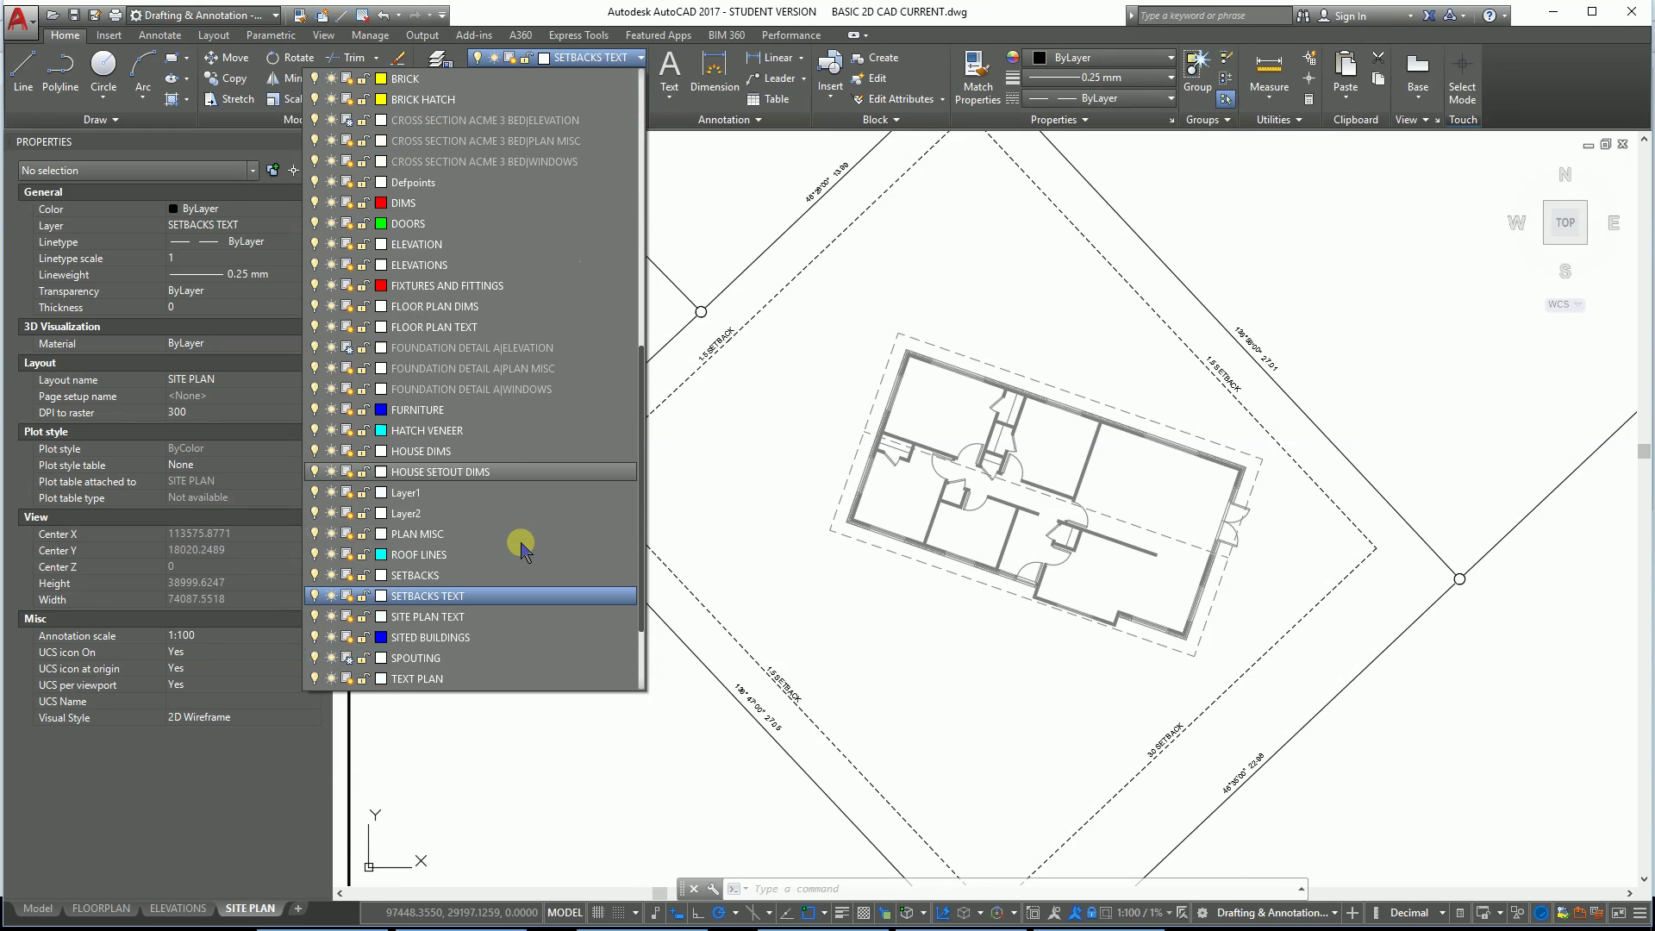
left_click(420, 474)
left_click(426, 484)
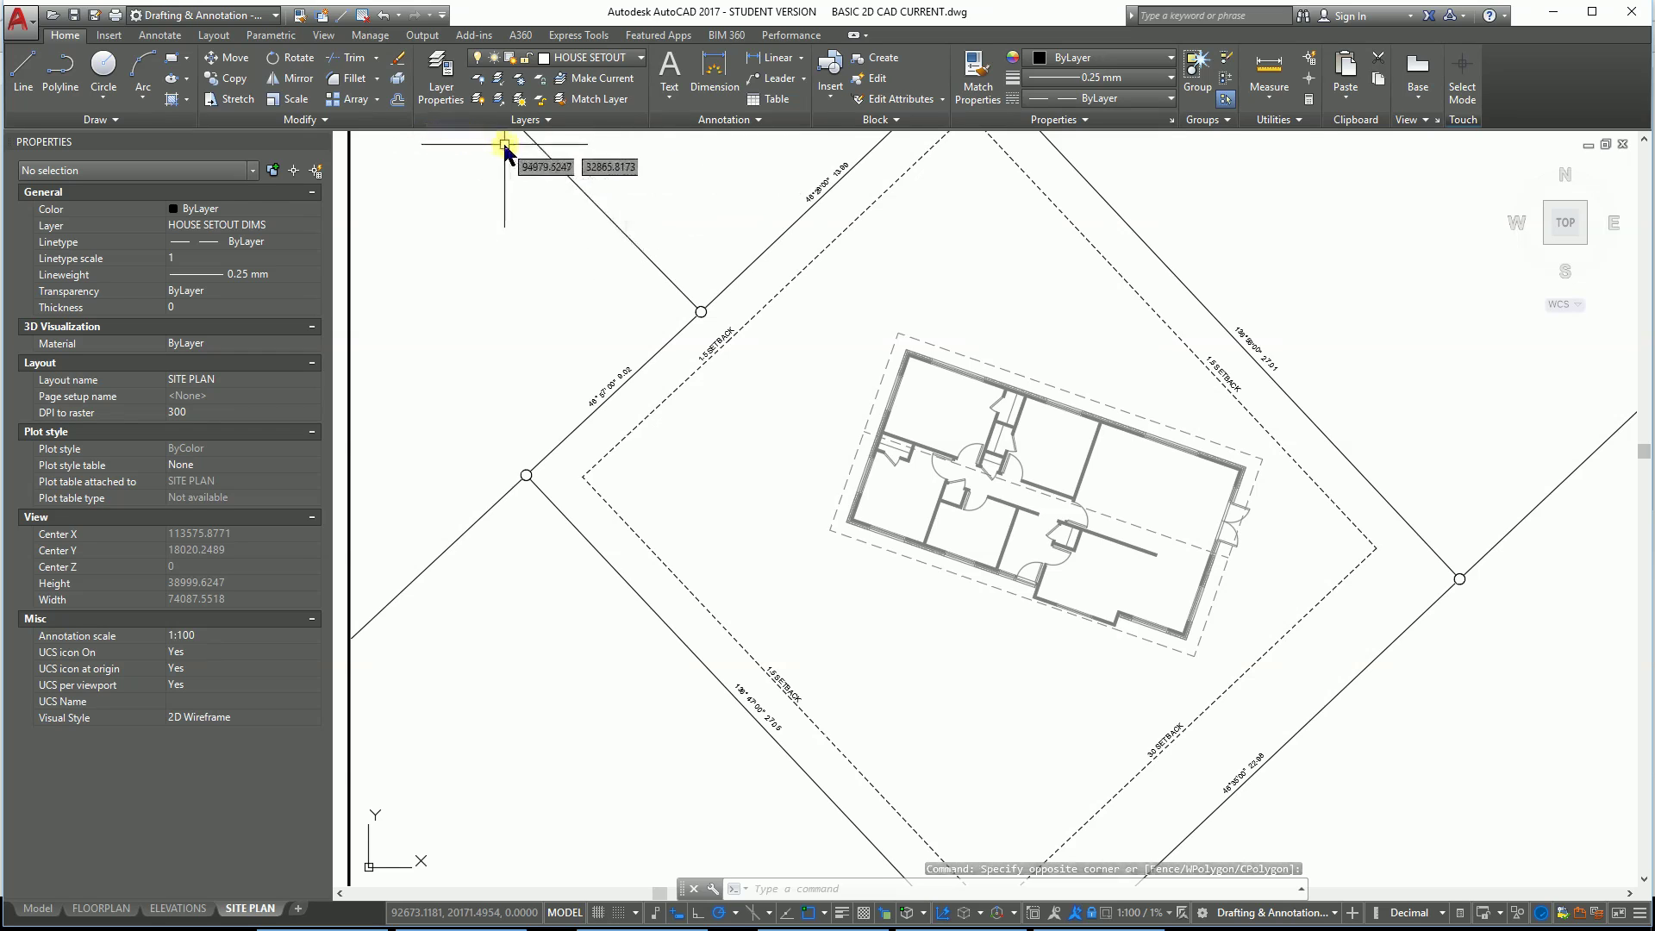
Step: Add an aligned dimension from the house's northeast wall frame corner perpendicular to the 27.01 boundary
left_click(721, 99)
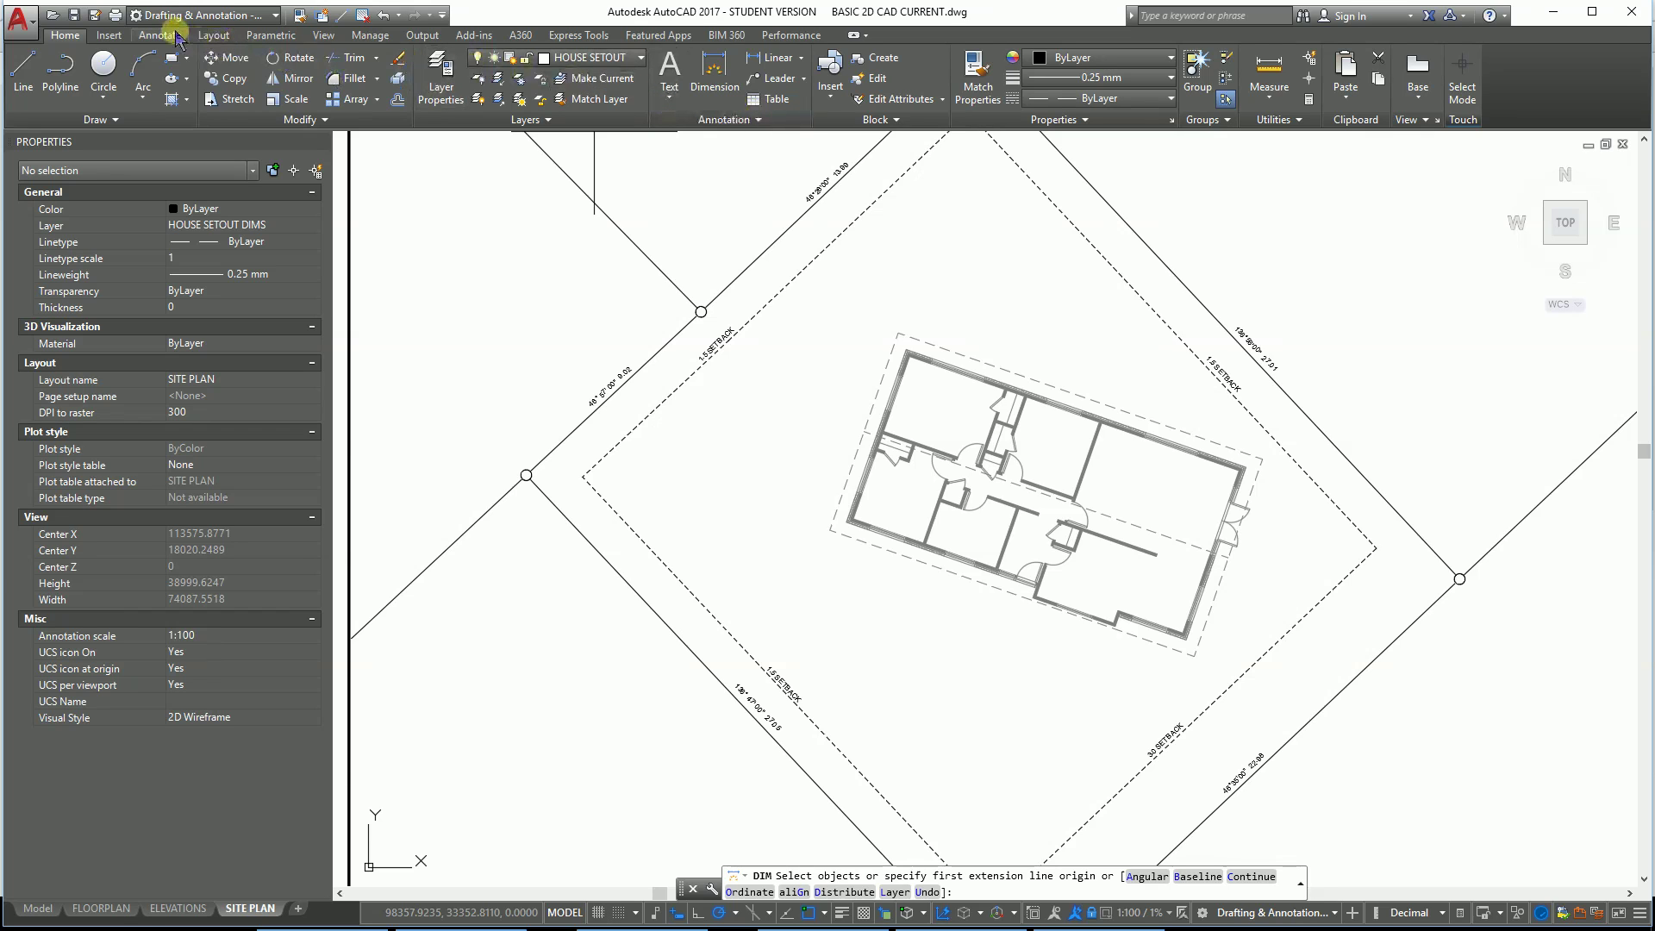
left_click(160, 35)
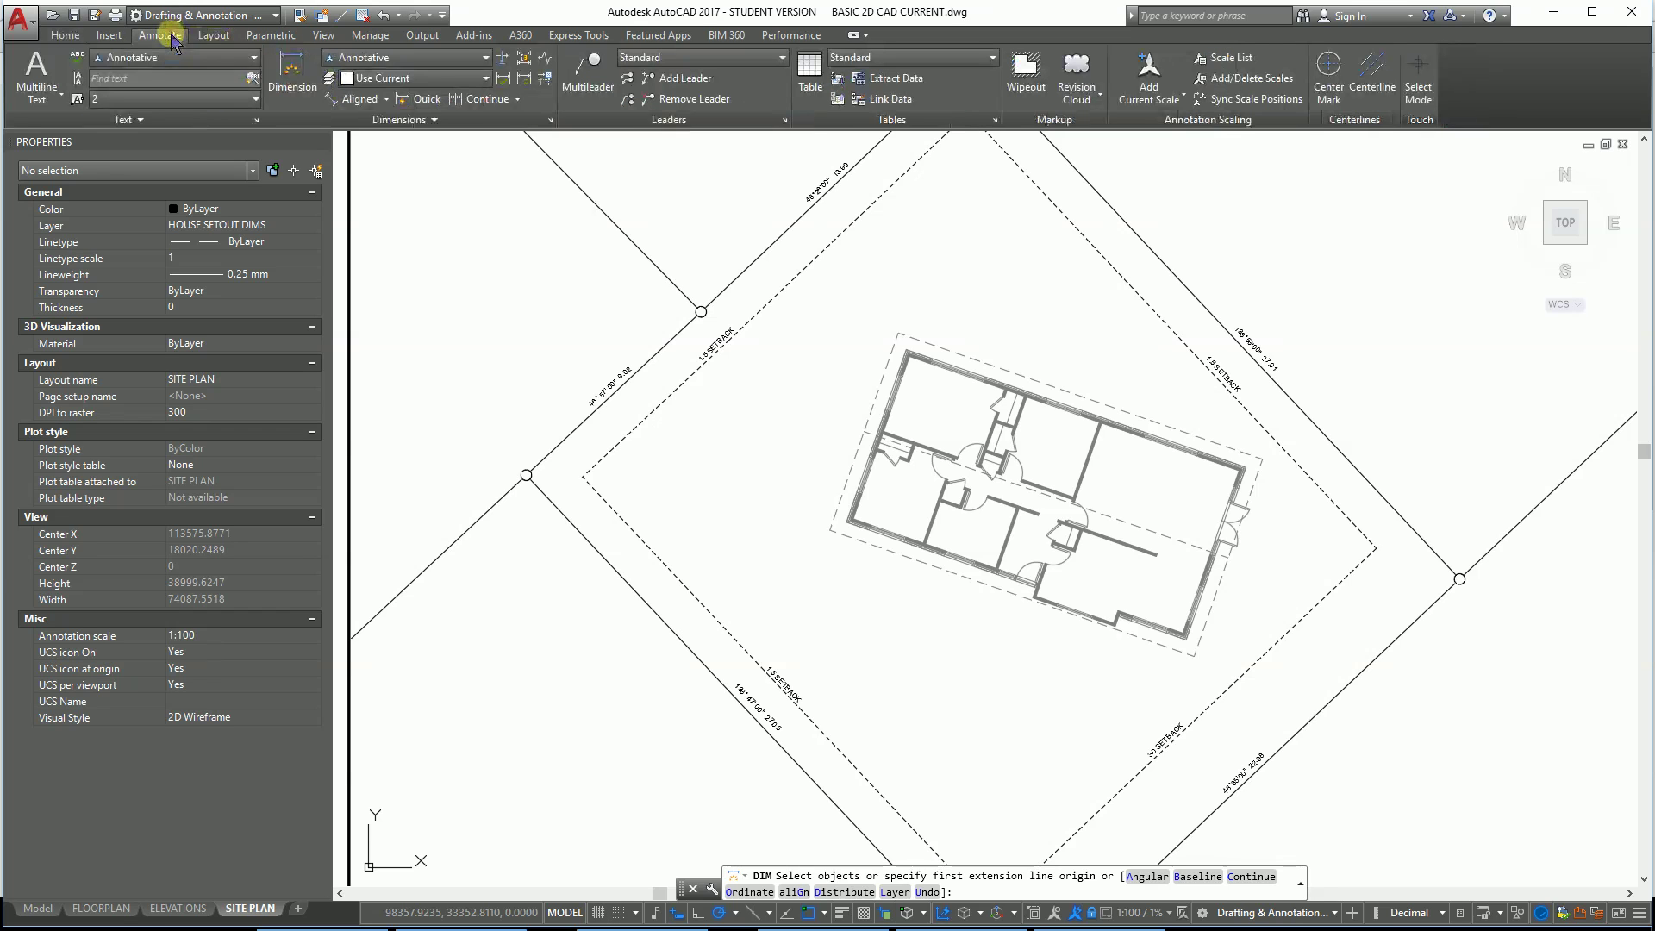
left_click(361, 99)
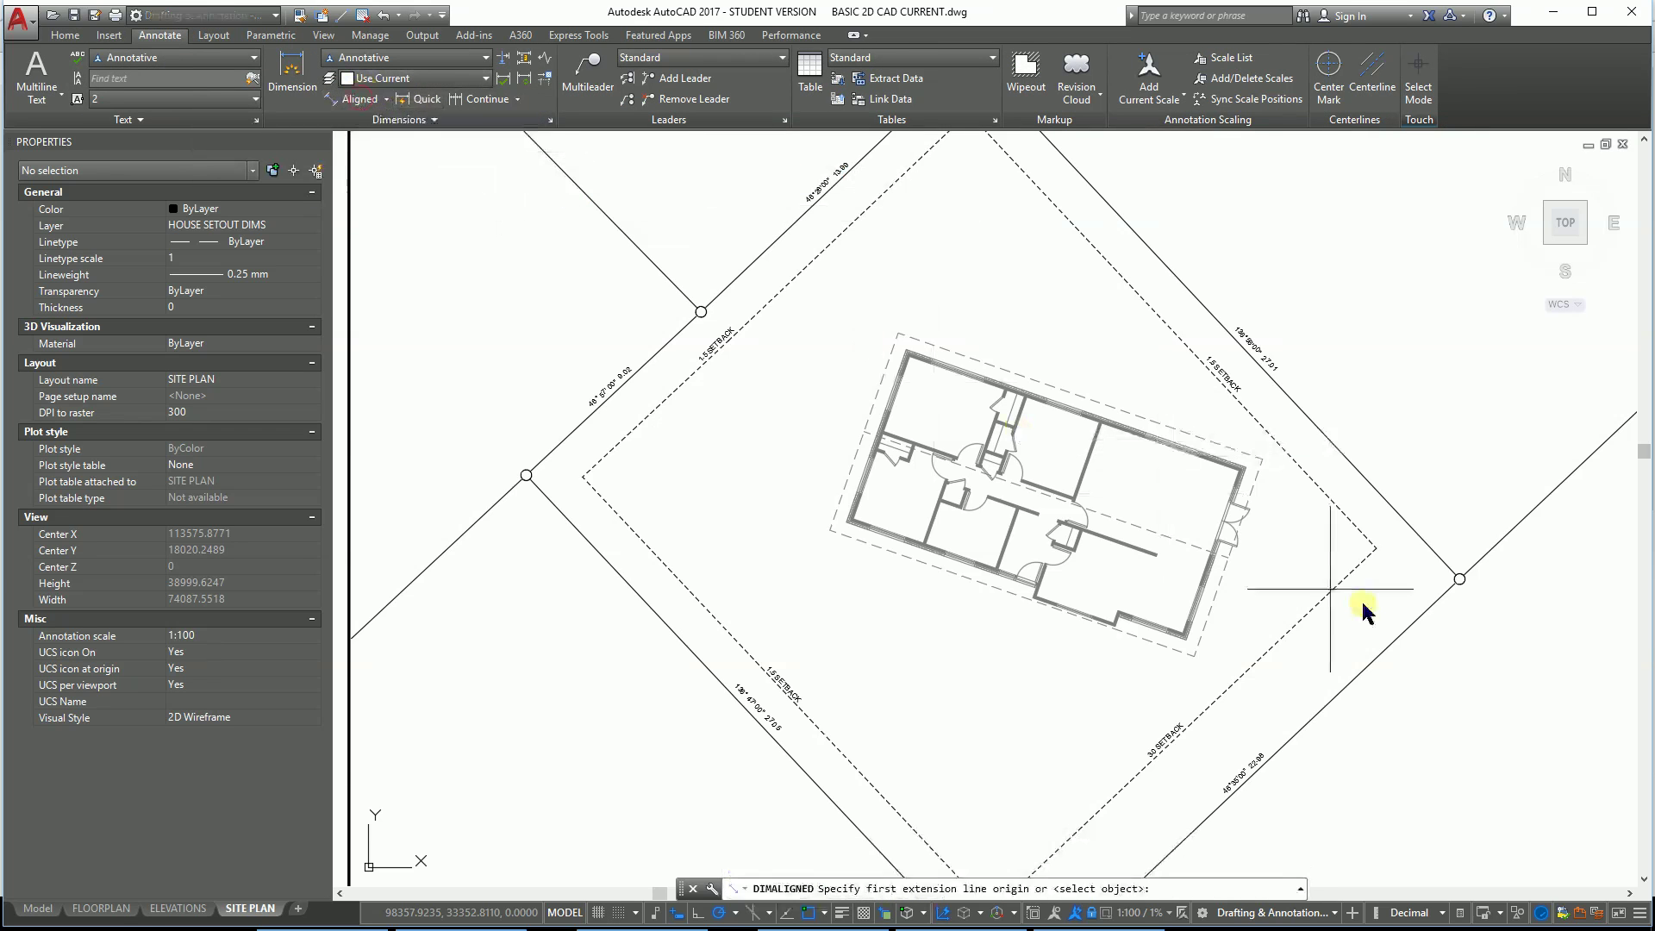
scroll(1233, 469, "up", 8)
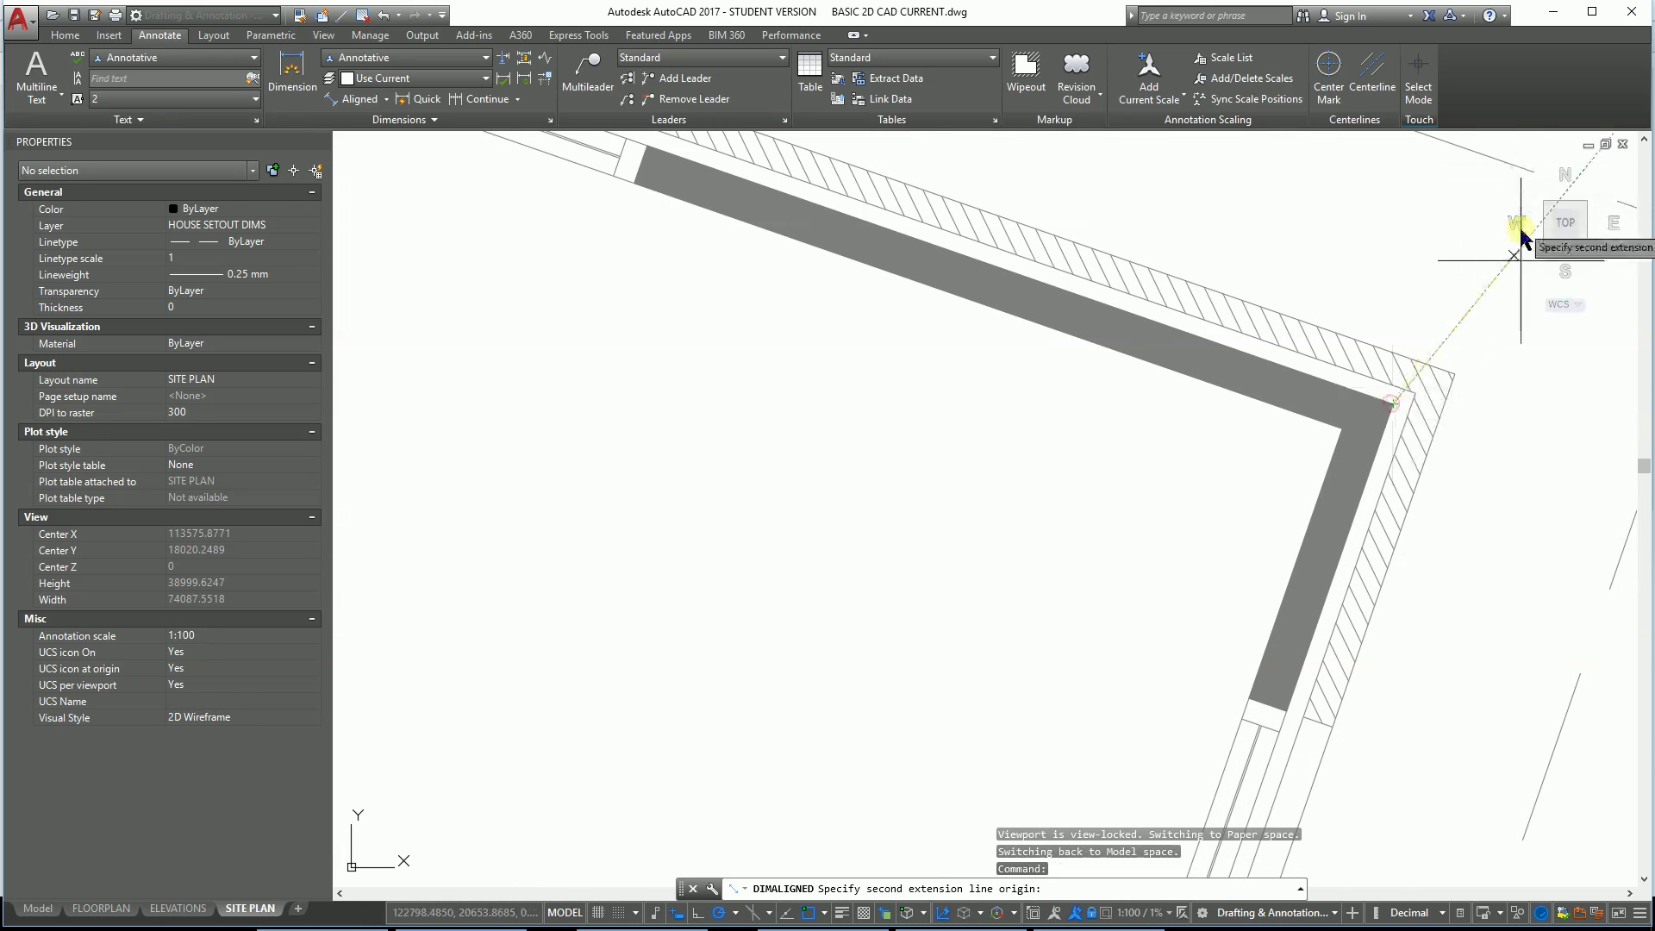
scroll(1565, 305, "down", 5)
scroll(1566, 305, "up", 3)
middle_click_drag(1565, 305, 887, 787)
scroll(887, 787, "down", 3)
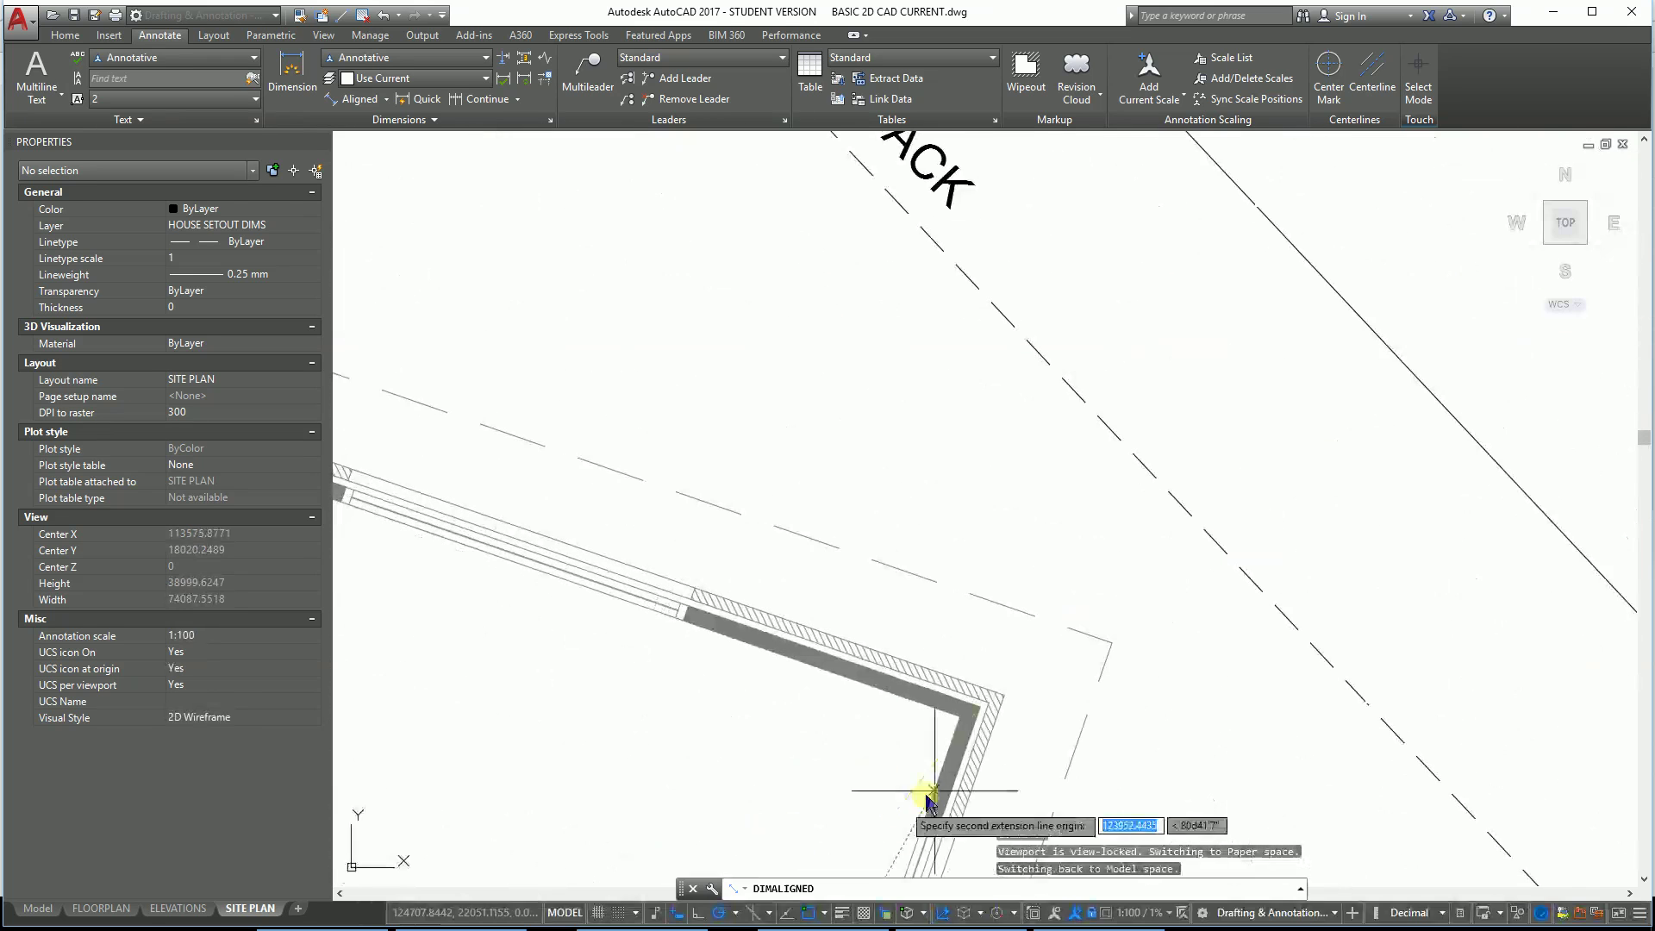
left_click(1035, 707)
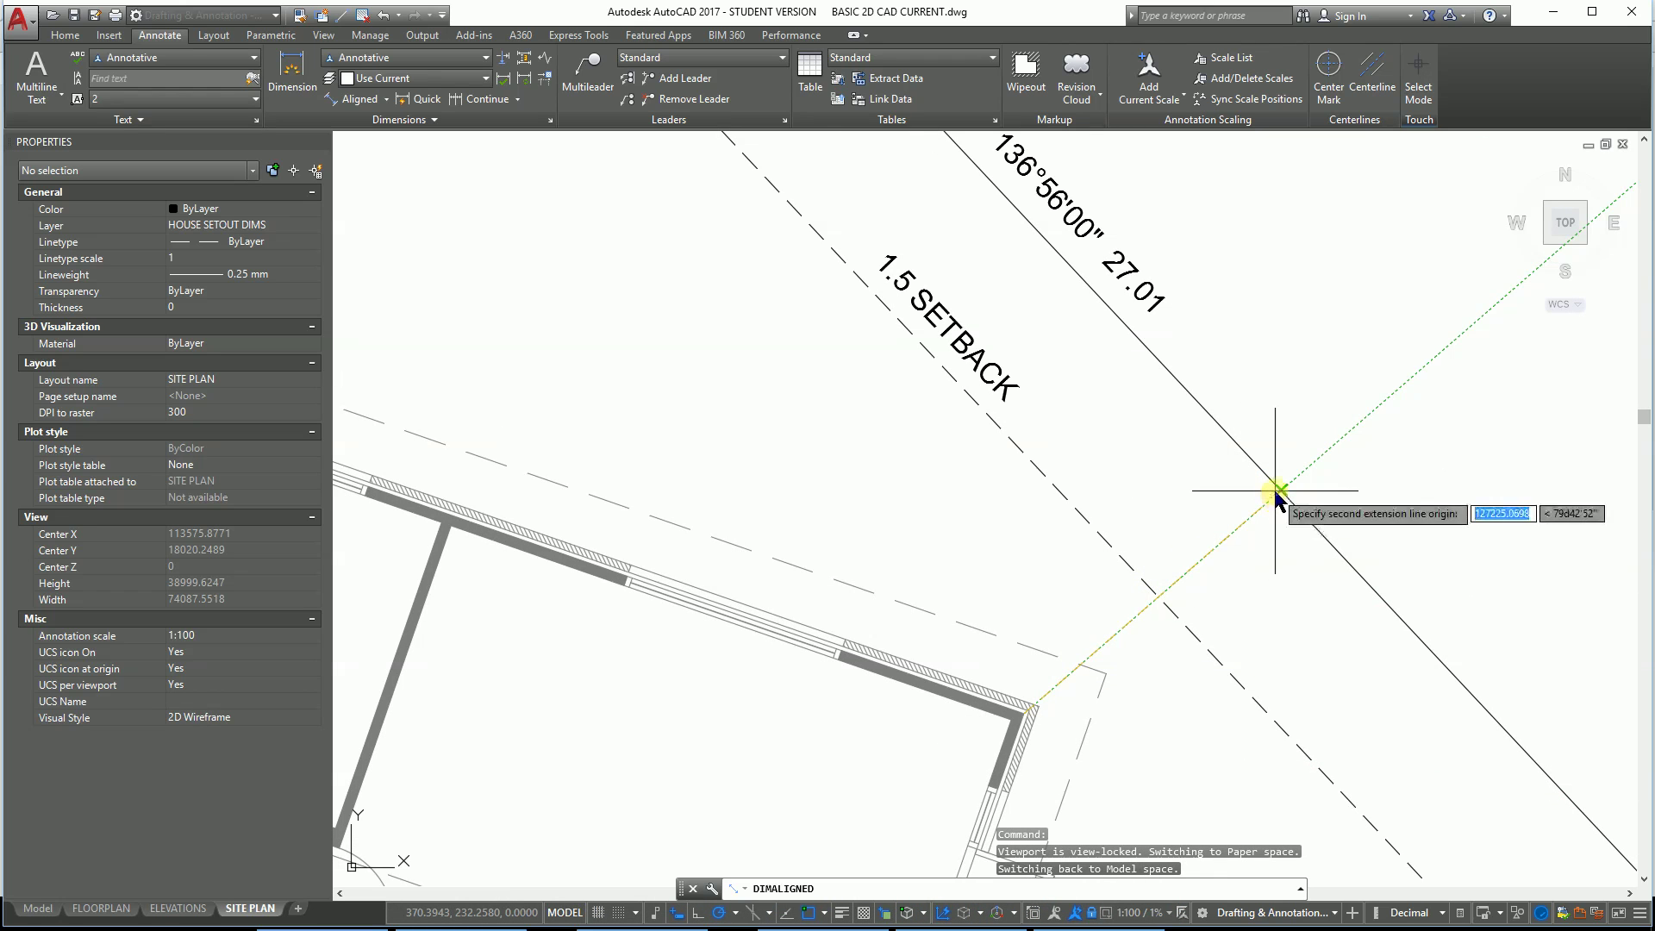
left_click(1265, 481)
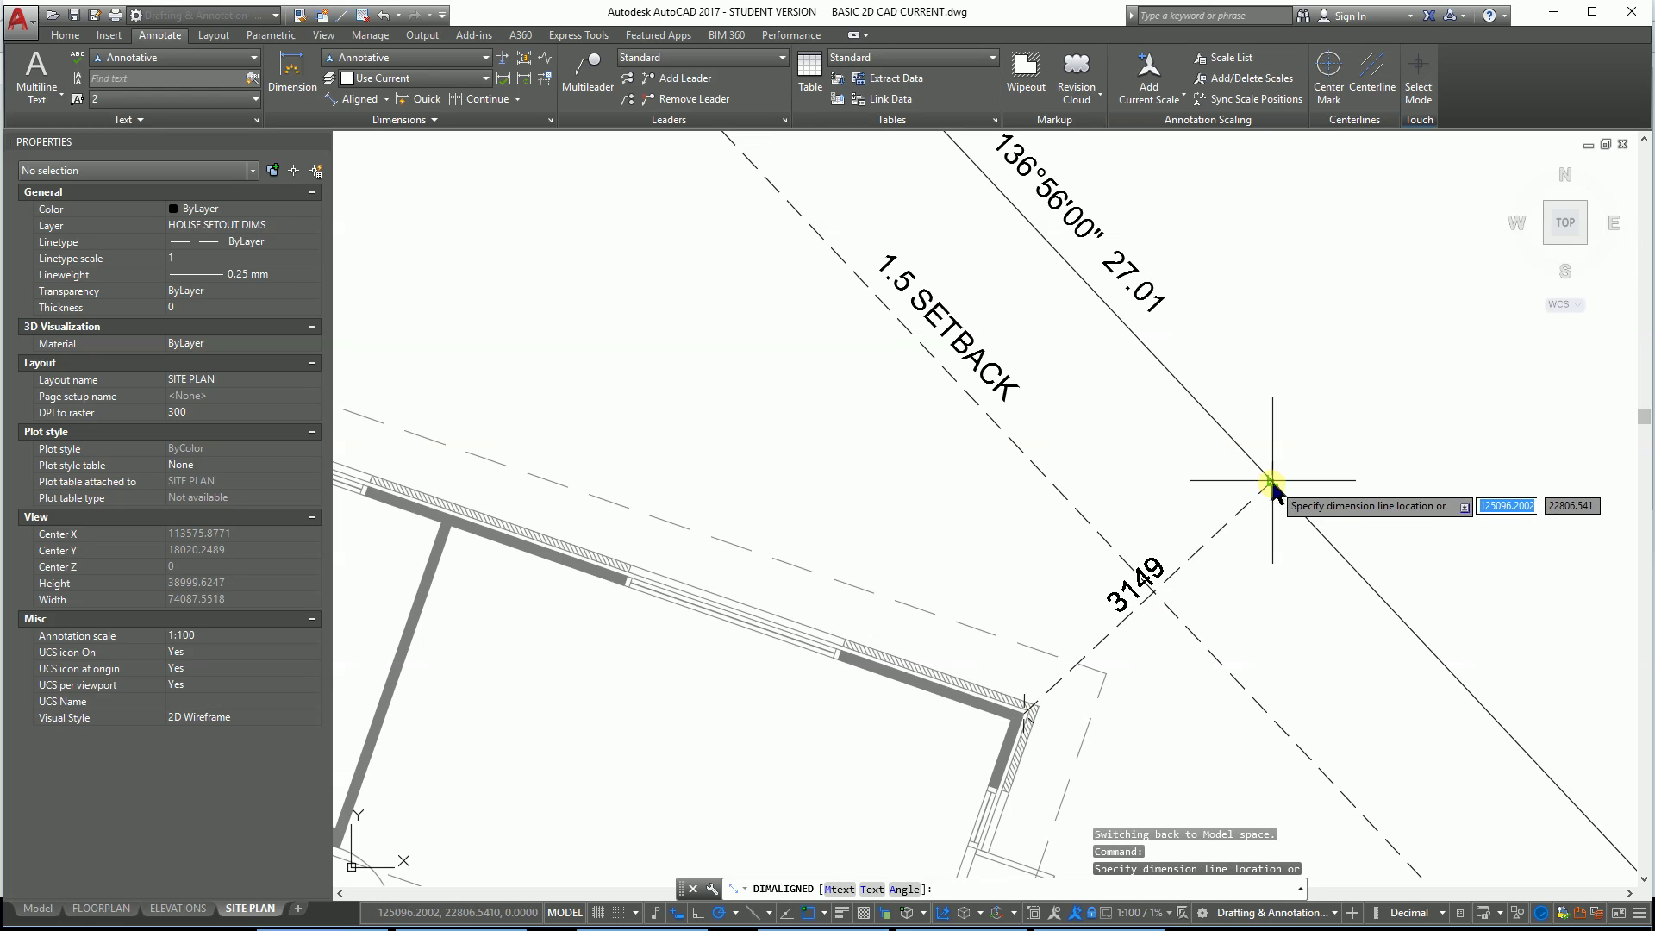
left_click(1270, 477)
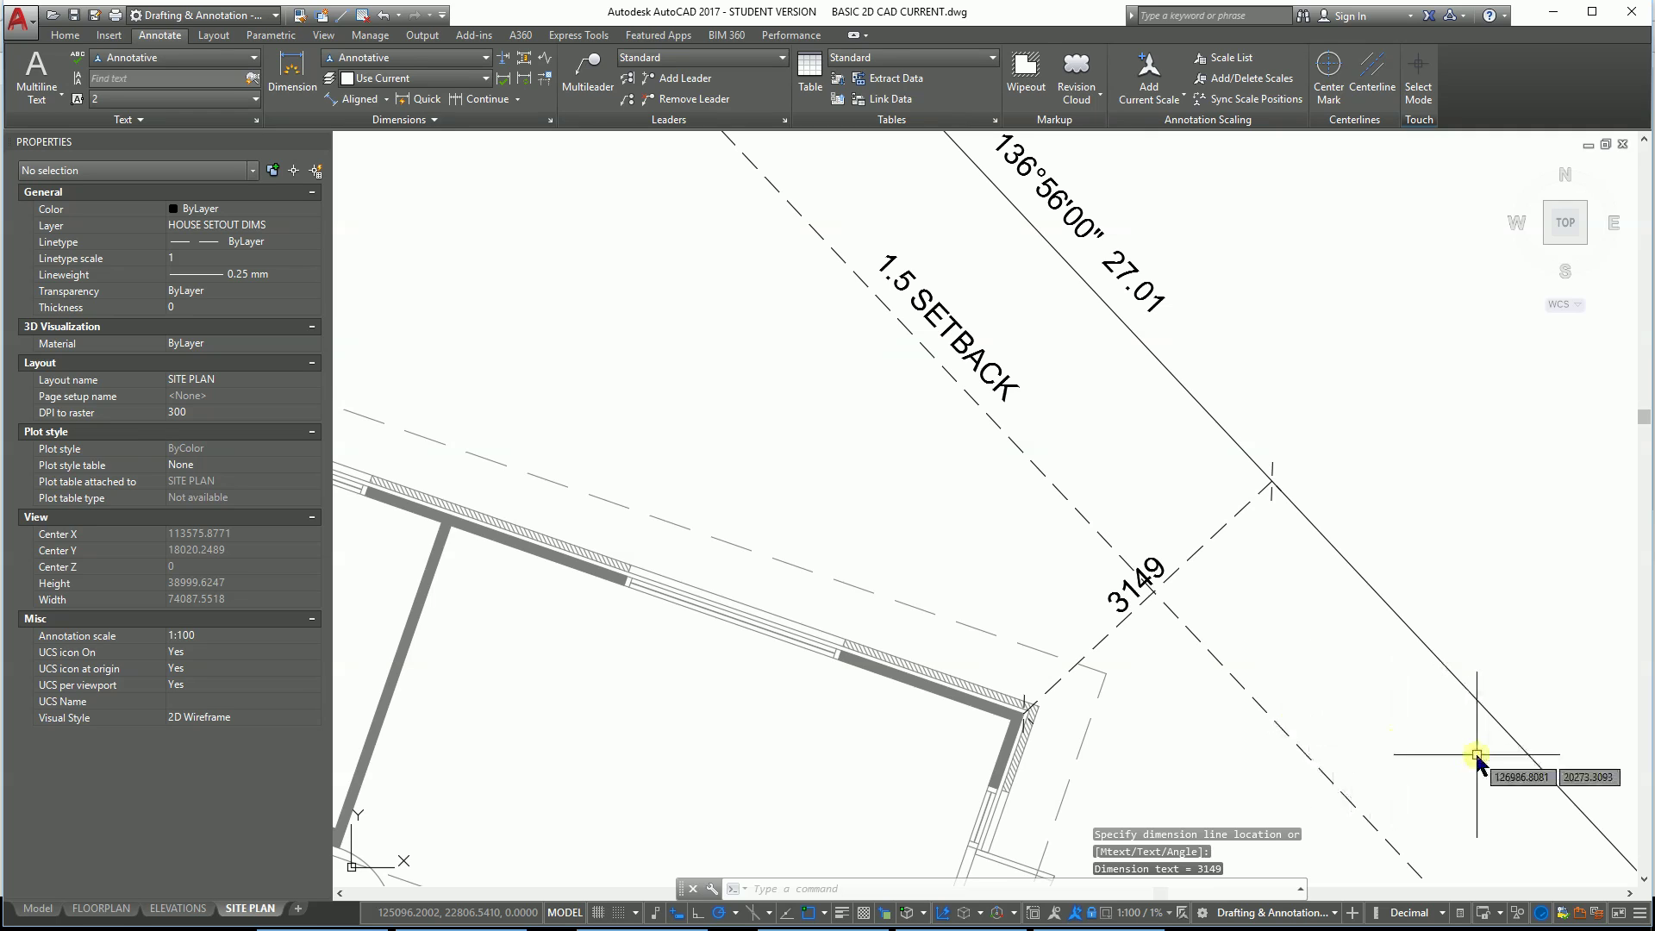
key("Escape")
key("Escape")
key("Escape")
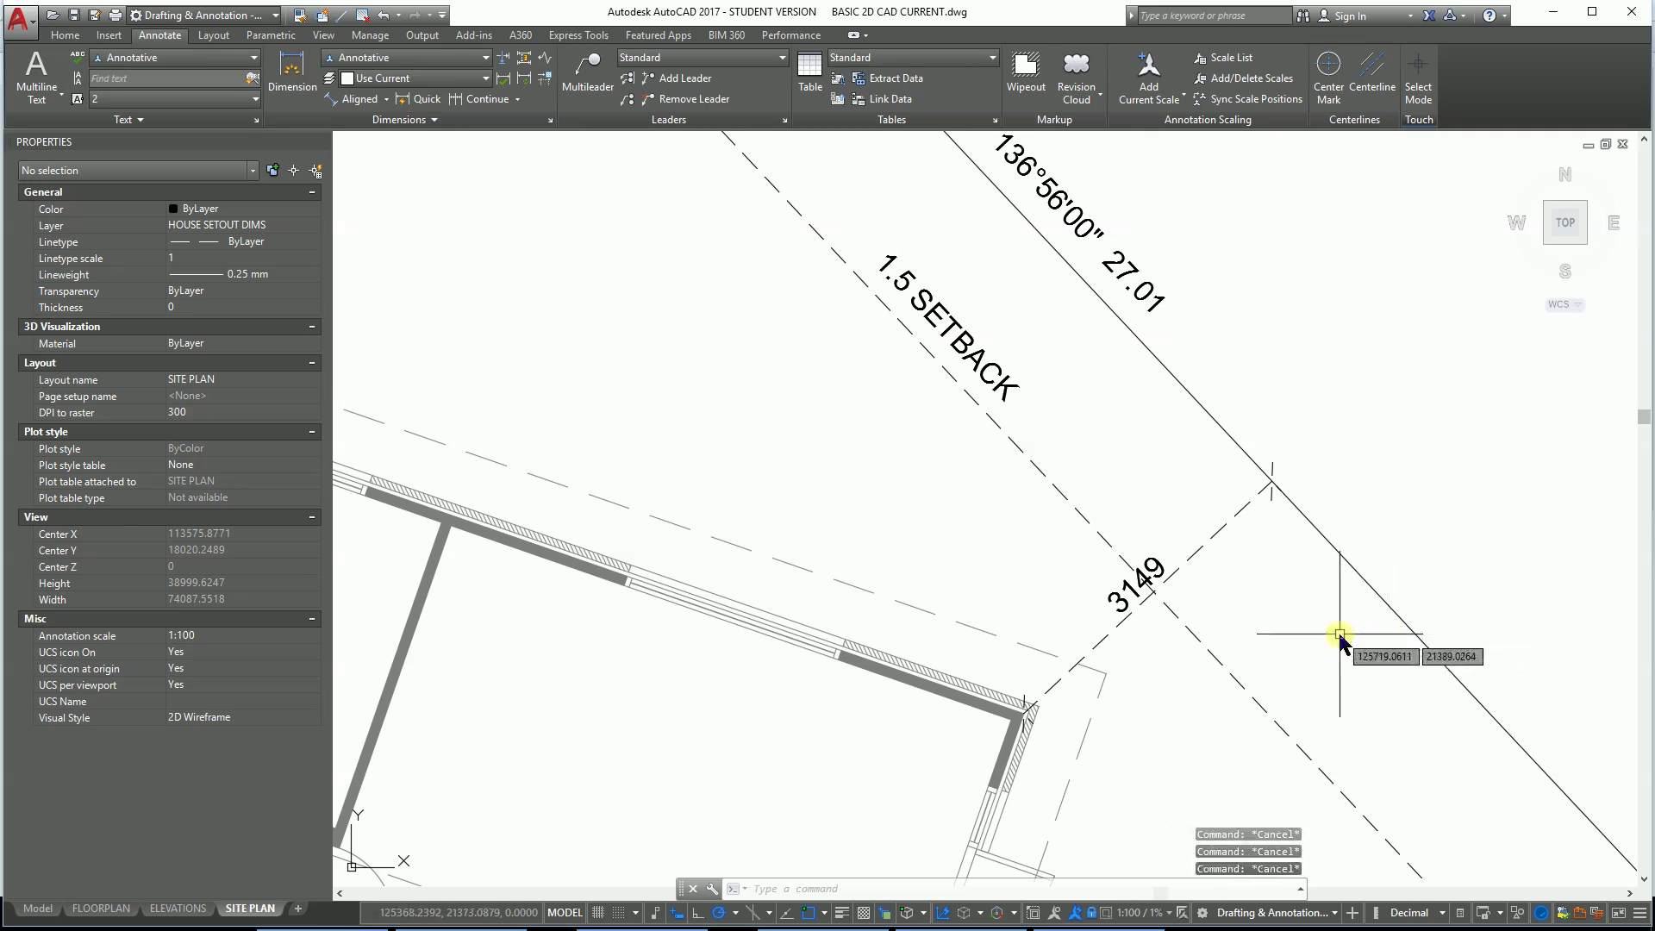
Step: Add an aligned dimension along the 27.01 boundary from the corner offset dimension's end to the eastern boundary peg, placed just outside the boundary
scroll(1338, 633, "down", 3)
scroll(1089, 417, "up", 3)
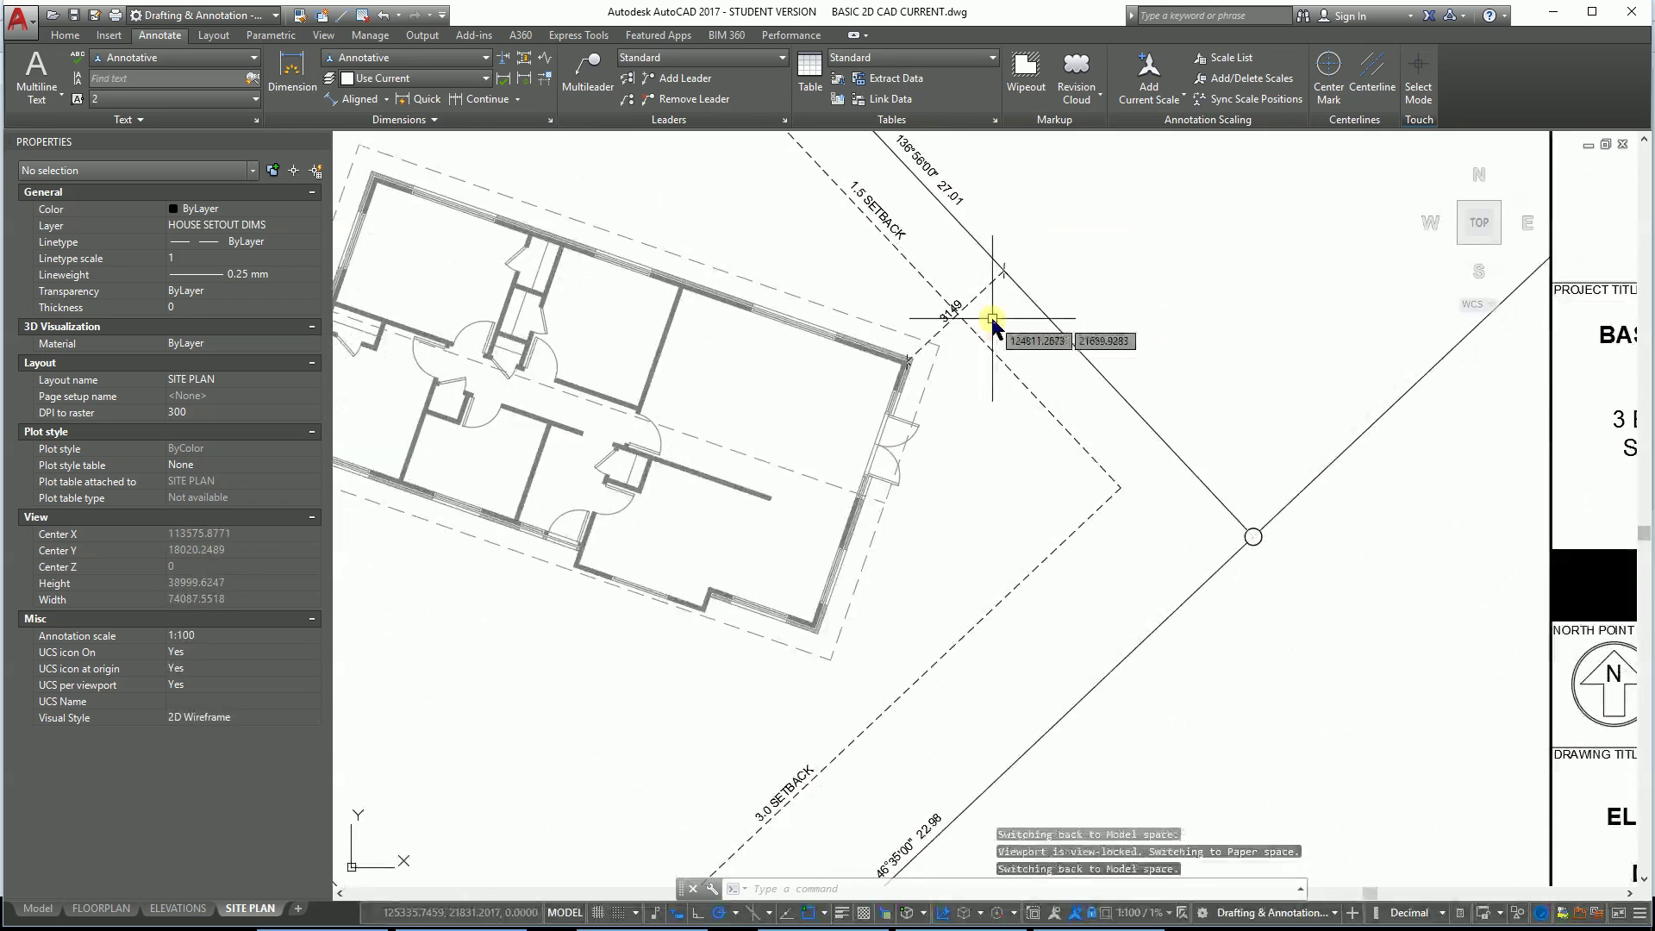
scroll(983, 349, "up", 3)
scroll(997, 380, "down", 2)
scroll(1172, 432, "up", 2)
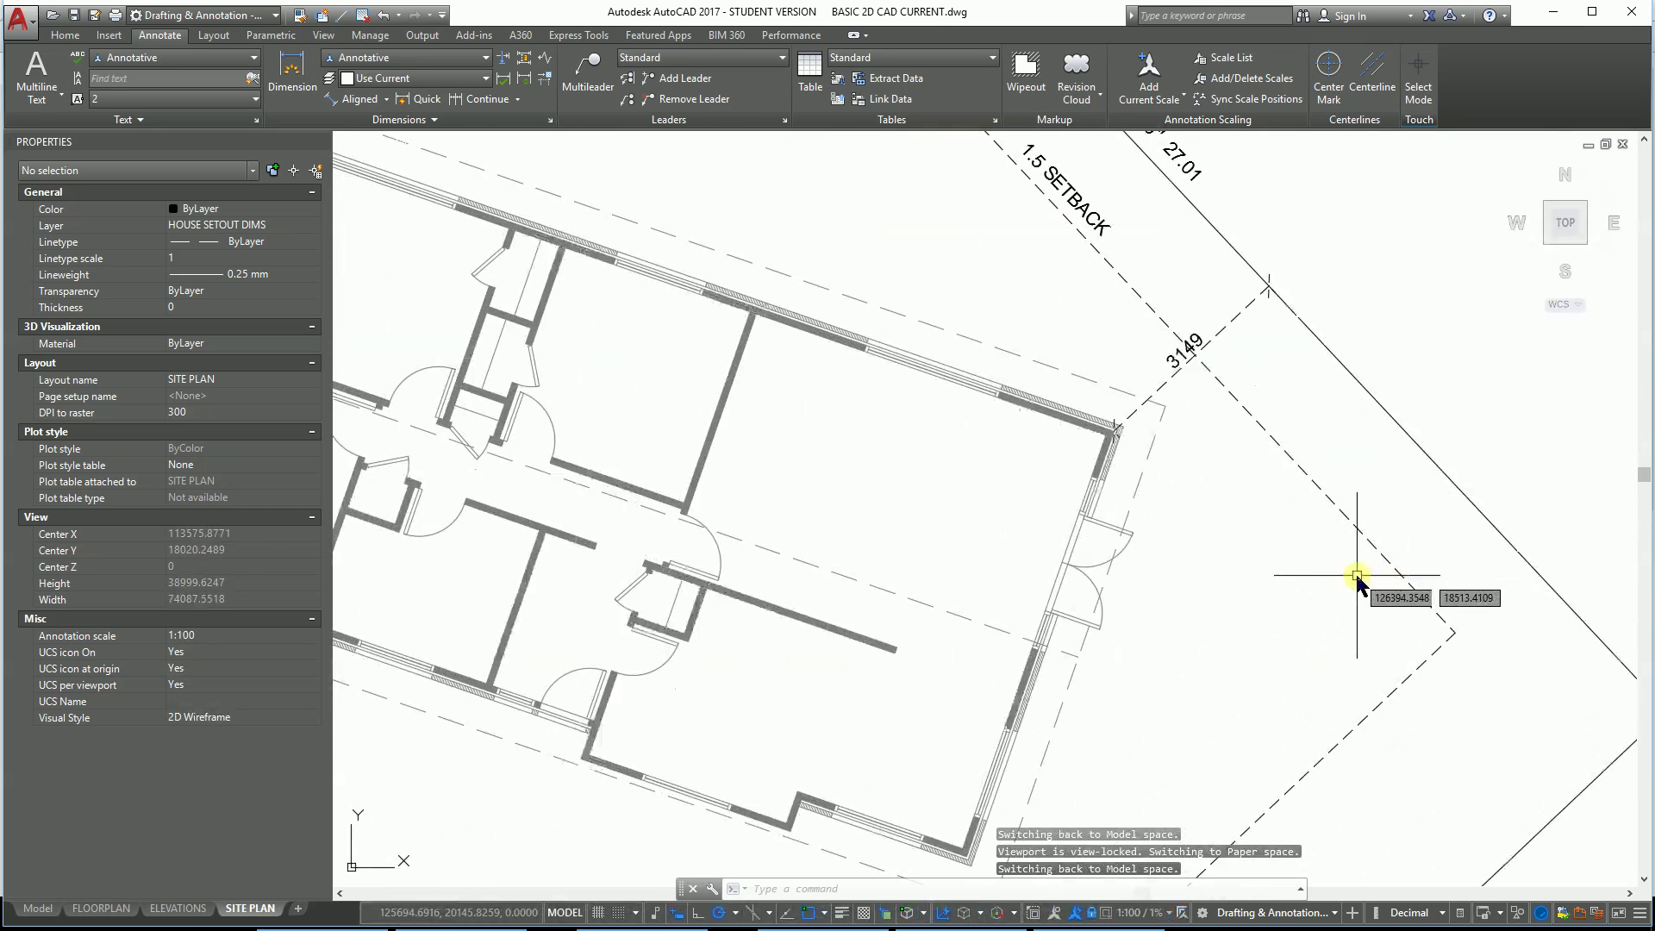
scroll(1345, 573, "down", 3)
scroll(1035, 443, "up", 2)
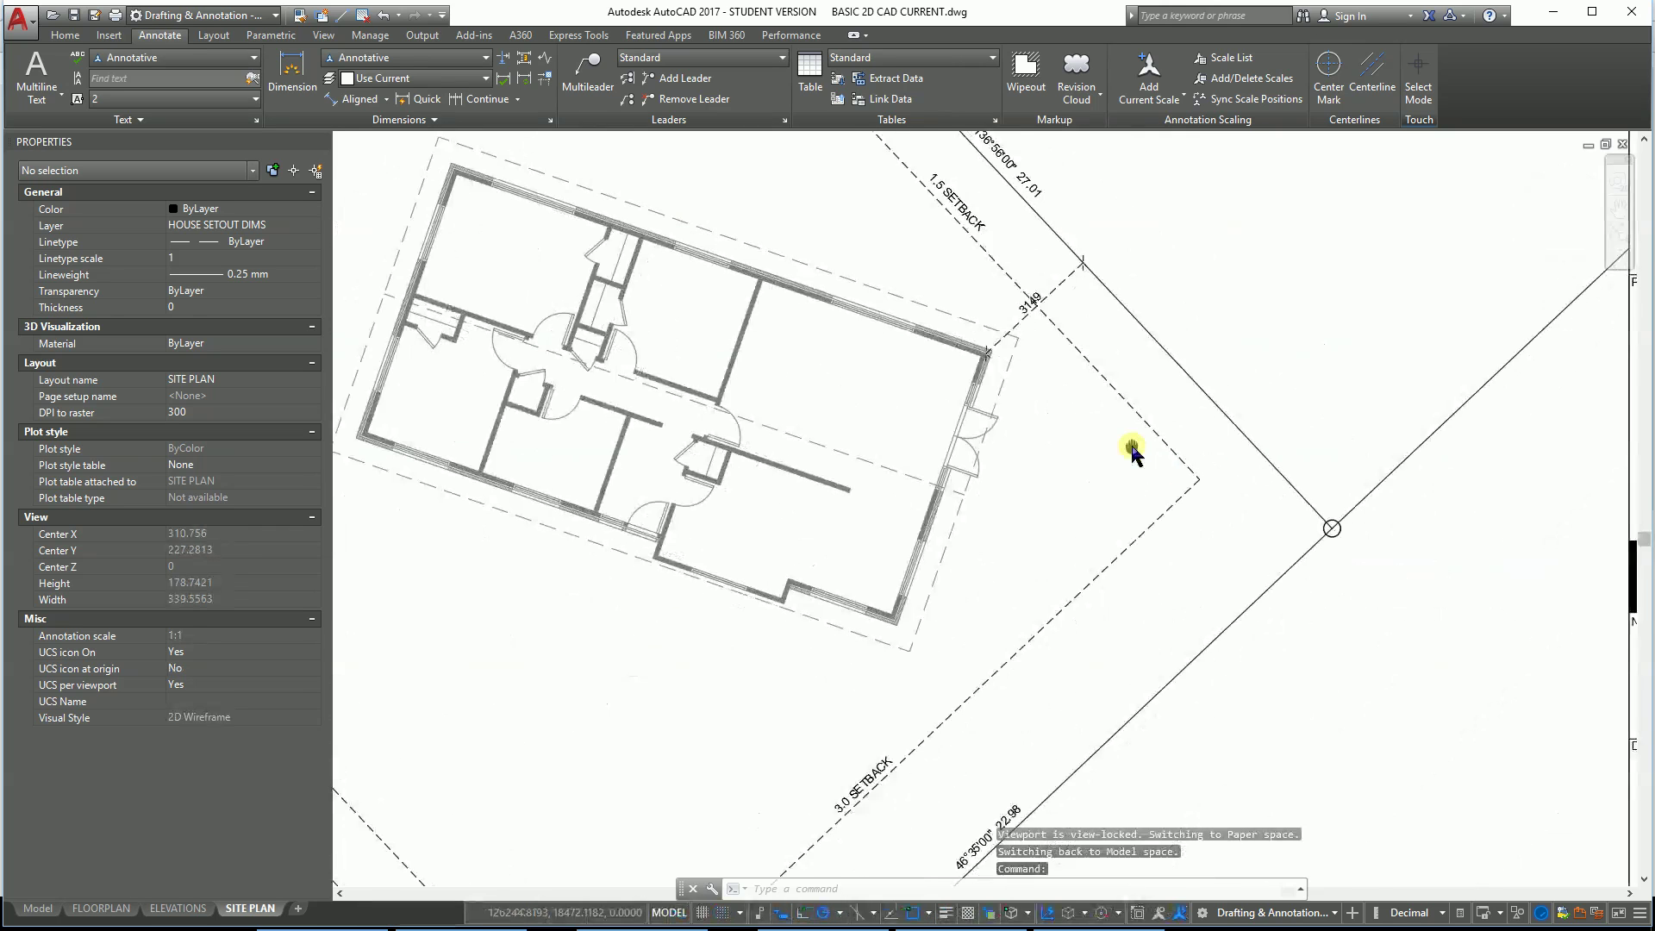
scroll(1060, 399, "up", 1)
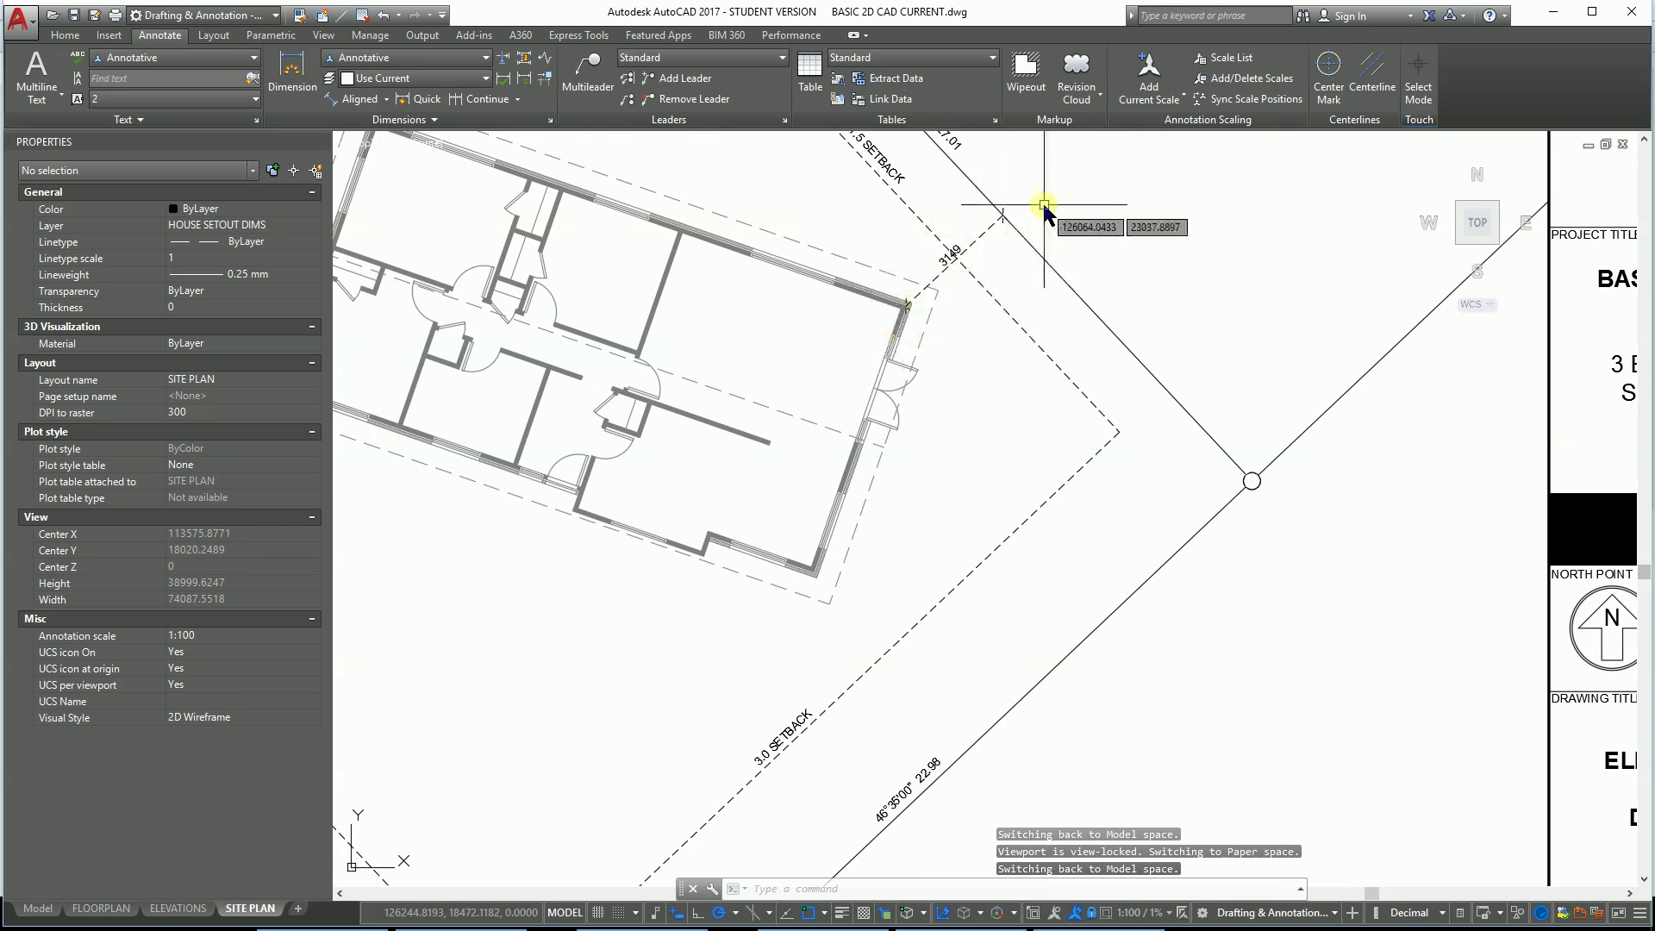
left_click(360, 99)
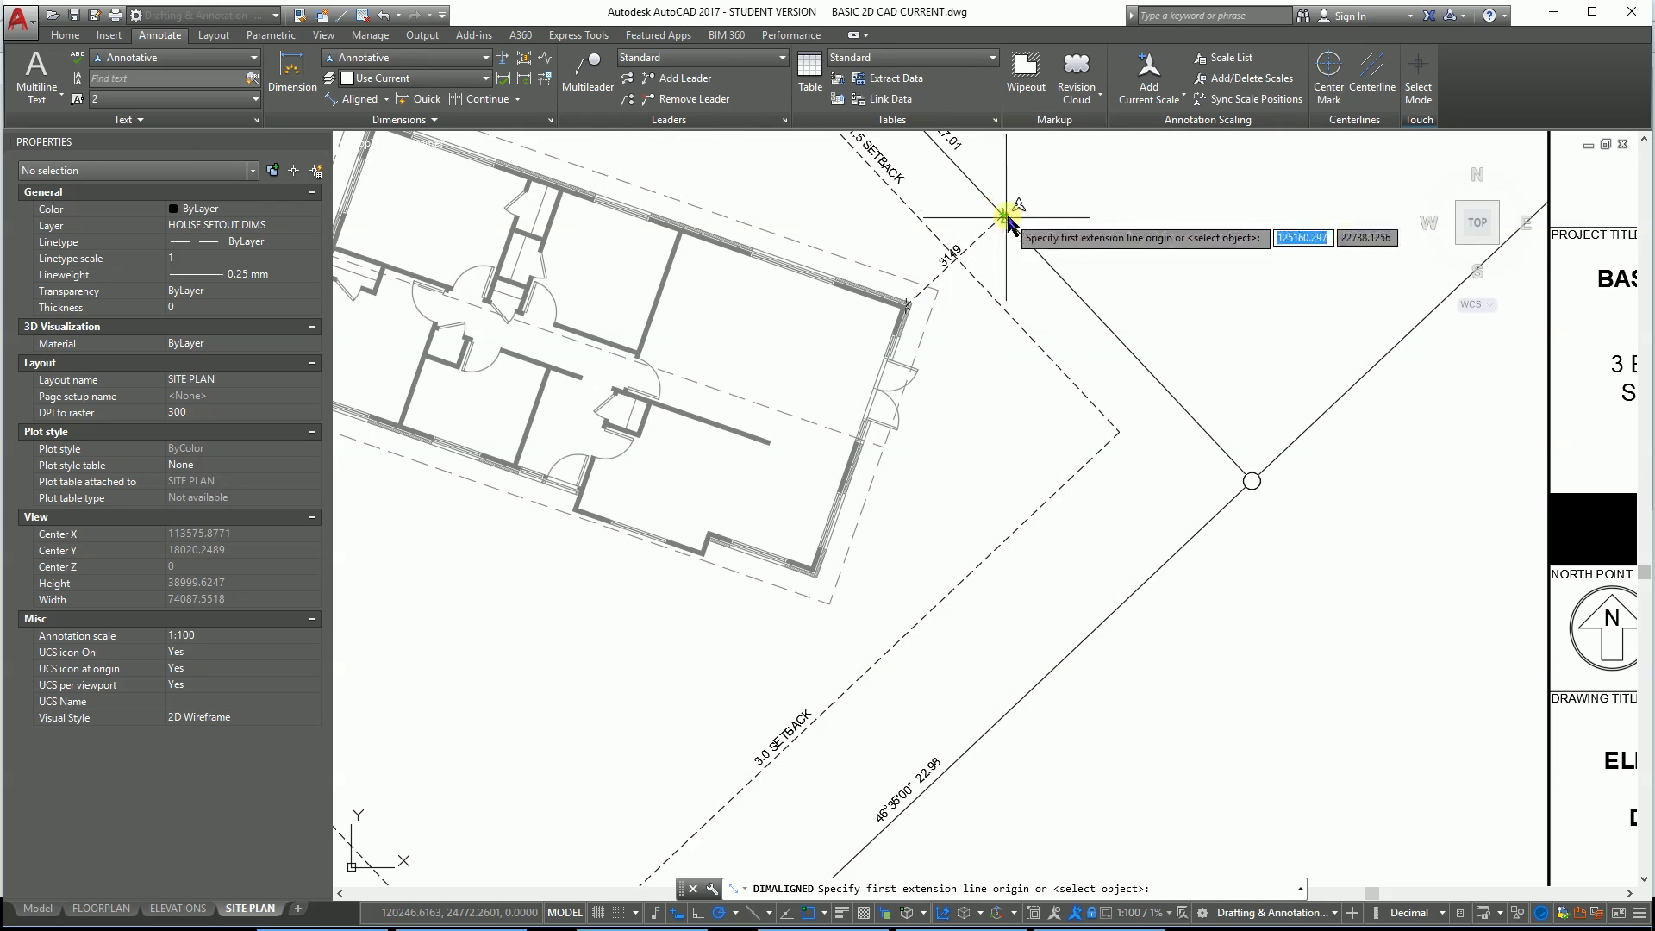
left_click(1005, 217)
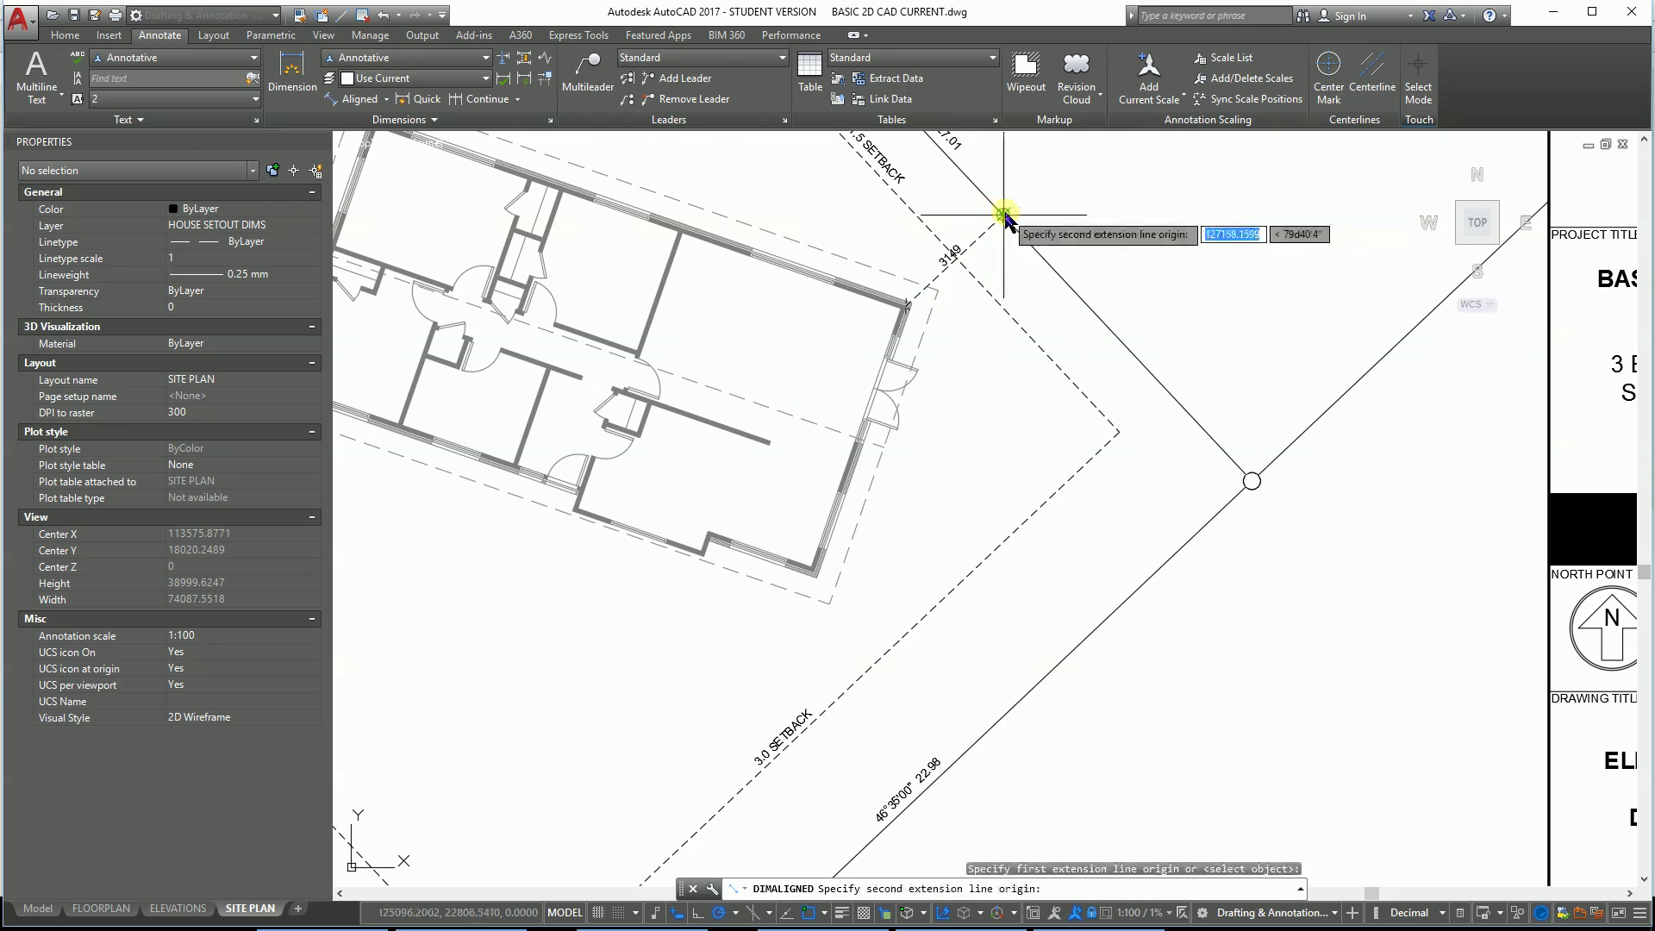
left_click(1252, 481)
scroll(1288, 496, "up", 3)
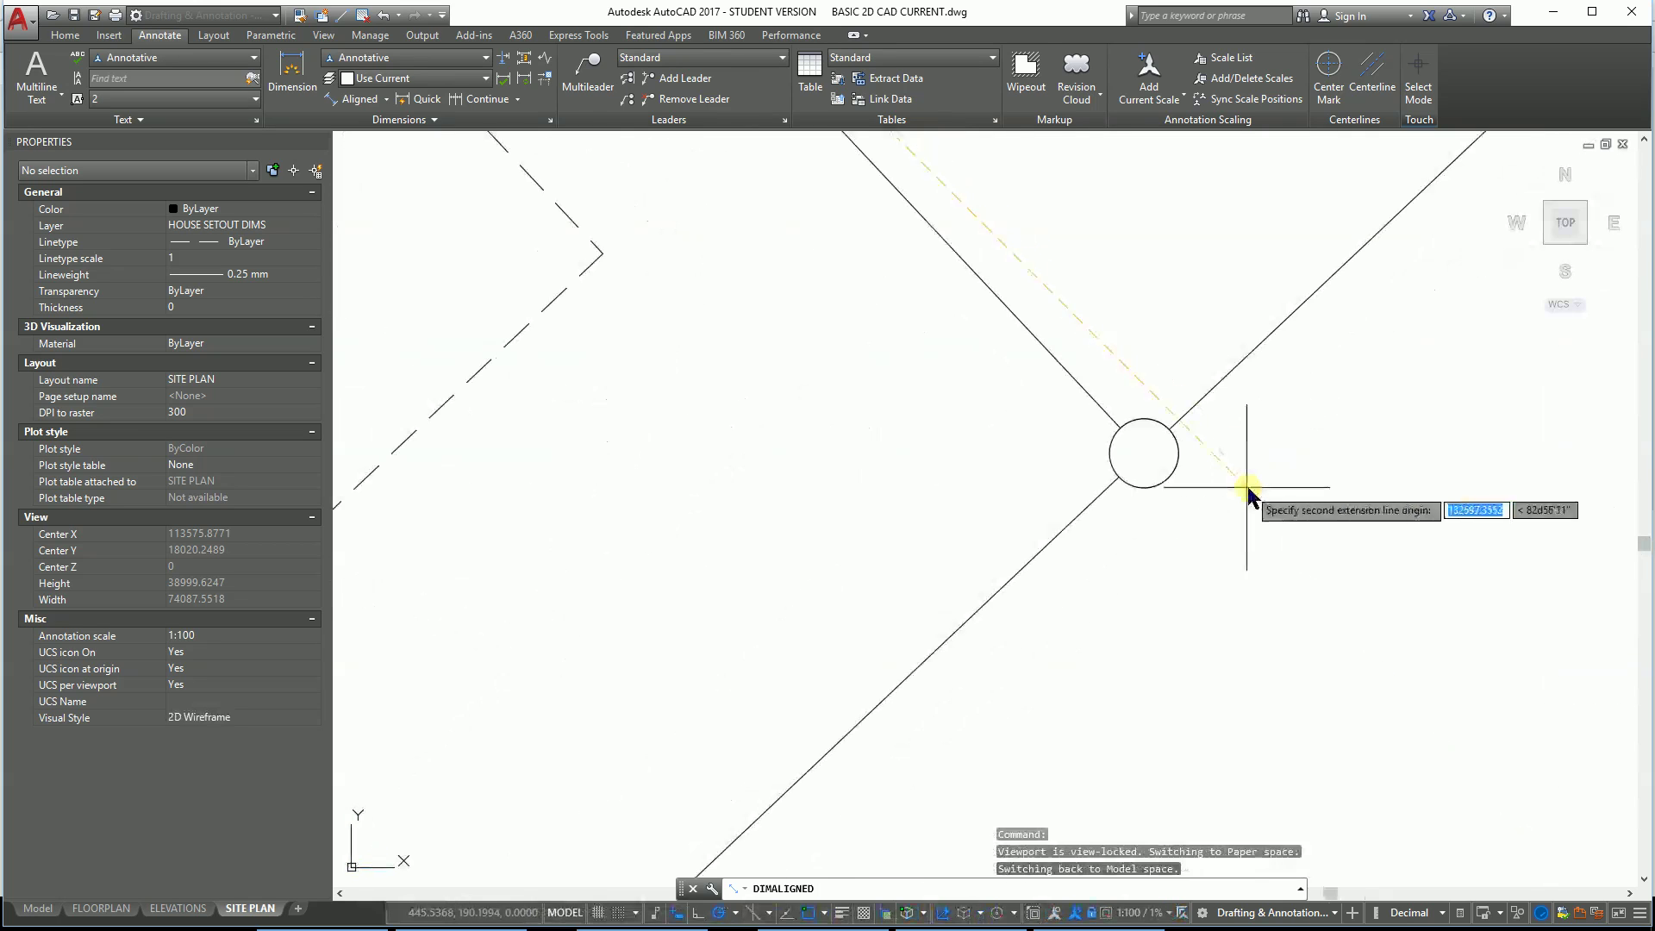
left_click(1133, 463)
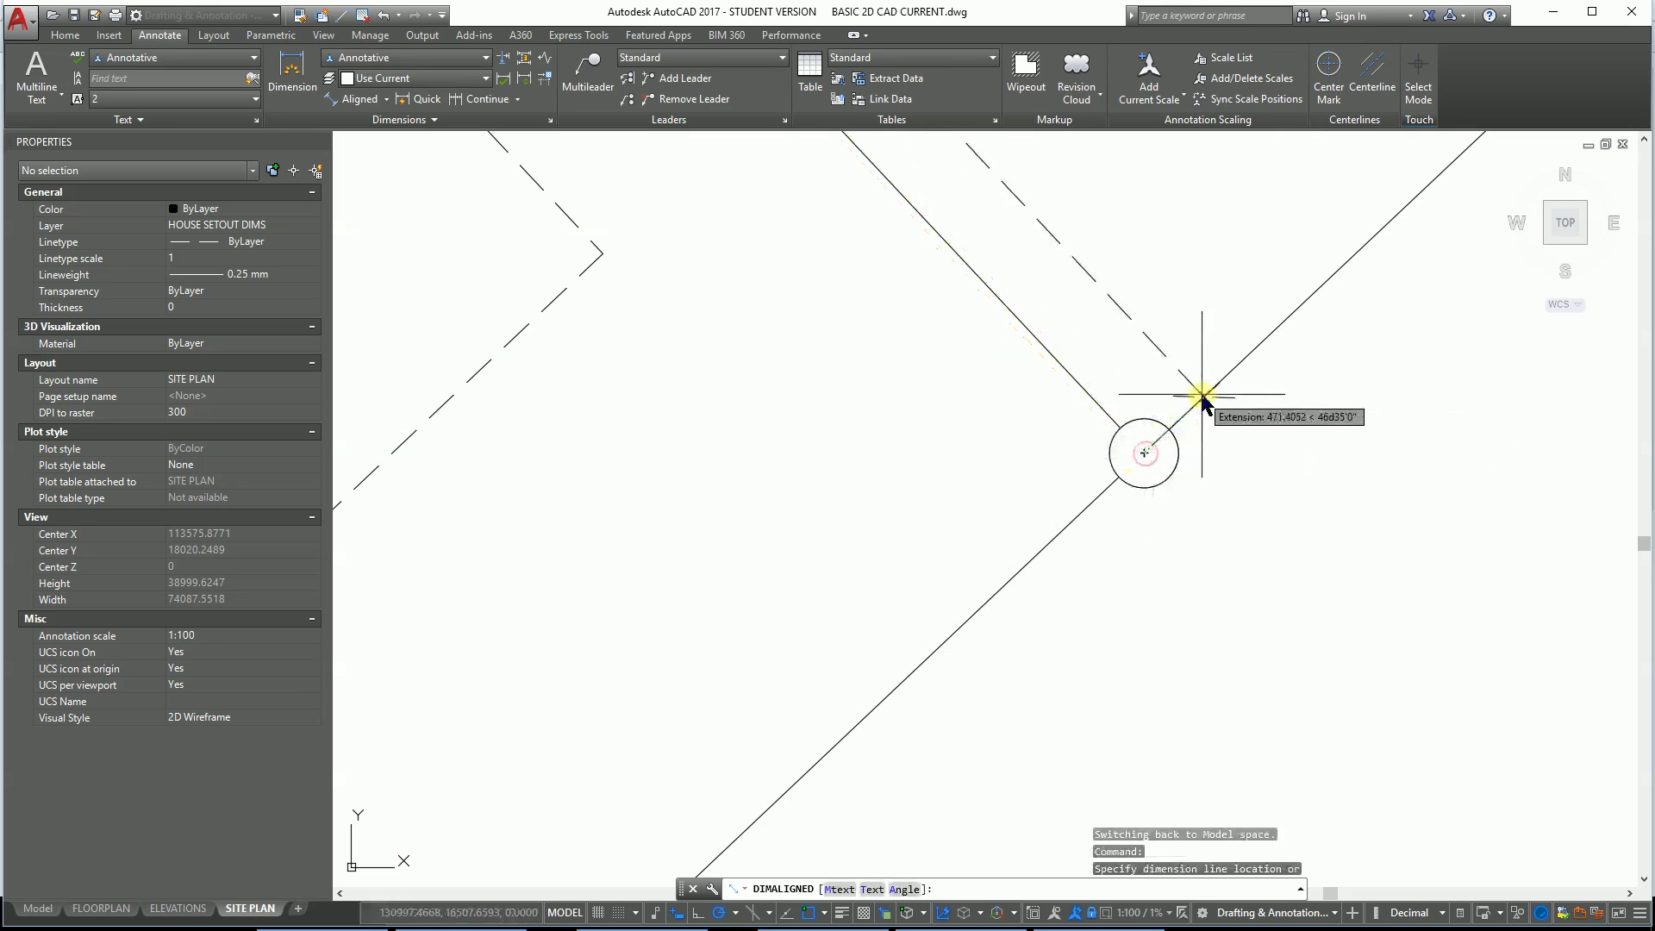
scroll(1307, 437, "down", 5)
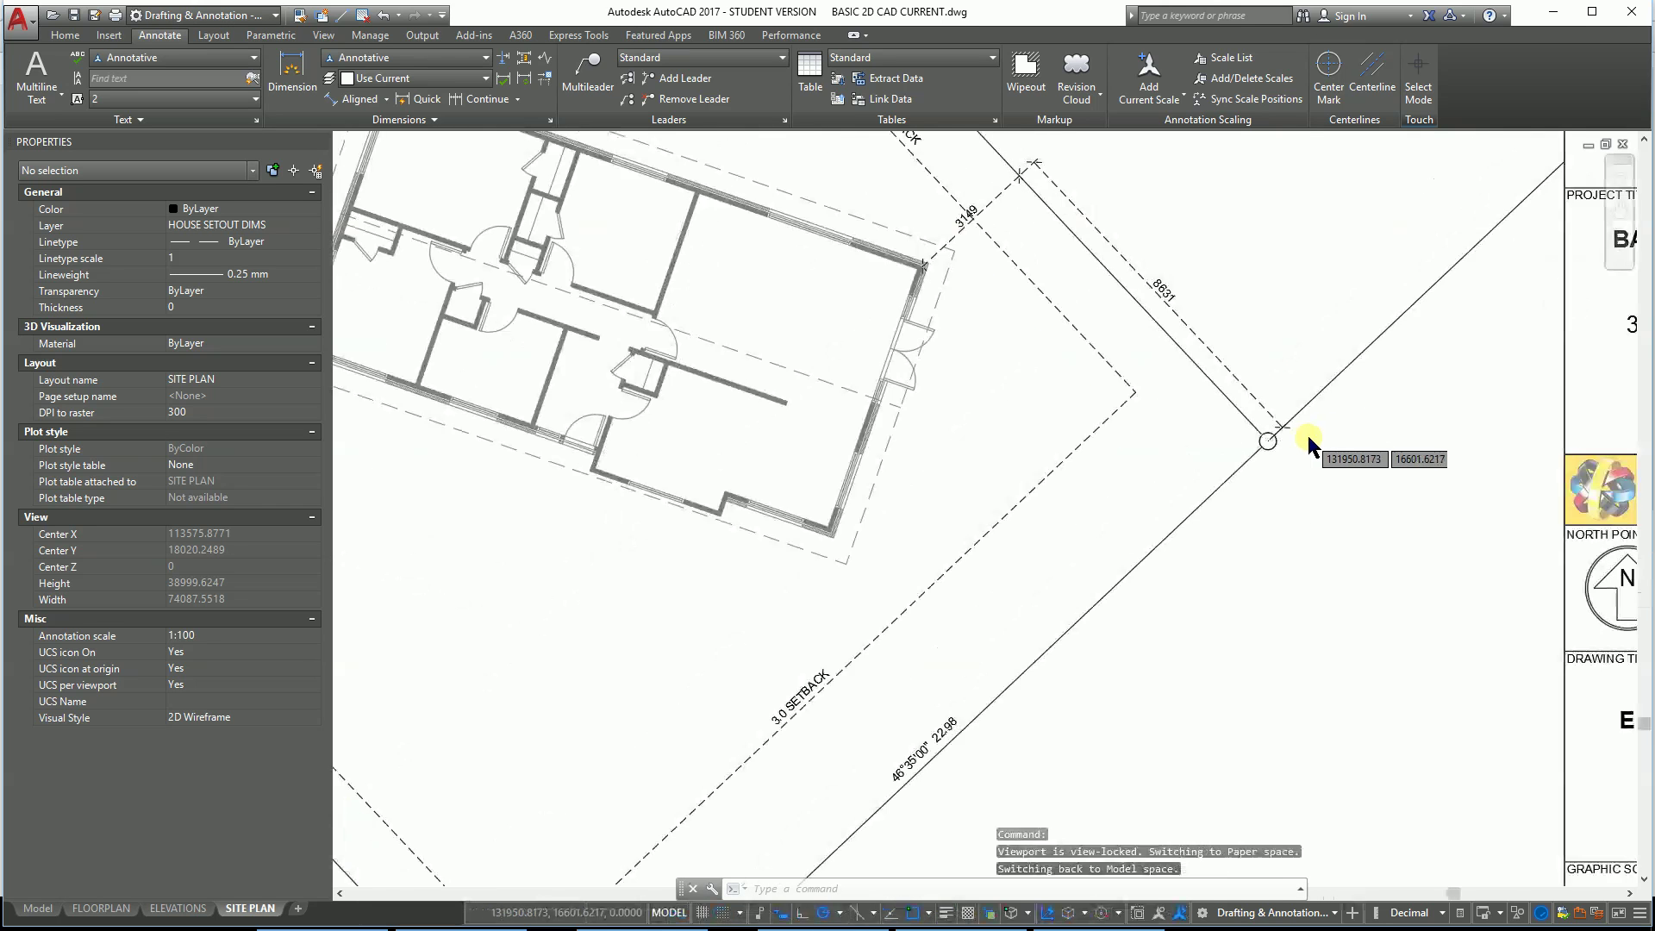
scroll(1308, 448, "up", 5)
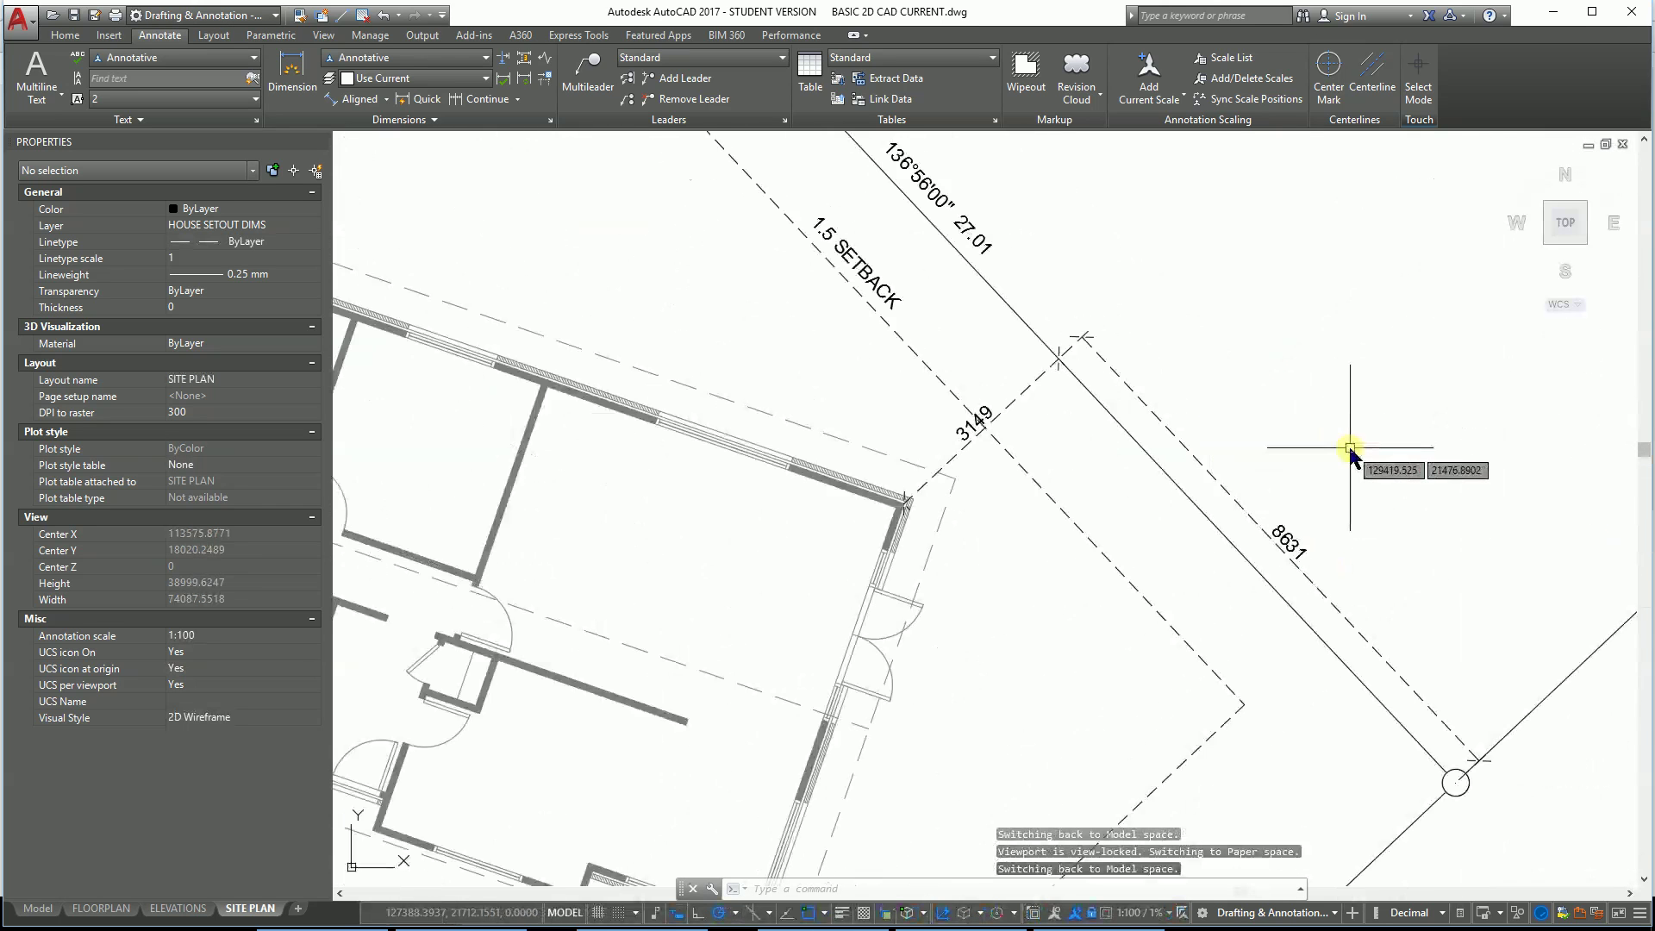
key("Escape")
key("Escape")
key("Escape")
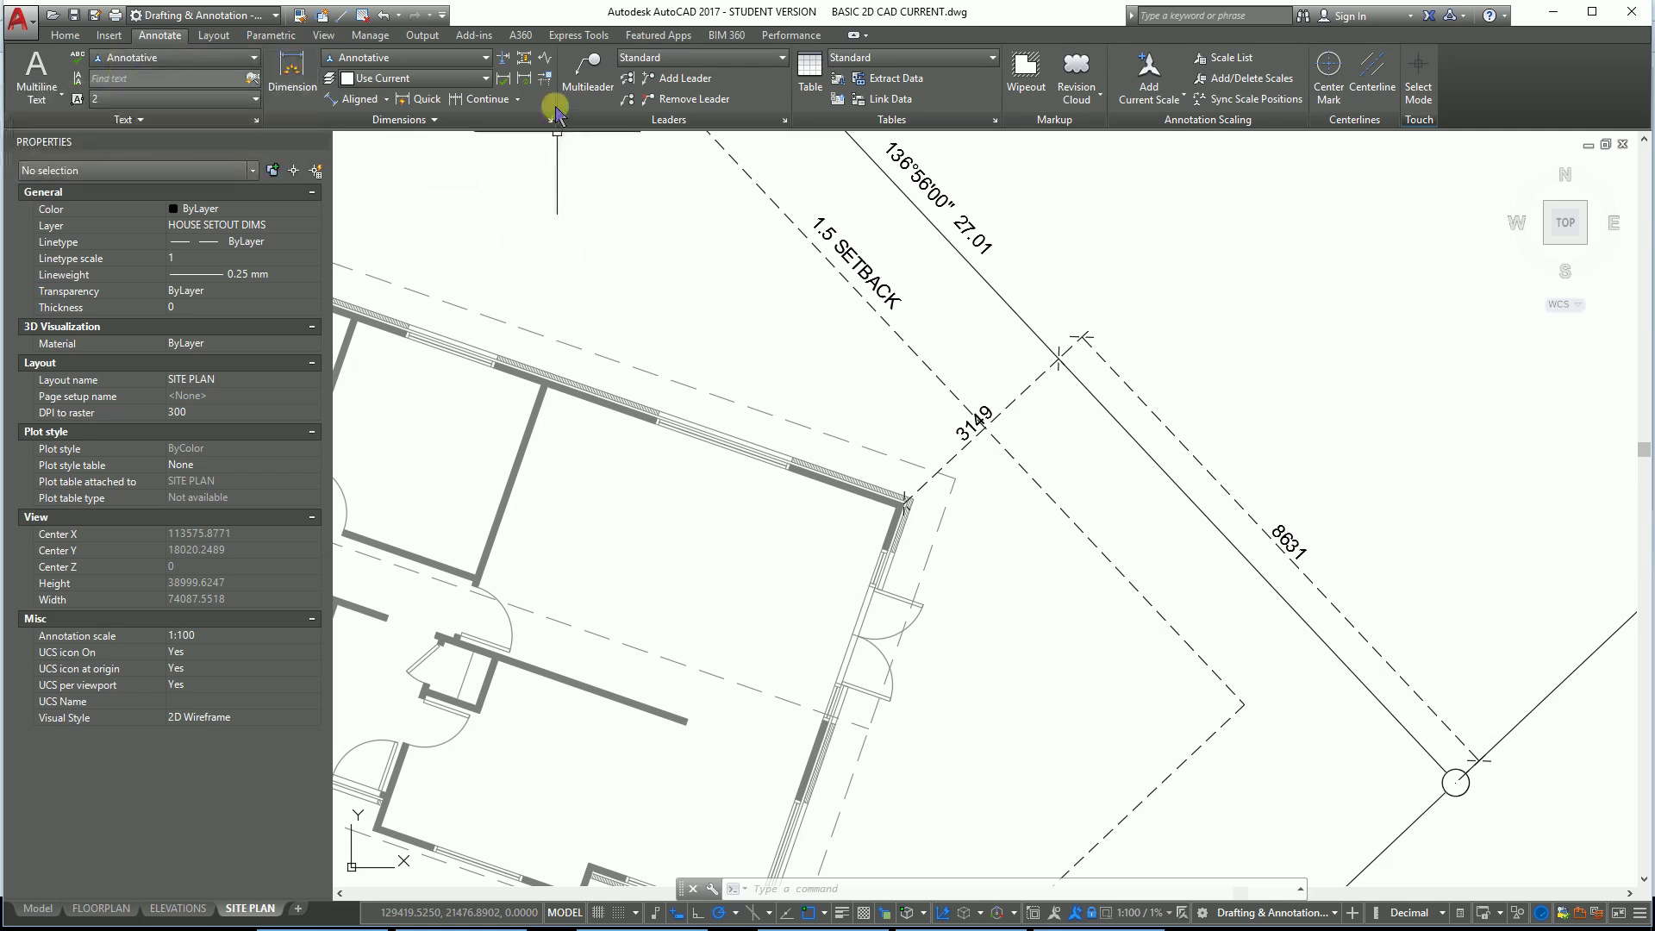
Step: Change the HOUSE SETOUT DIMS layer's linetype to Continuous and close the layer manager
left_click(66, 36)
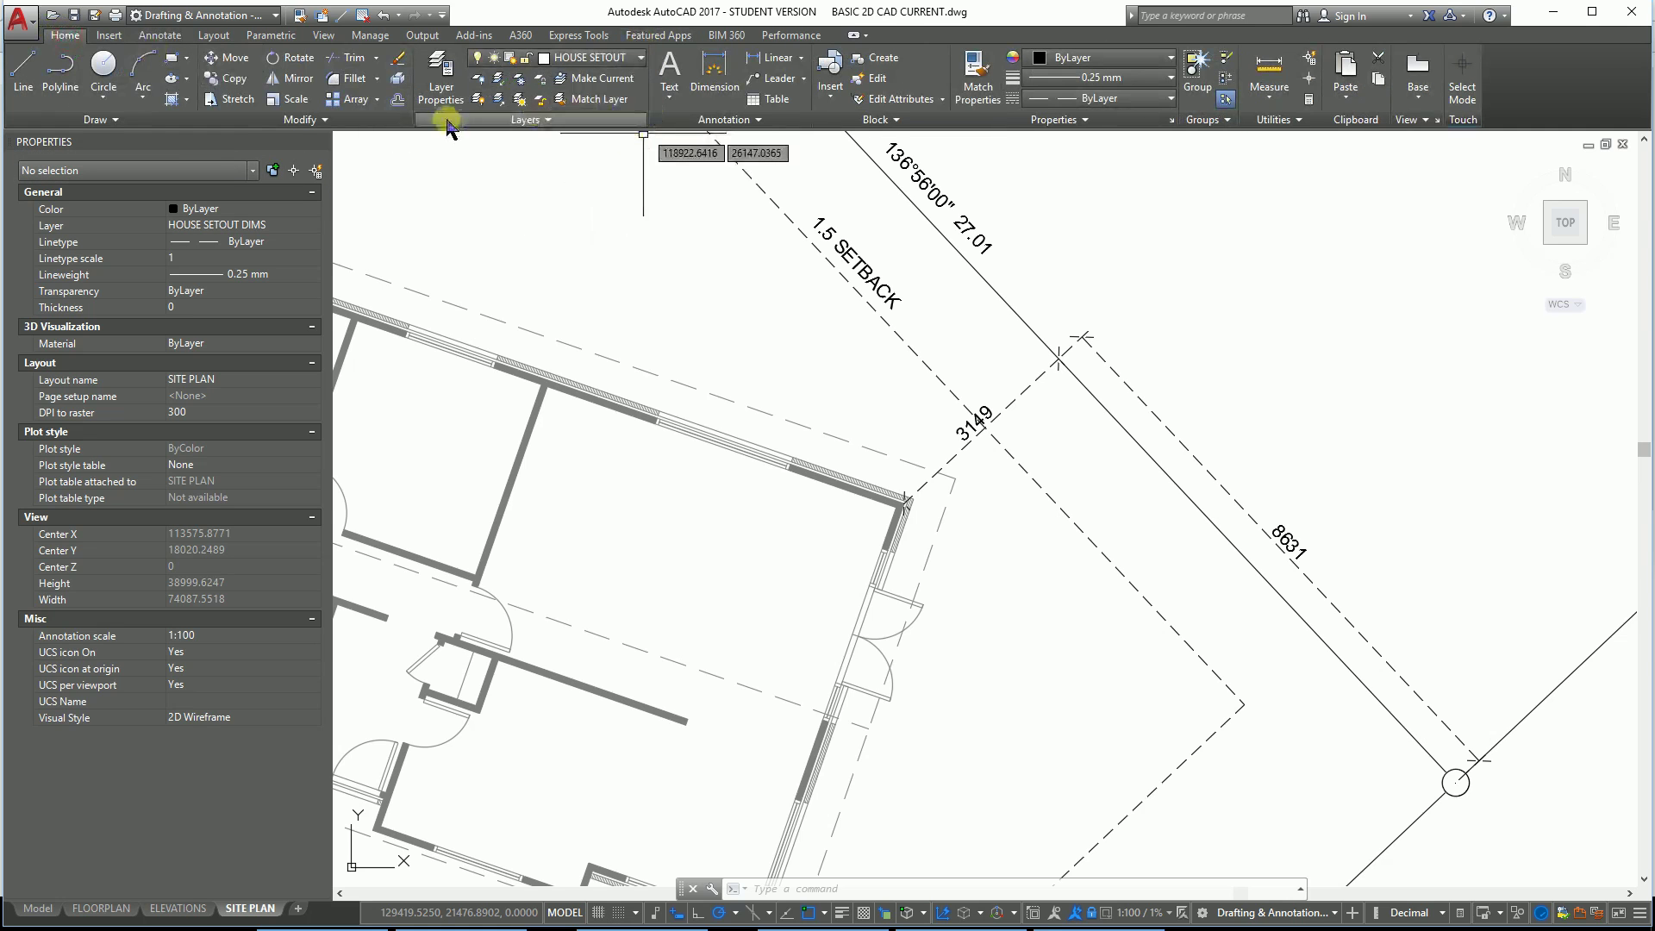
left_click(440, 76)
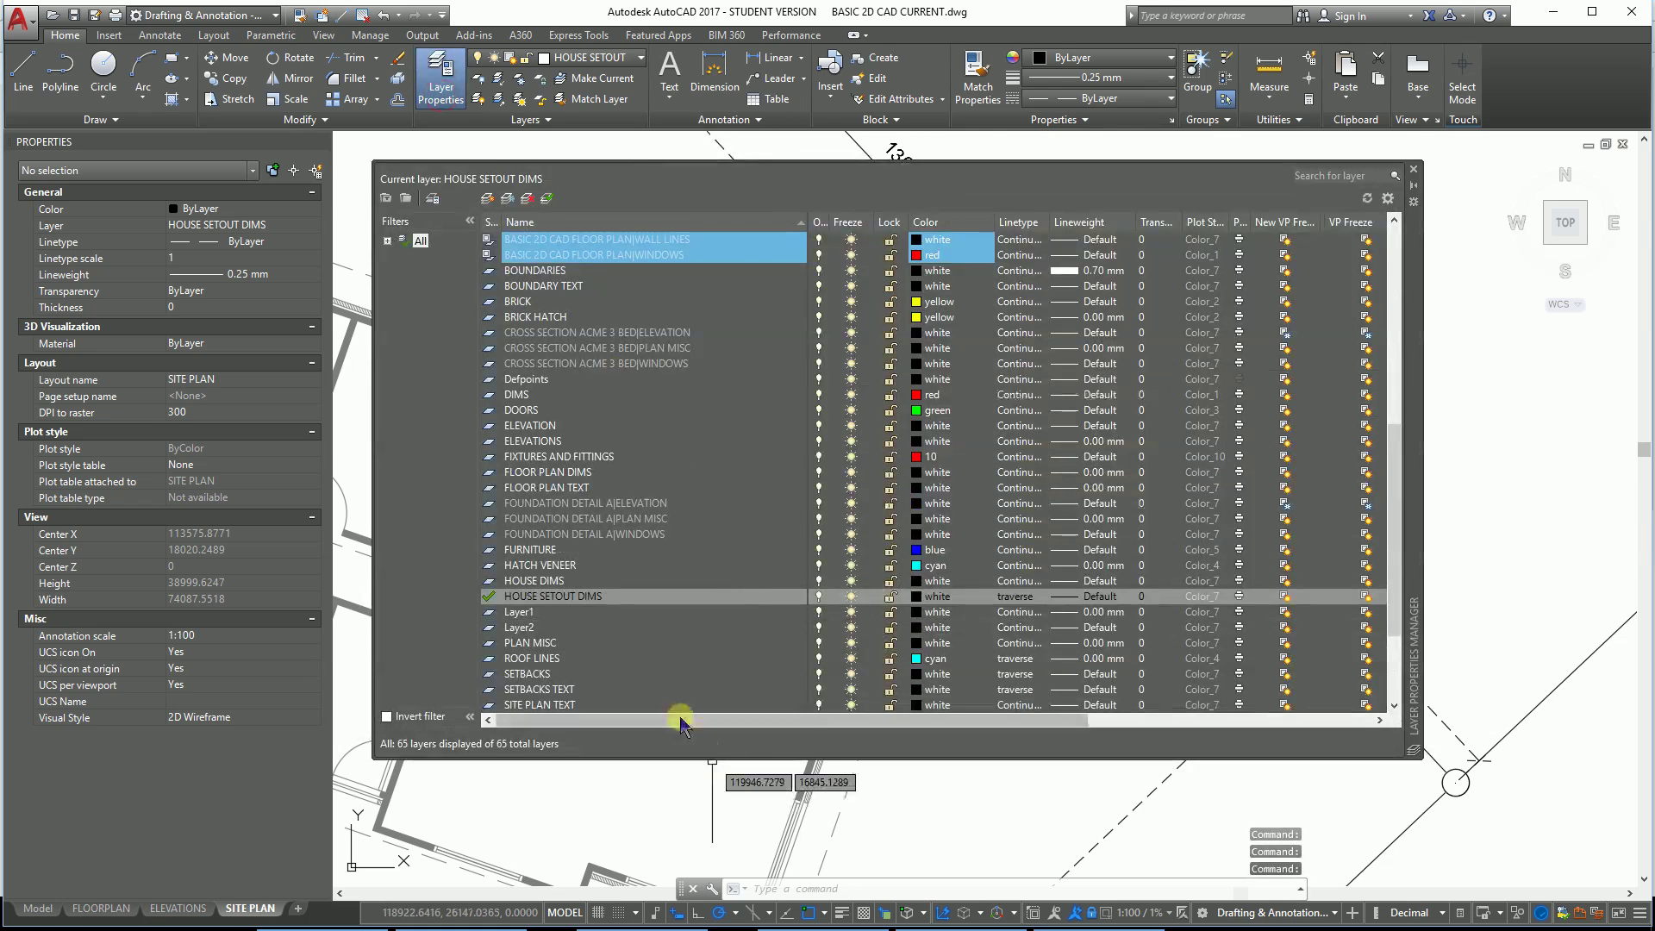
left_click(1014, 596)
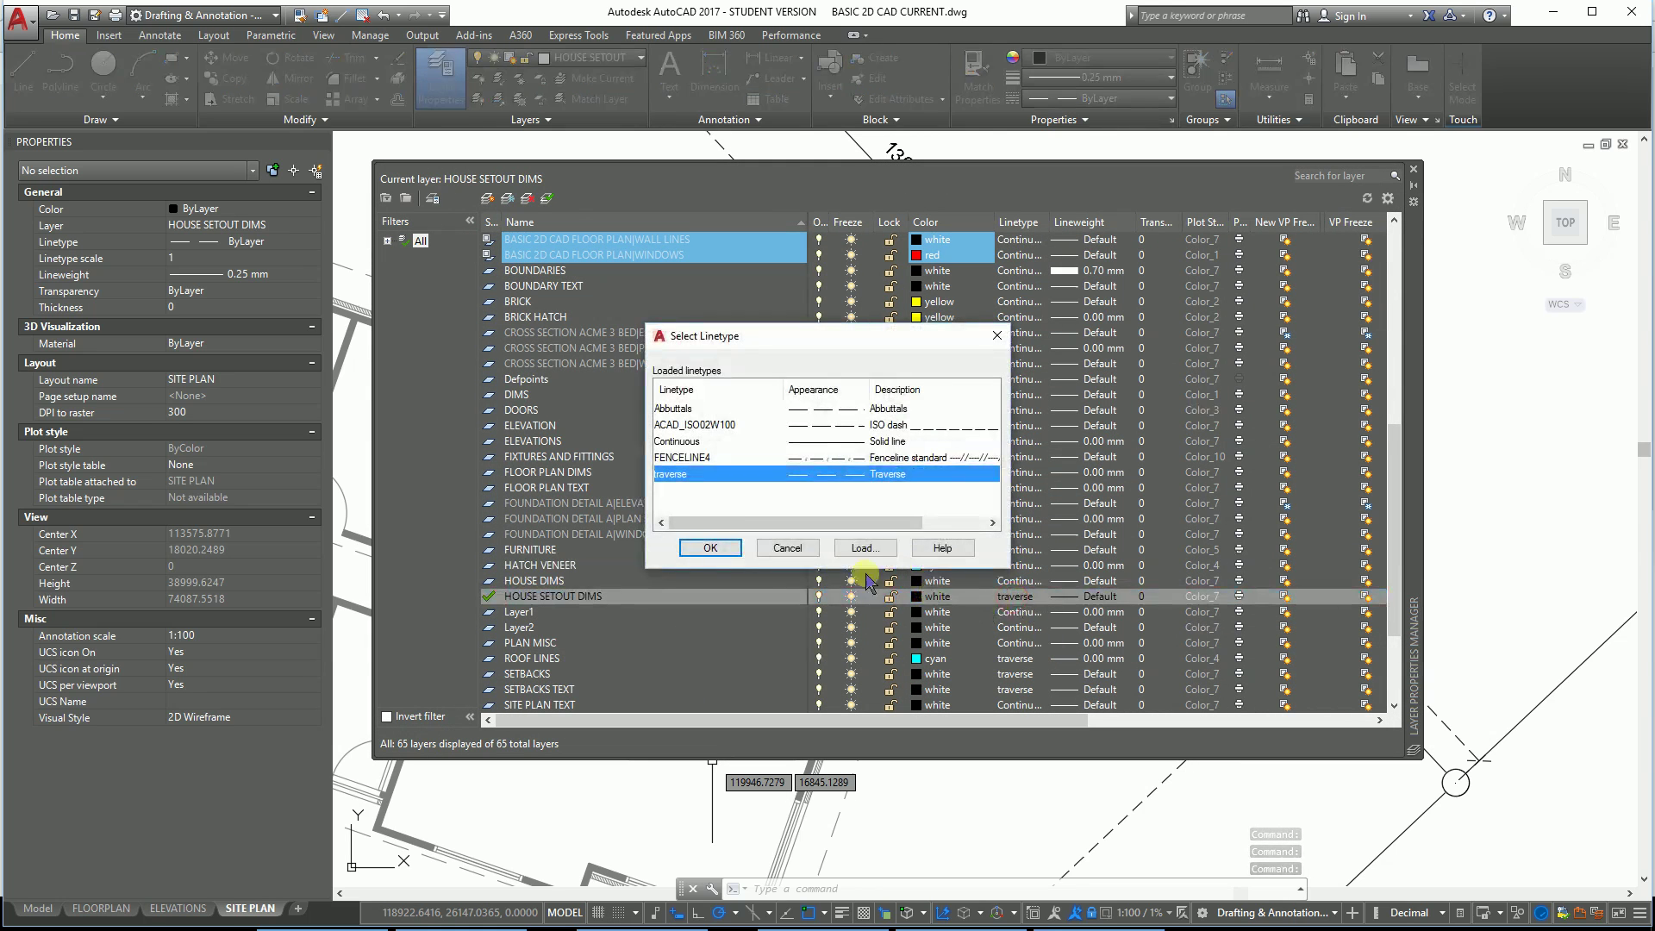
left_click(706, 440)
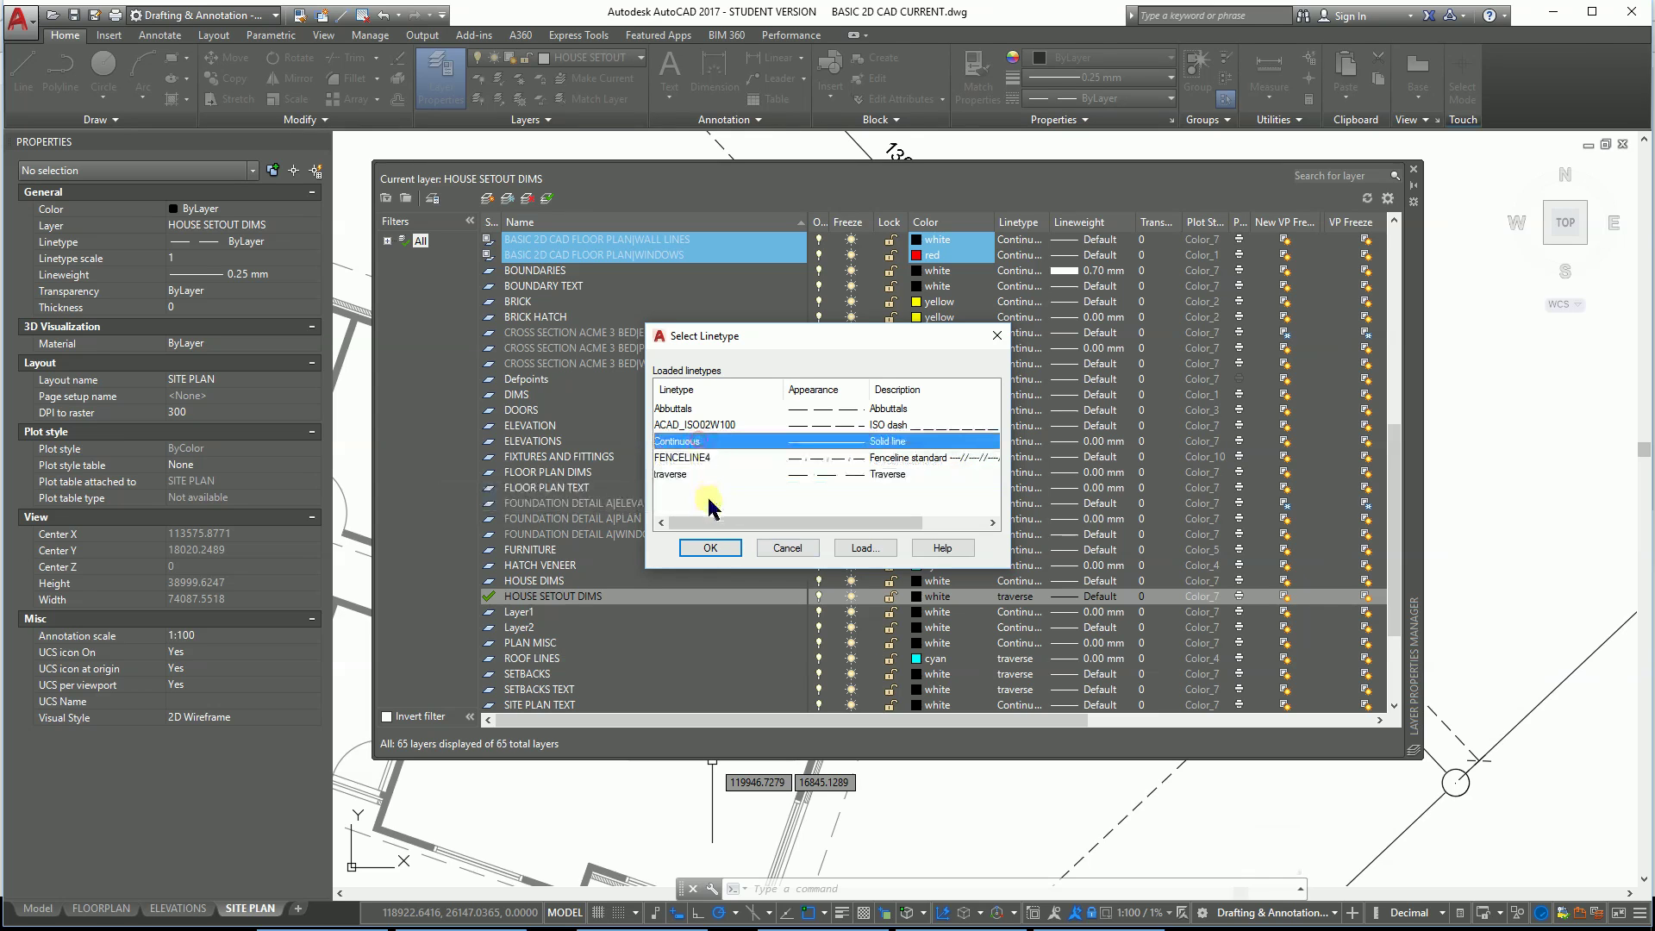
left_click(709, 549)
right_click(713, 552)
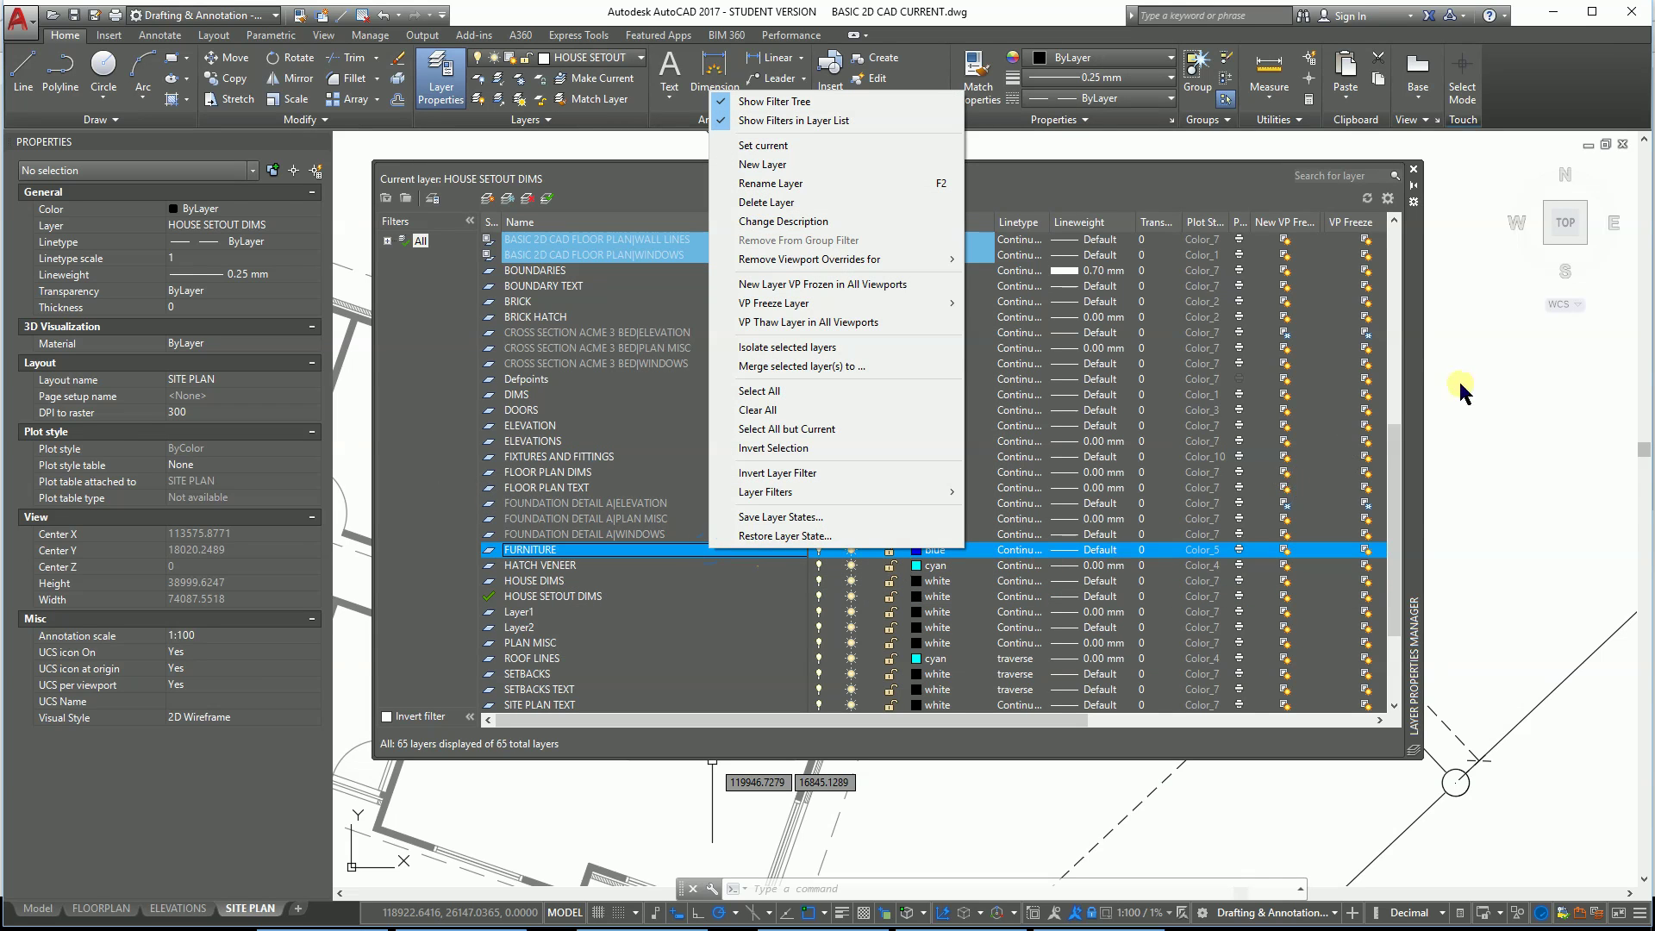
left_click(1415, 170)
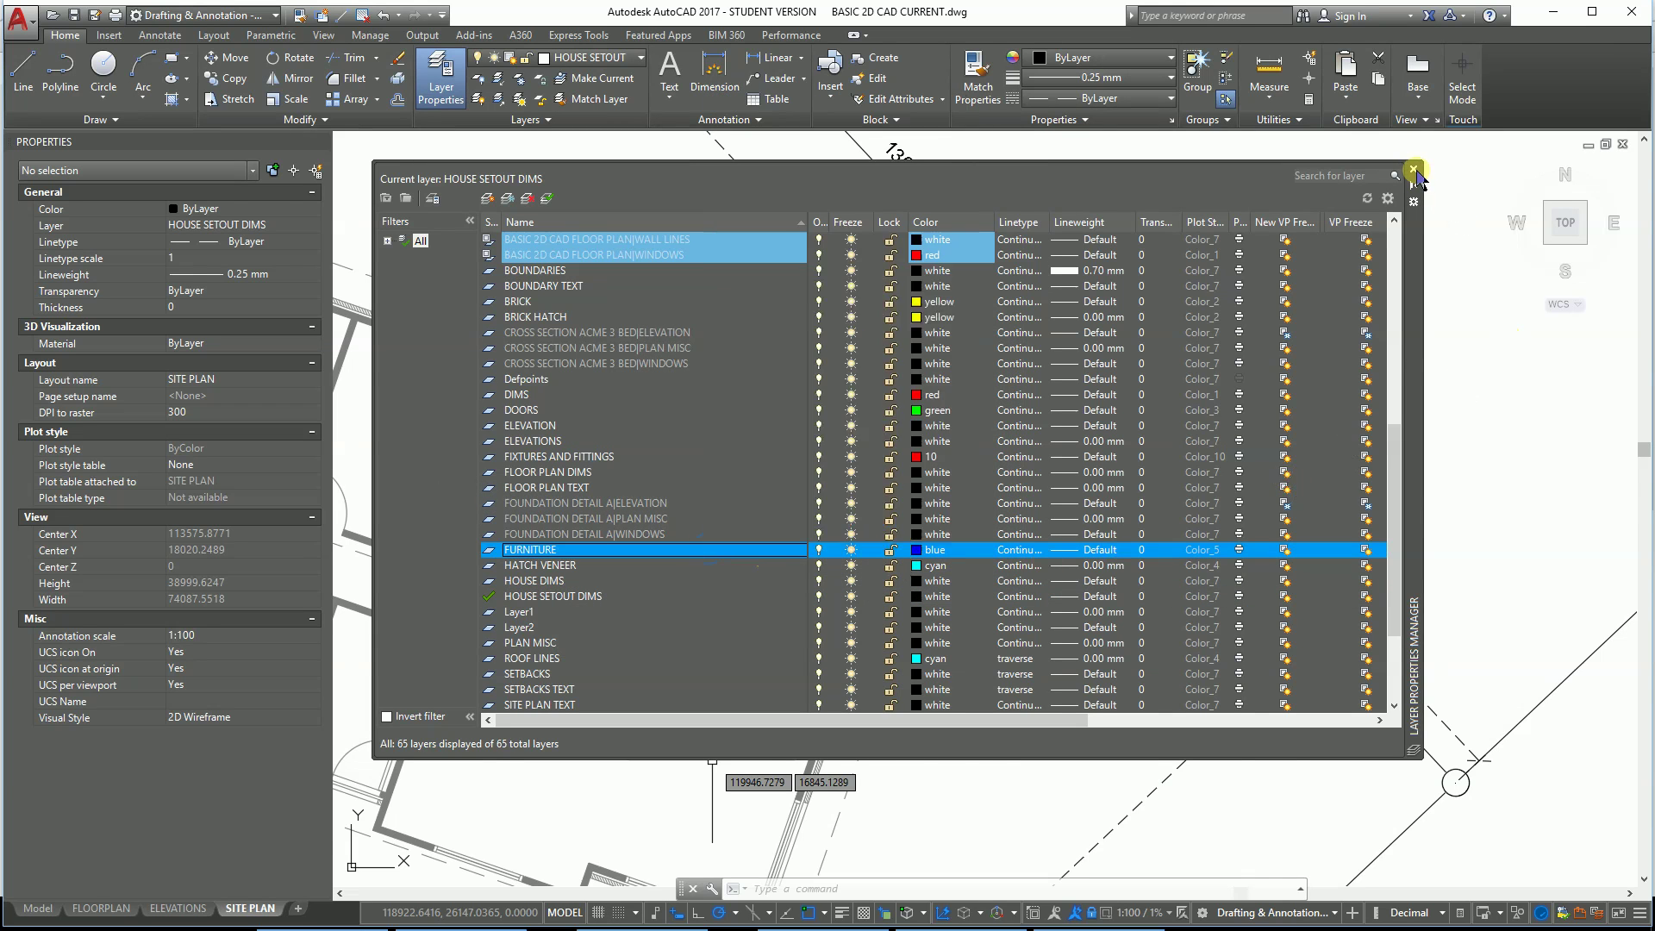
left_click(1414, 170)
Step: Add an aligned dimension from the house's southeast wall frame corner perpendicular to the 22.98 boundary
scroll(1382, 476, "down", 5)
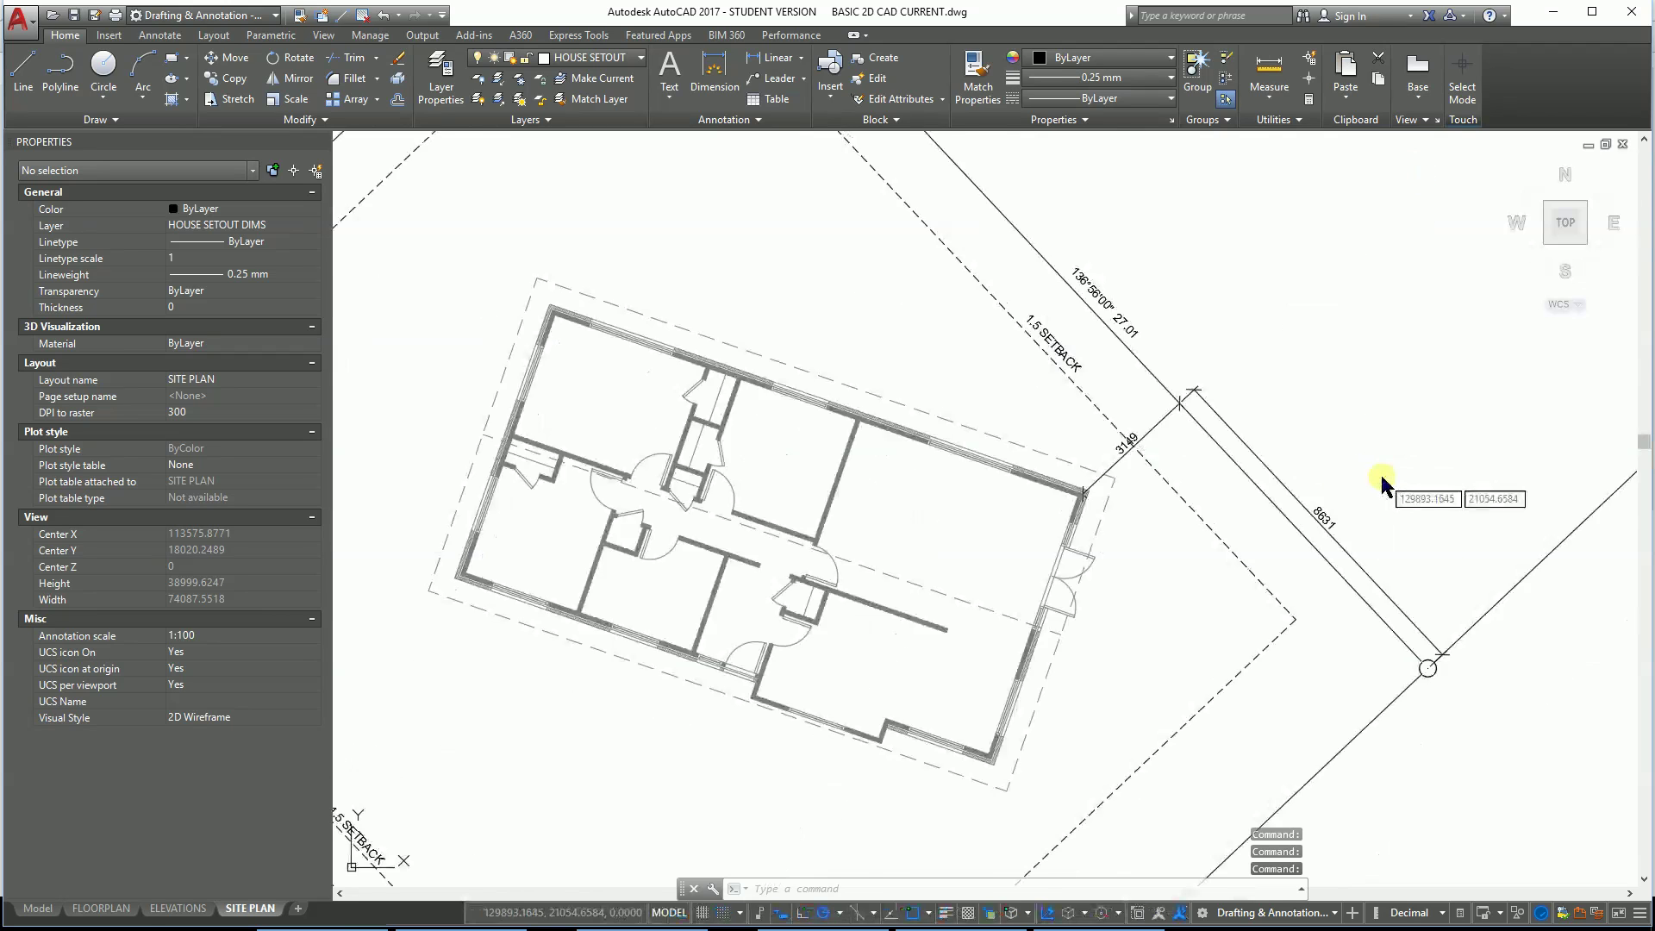
scroll(981, 363, "up", 3)
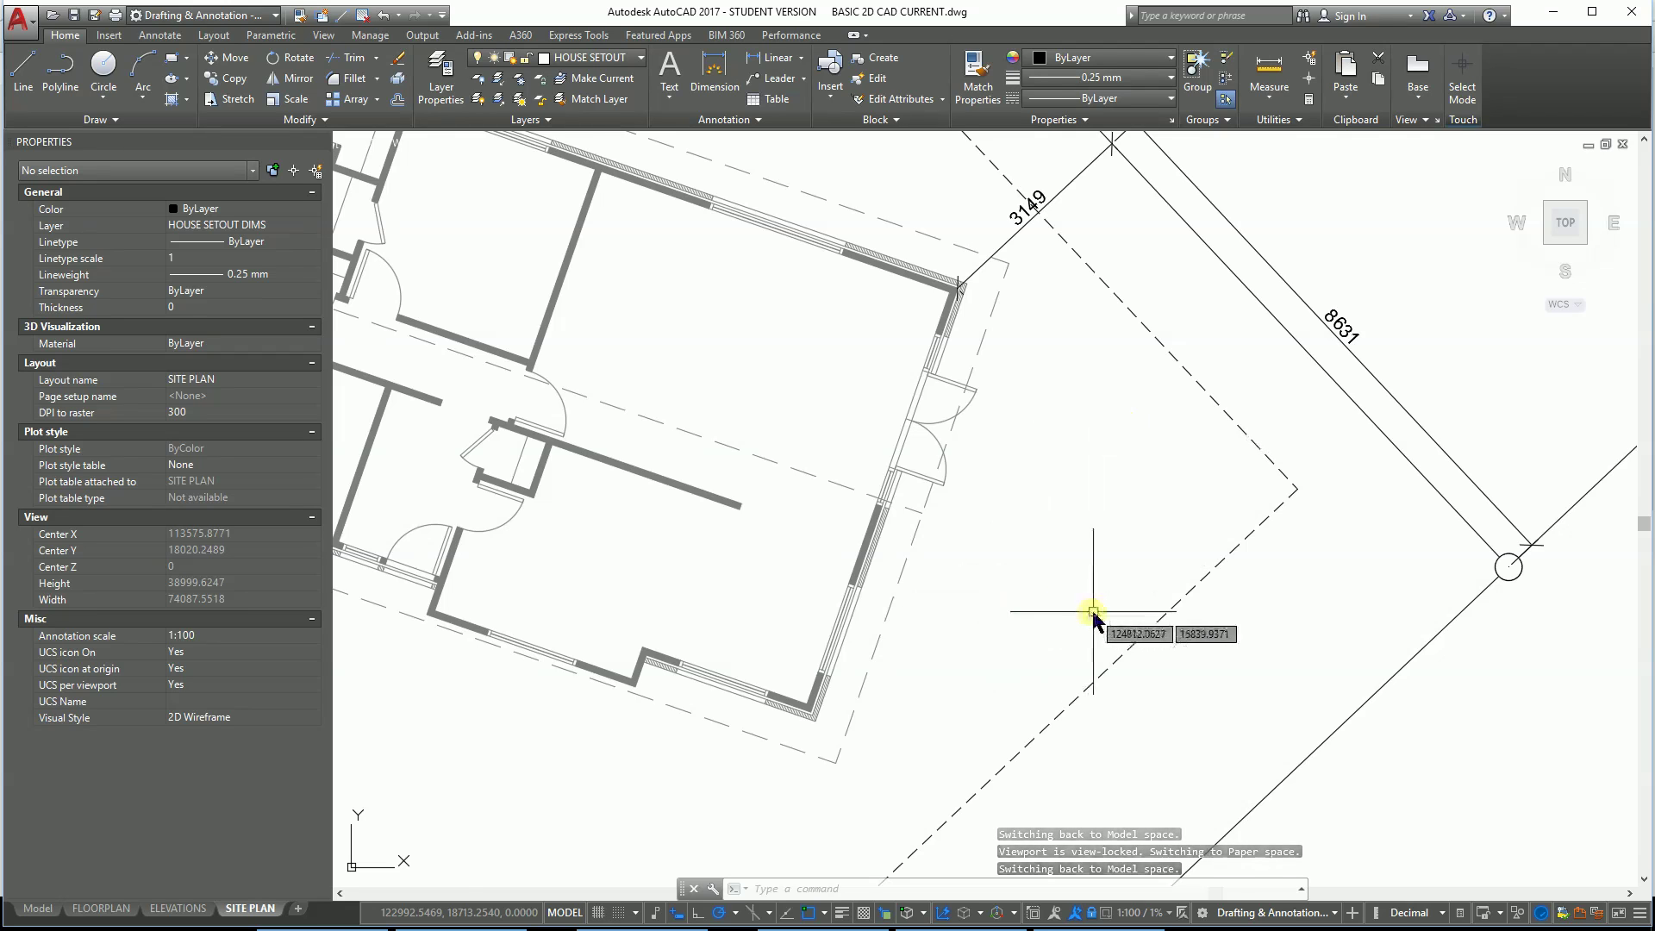
scroll(1088, 543, "down", 2)
middle_click_drag(1088, 544, 1113, 233)
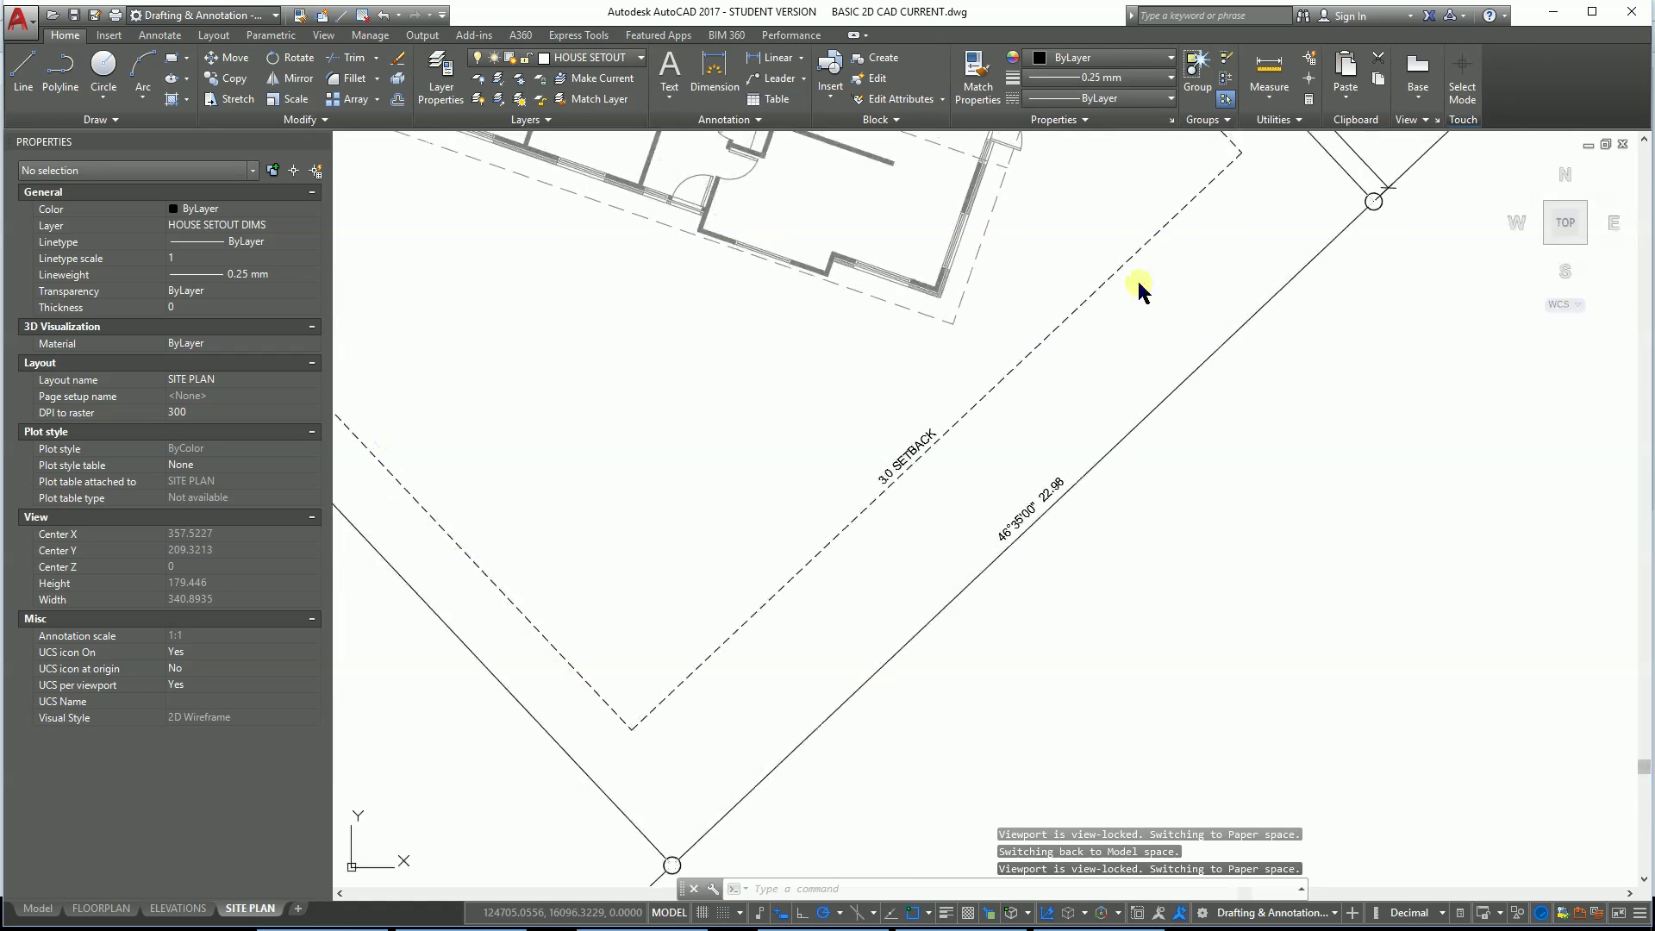
scroll(1117, 298, "up", 2)
scroll(1294, 518, "down", 4)
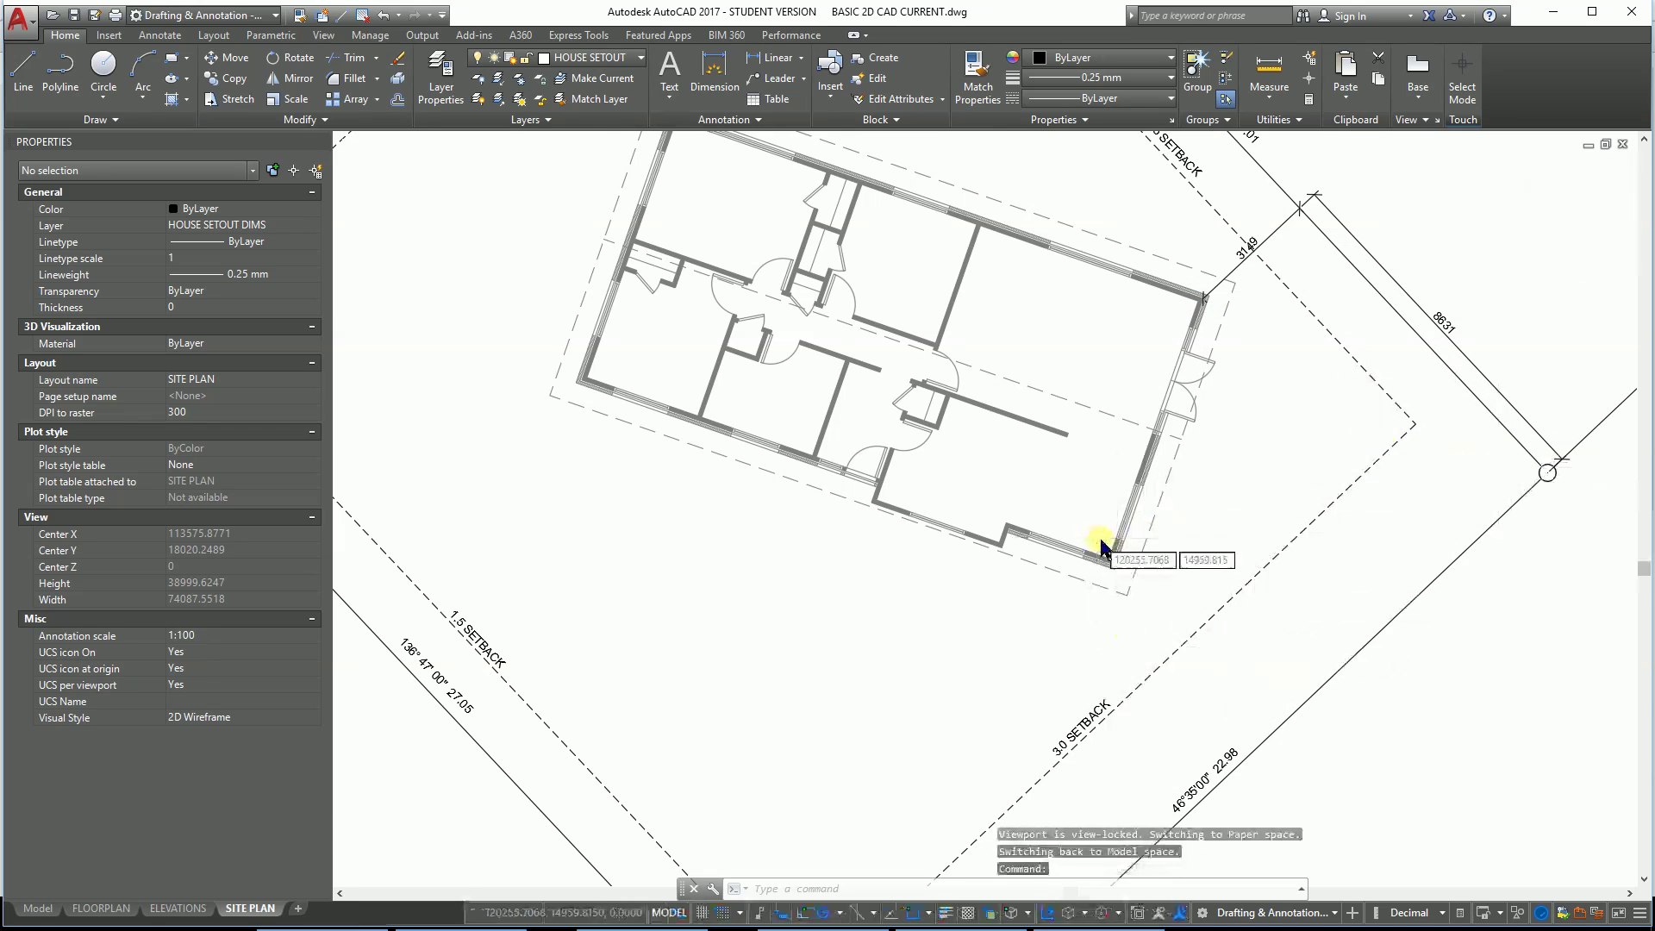
scroll(1096, 540, "up", 5)
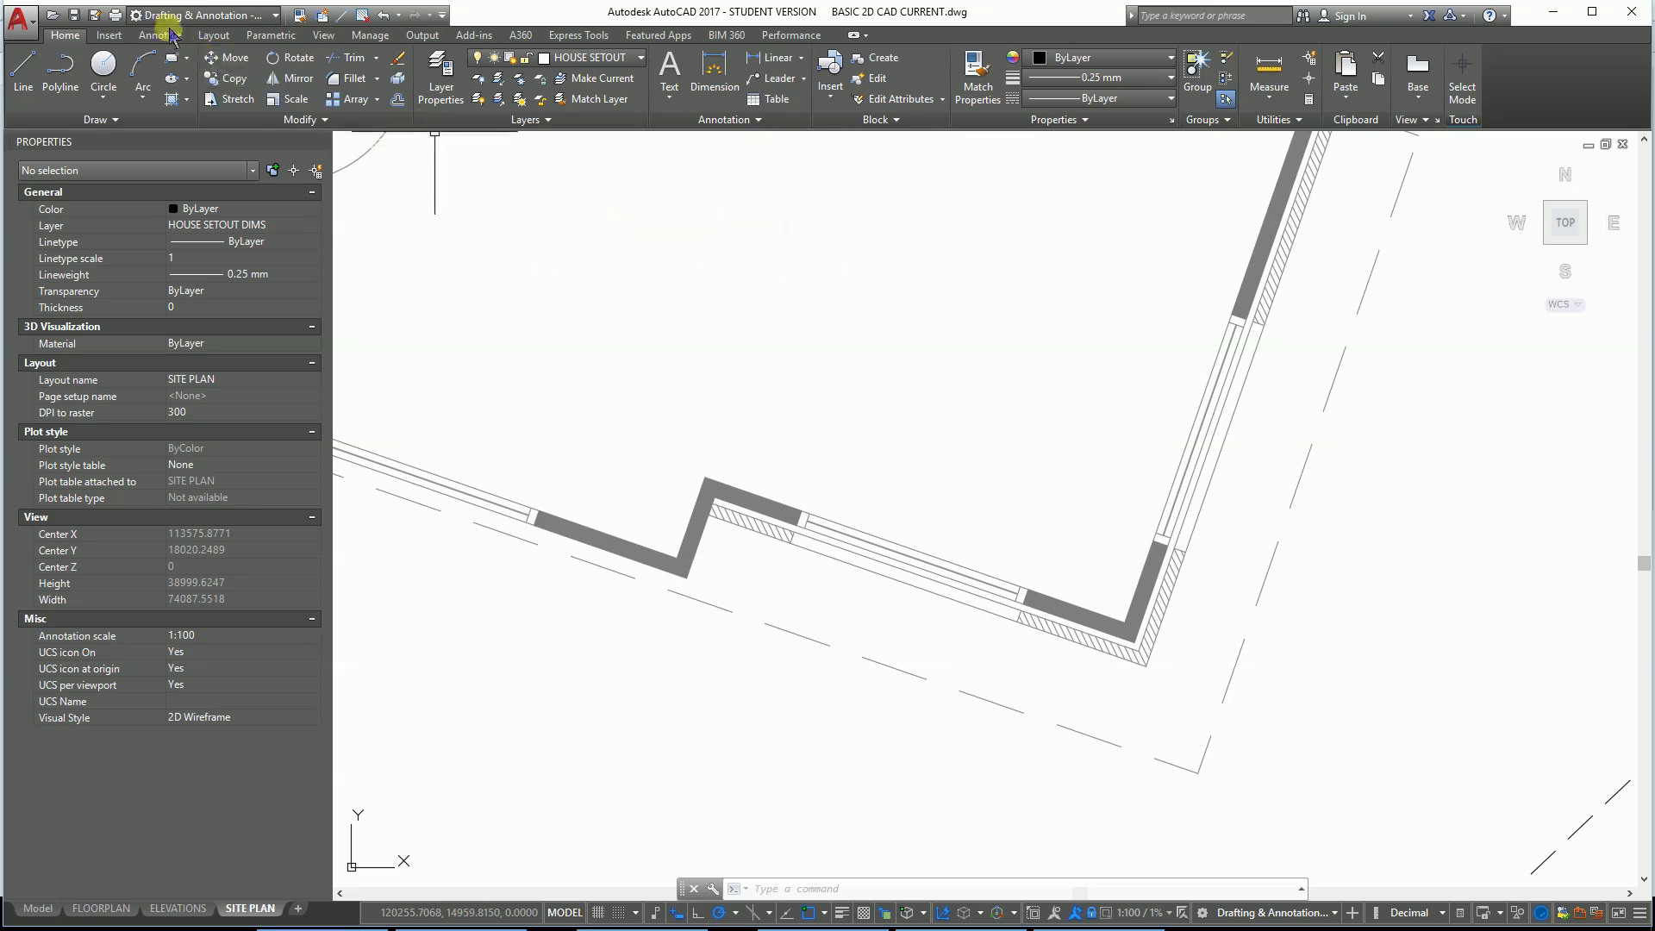
left_click(170, 36)
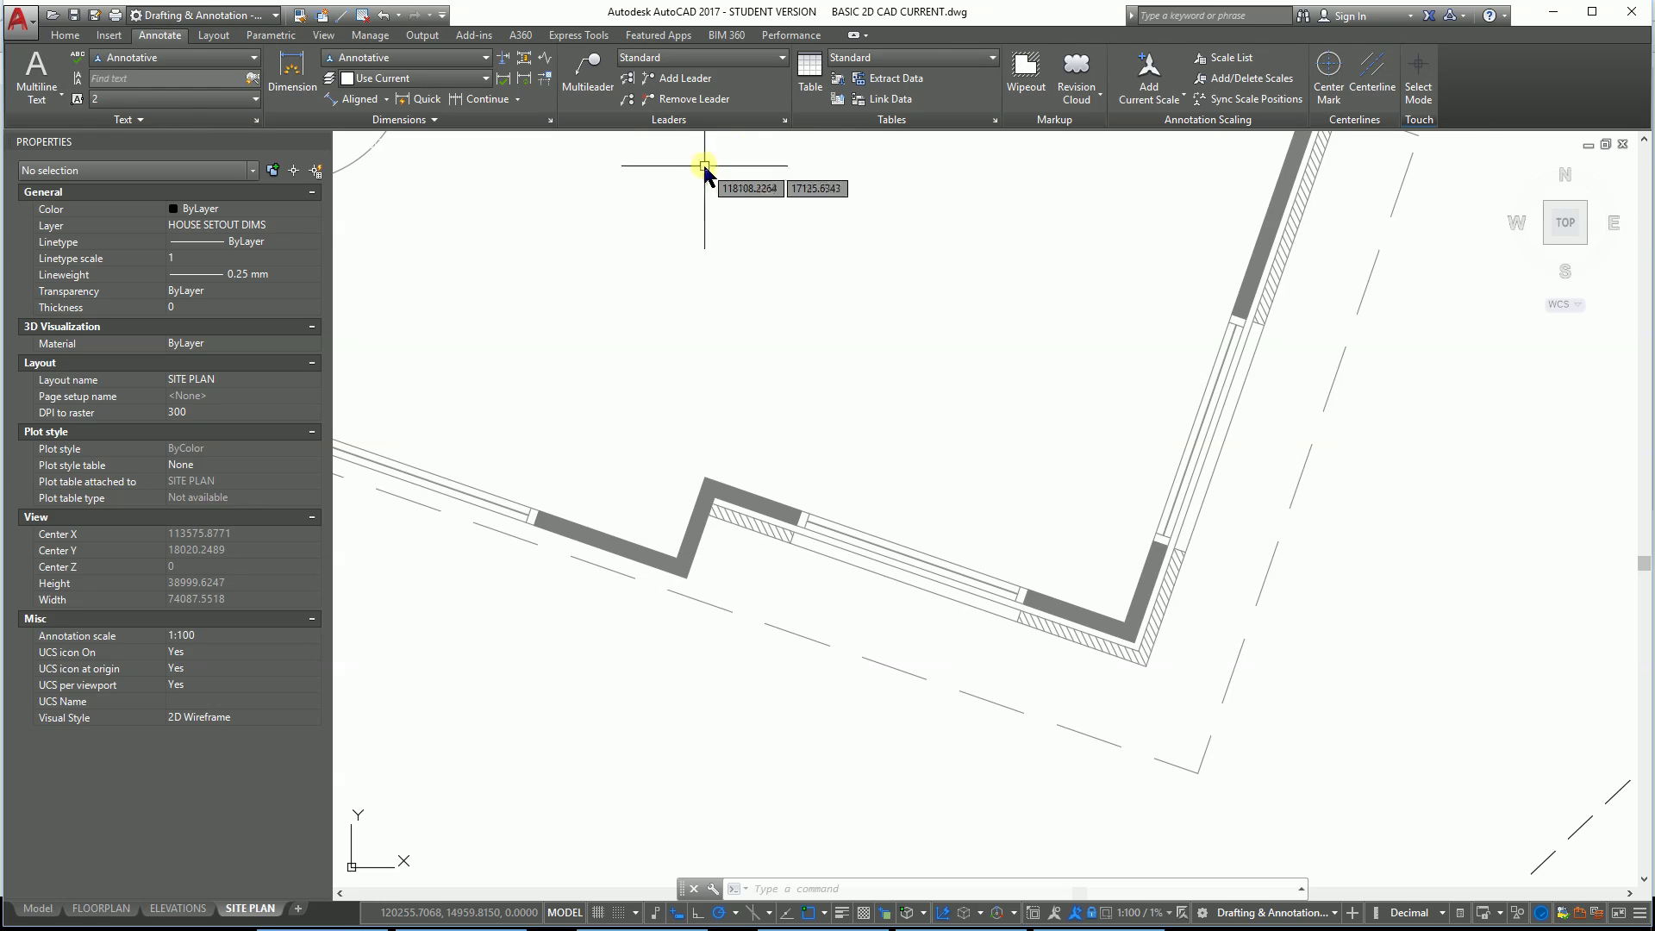
left_click(343, 99)
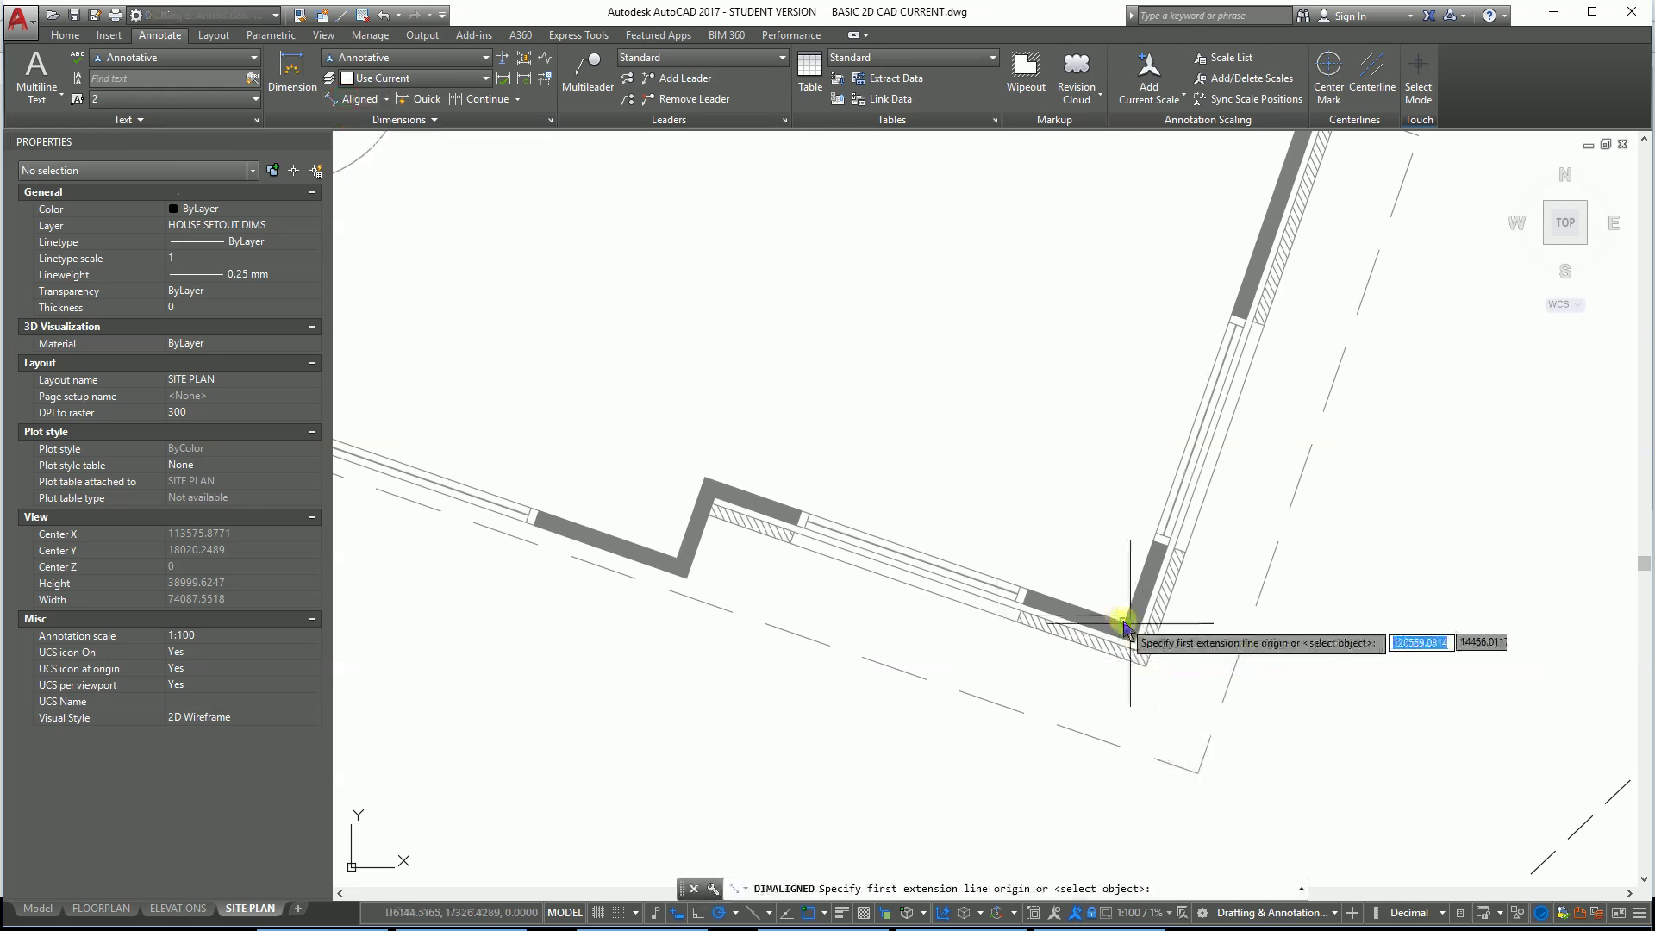
left_click(1135, 643)
scroll(1526, 819, "down", 3)
middle_click_drag(1526, 819, 701, 237)
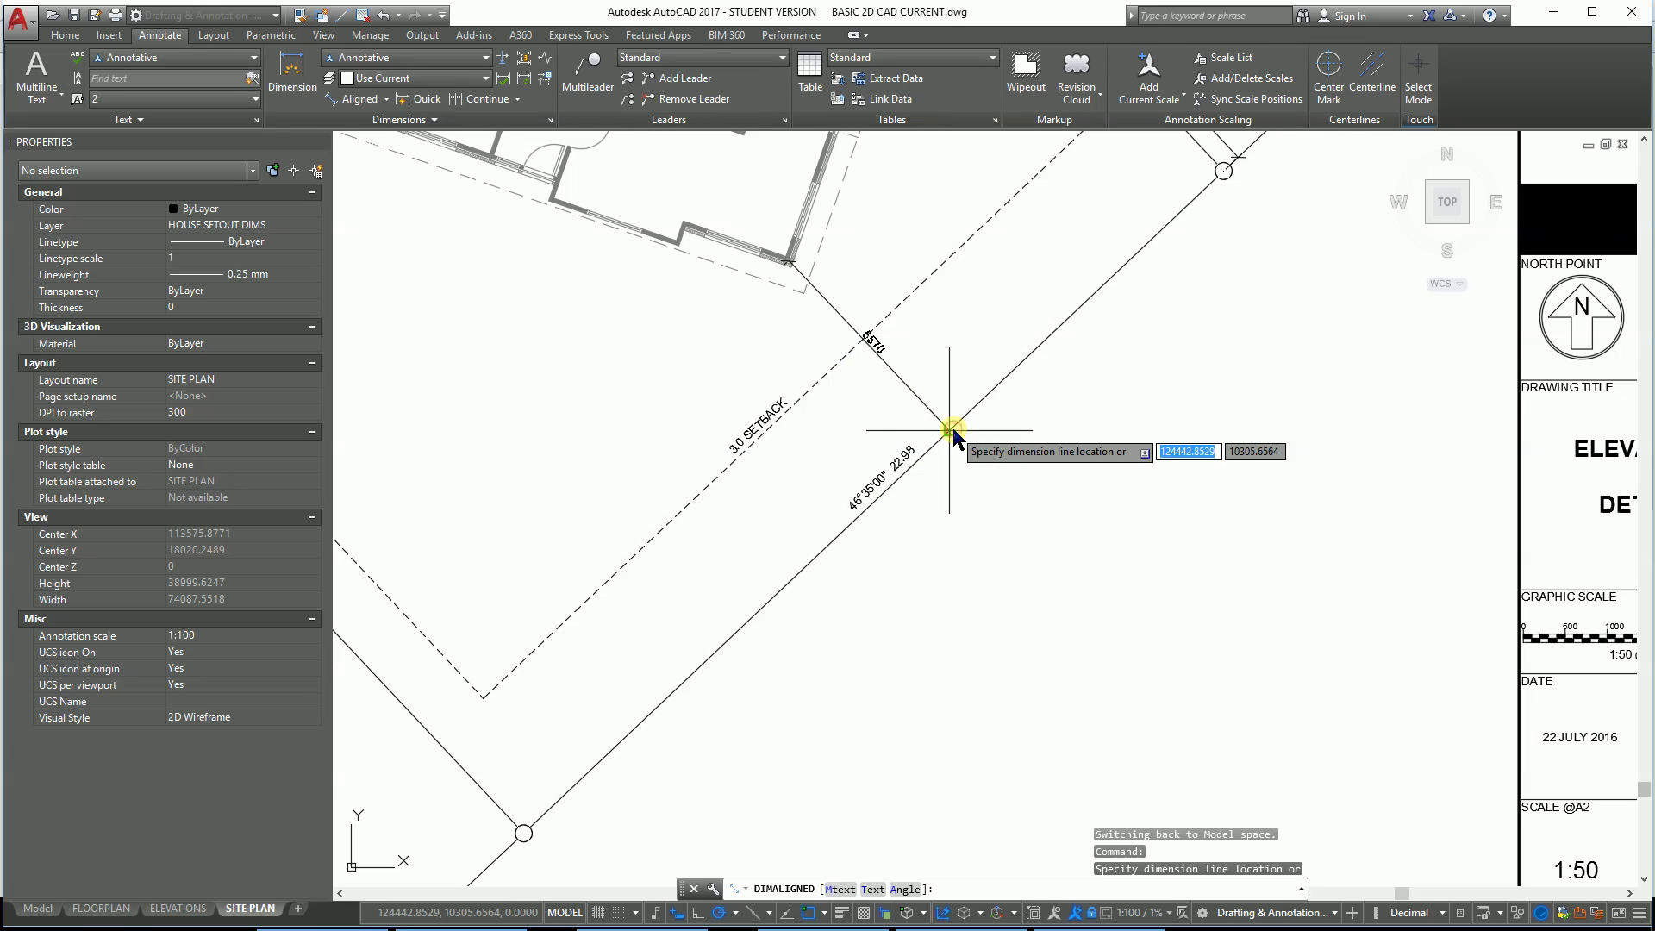
left_click(951, 430)
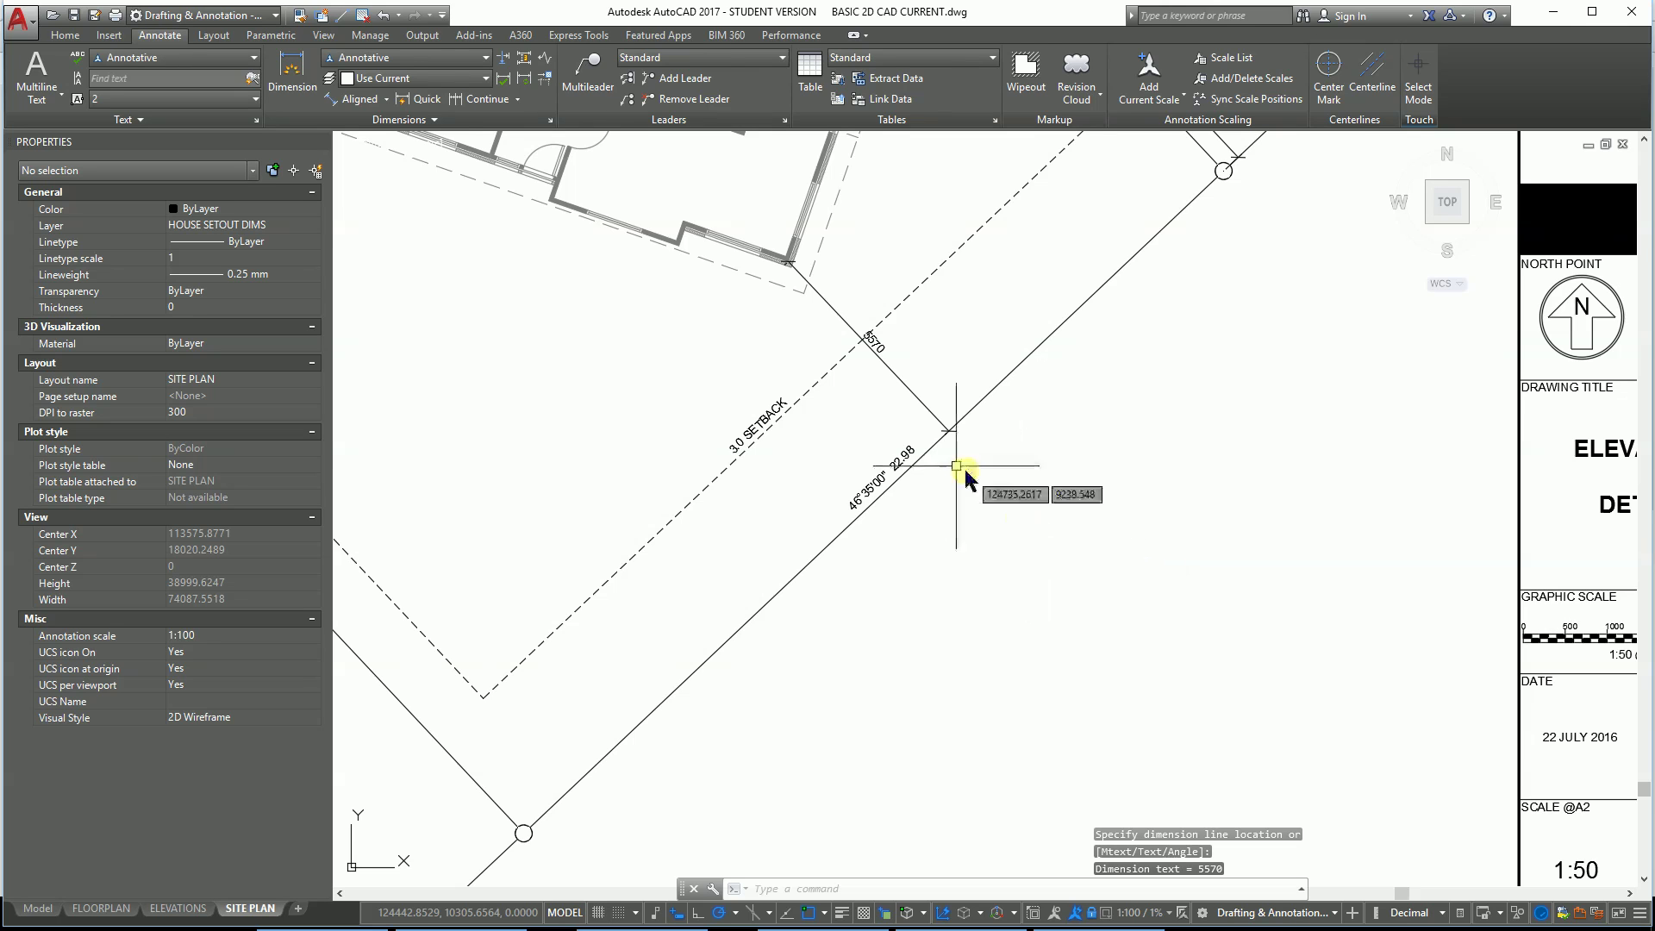
Step: Move the text of the southeast corner's offset dimension along its line, clear of the dashed 3.0 setback line
middle_click_drag(987, 380, 1037, 466)
scroll(1043, 467, "up", 5)
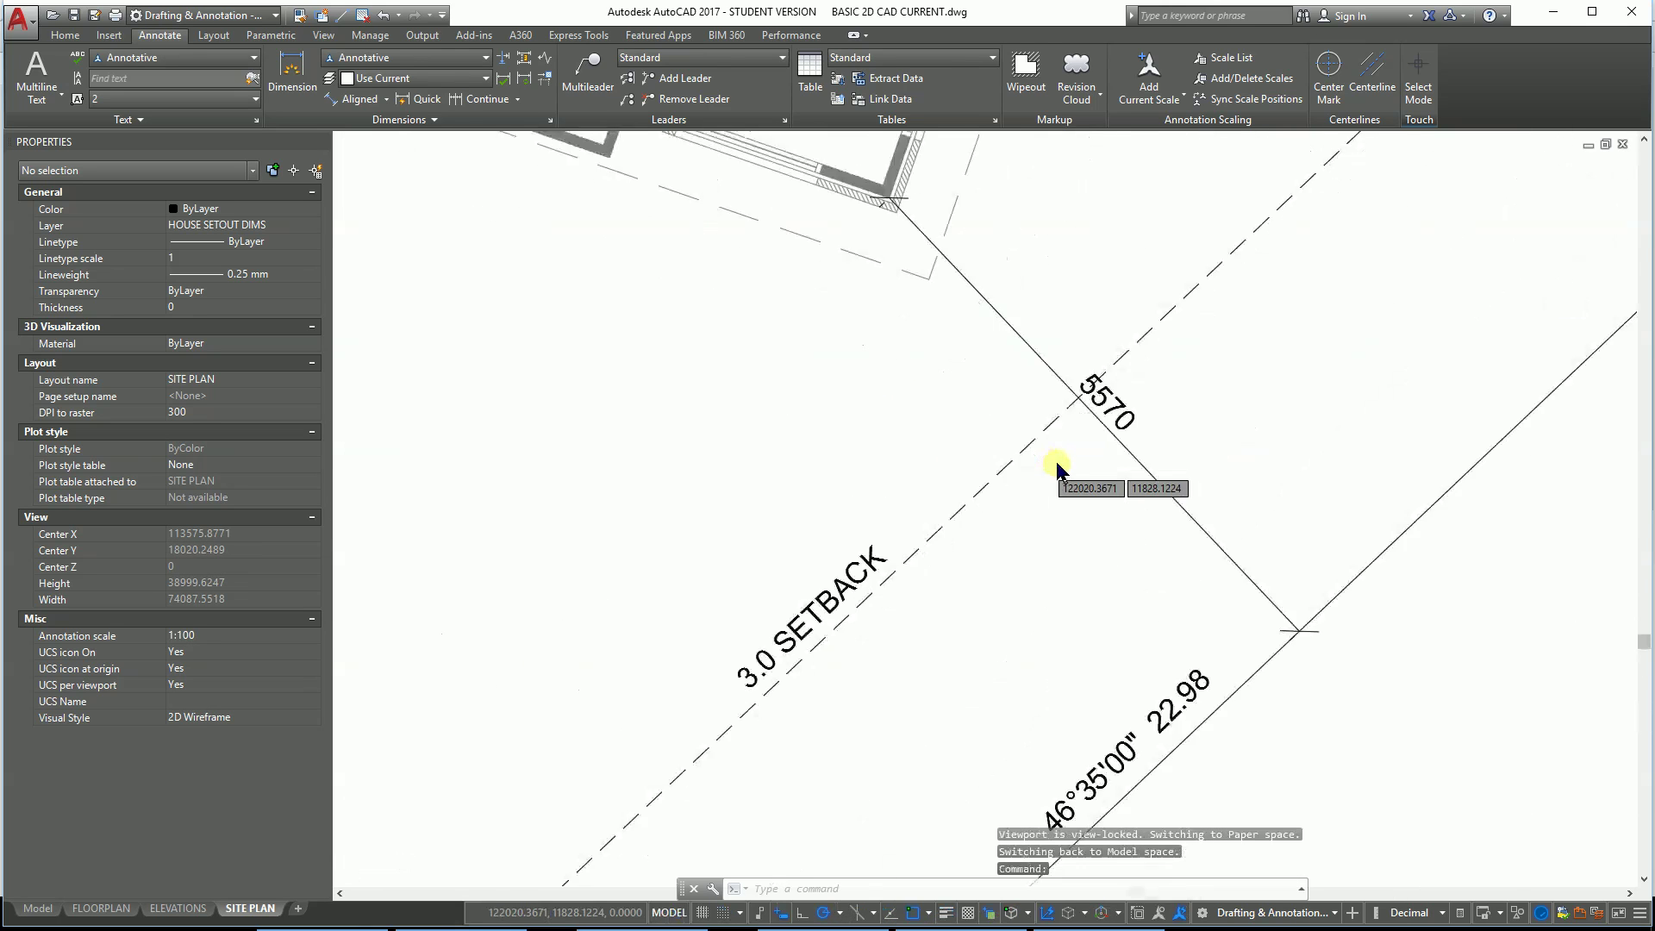
left_click(1178, 398)
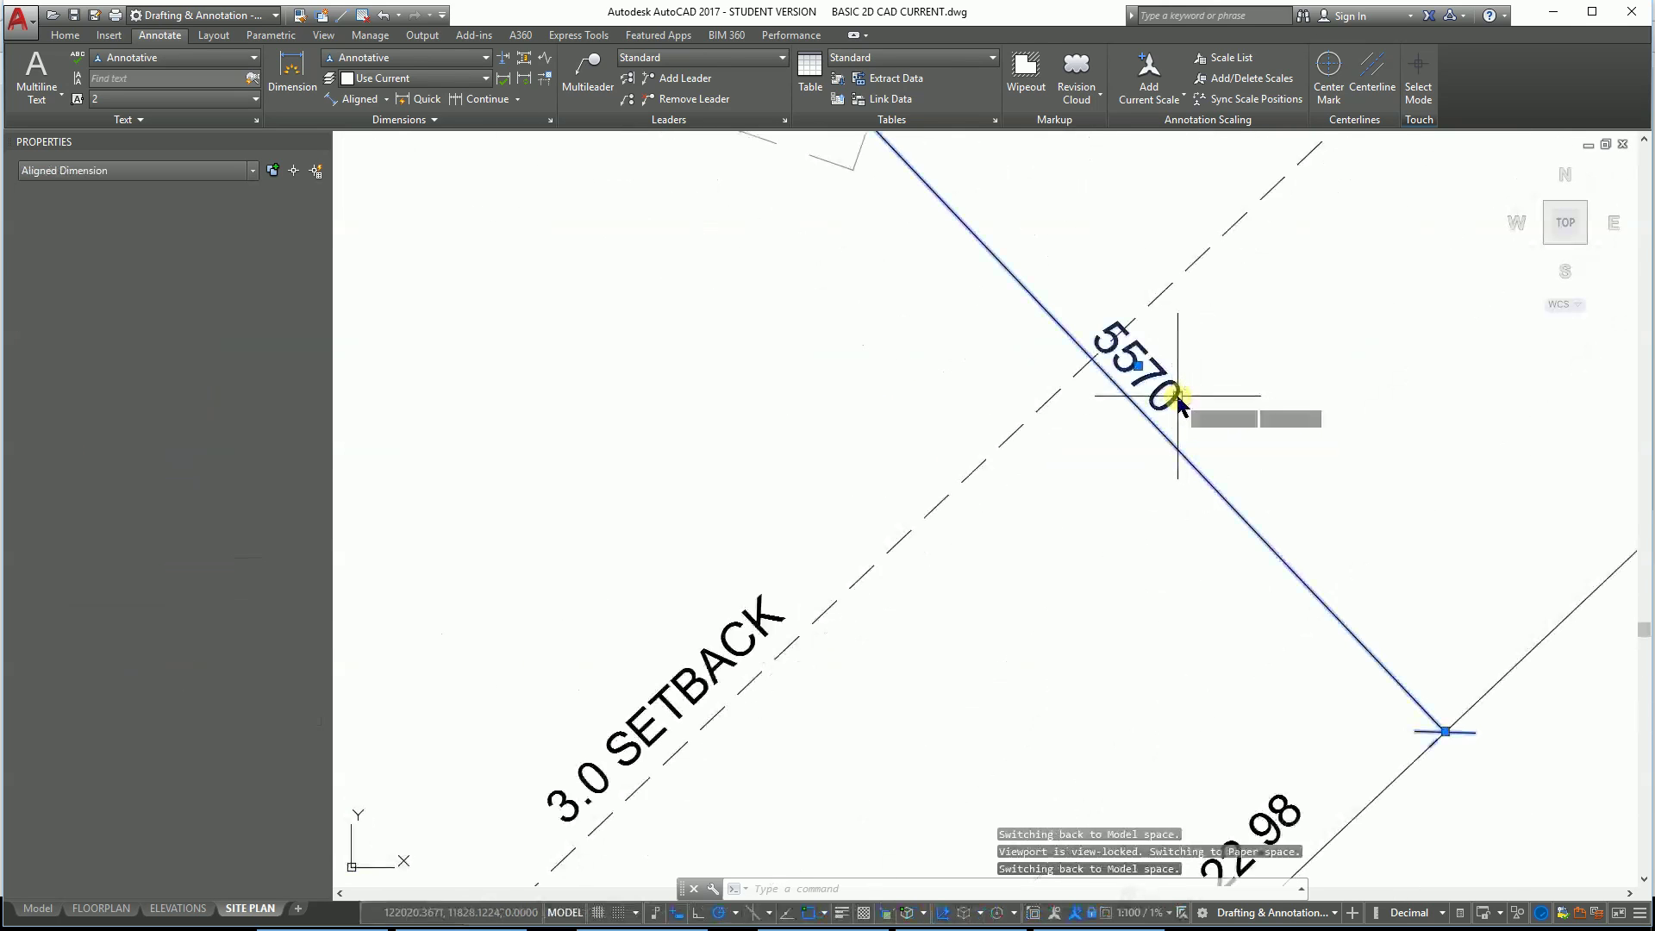
left_click(1129, 362)
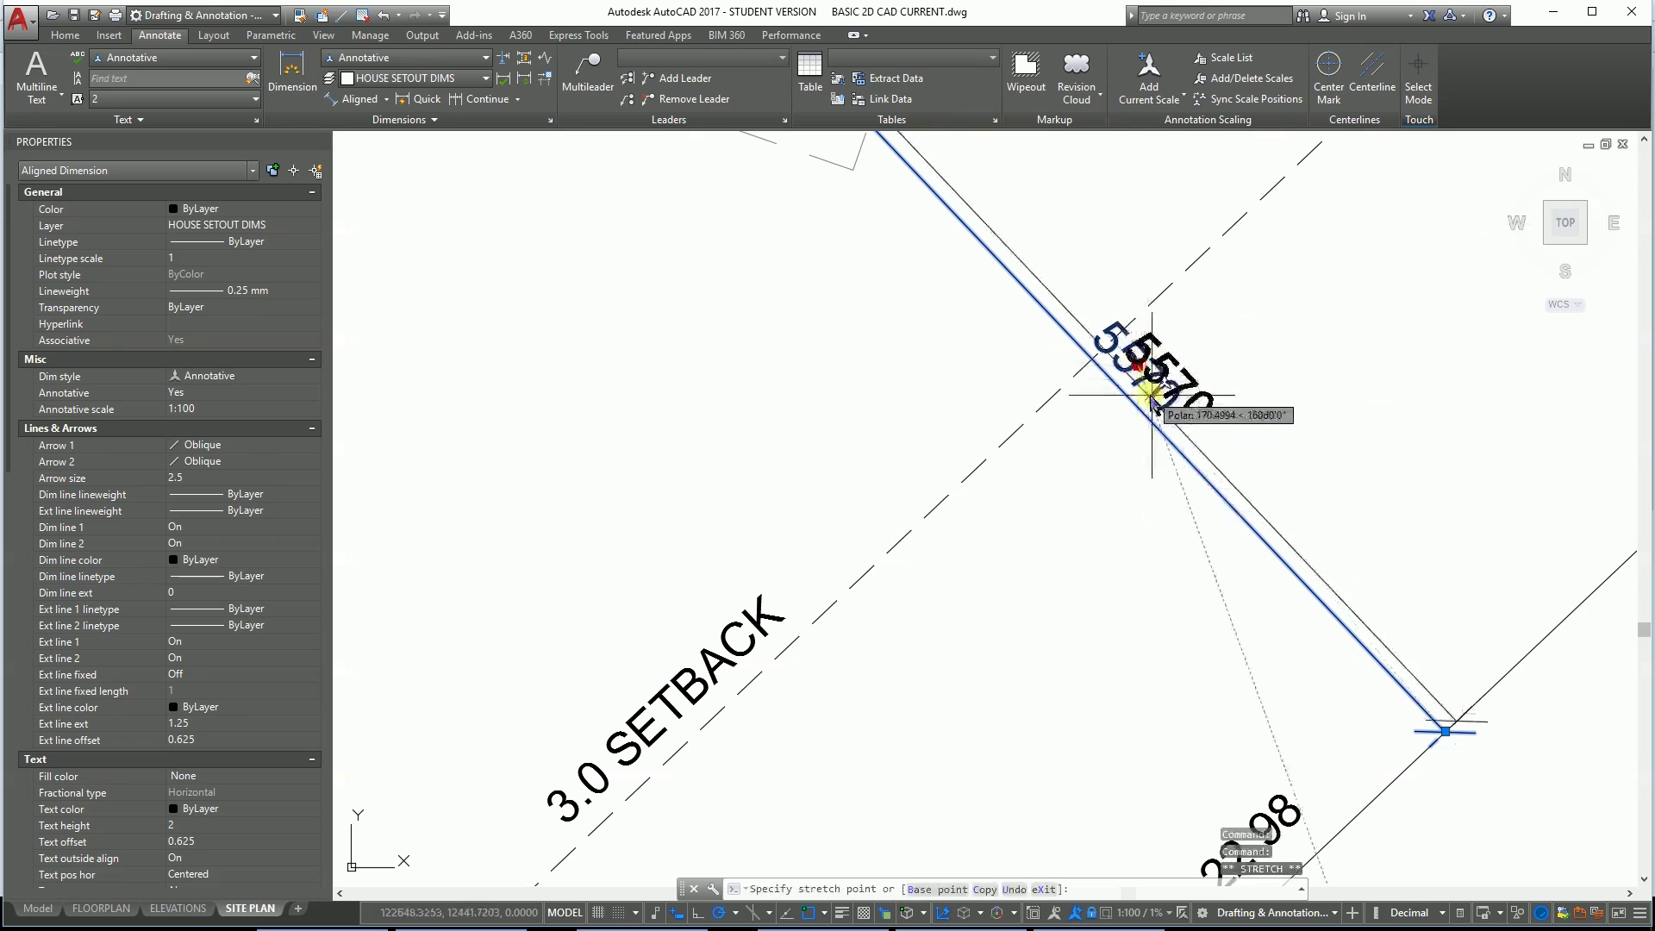
left_click(1165, 435)
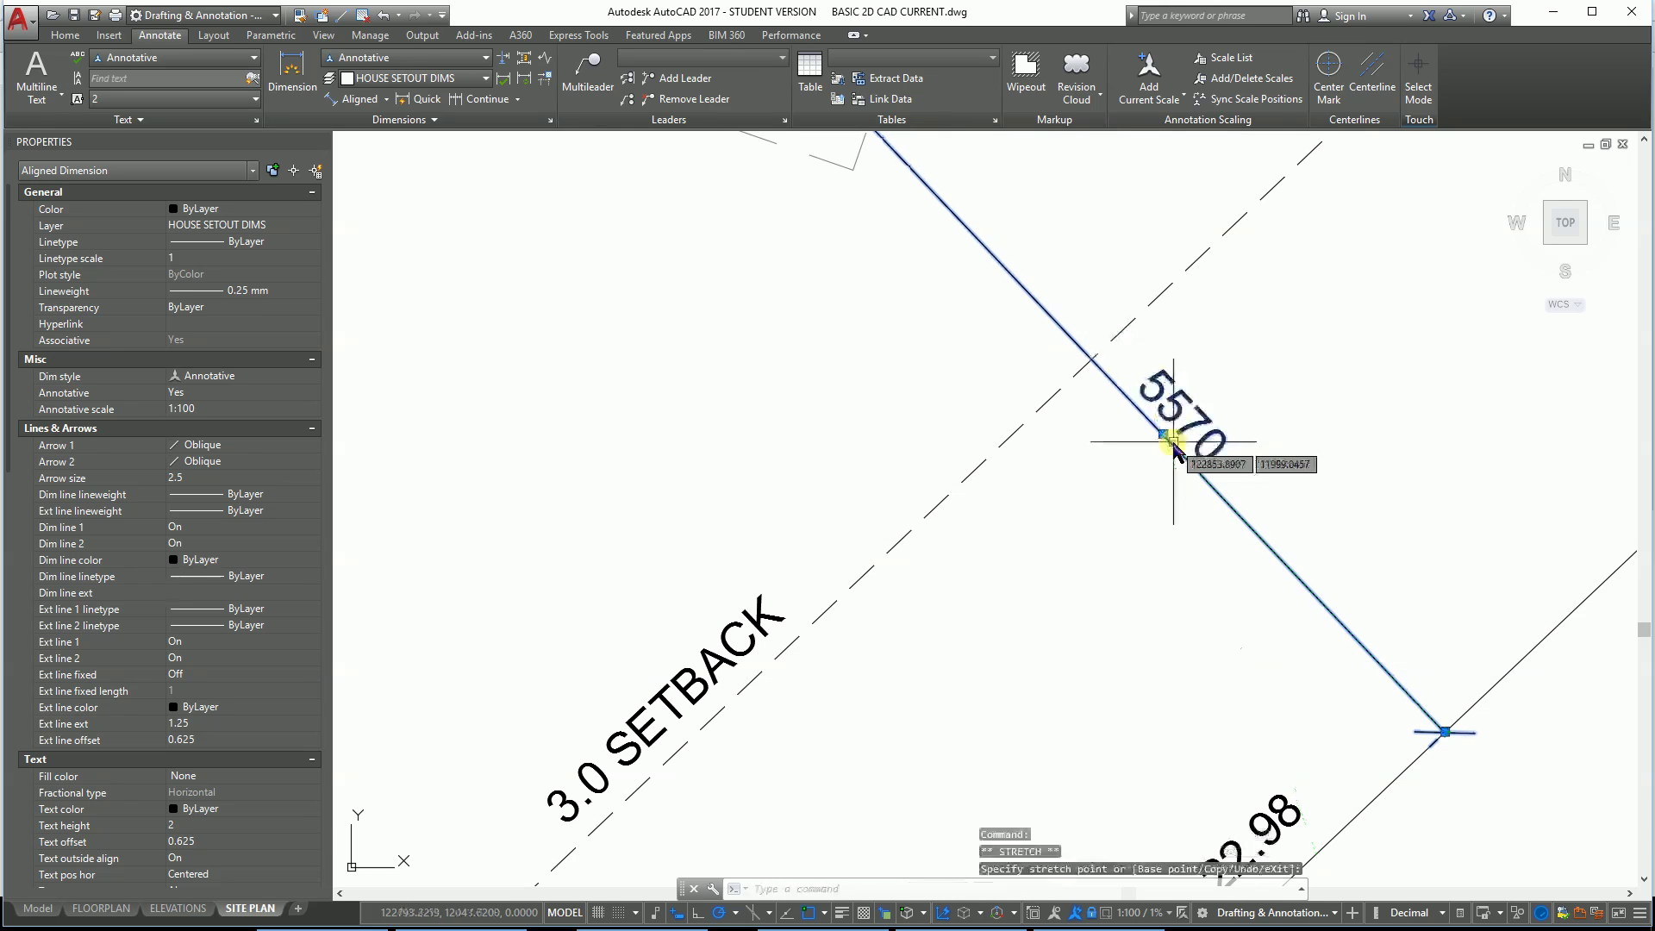
scroll(1208, 451, "down", 6)
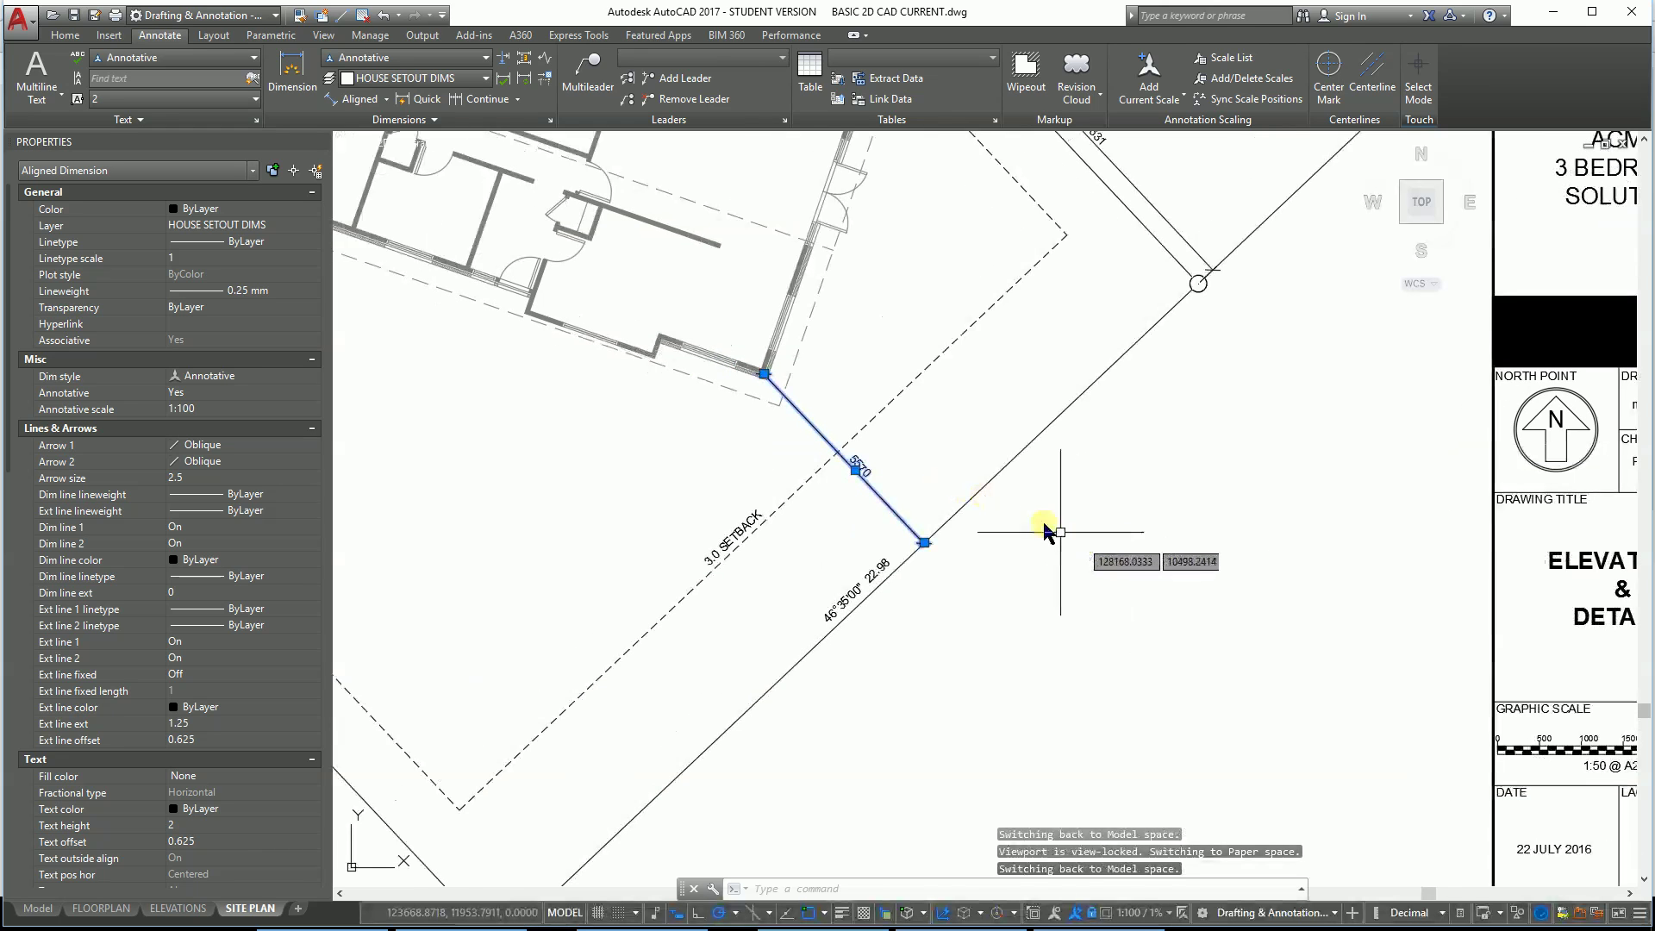
Step: Add an aligned dimension along the 22.98 boundary from the southeast offset dimension's end to the eastern boundary peg, placed outside the boundary
left_click(353, 100)
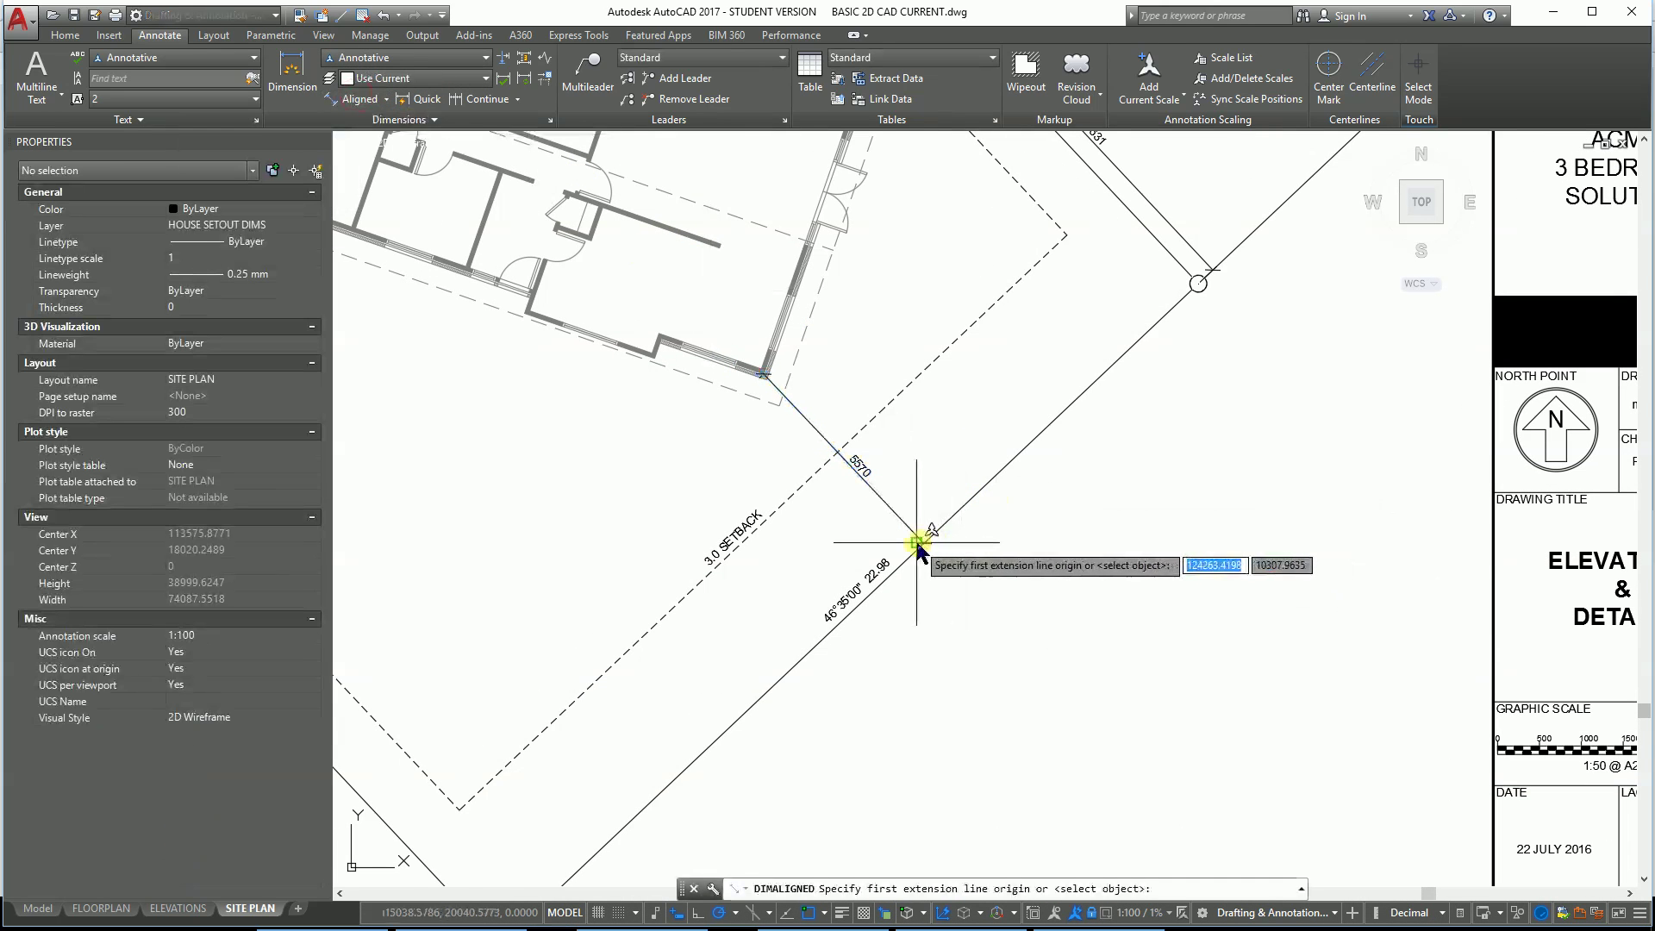
left_click(923, 543)
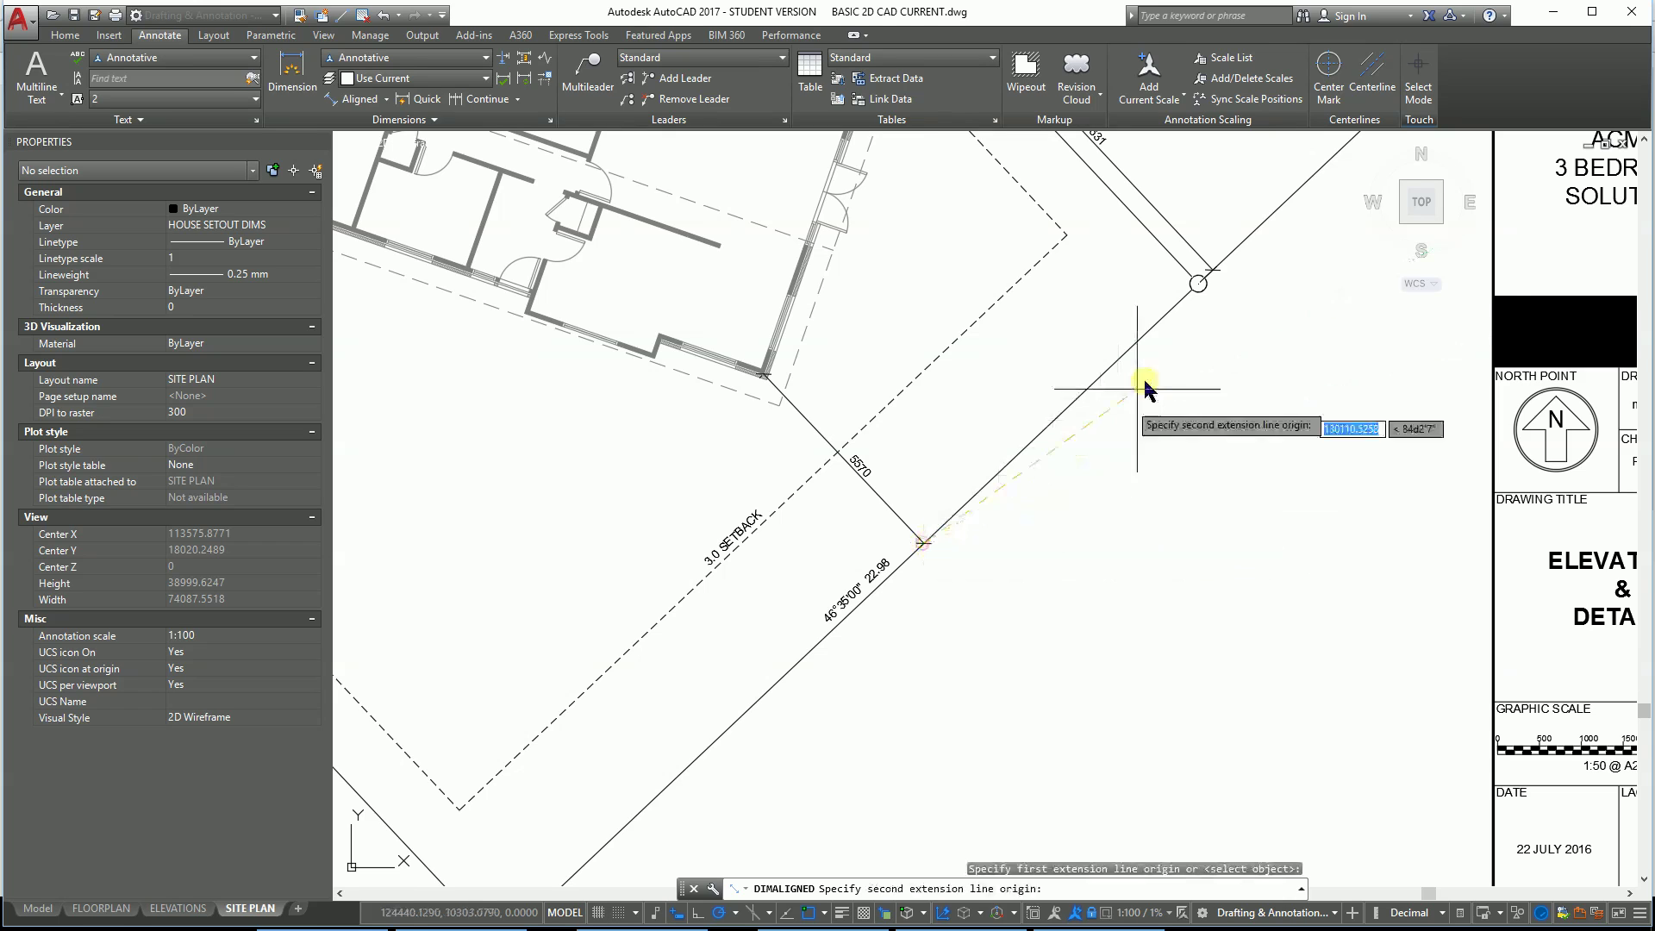
left_click(1198, 283)
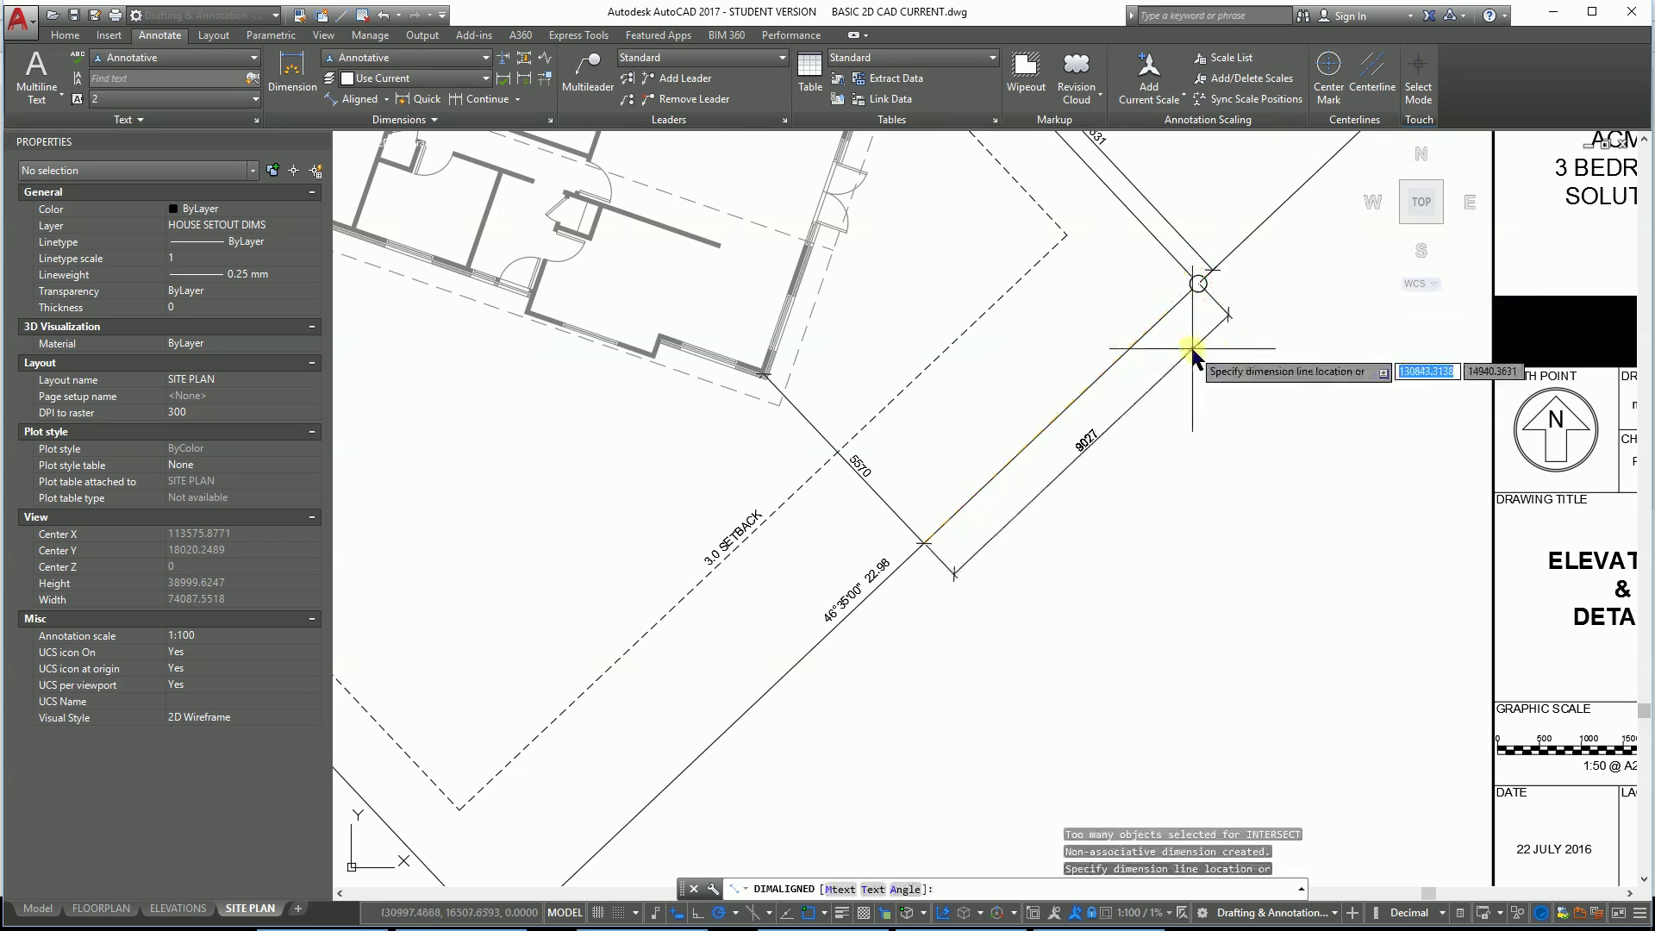
left_click(1200, 349)
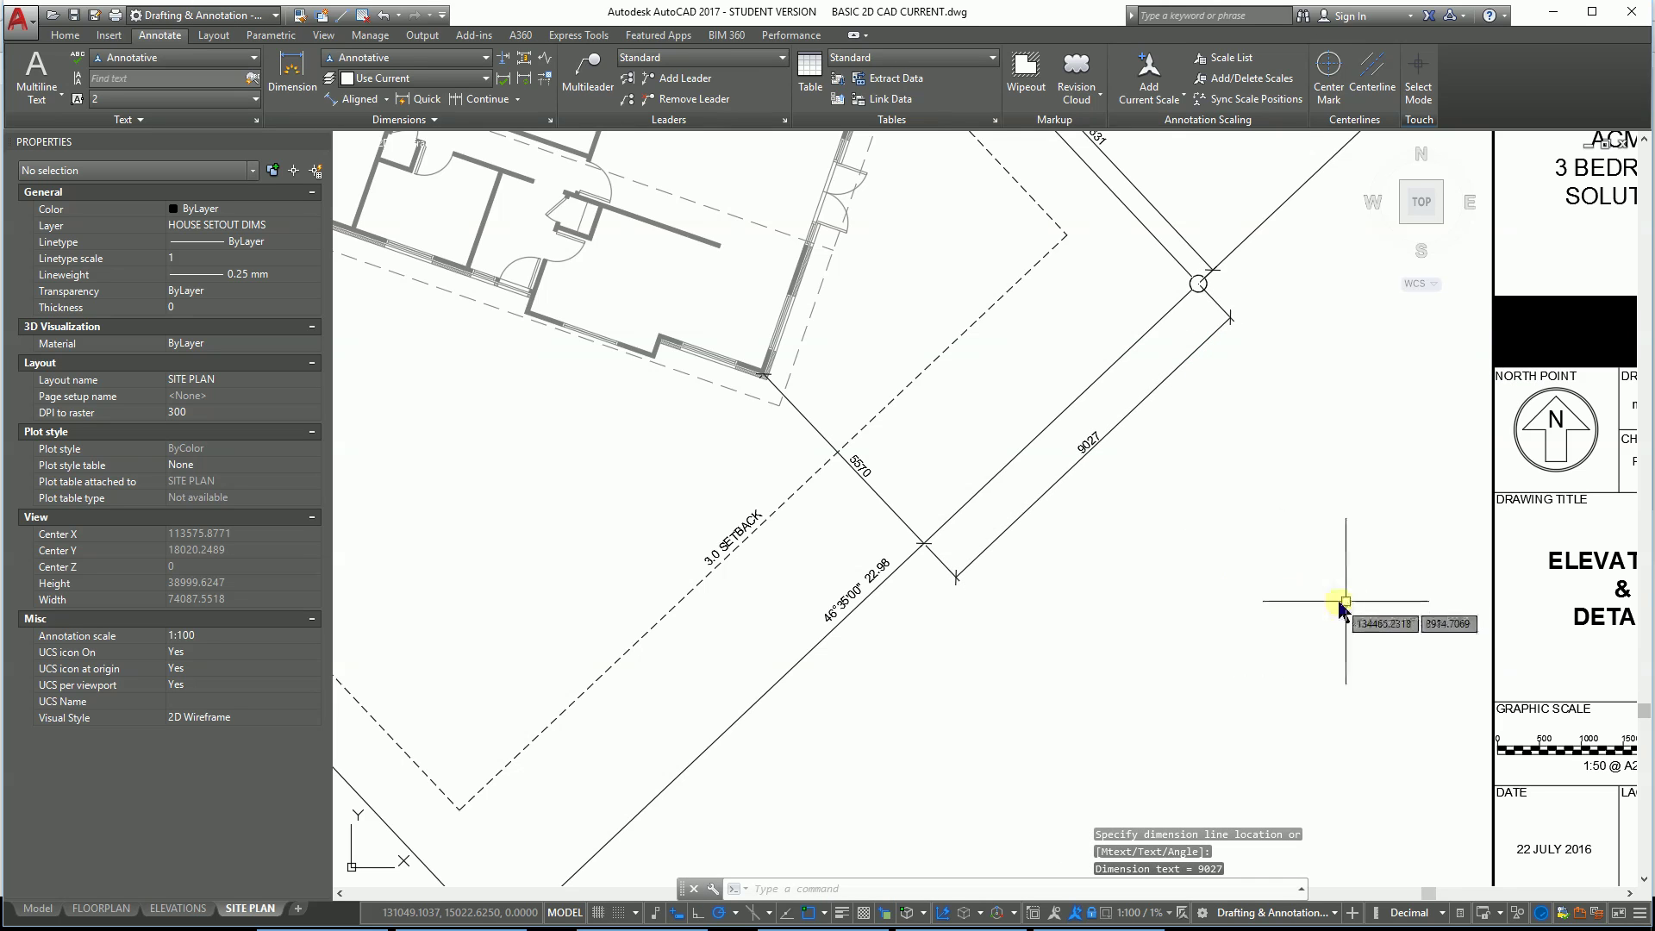
Step: Move the dimension line along the 27.01 boundary slightly further outside the boundary
scroll(1230, 593, "down", 3)
scroll(1222, 454, "up", 3)
scroll(1222, 454, "up", 5)
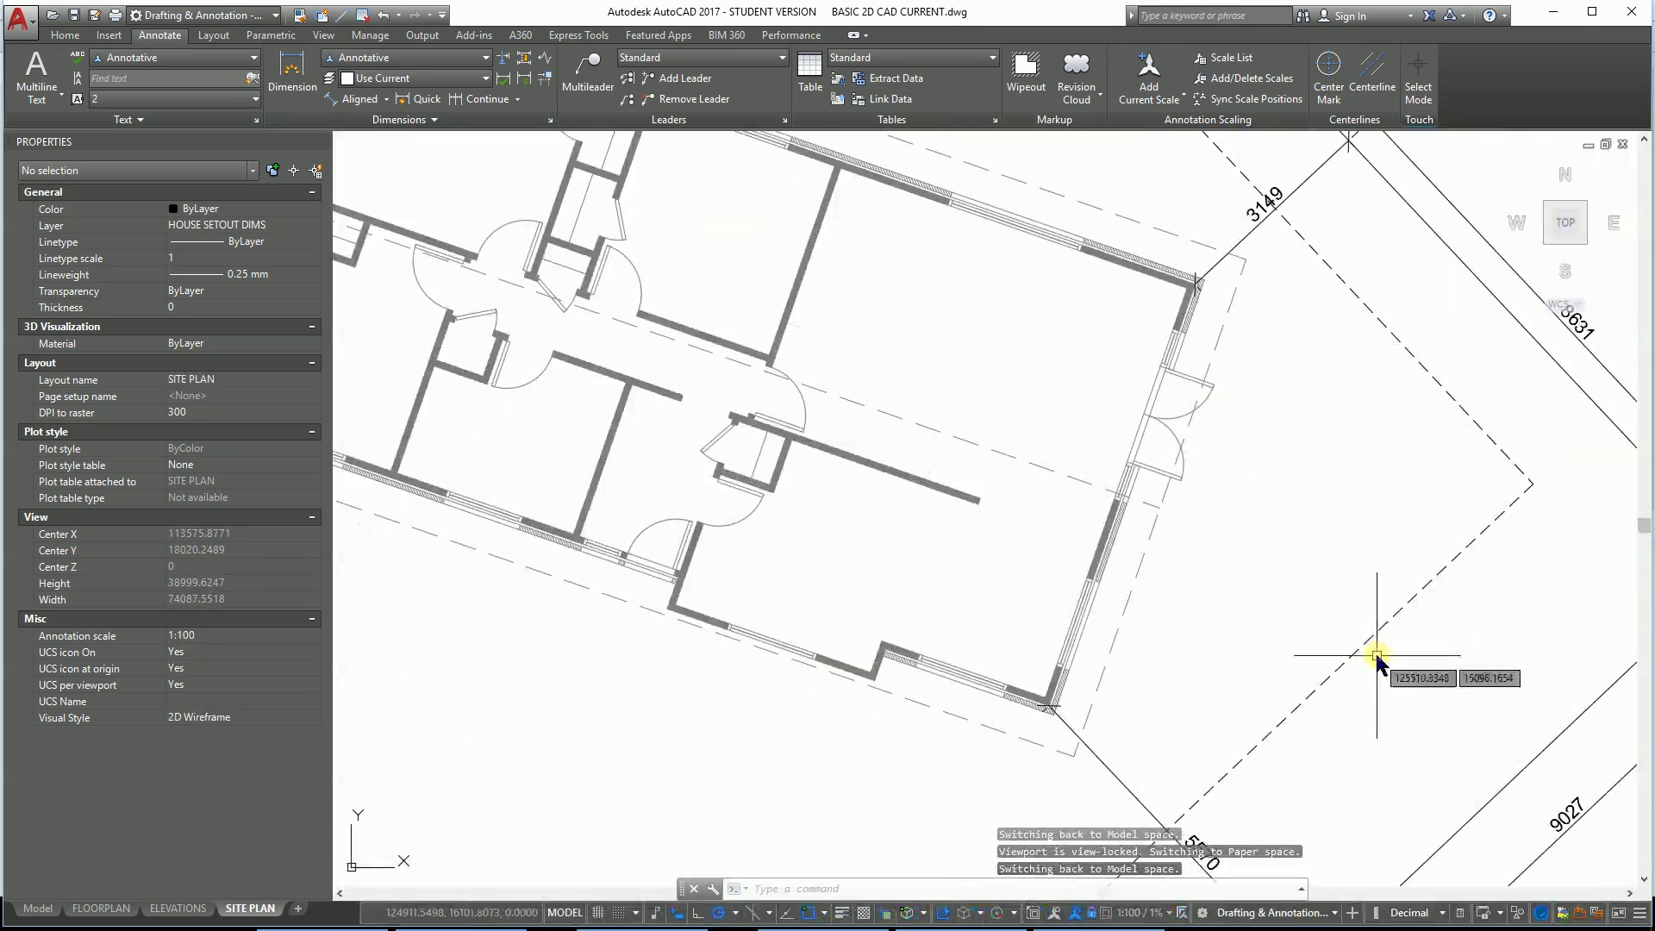
middle_click_drag(1285, 629, 1057, 509)
scroll(1057, 509, "down", 2)
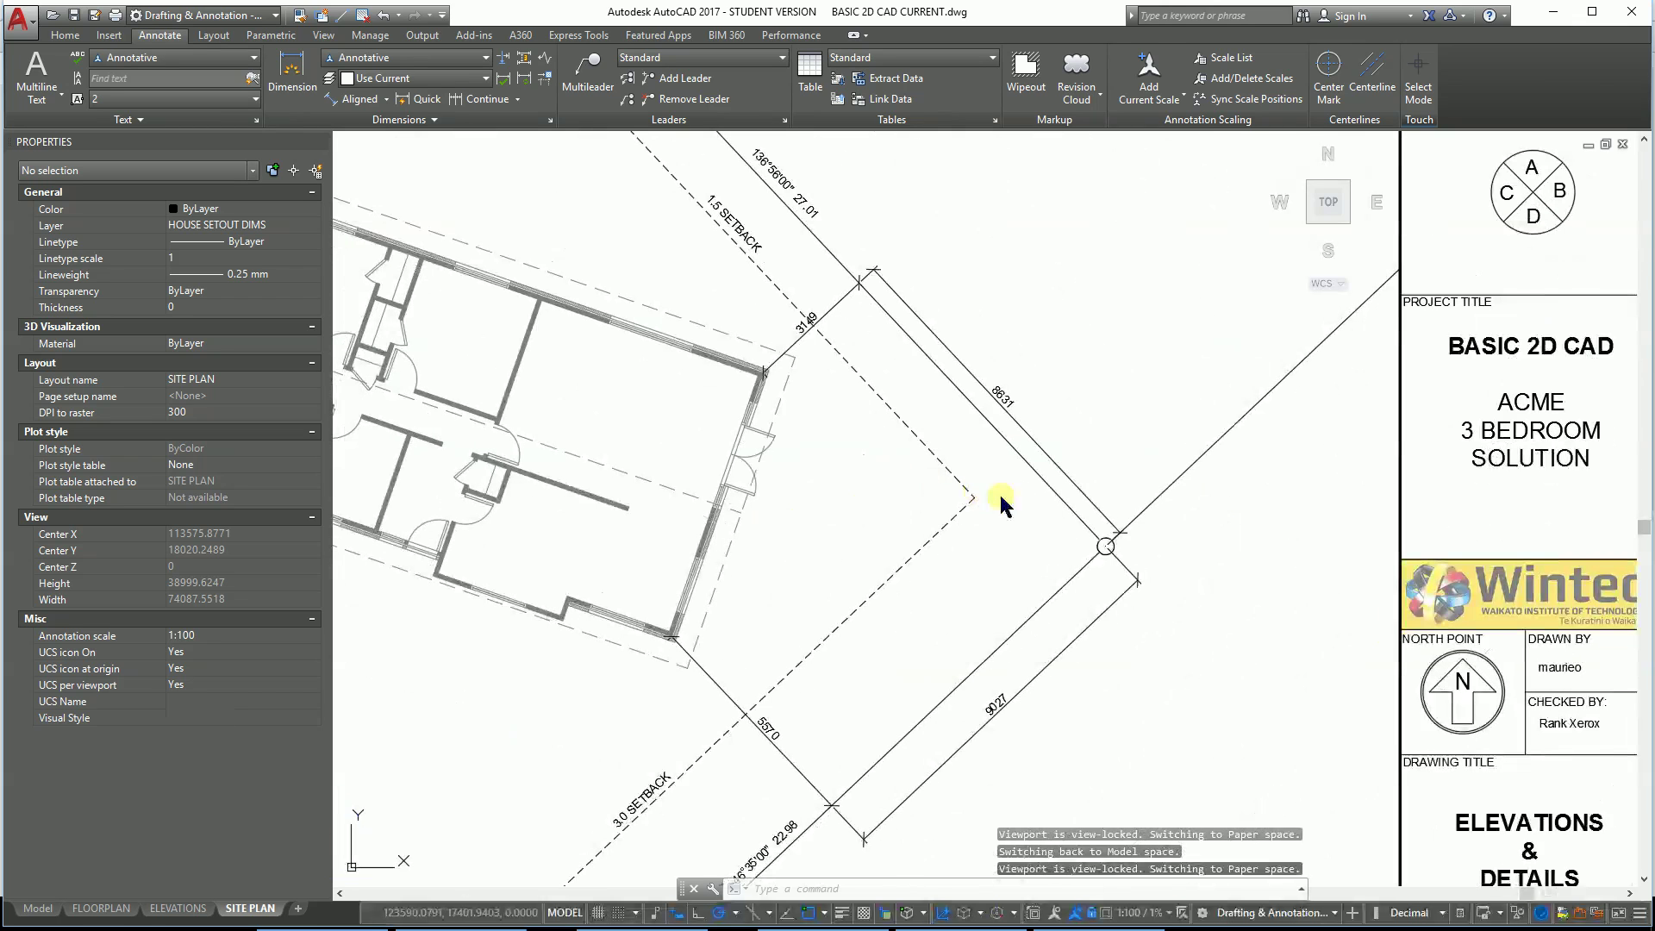
left_click(1010, 403)
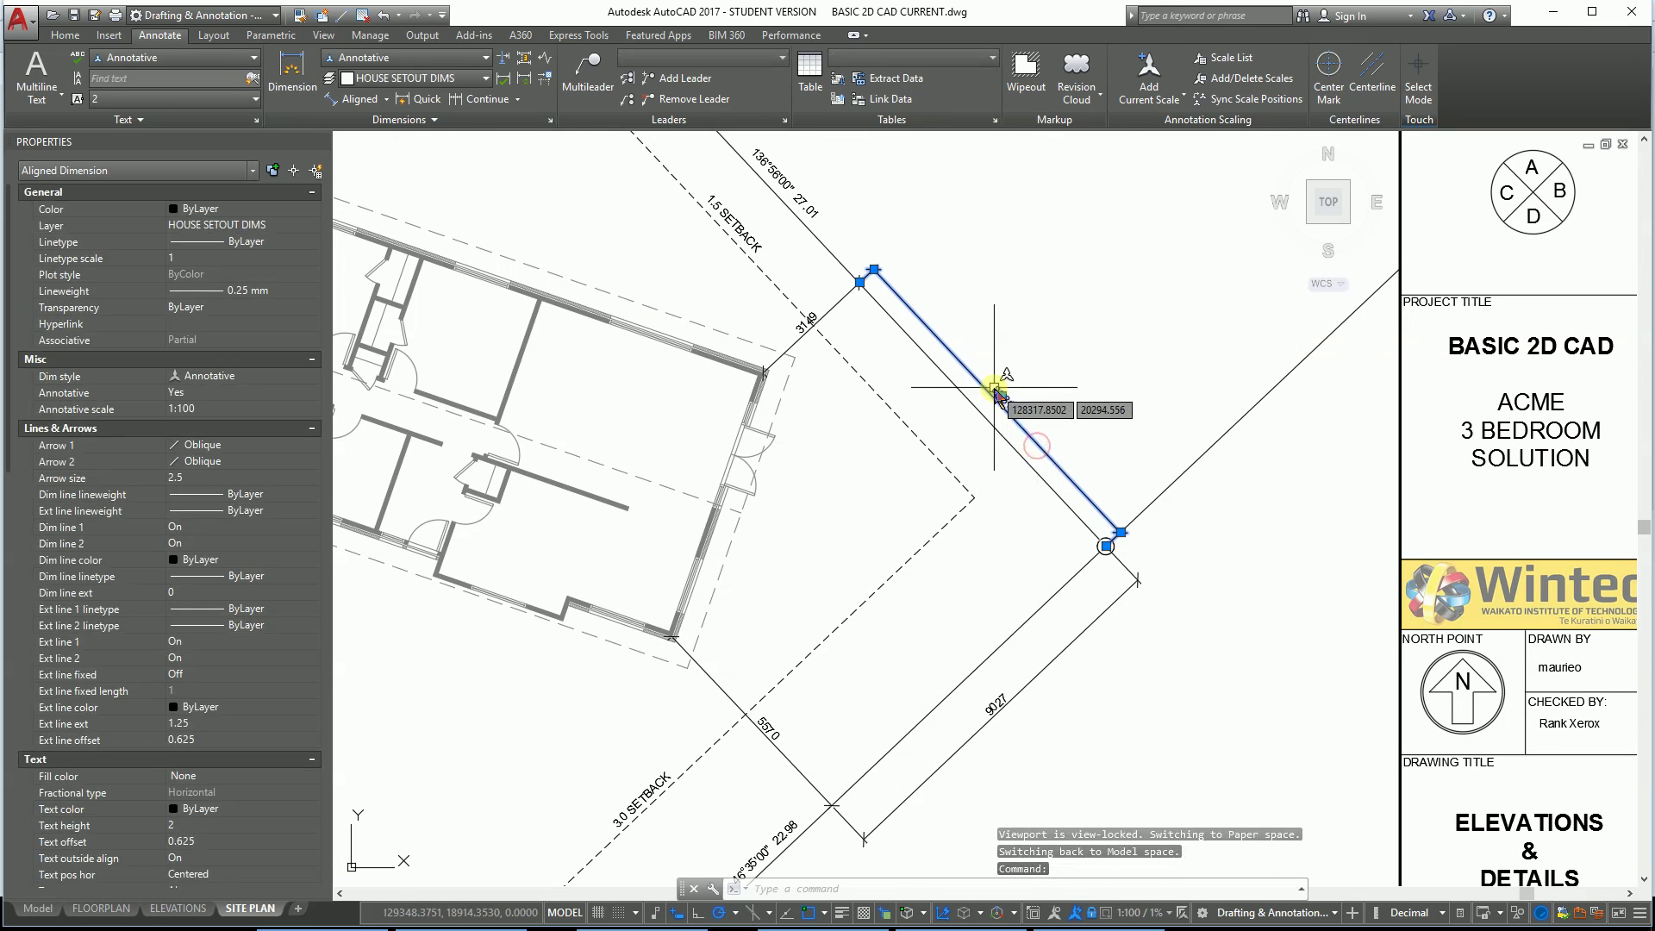
left_click(1001, 396)
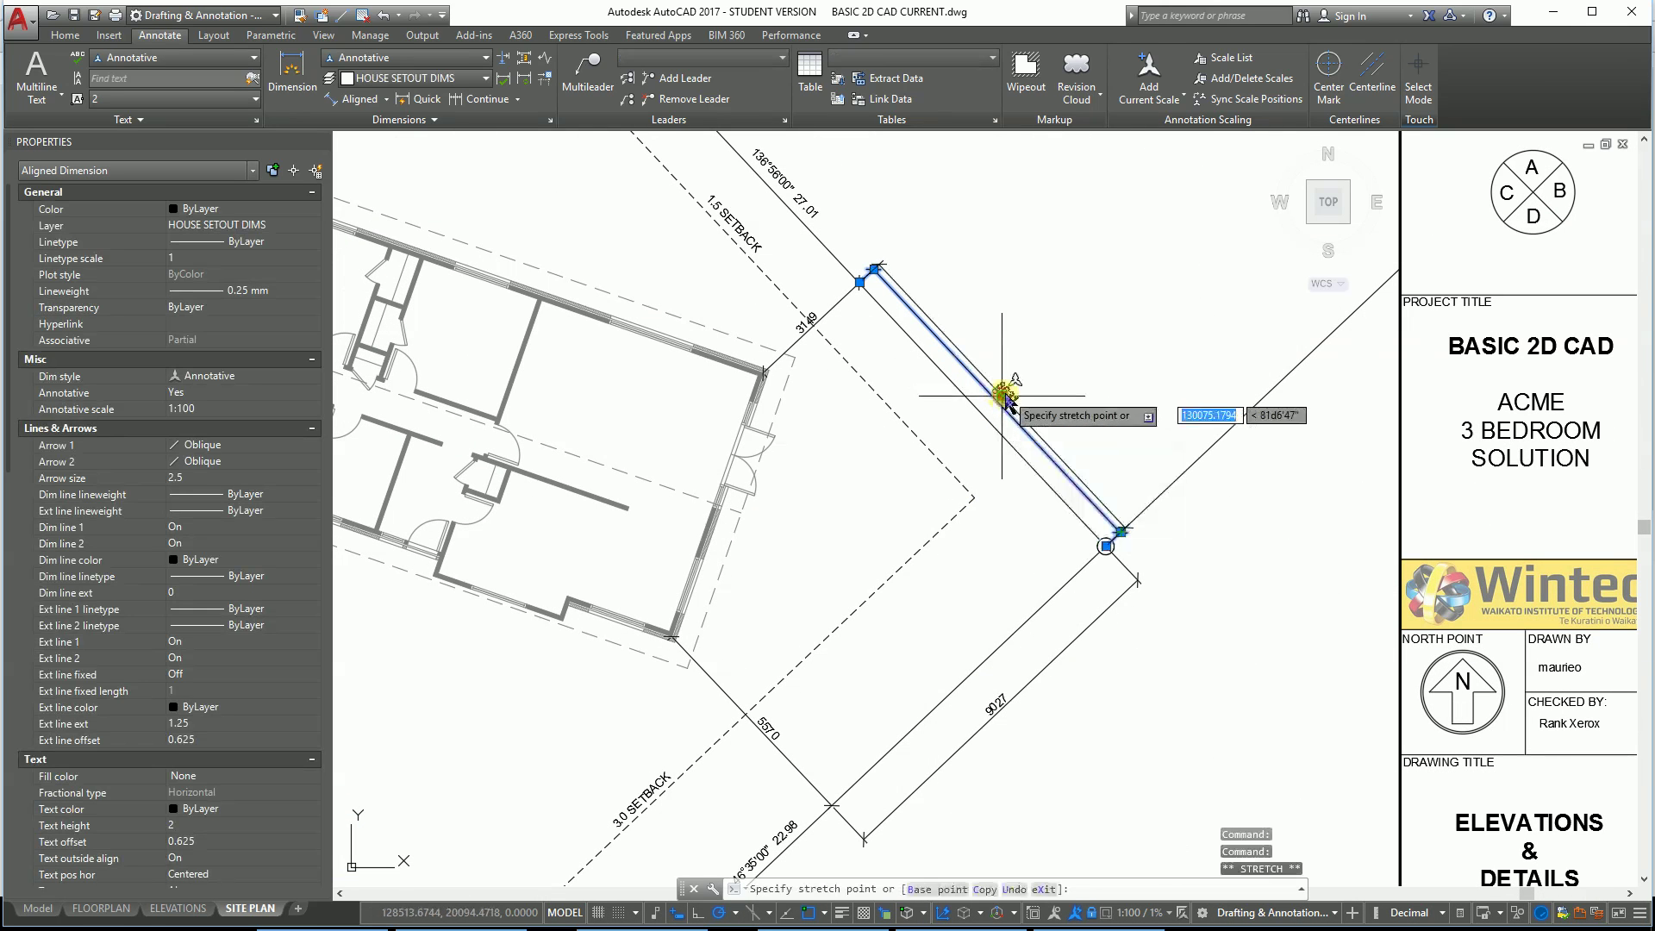
left_click(1003, 395)
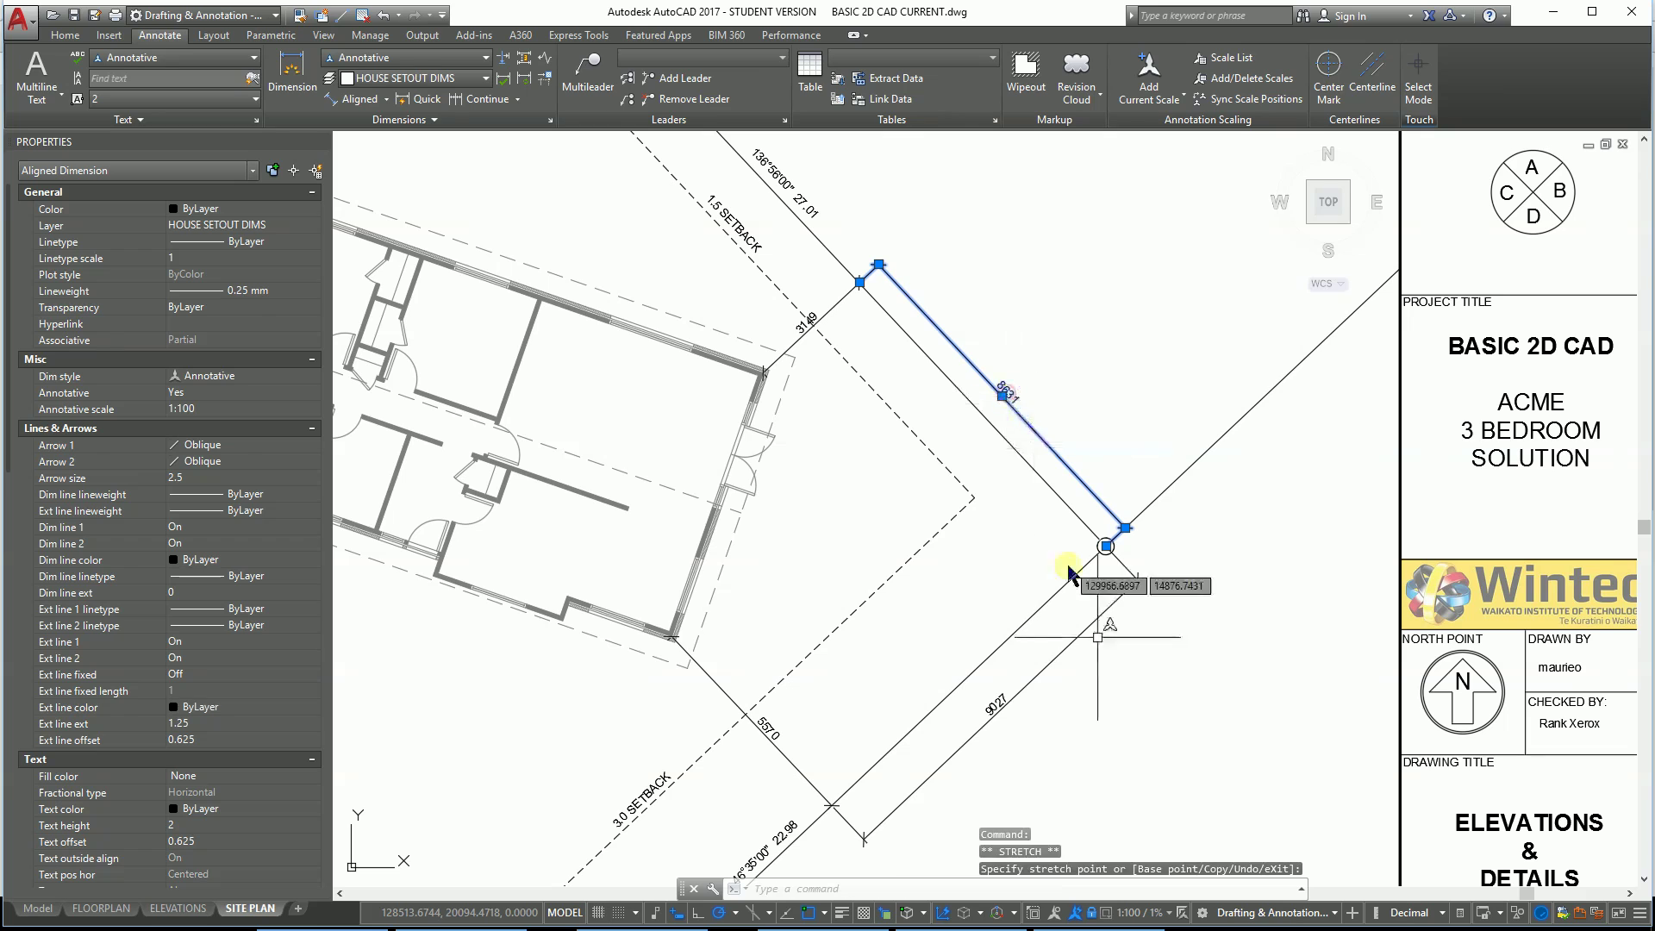
Step: Move the dimension line along the 22.98 boundary closer to the boundary, and clear the selection
left_click(1023, 685)
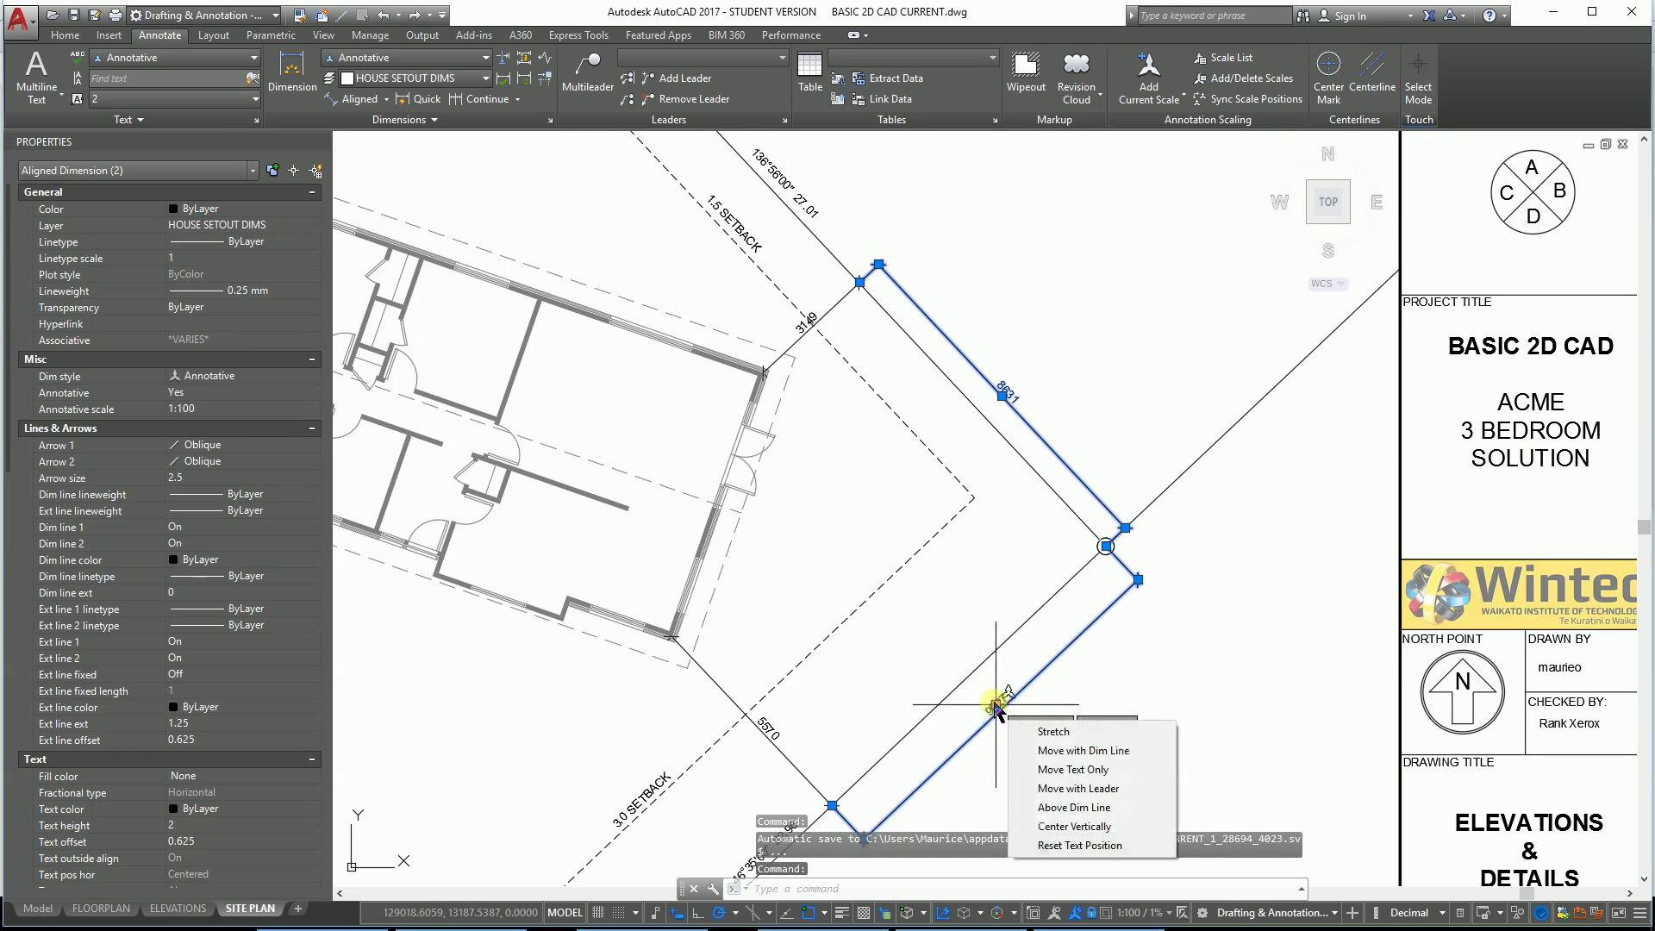
left_click(997, 708)
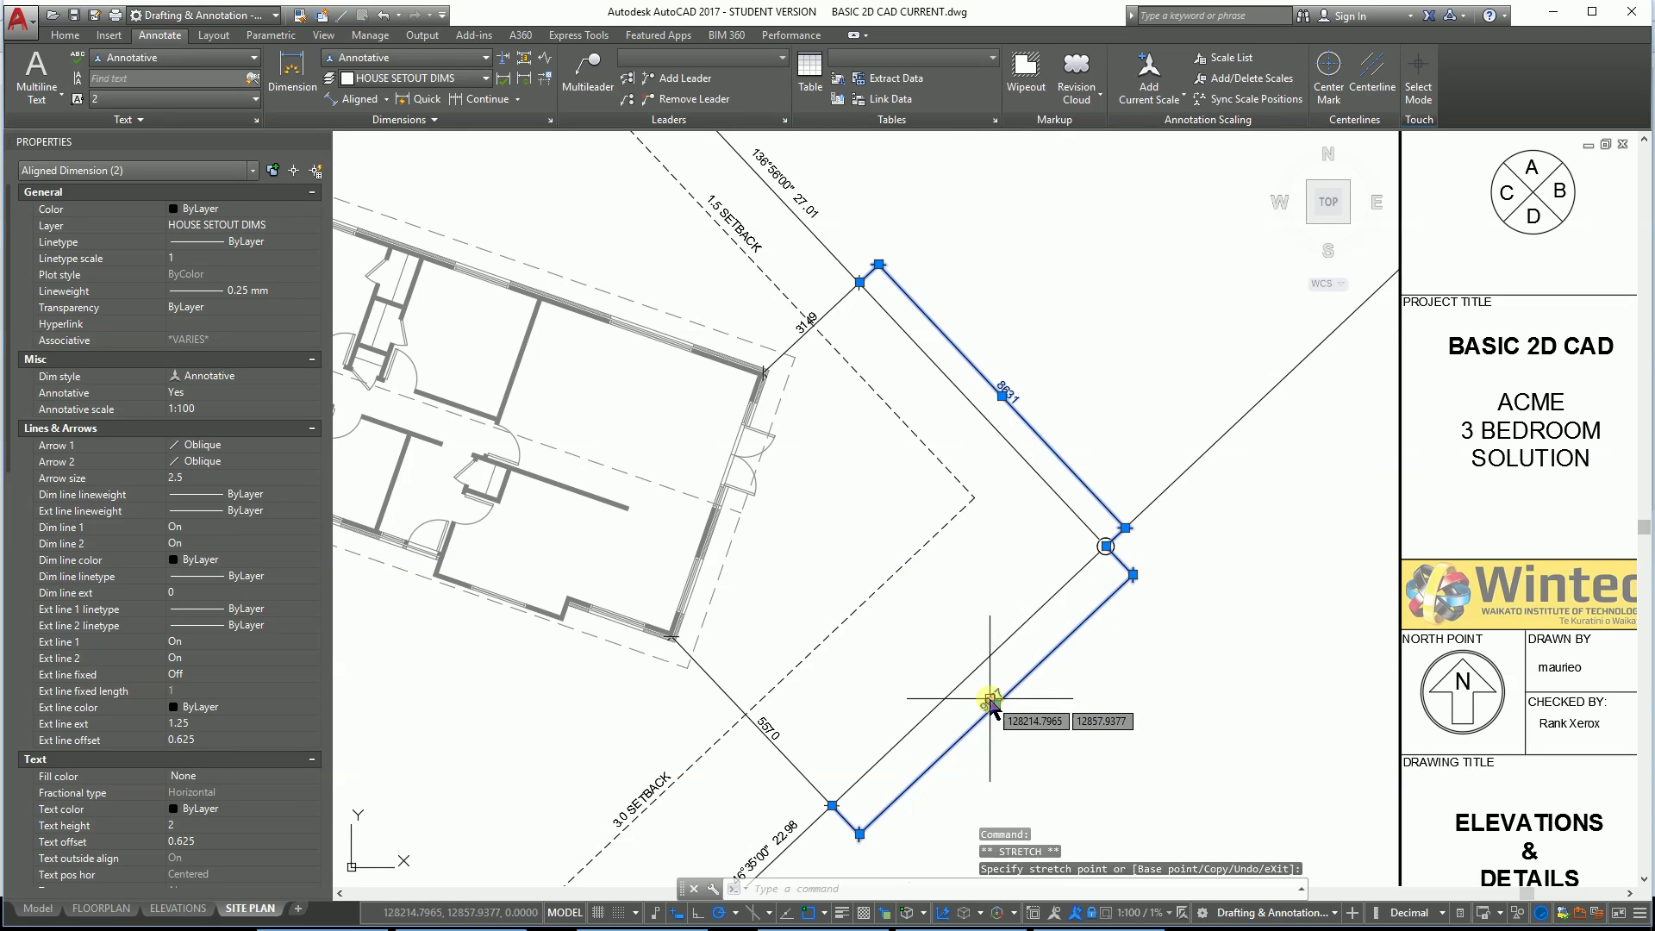
left_click(996, 705)
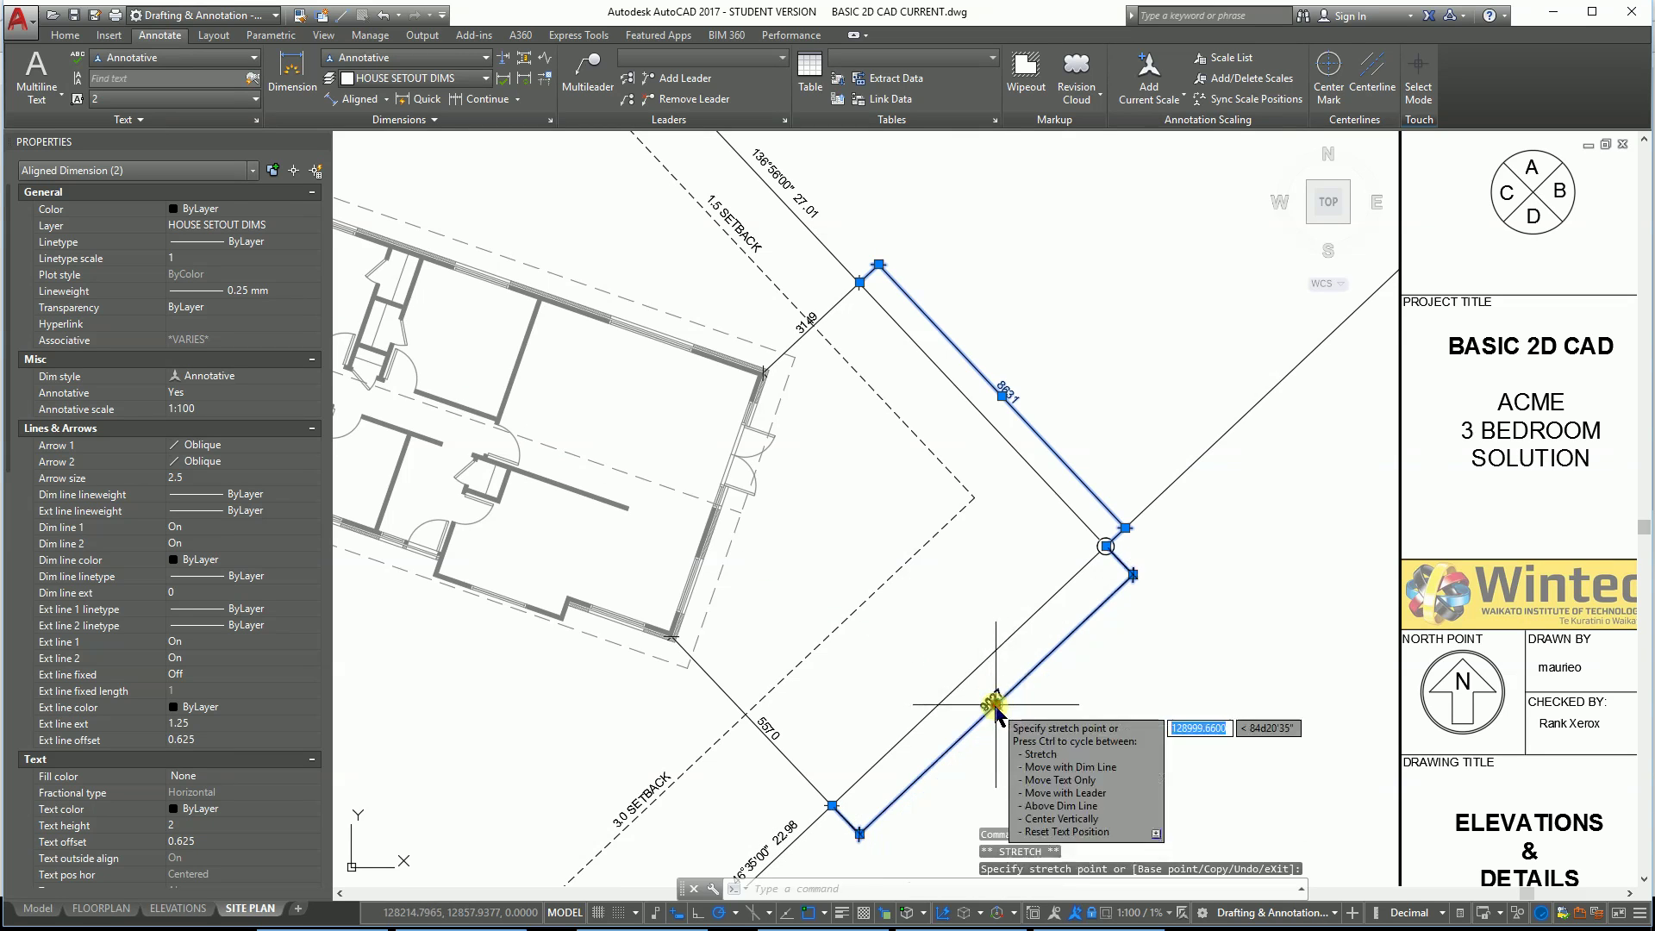
right_click(989, 705)
key("Escape")
mouse_move(988, 700)
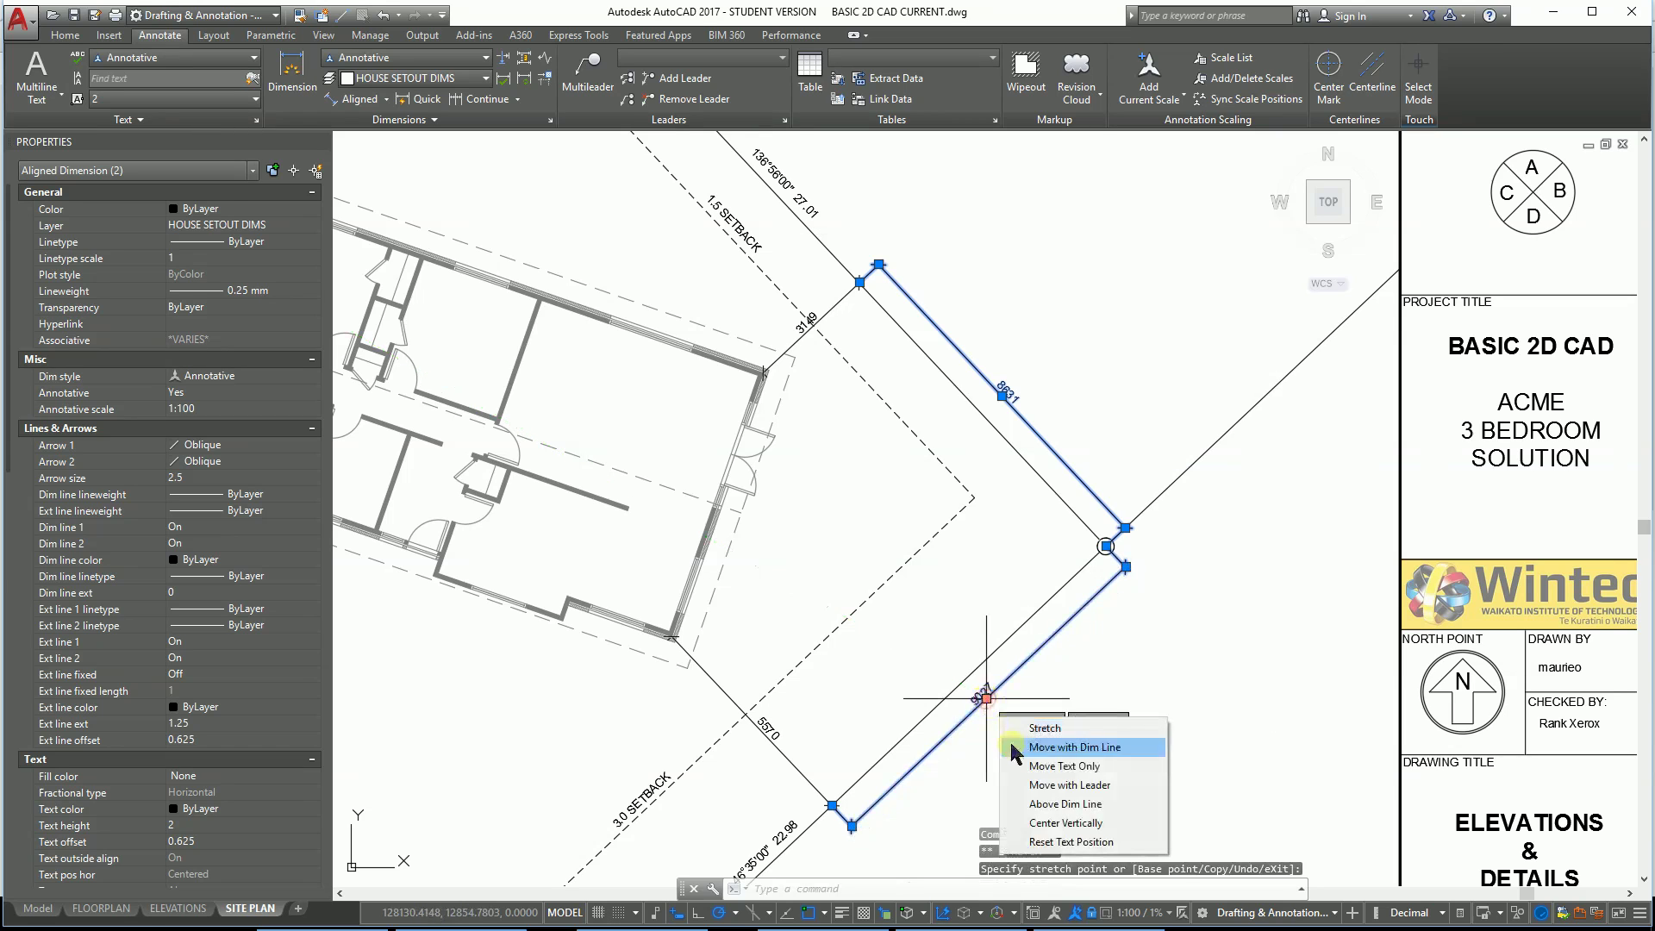
left_click(1067, 766)
key("Escape")
key("Escape")
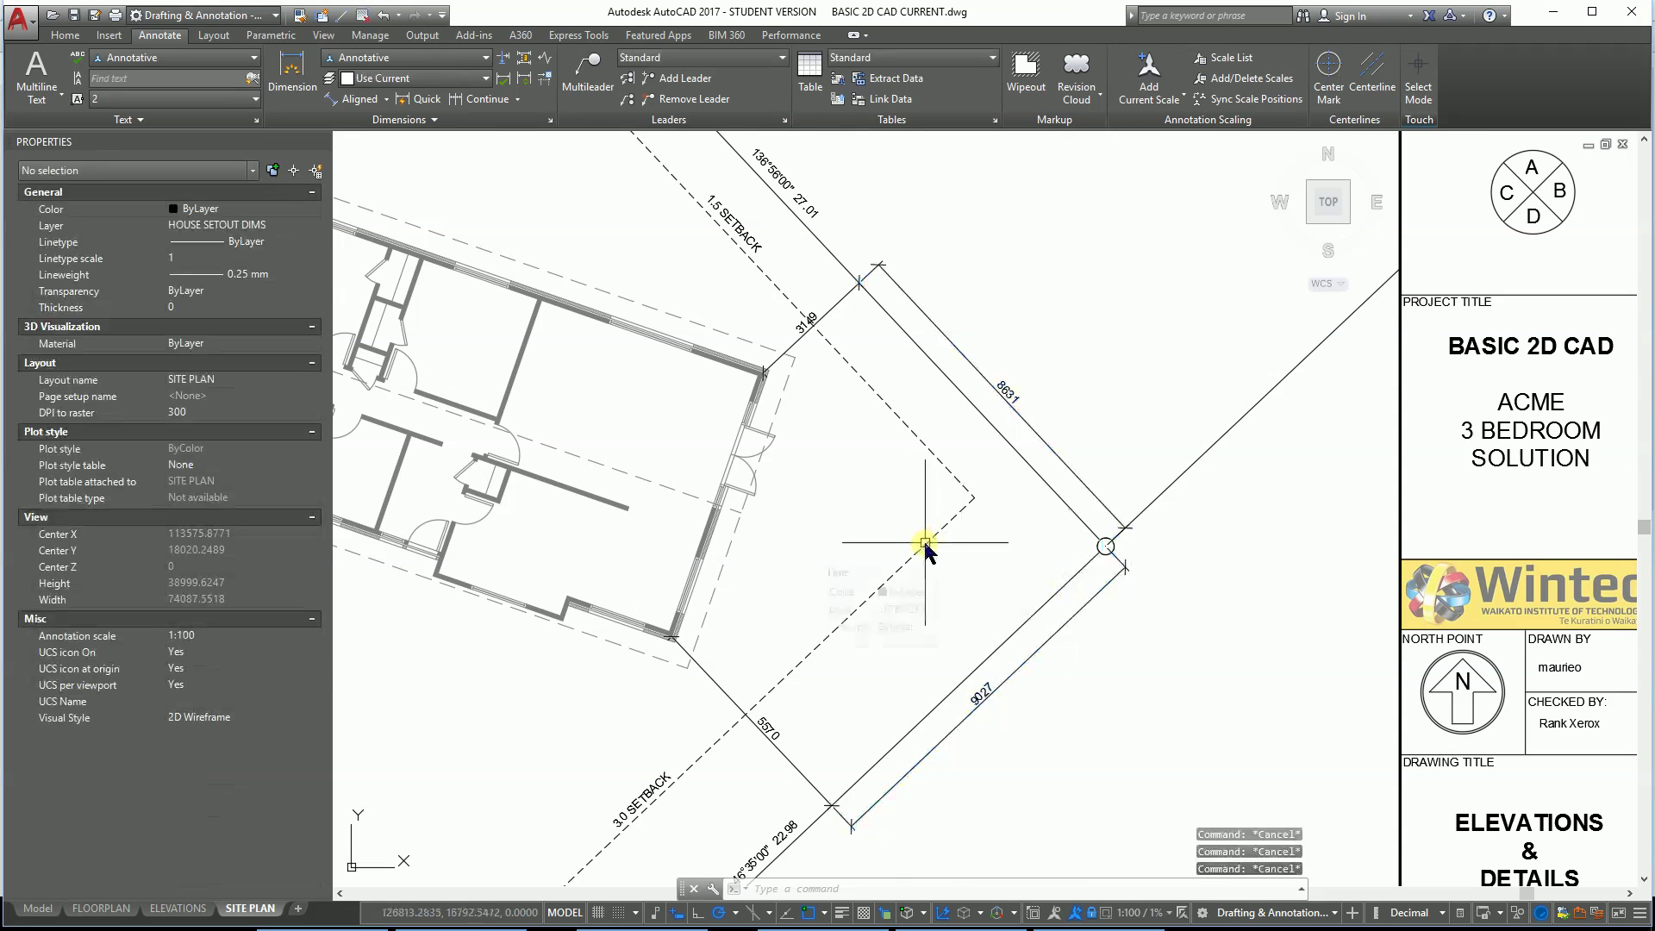
Step: Add an aligned dimension from the house's southwest wall frame corner perpendicular to the 27.05 boundary
scroll(914, 548, "down", 3)
scroll(1043, 507, "up", 3)
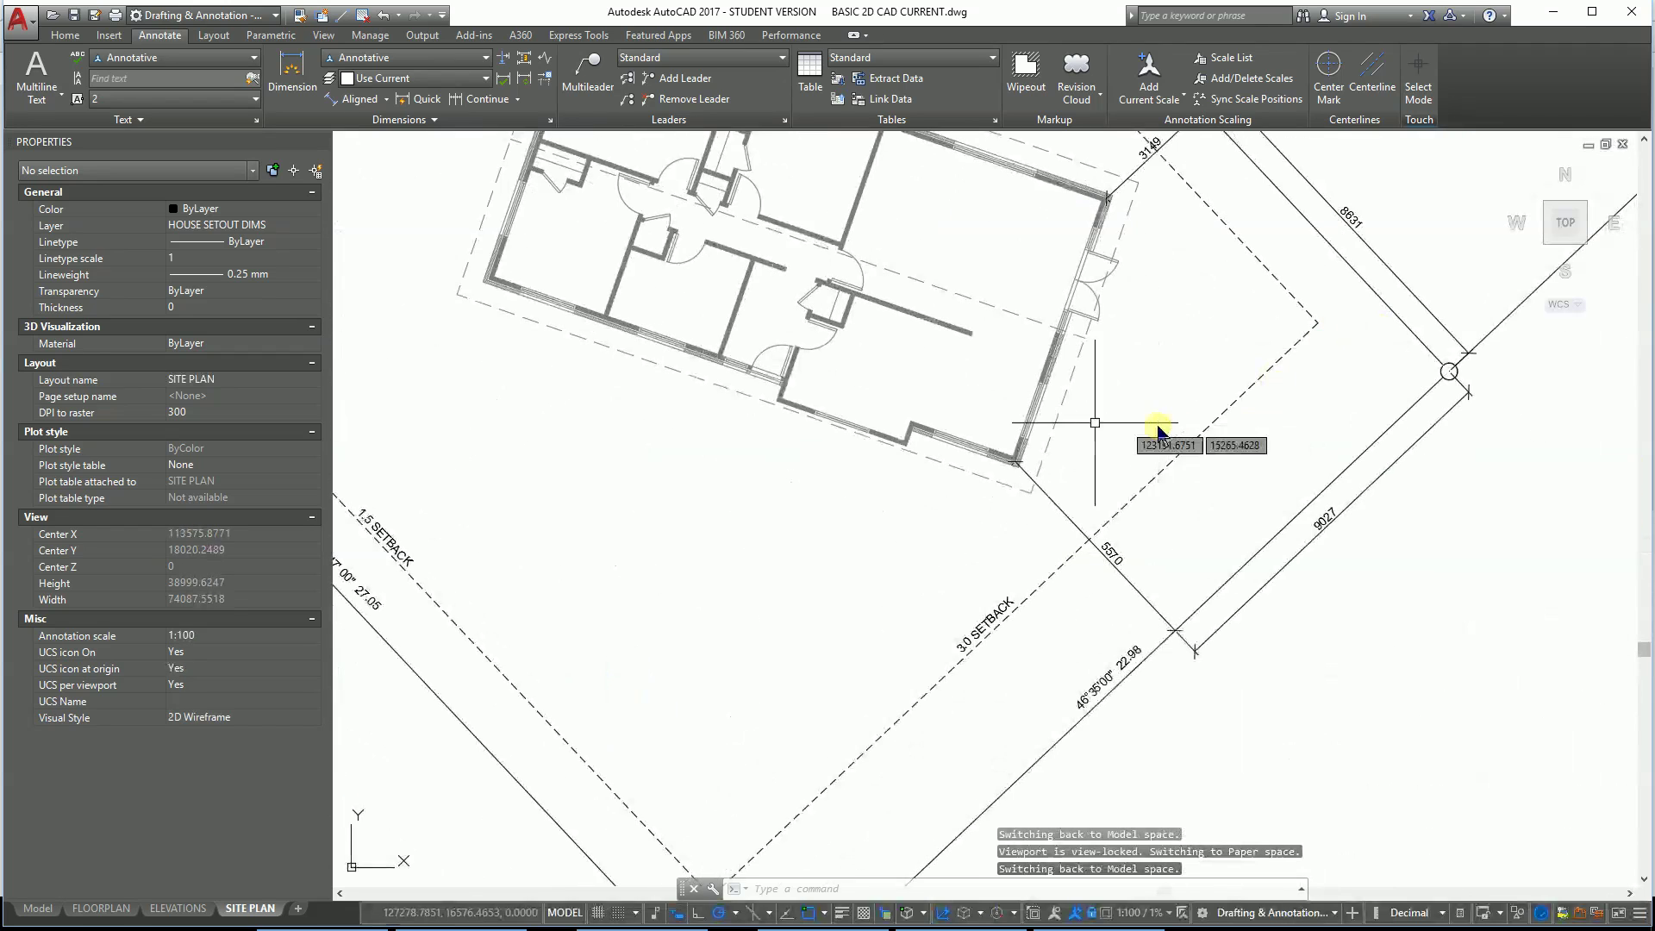
scroll(1081, 423, "up", 4)
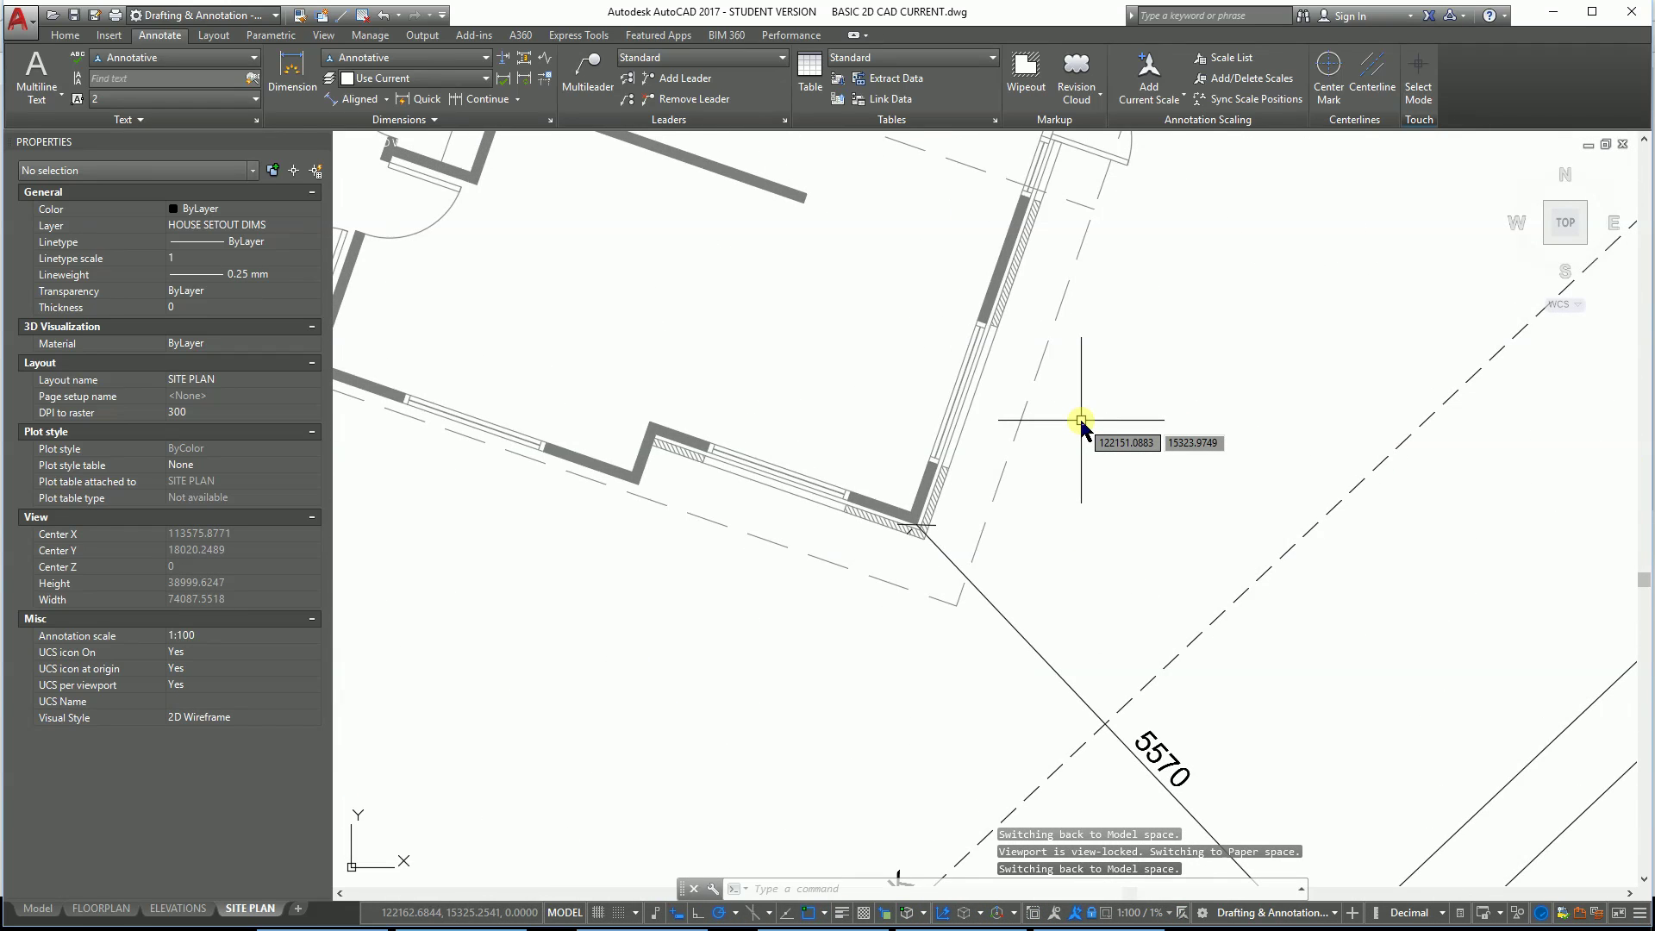
scroll(1081, 422, "down", 6)
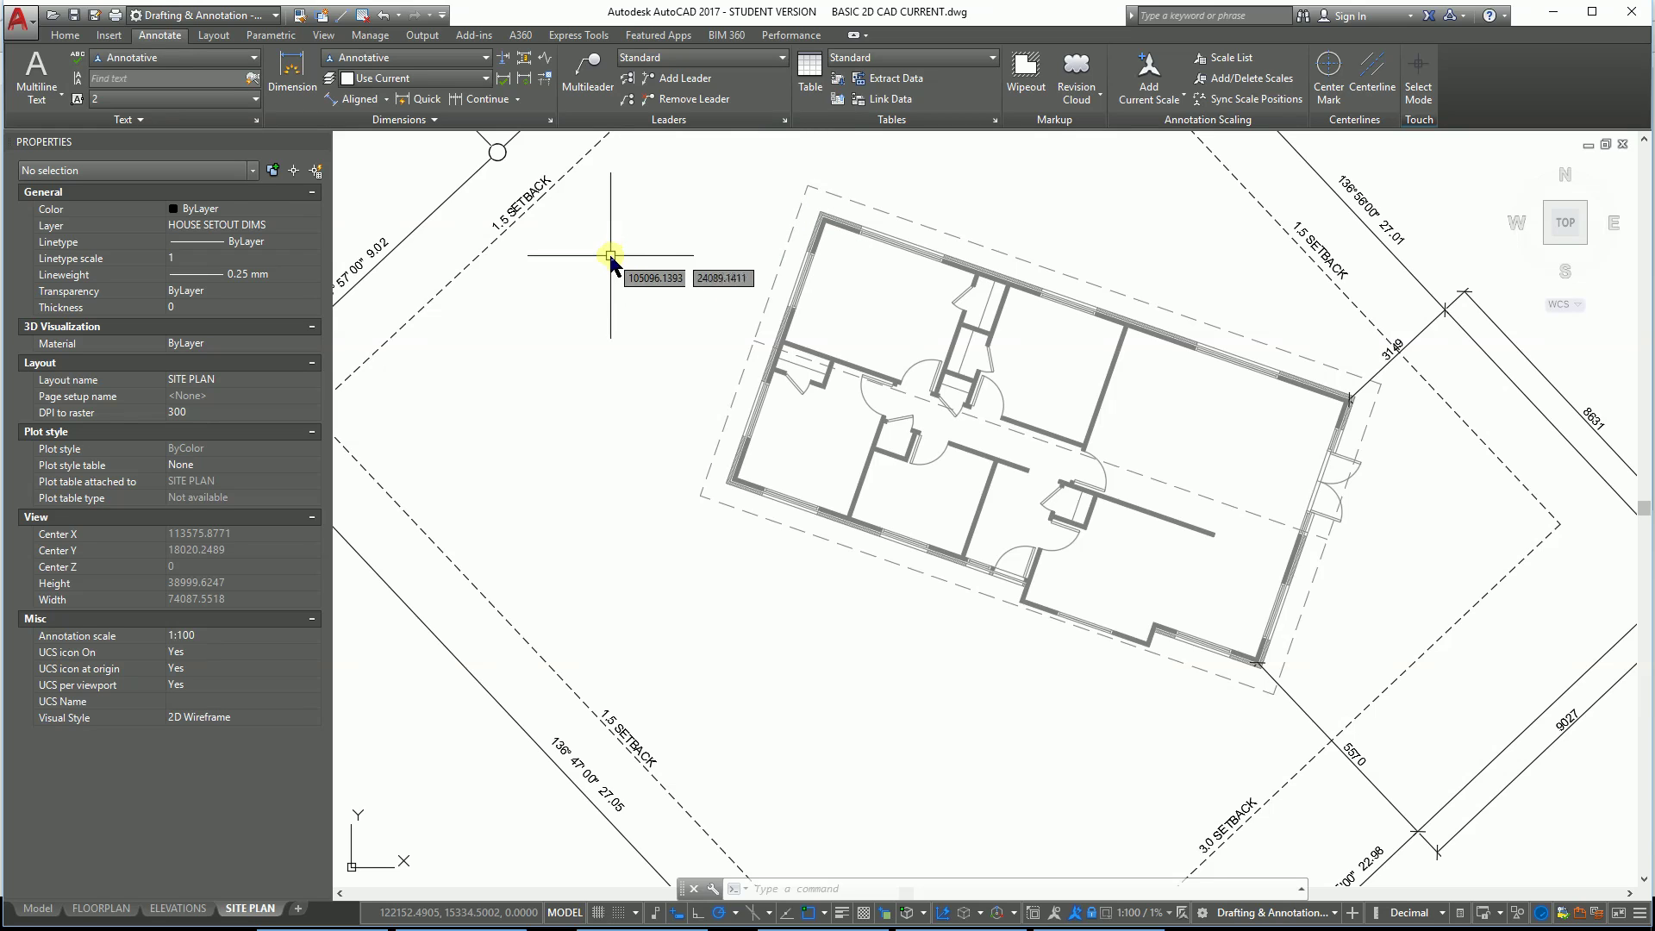
left_click(336, 102)
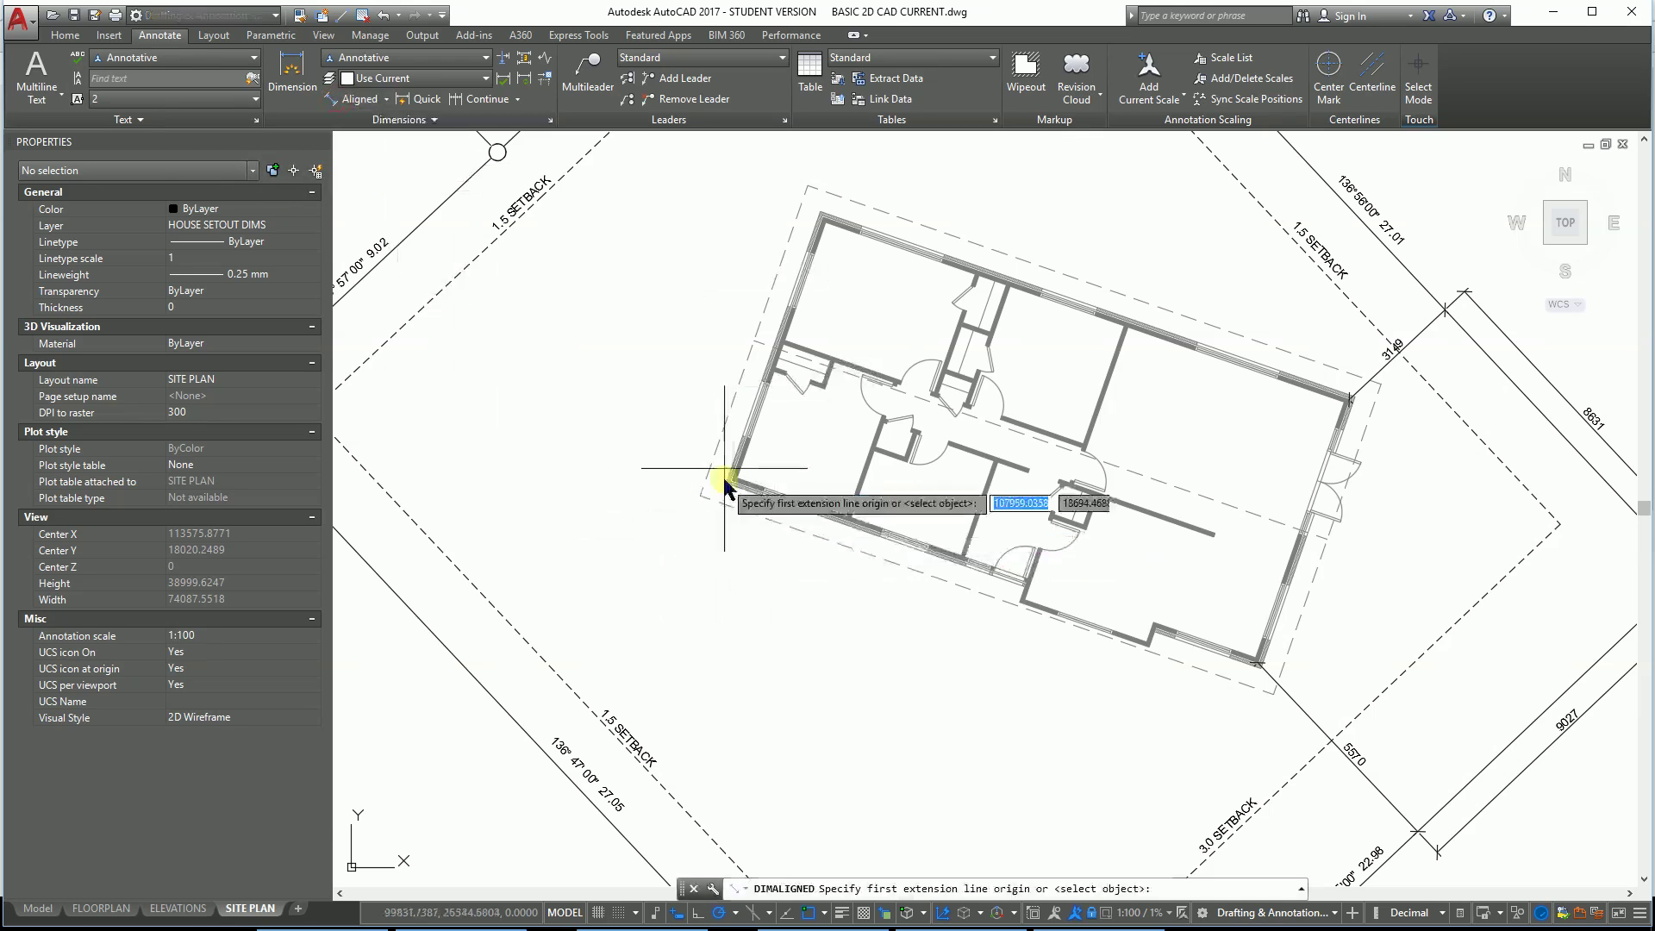
scroll(726, 465, "up", 5)
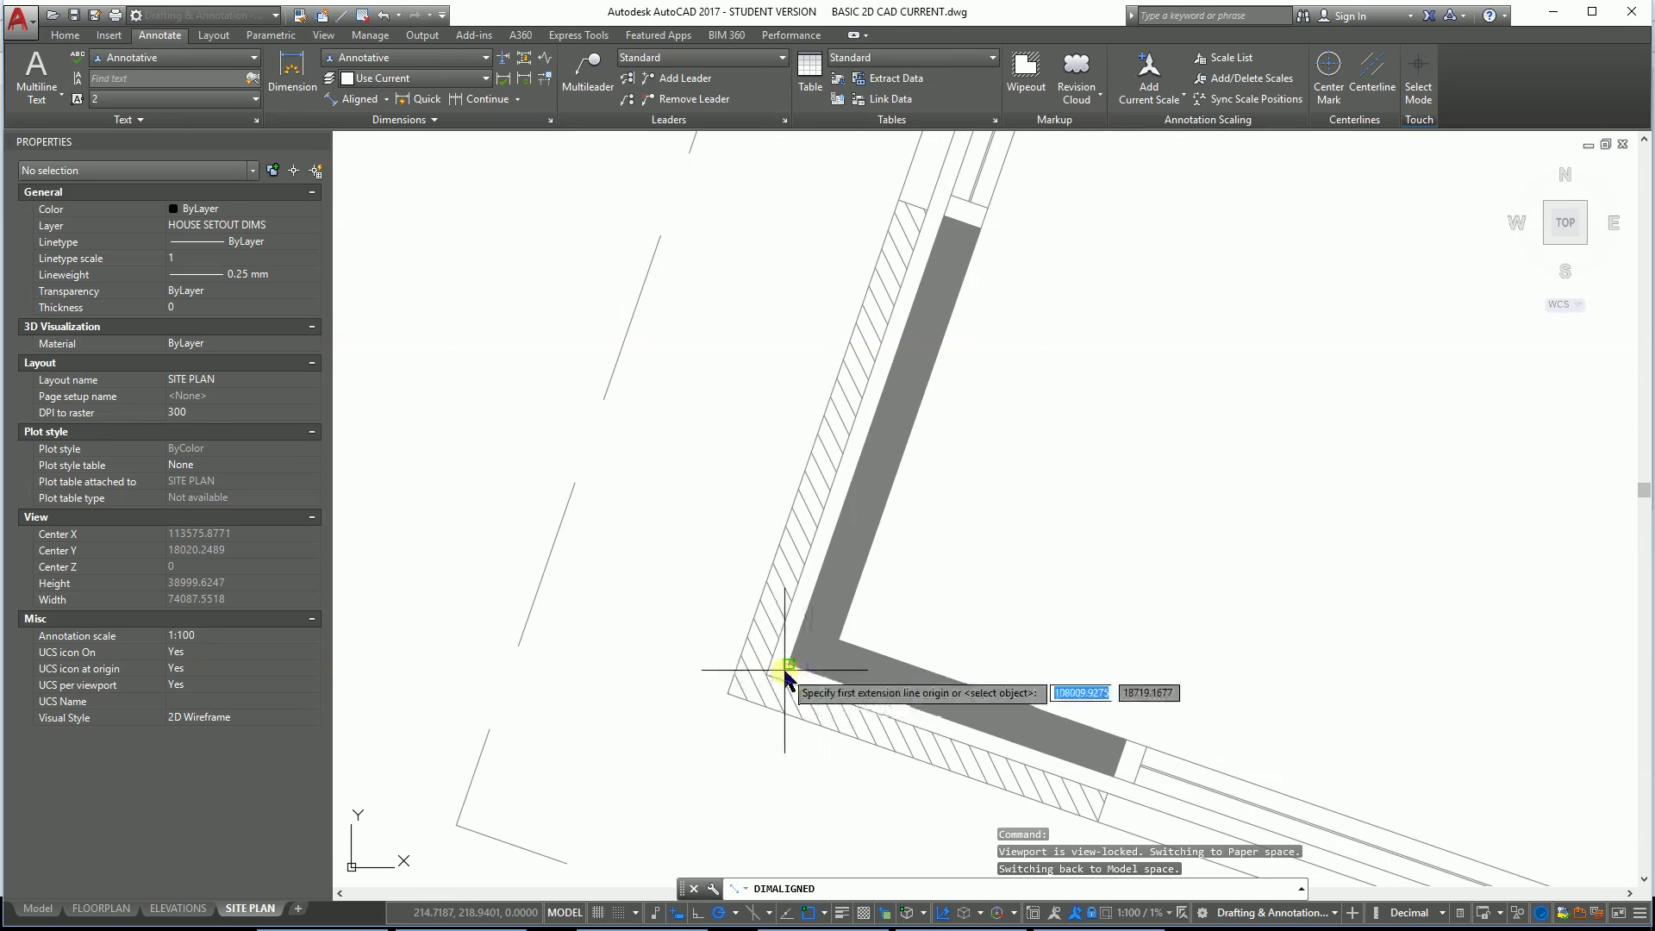
left_click(787, 665)
scroll(681, 758, "down", 5)
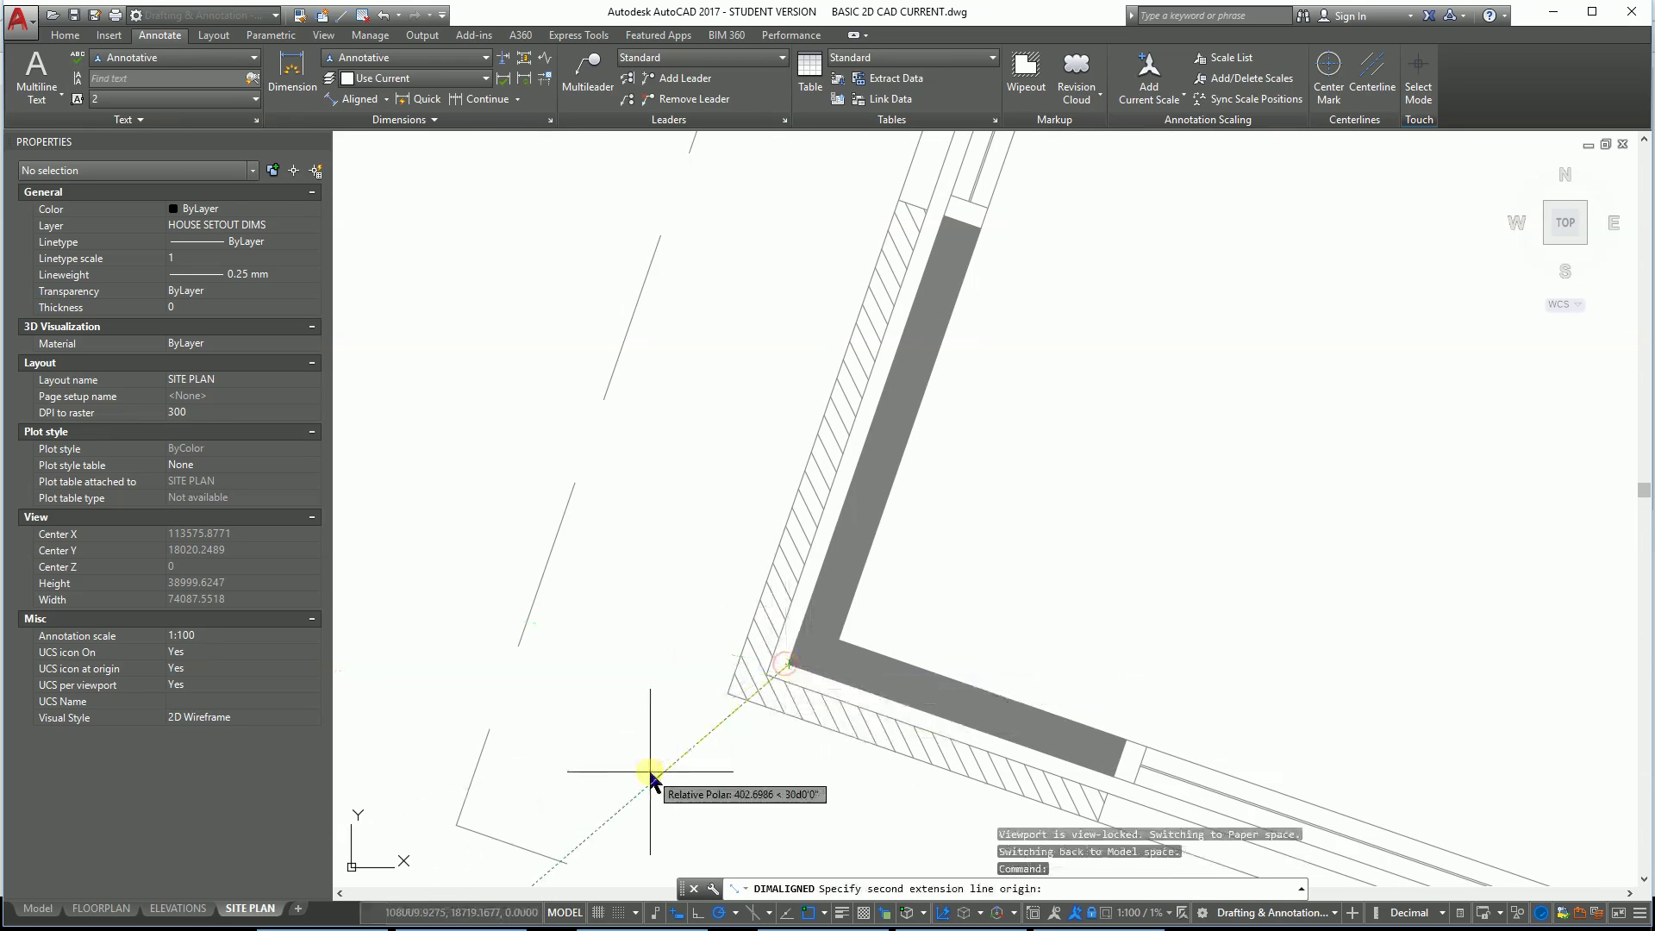
middle_click_drag(699, 804, 968, 370)
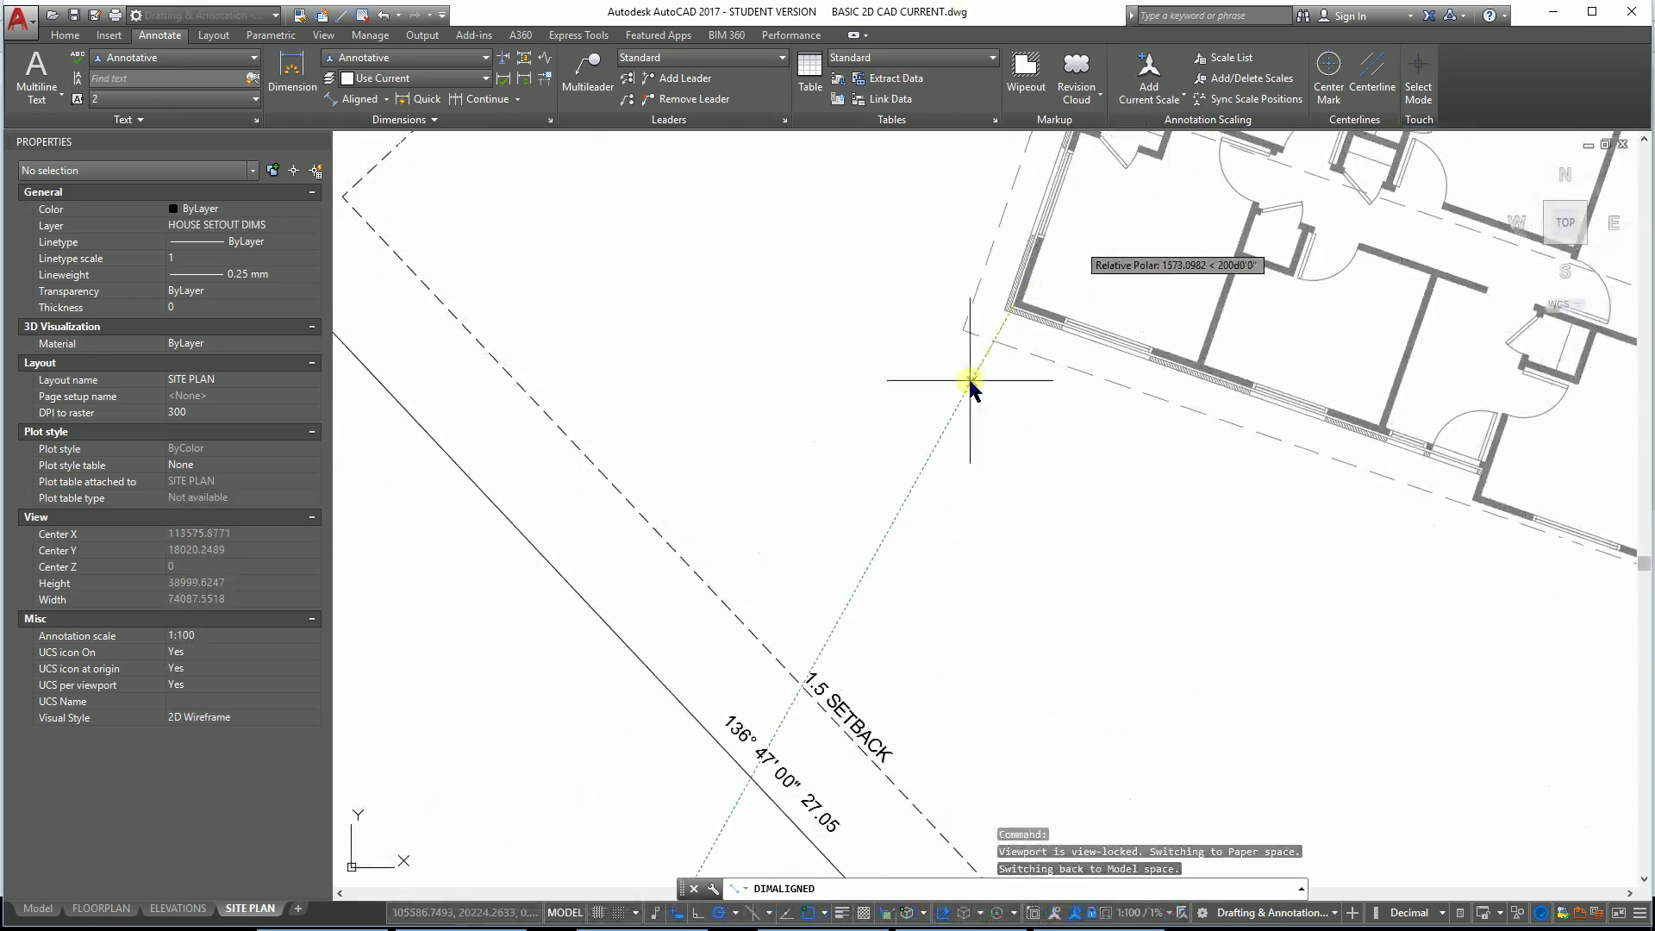
left_click(649, 659)
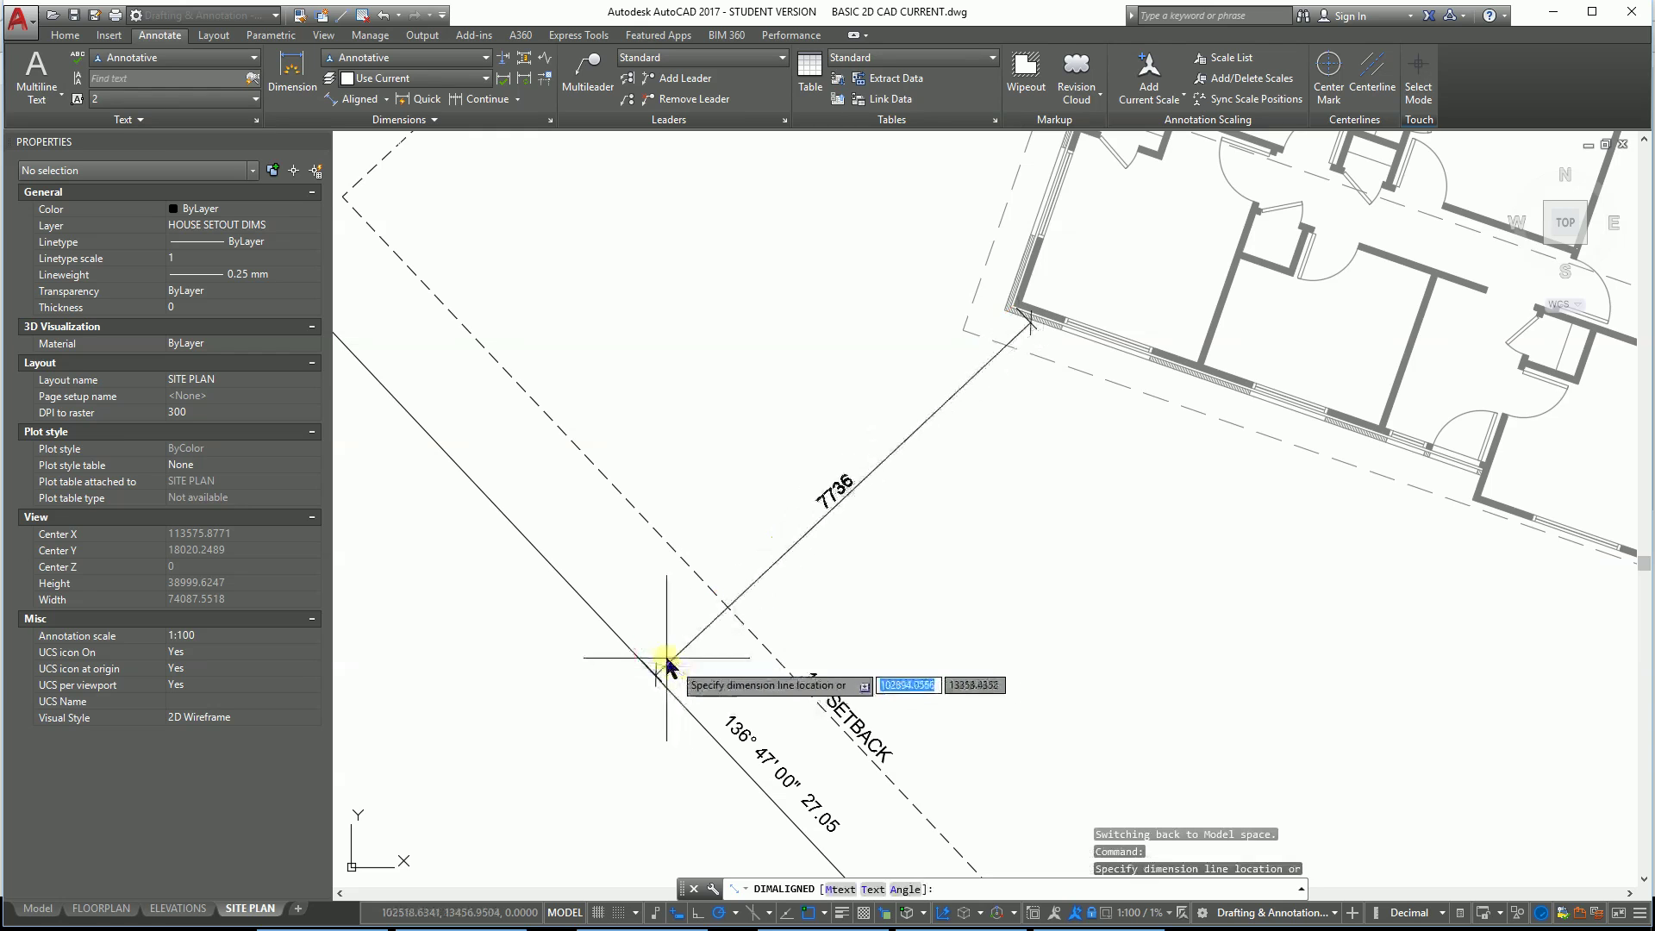
left_click(643, 653)
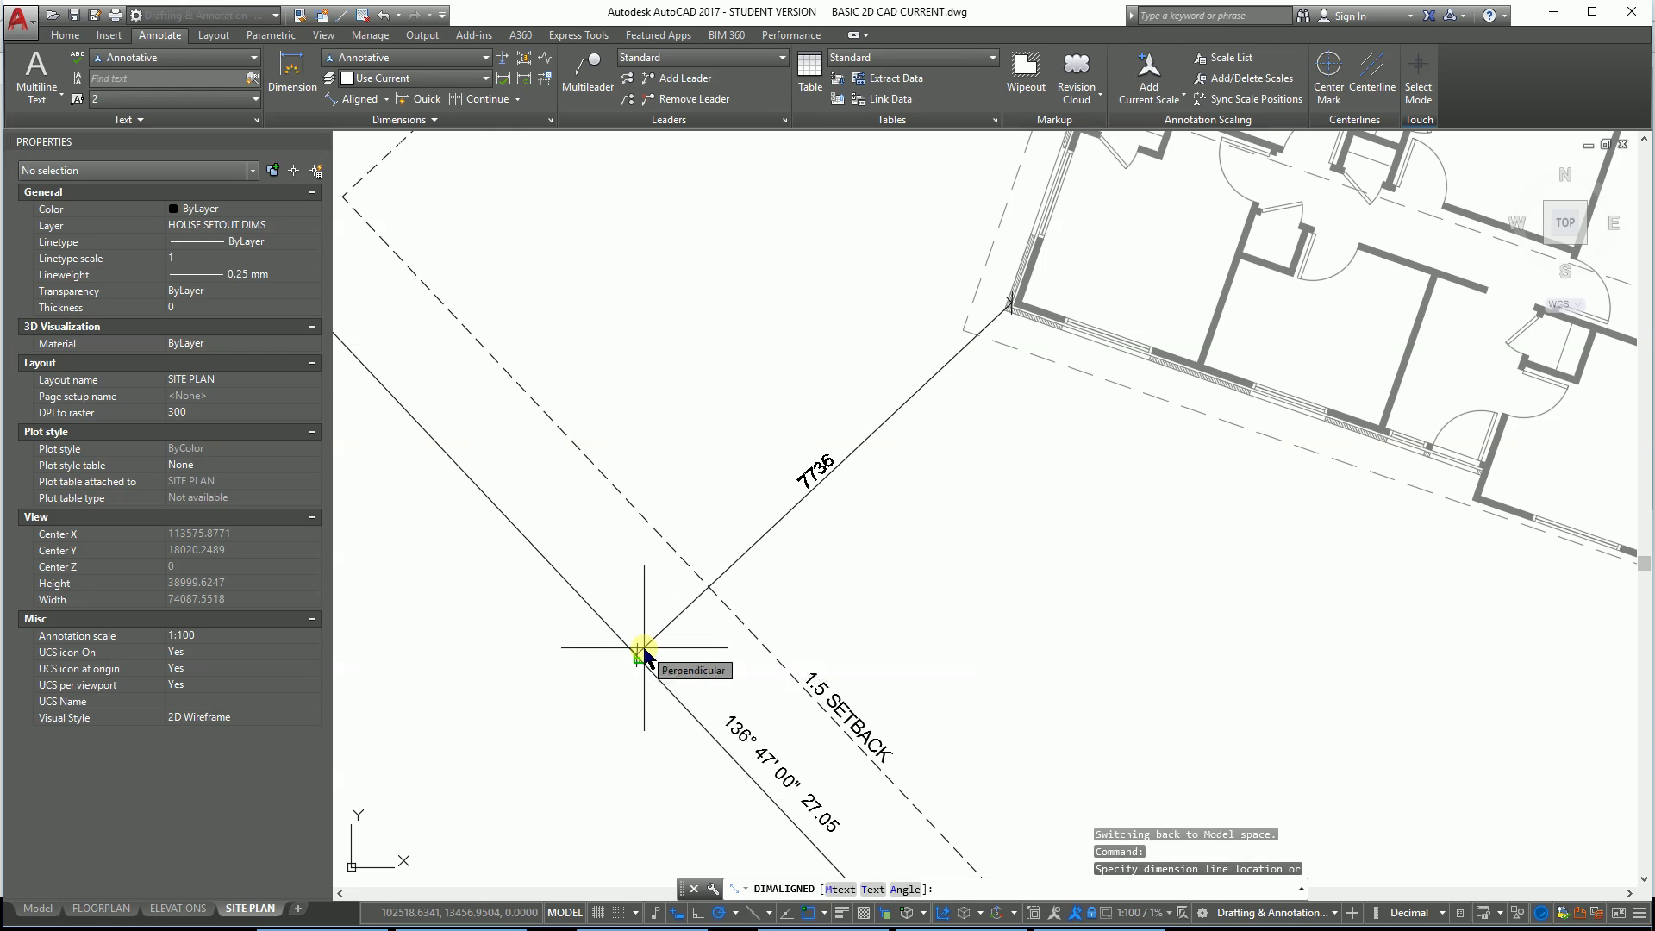
Step: Review the house setout dimensions and their distances to the boundaries across the whole site plan sheet
scroll(1238, 569, "down", 5)
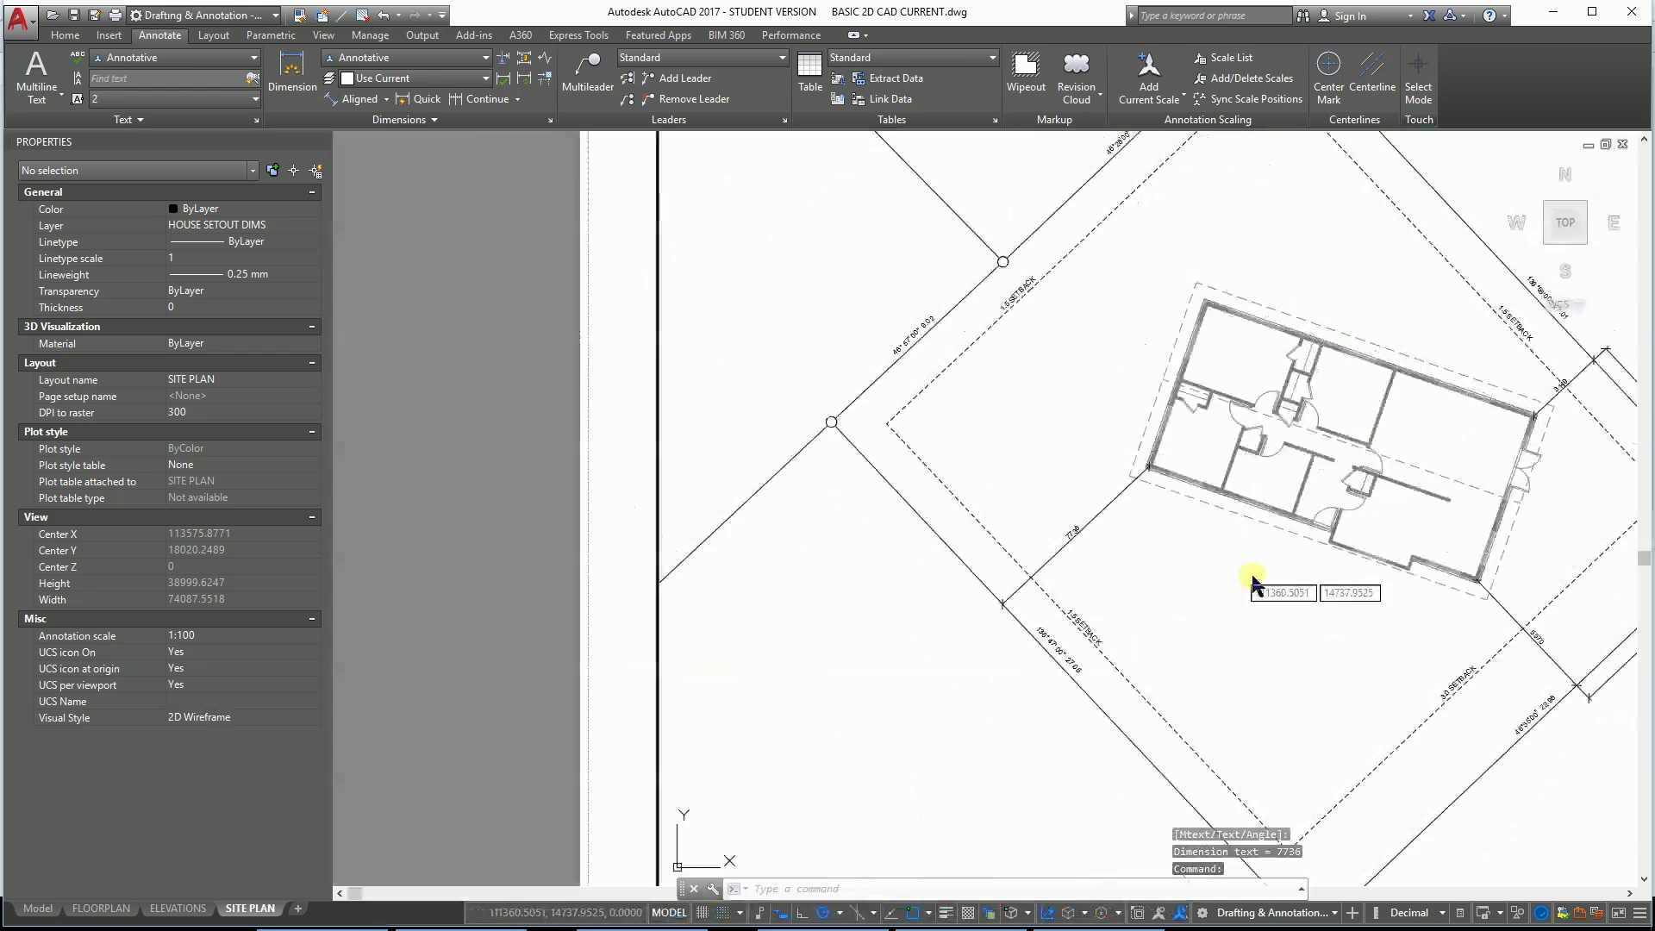
scroll(1035, 525, "down", 2)
scroll(759, 388, "up", 2)
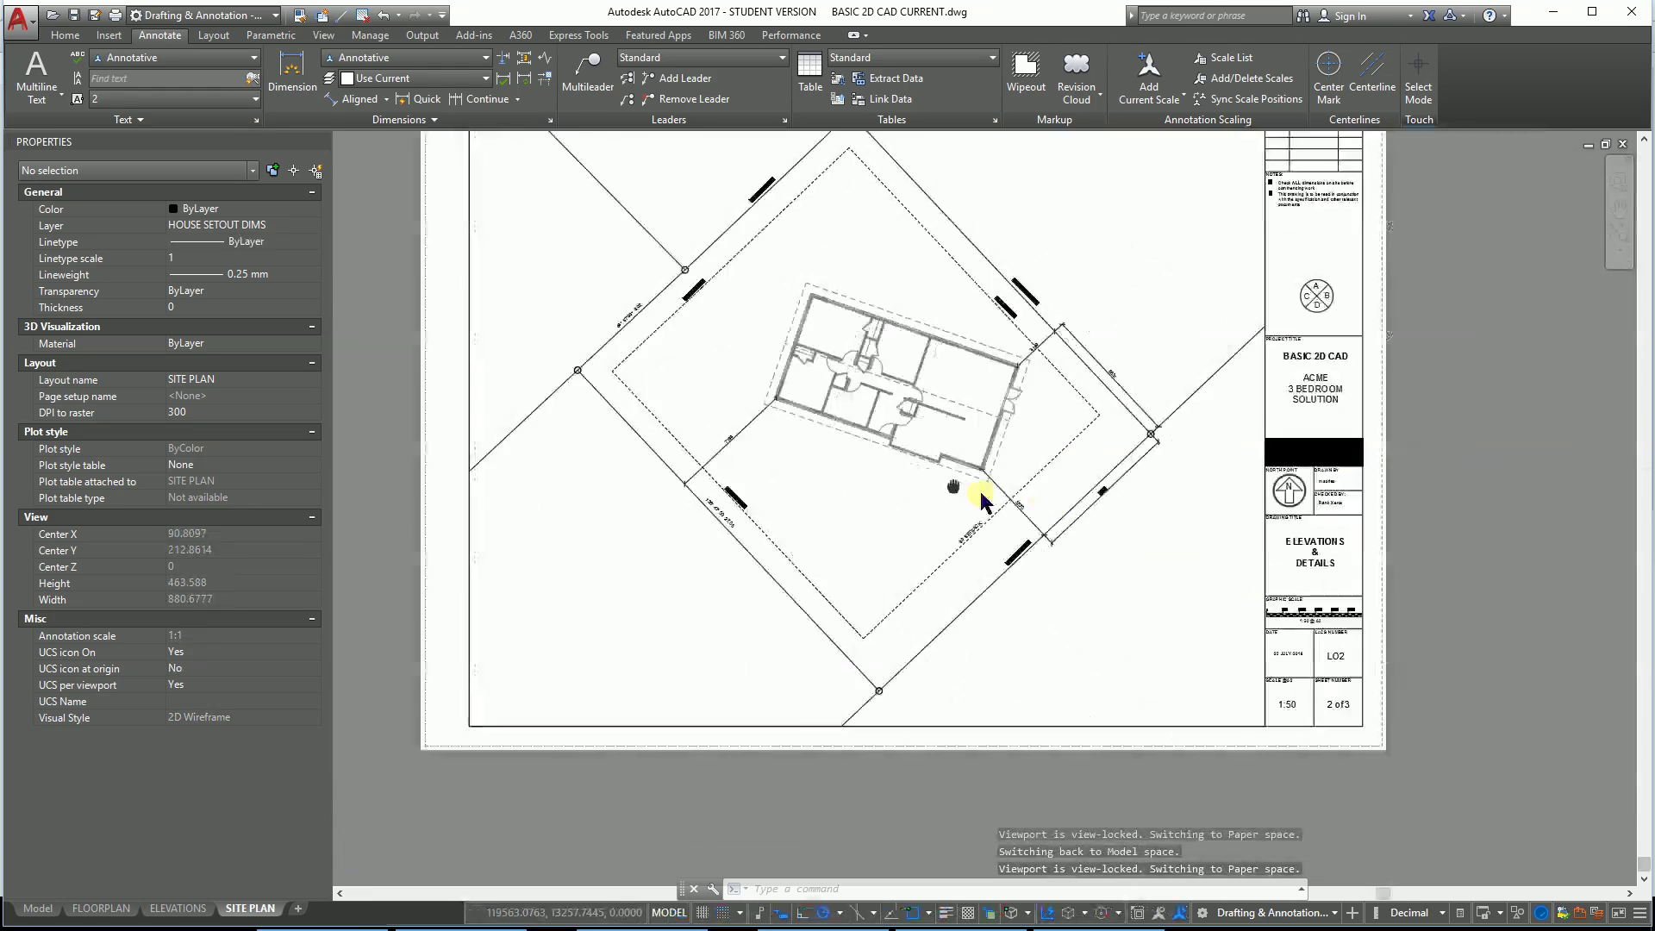
scroll(981, 507, "down", 1)
scroll(1157, 503, "up", 3)
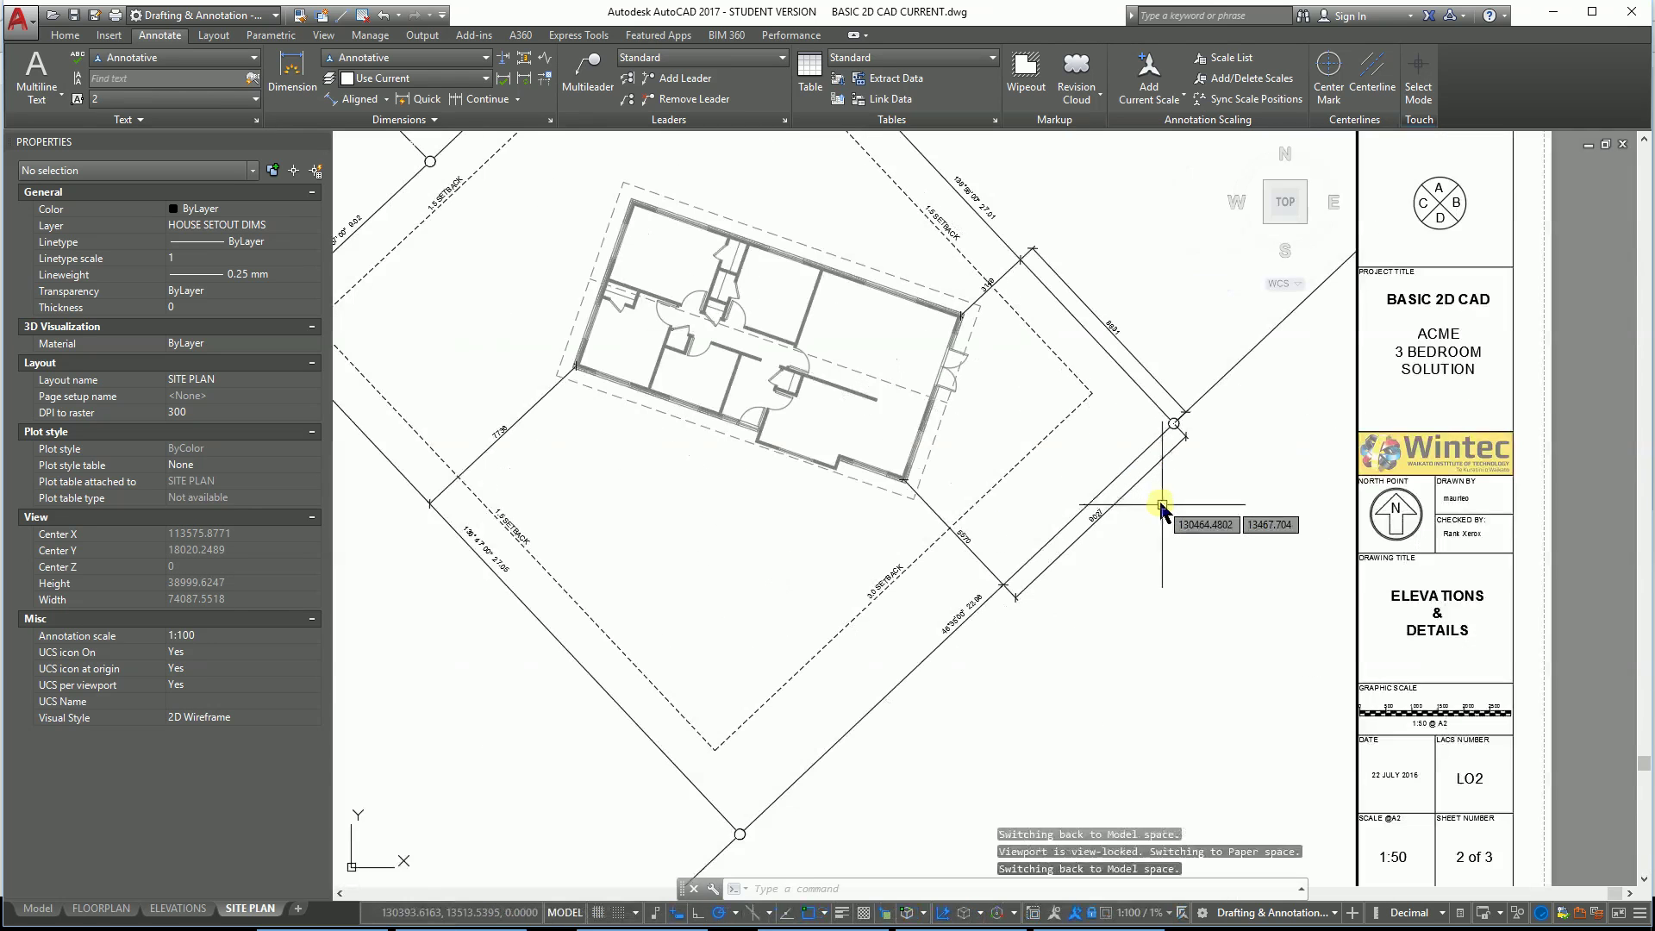
scroll(1280, 650, "down", 3)
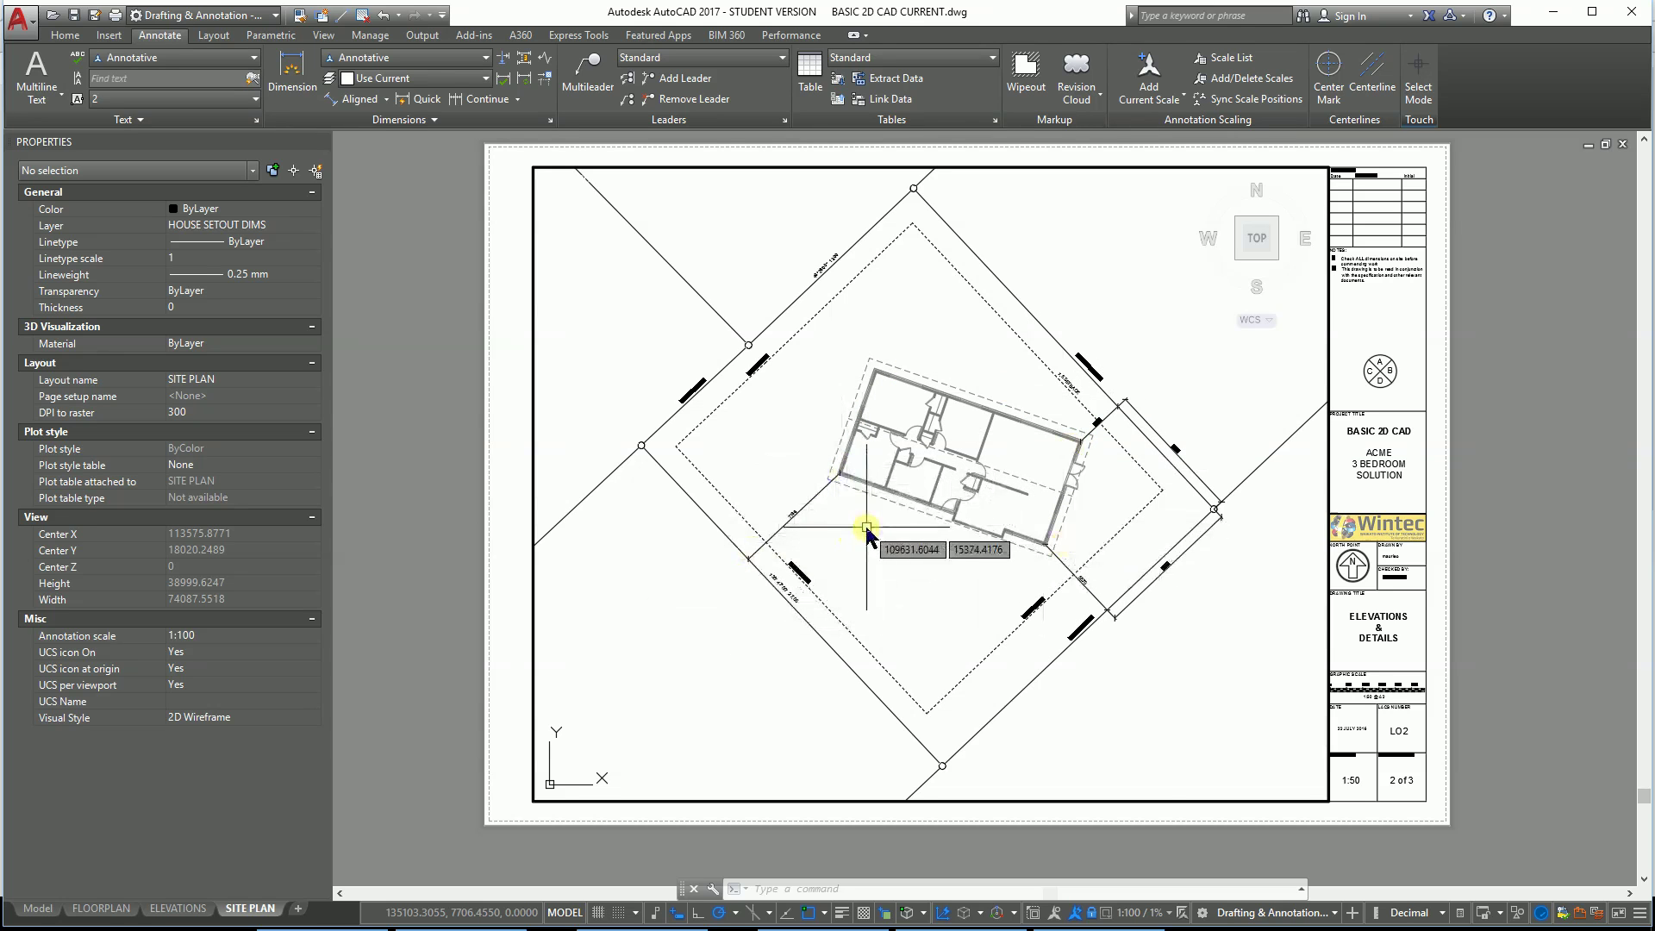
scroll(795, 481, "up", 5)
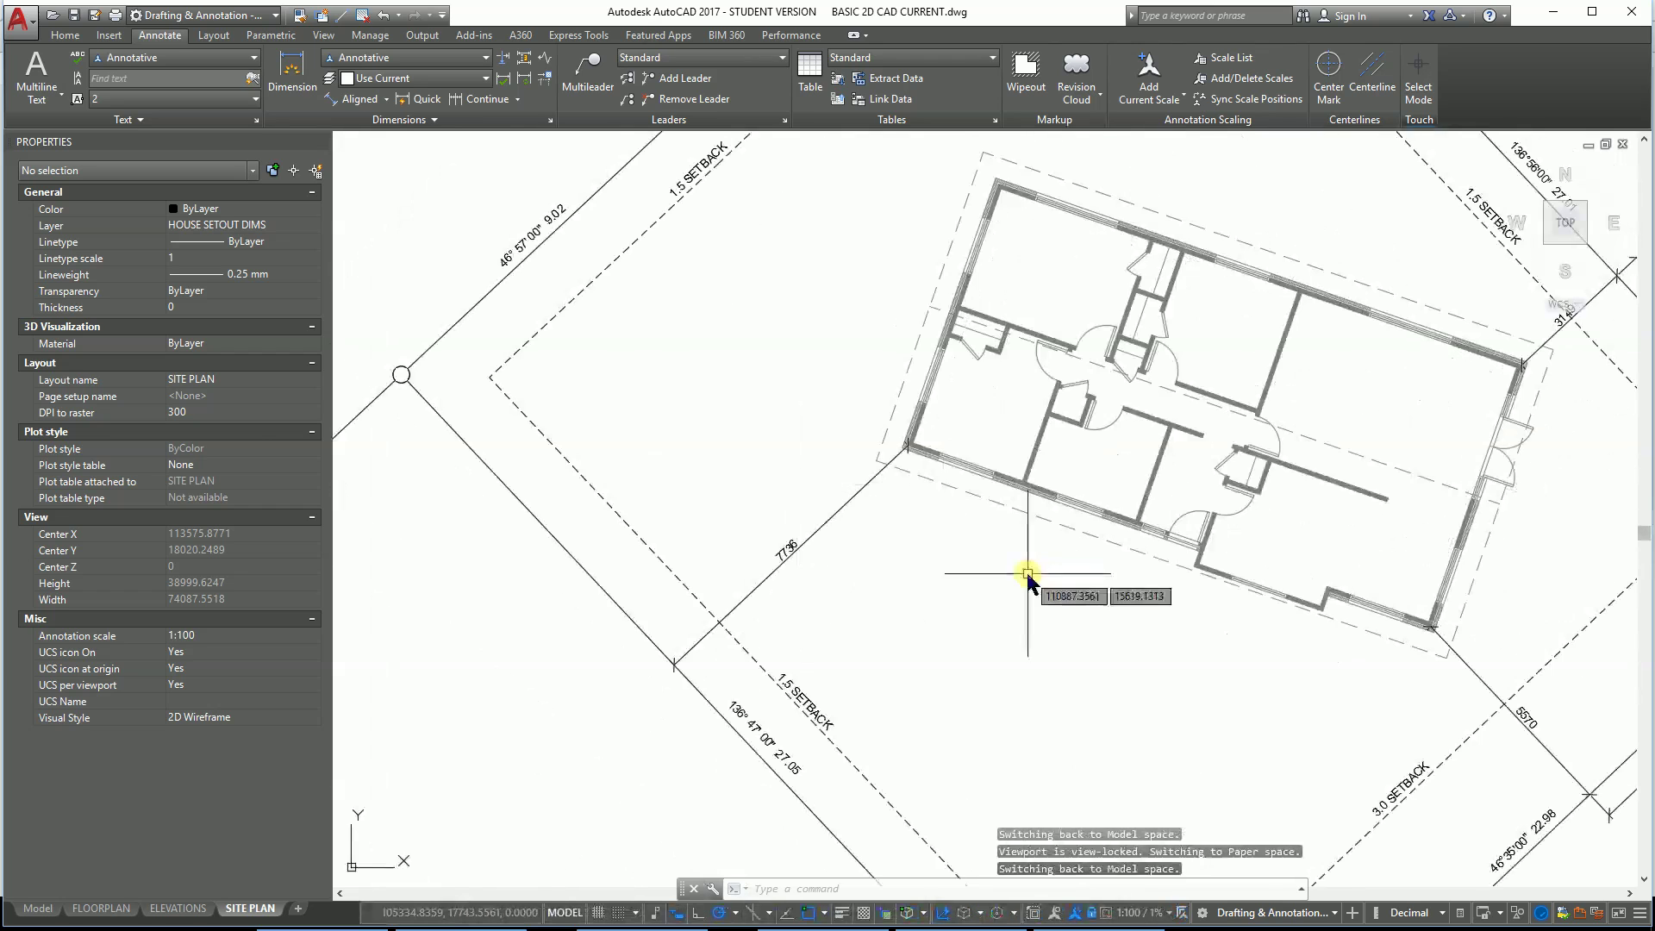
scroll(1027, 573, "down", 8)
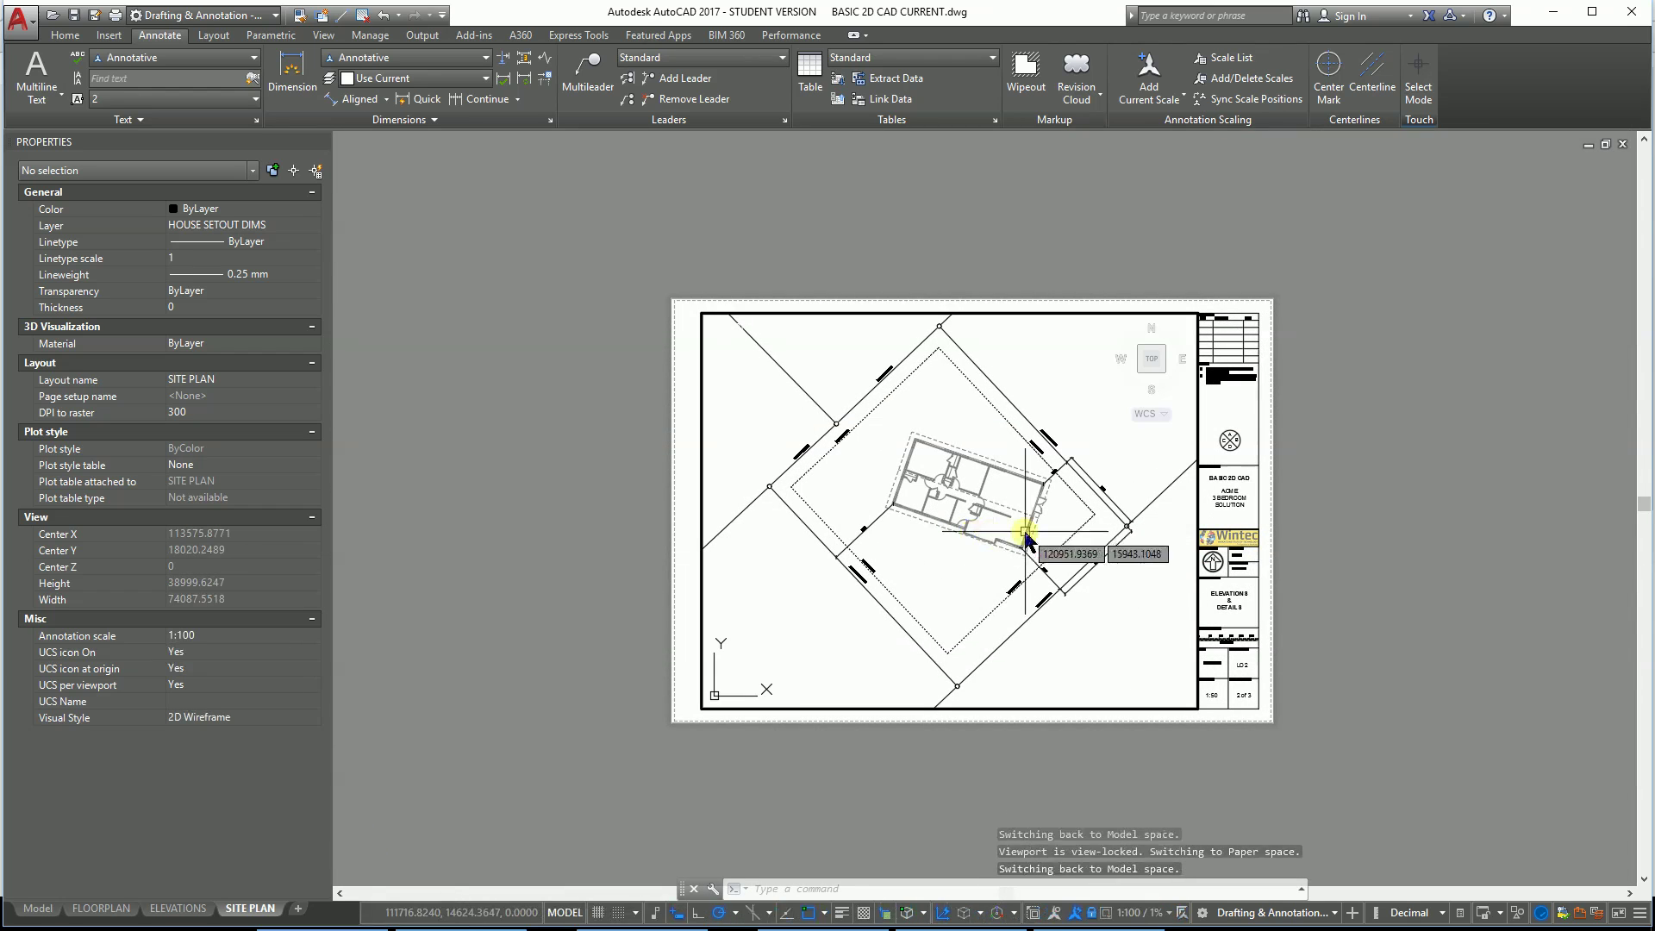
scroll(1026, 536, "up", 3)
scroll(1042, 538, "down", 1)
scroll(1042, 538, "up", 1)
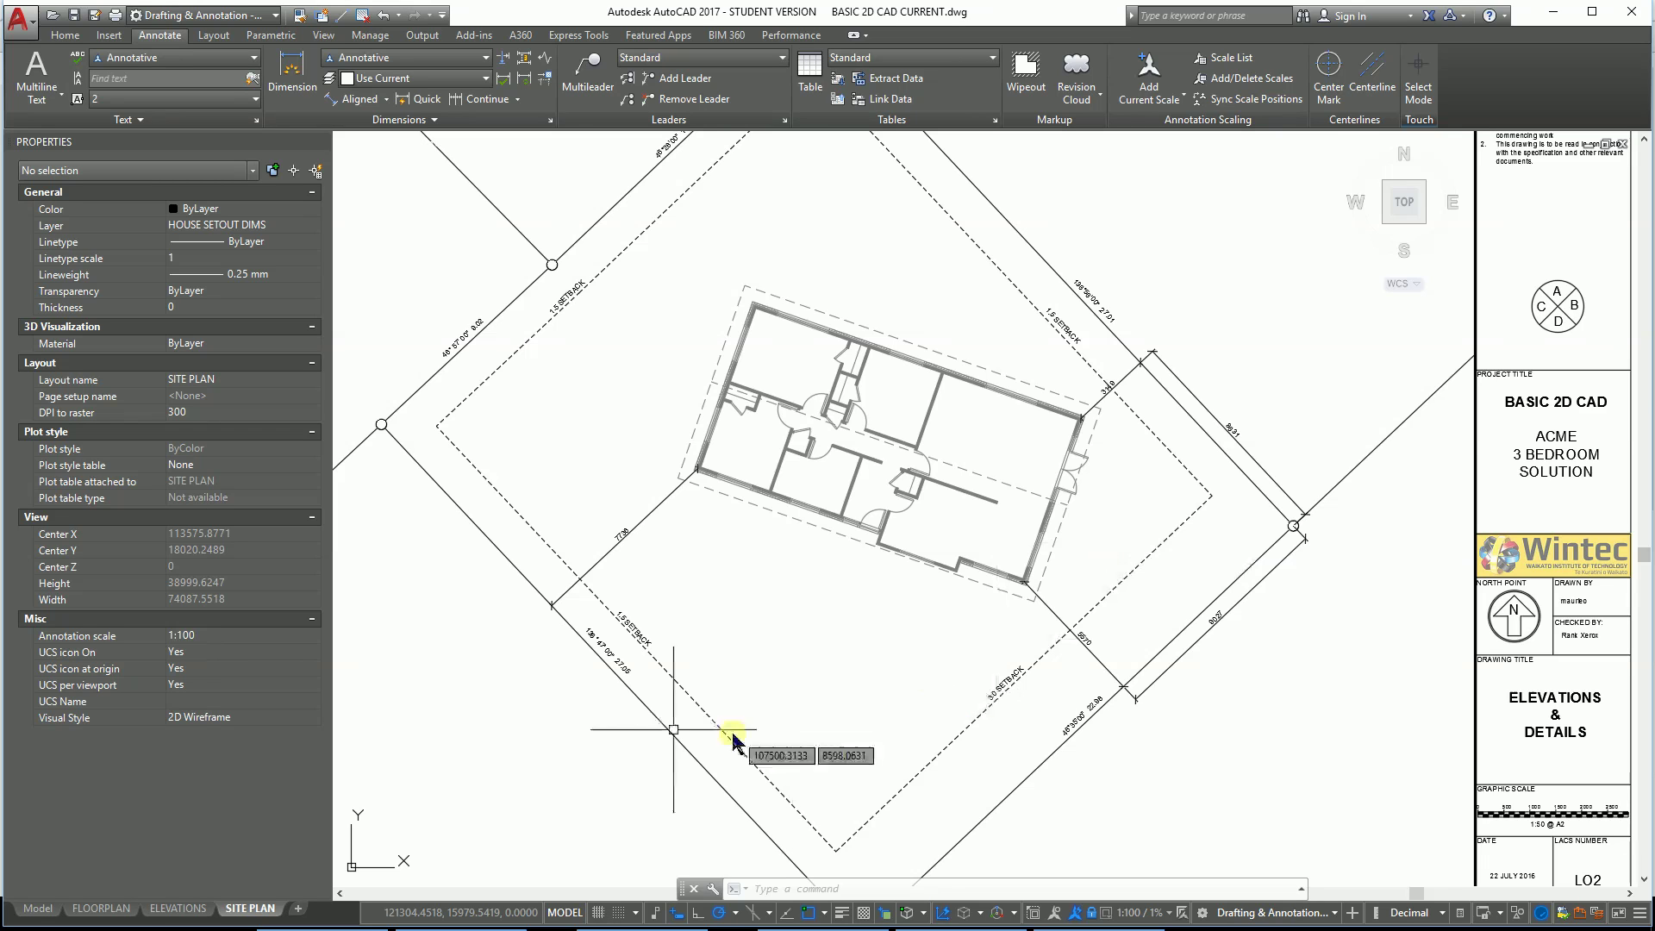
scroll(1264, 534, "down", 2)
scroll(1263, 533, "down", 3)
scroll(1293, 617, "up", 5)
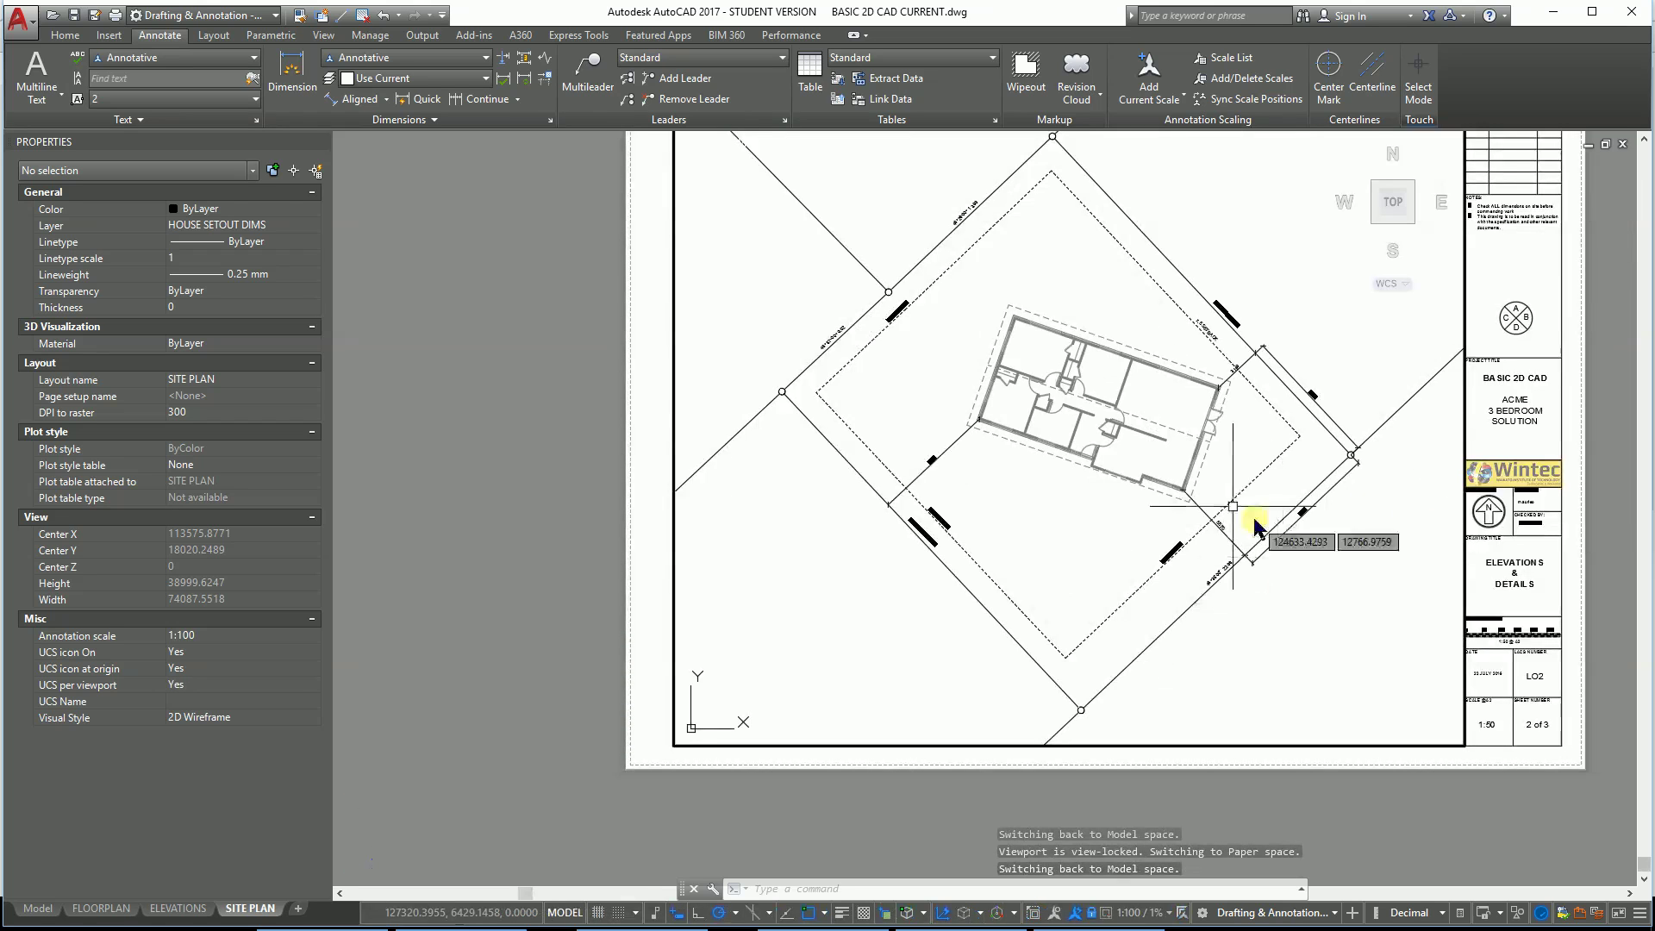